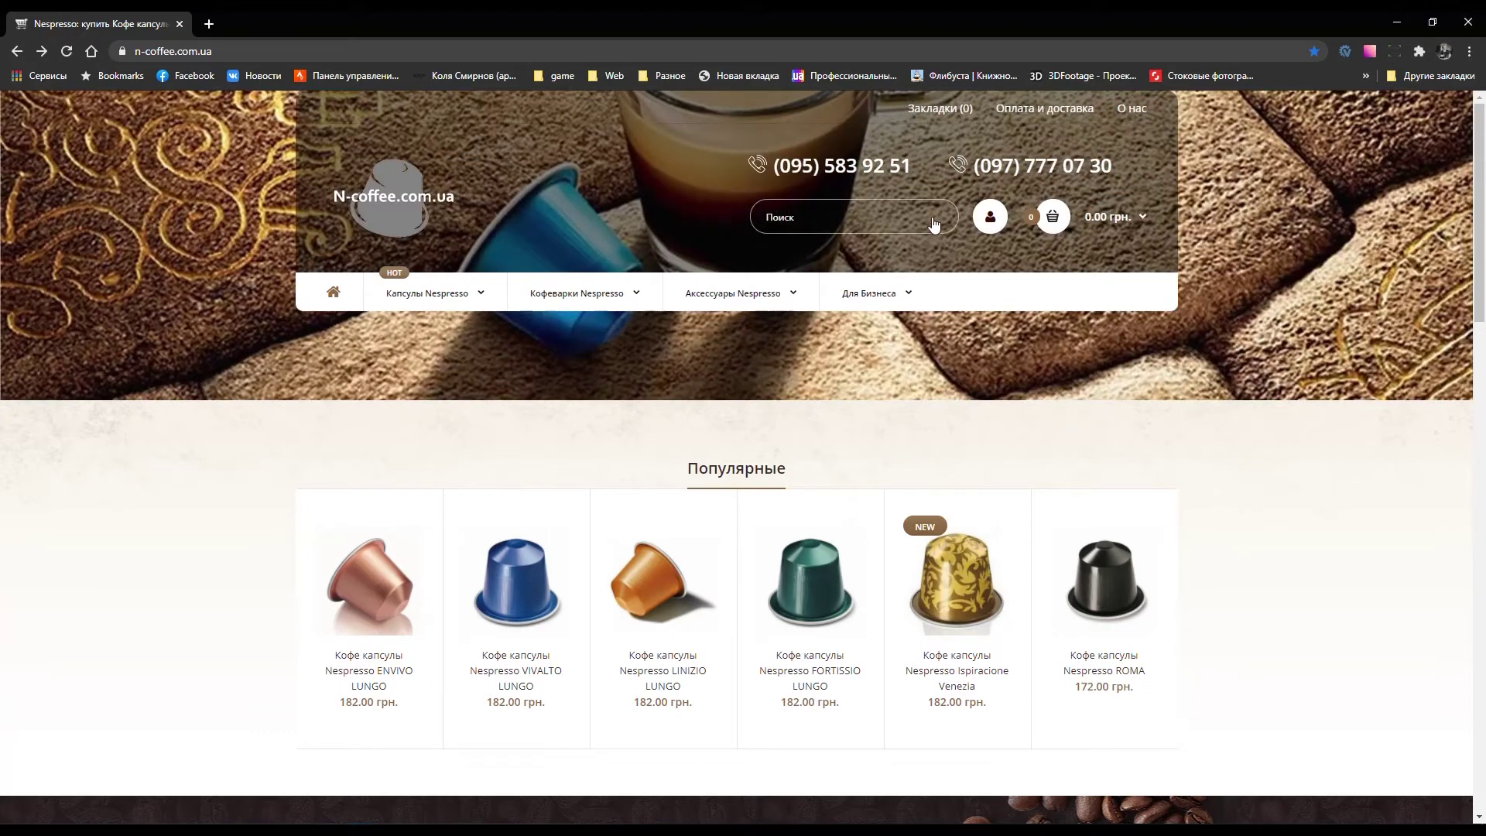
Submit an empty shop search, return to the homepage, and open a new browser tab.
{"action": "left_click", "coordinate": [932, 224]}
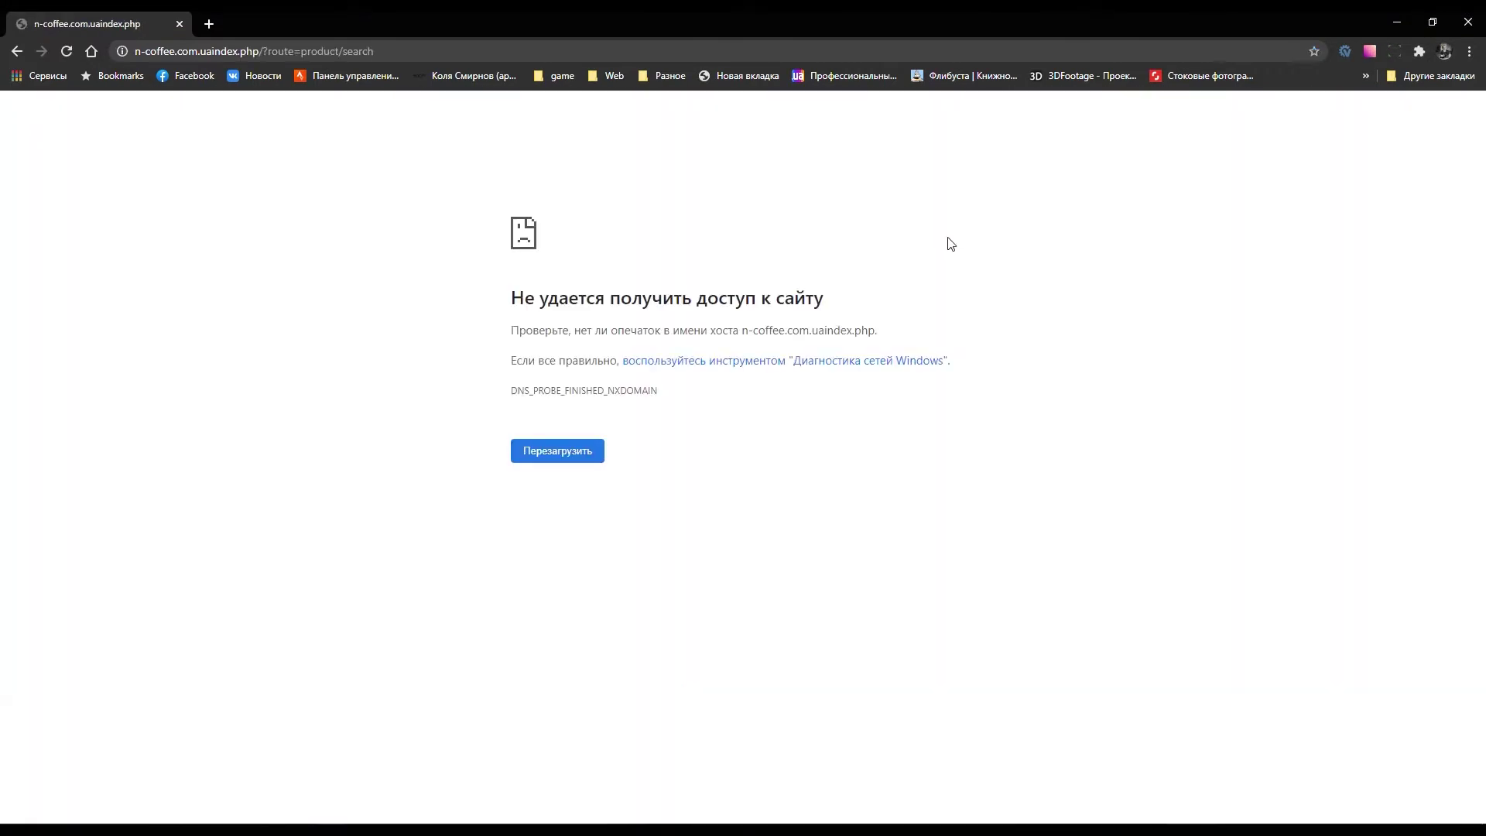
{"action": "left_click", "coordinate": [17, 51]}
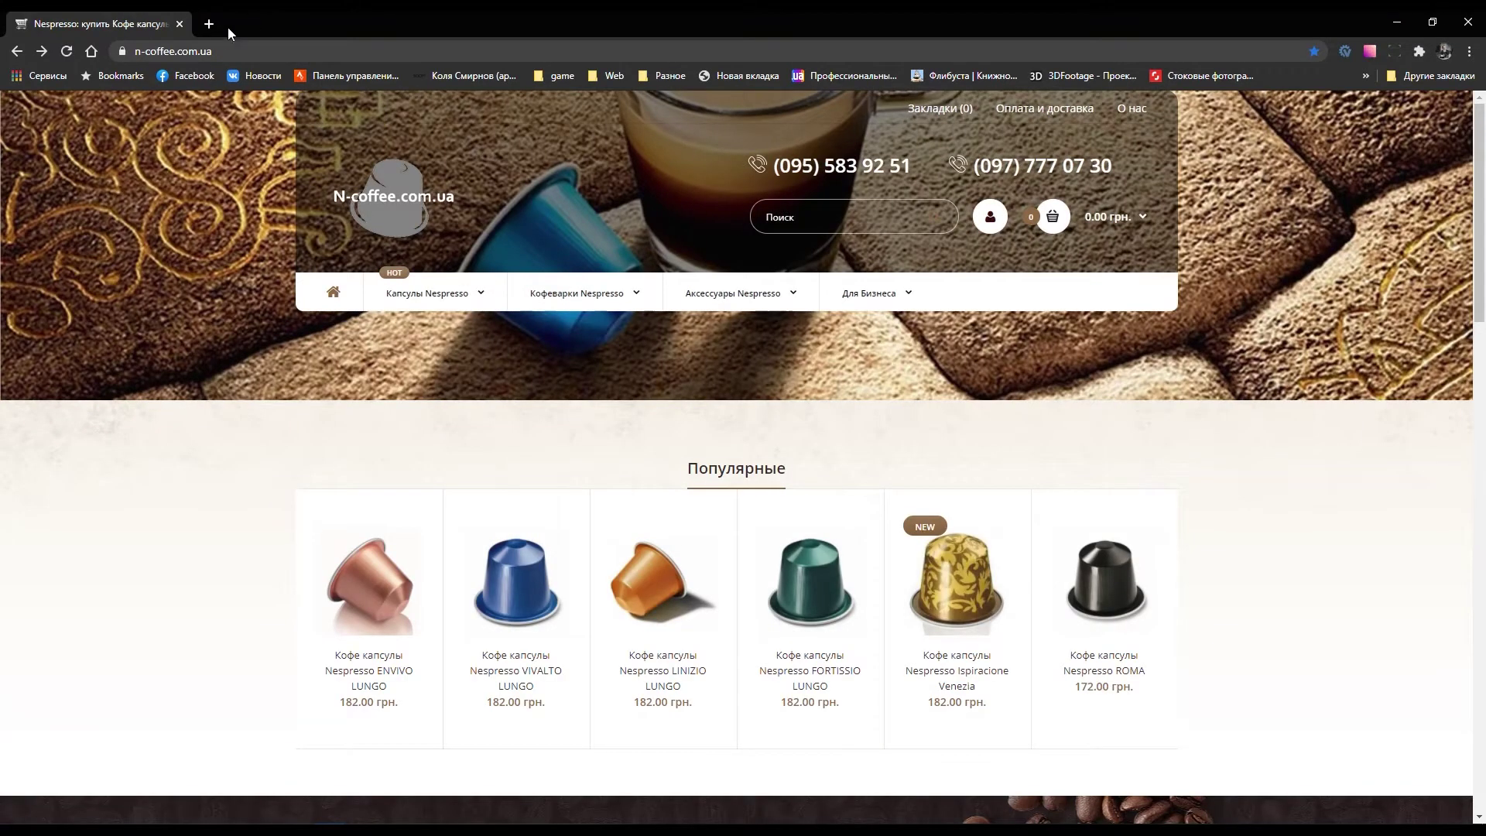
{"action": "left_click", "coordinate": [209, 24]}
{"action": "left_click", "coordinate": [299, 51]}
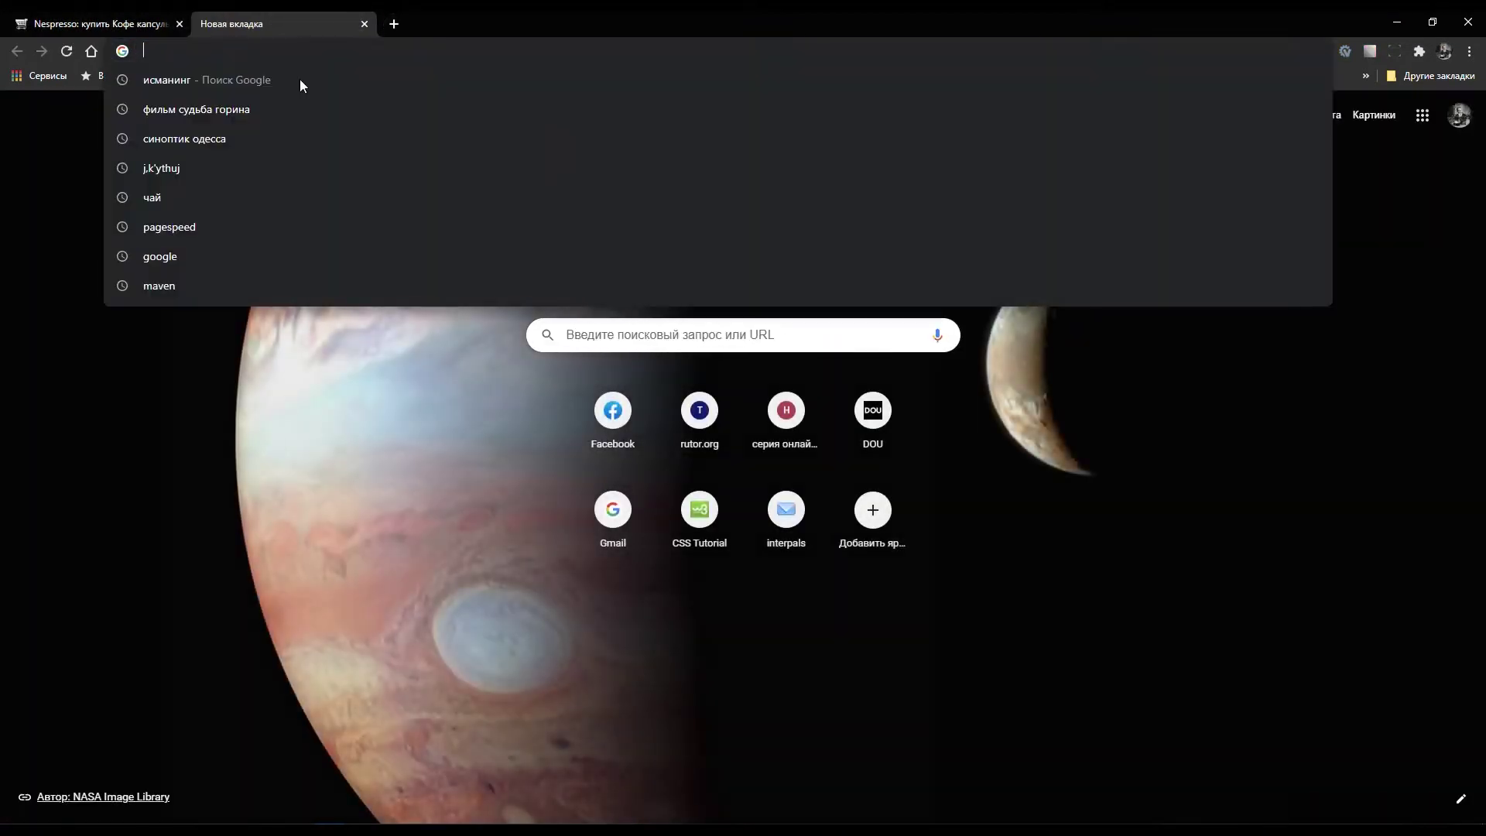
Search Google for 'google', then clear the query from the results page's search box.
{"action": "left_click", "coordinate": [700, 321]}
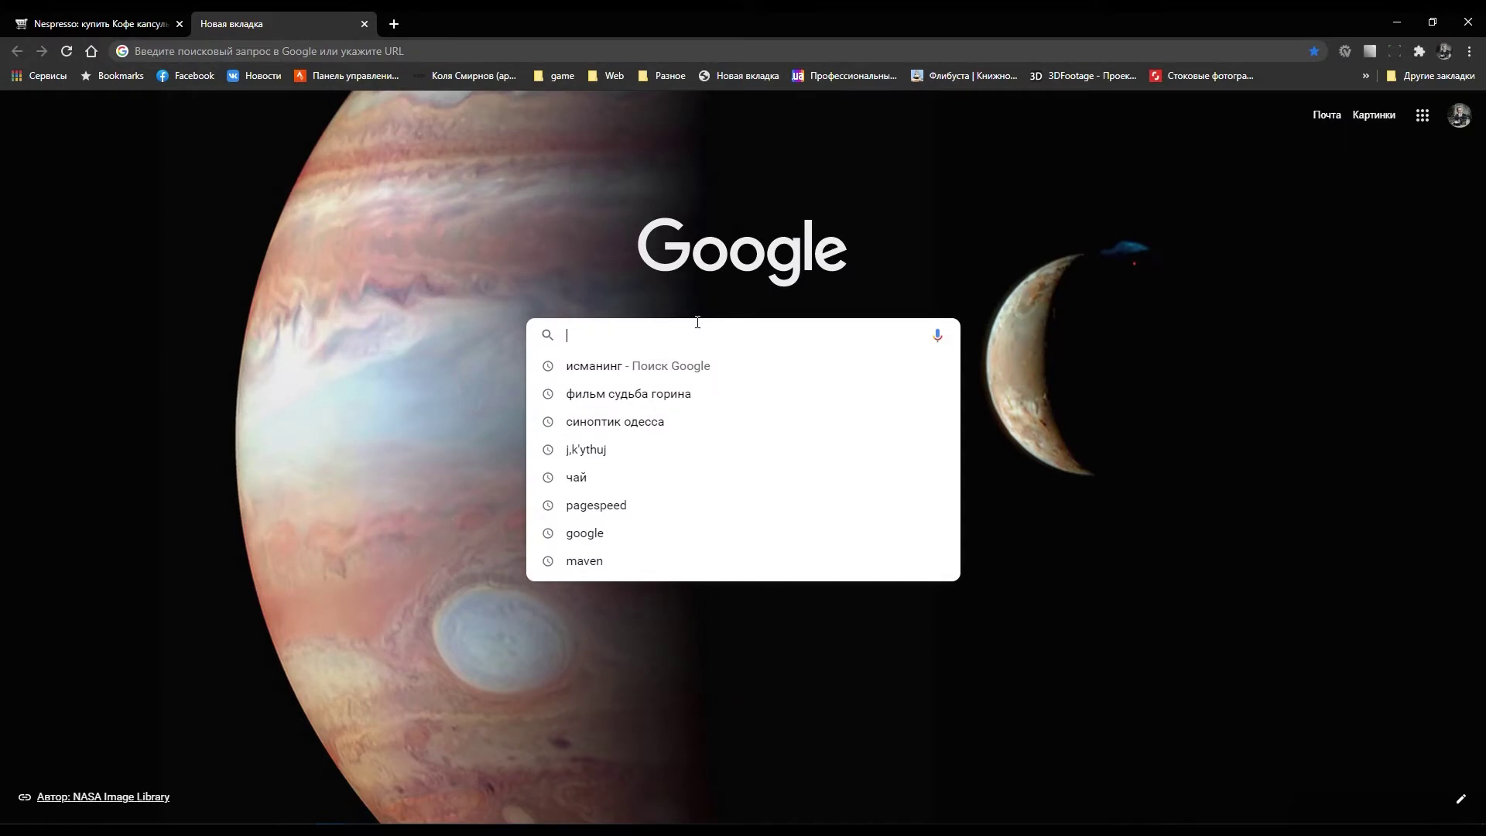
{"action": "type", "text": "google"}
{"action": "key", "text": "Return"}
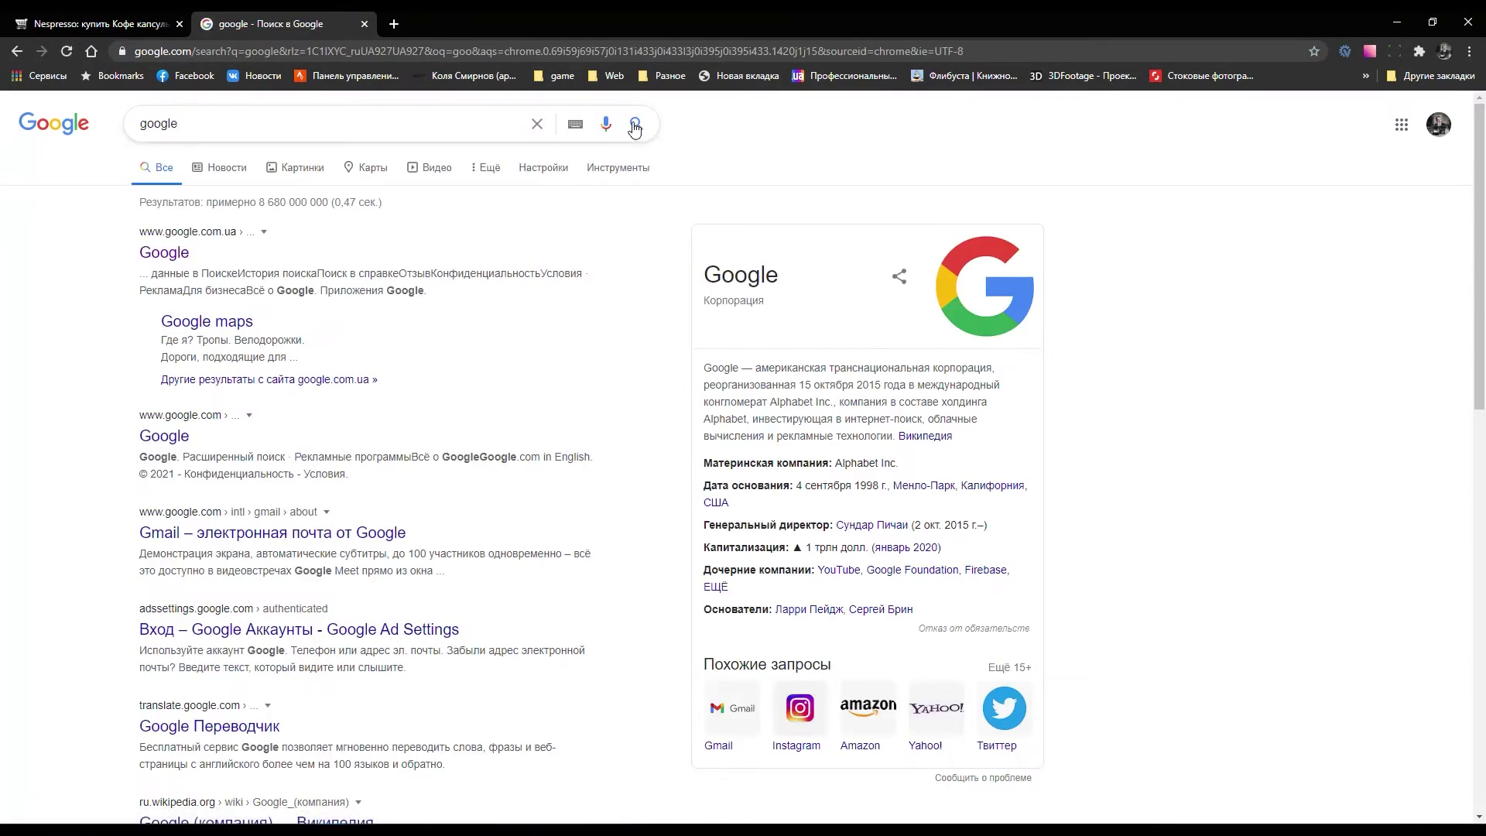
{"action": "key", "text": "ctrl+a"}
{"action": "key", "text": "BackSpace"}
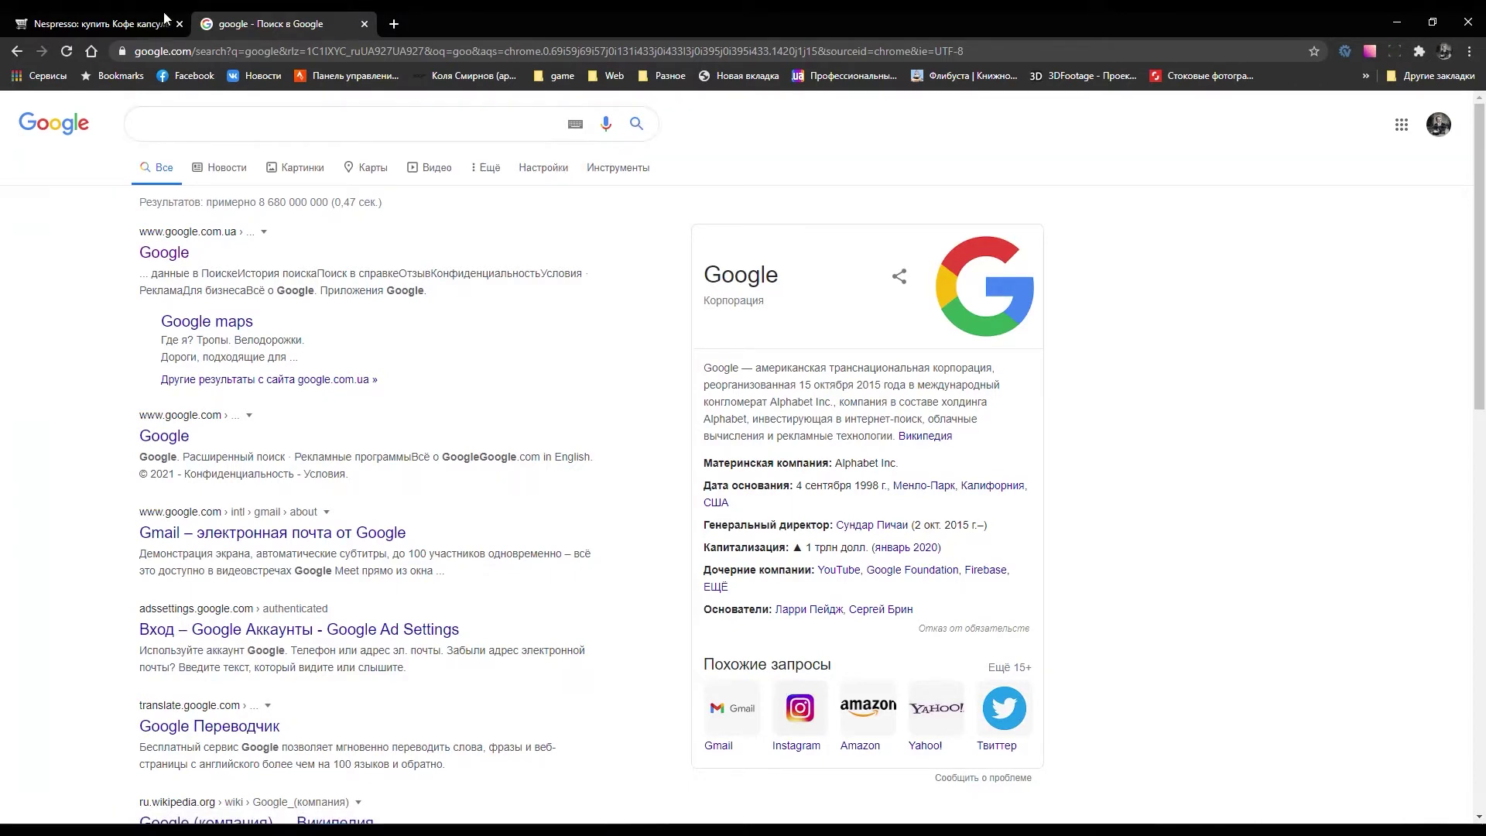
{"action": "left_click", "coordinate": [105, 25]}
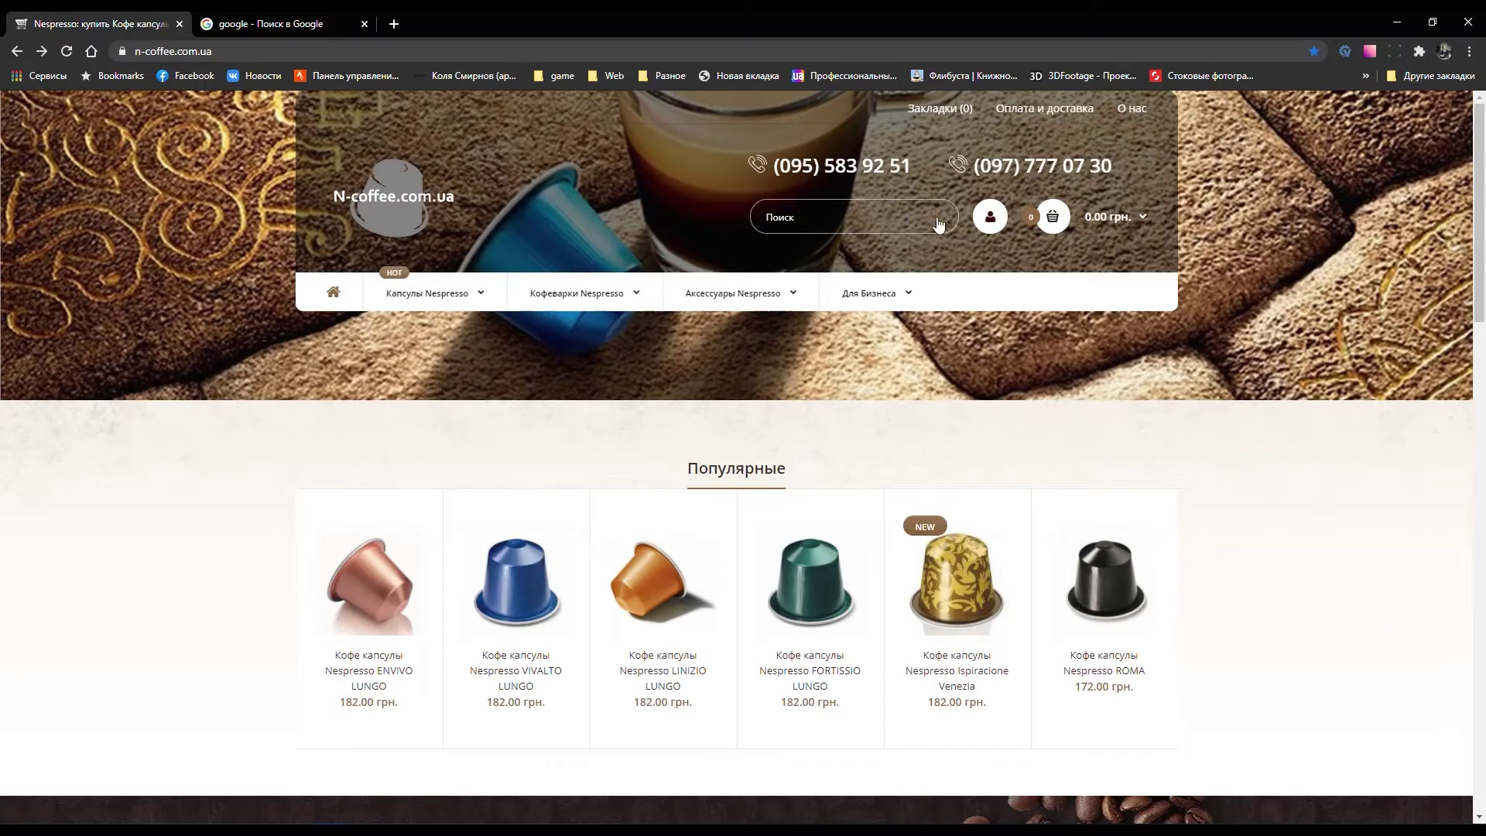
Retry an empty search, then search the shop for 434343434, reaching the error page, and go back.
{"action": "left_click", "coordinate": [931, 219]}
{"action": "left_click", "coordinate": [17, 51]}
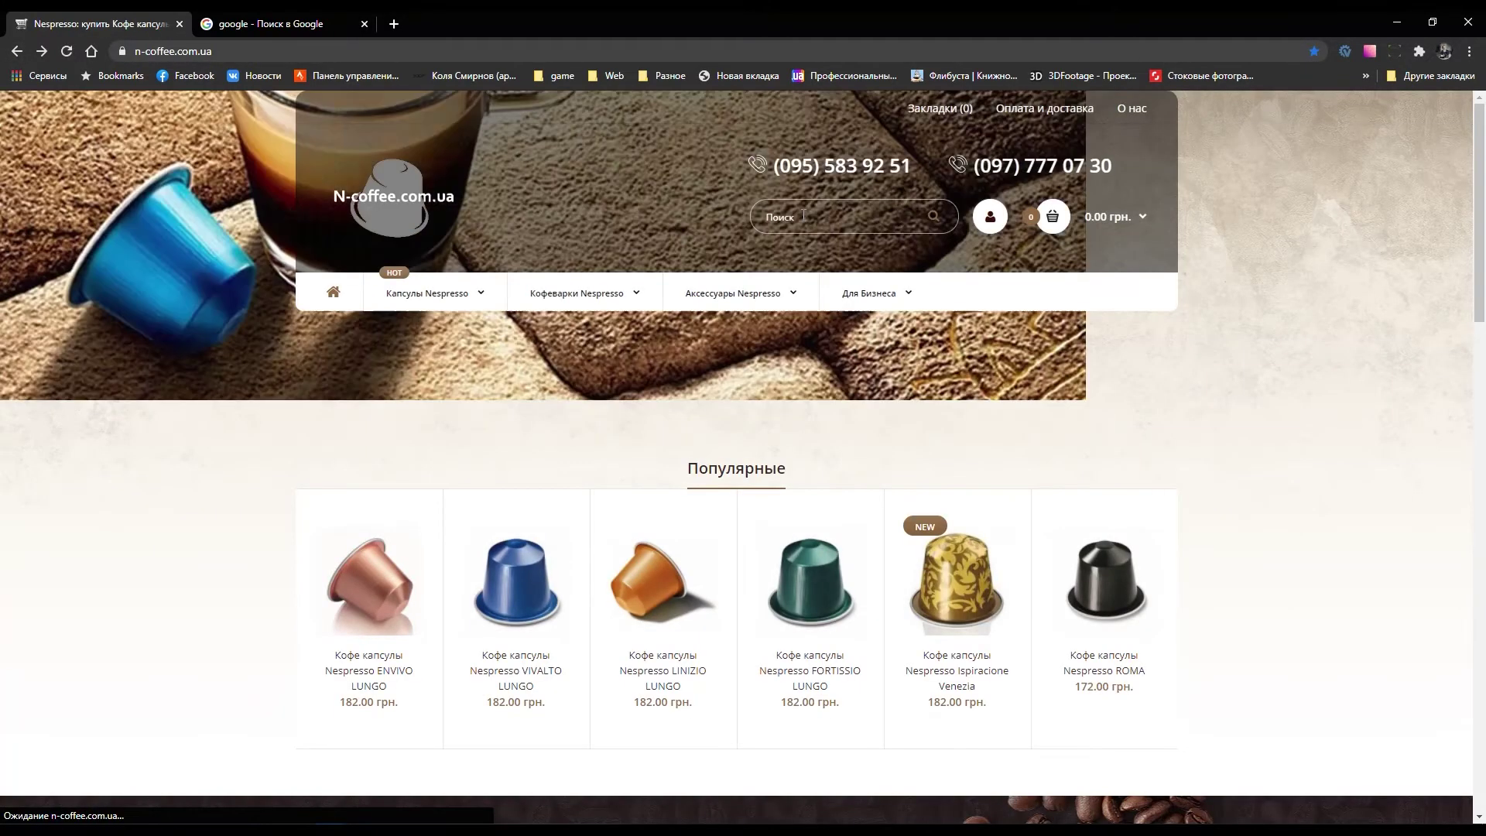
{"action": "left_click", "coordinate": [801, 215]}
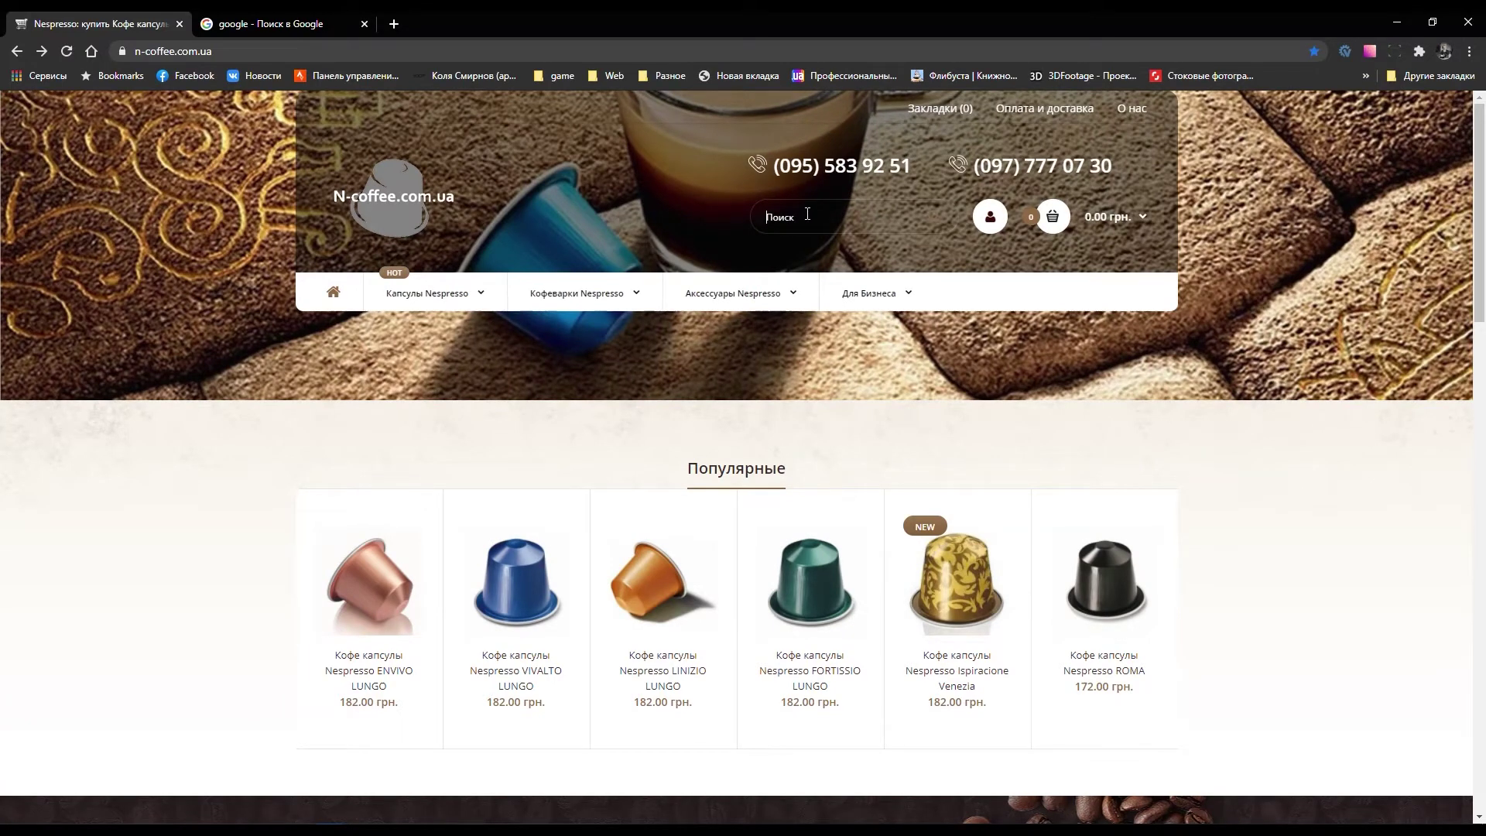
{"action": "type", "text": "43434343434"}
{"action": "type", "text": "343443"}
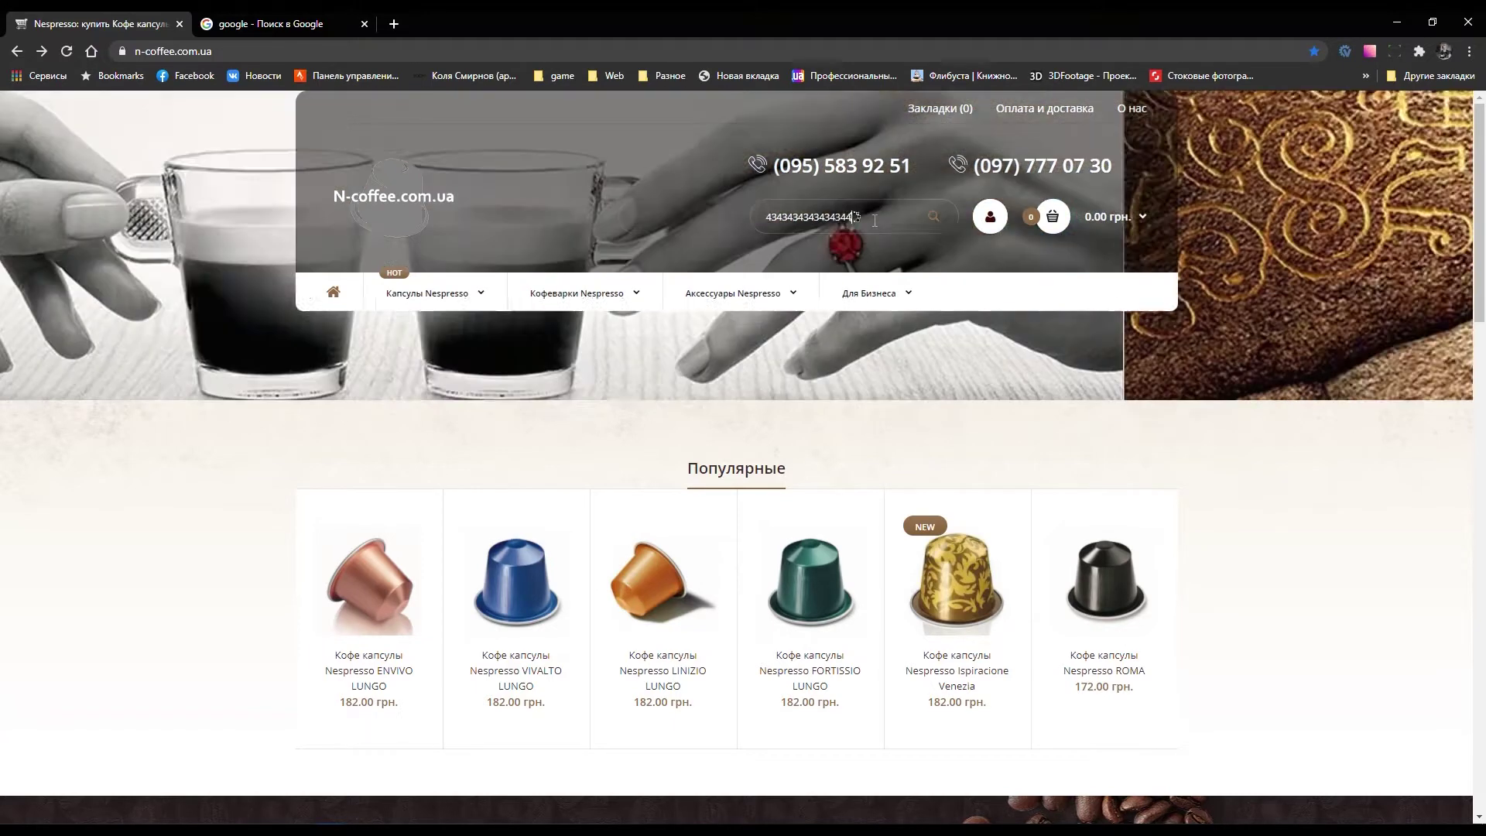
{"action": "key", "text": "BackSpace"}
{"action": "key", "text": "BackSpace"}
{"action": "key", "text": "BackSpace"}
{"action": "key", "text": "BackSpace"}
{"action": "key", "text": "BackSpace"}
{"action": "key", "text": "BackSpace"}
{"action": "key", "text": "BackSpace"}
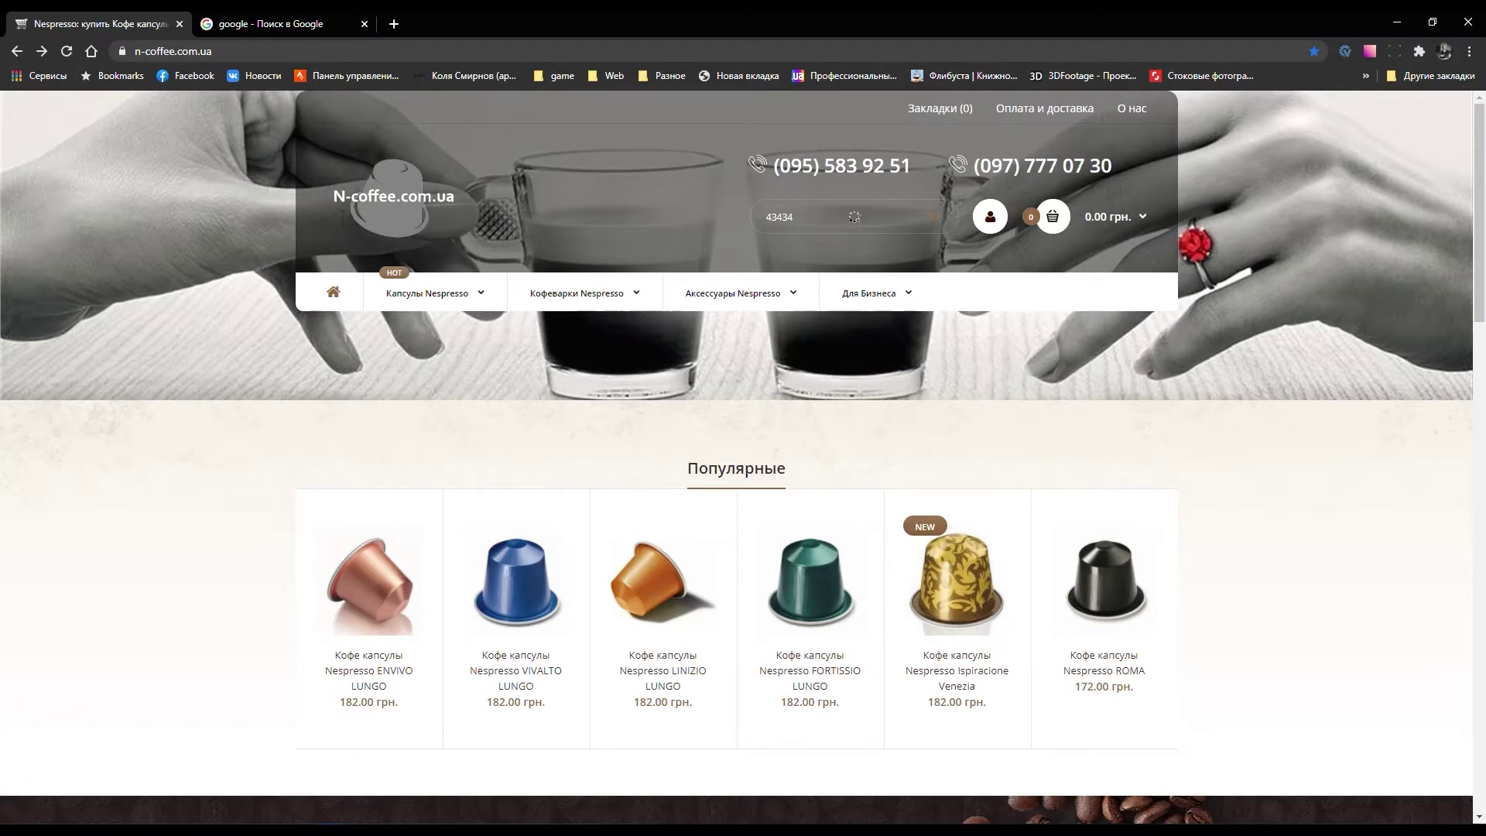
{"action": "type", "text": "3434343434343"}
{"action": "key", "text": "BackSpace"}
{"action": "key", "text": "BackSpace"}
{"action": "key", "text": "BackSpace"}
{"action": "key", "text": "BackSpace"}
{"action": "key", "text": "BackSpace"}
{"action": "key", "text": "BackSpace"}
{"action": "key", "text": "BackSpace"}
{"action": "key", "text": "BackSpace"}
{"action": "key", "text": "BackSpace"}
{"action": "type", "text": "34"}
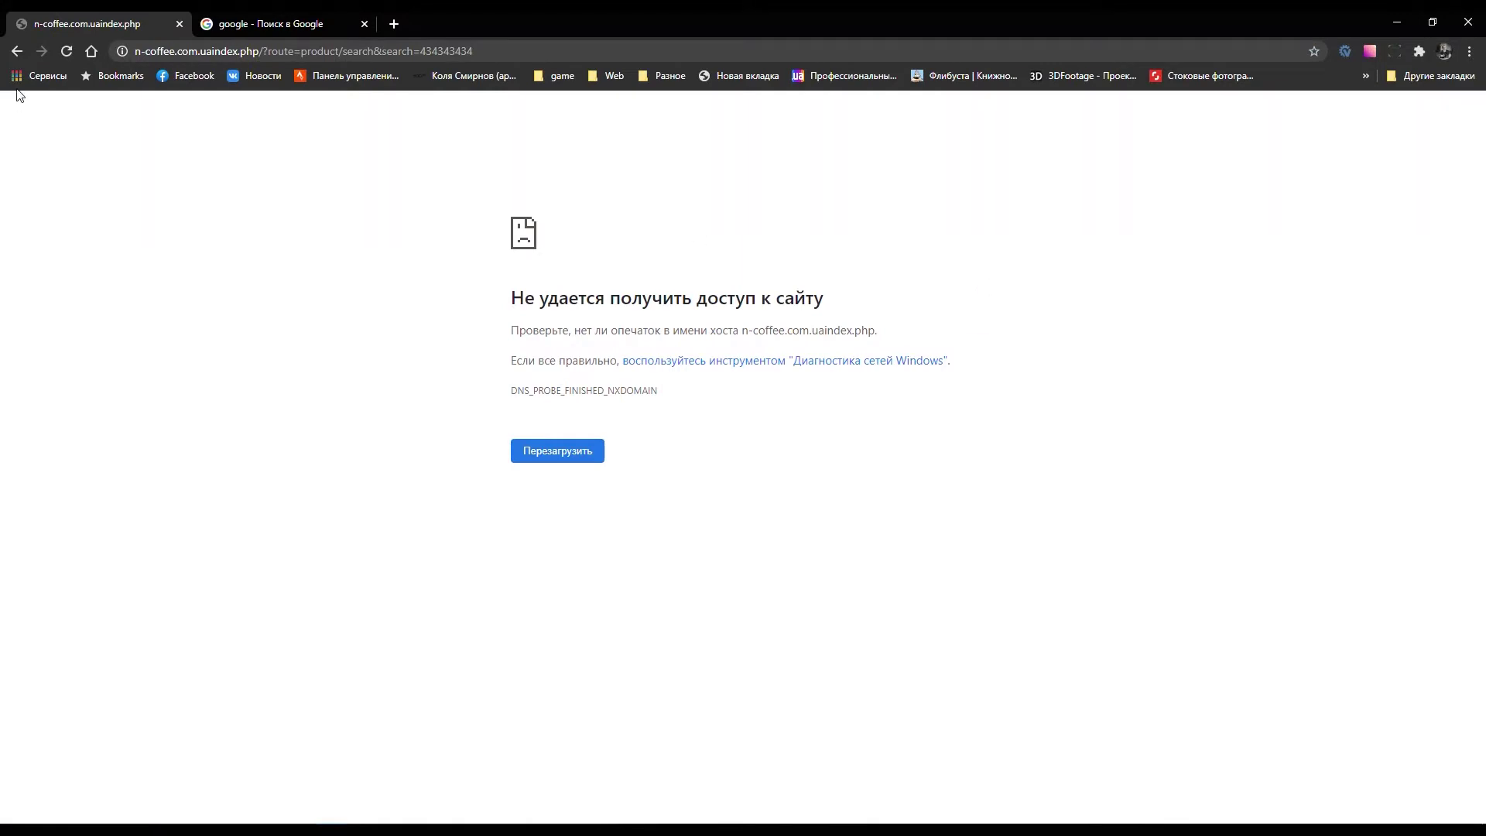
{"action": "left_click", "coordinate": [17, 53]}
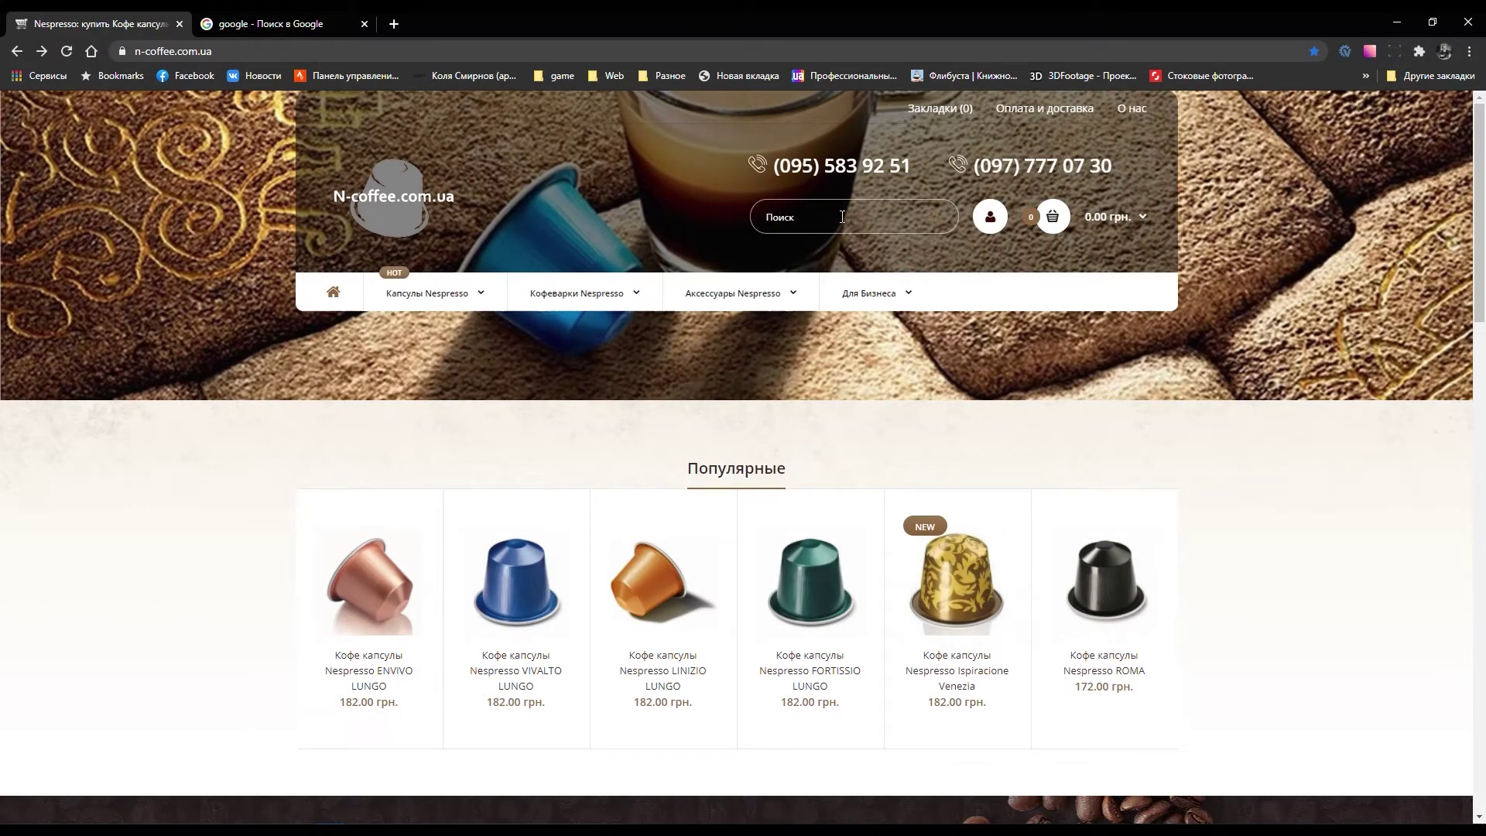
Type 'коф' in the shop search, open the AMARETTI FLAVOUR VARIATIONS ITALIA suggestion, then return home.
{"action": "left_click", "coordinate": [839, 215]}
{"action": "type", "text": "коф"}
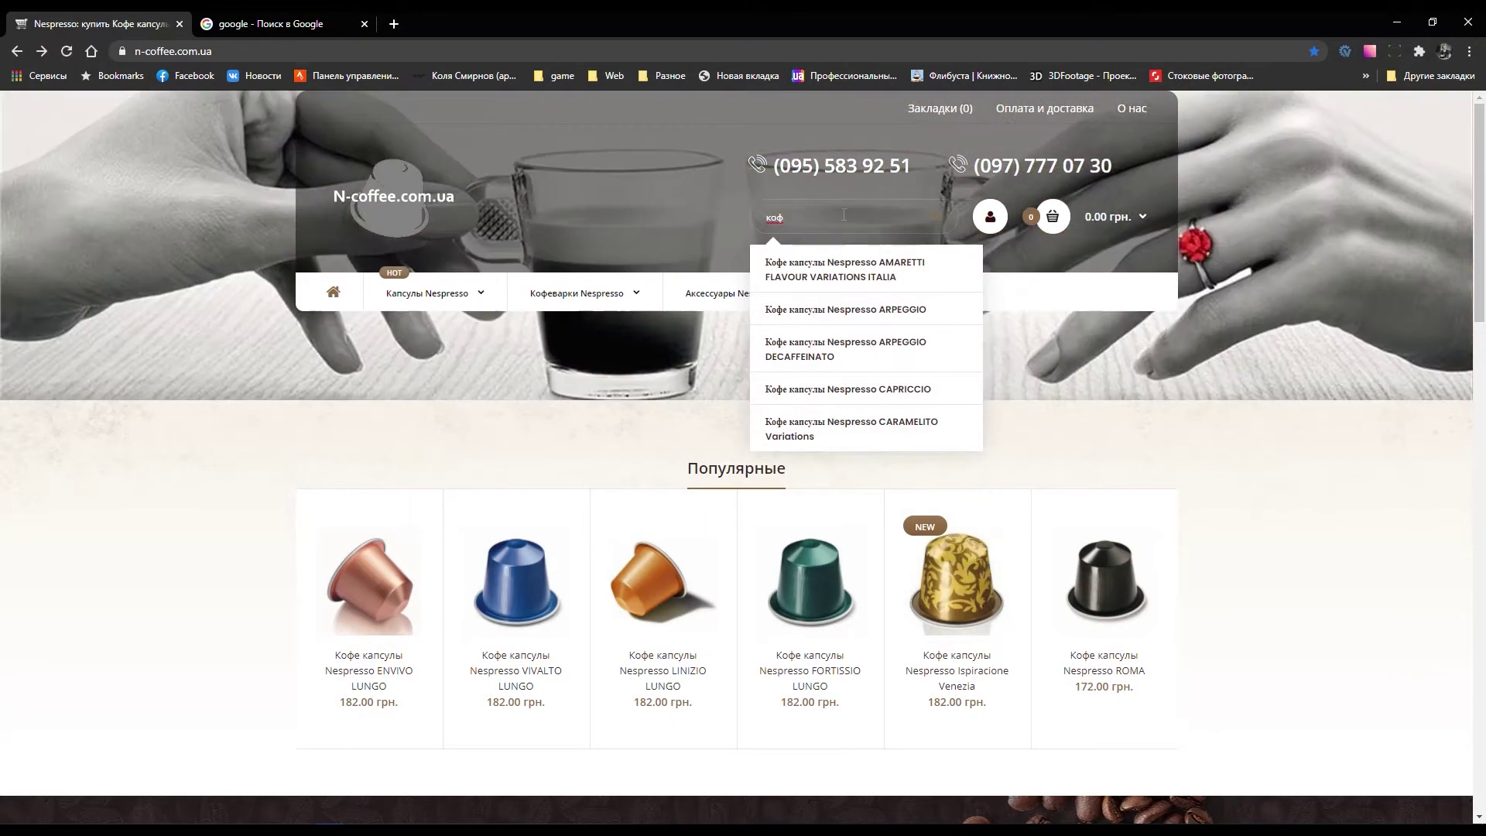
{"action": "left_click", "coordinate": [853, 271]}
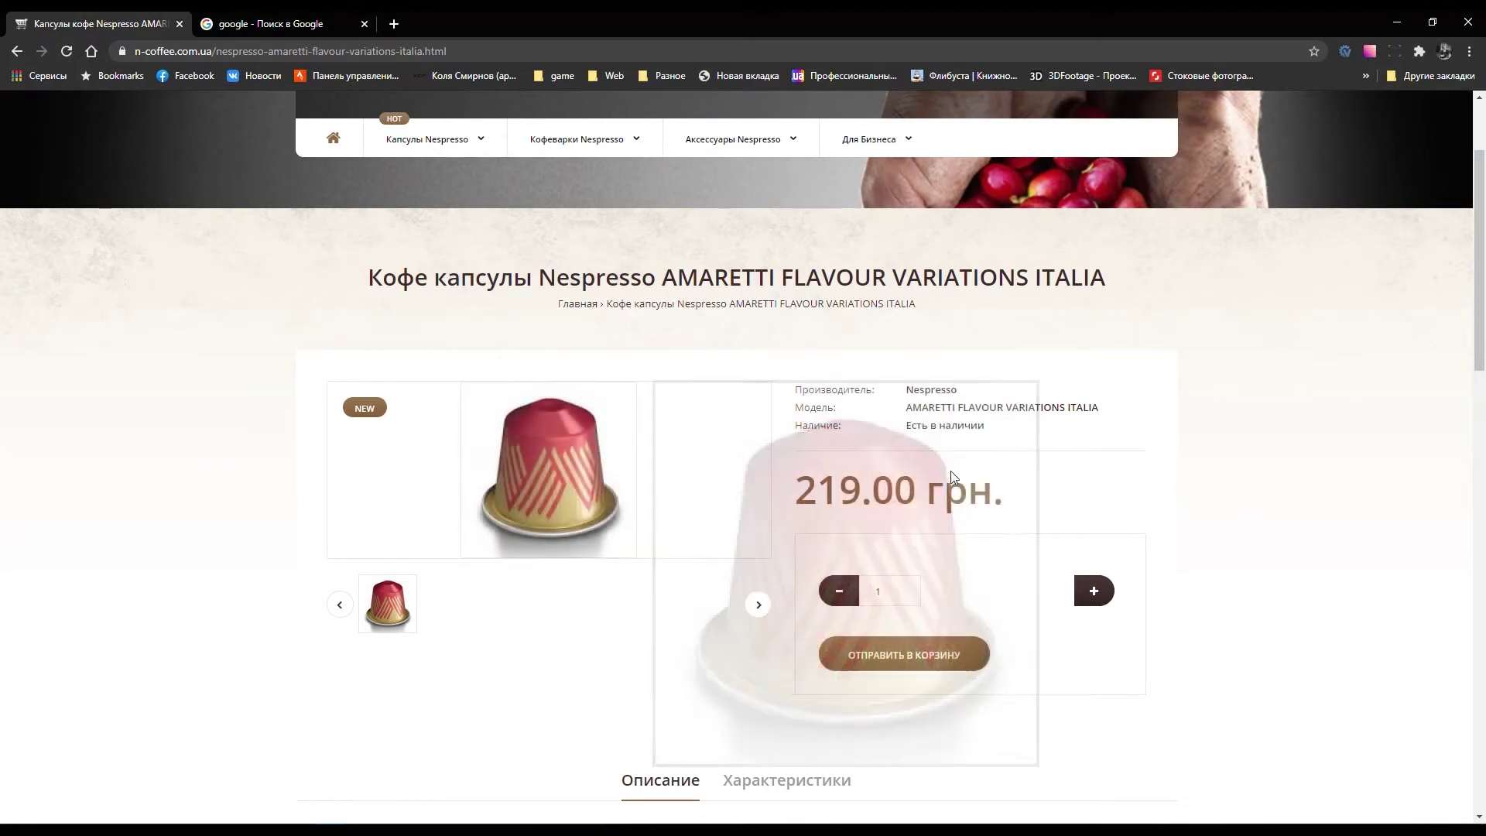
{"action": "scroll", "coordinate": [533, 193], "scroll_direction": "up", "scroll_amount": 2}
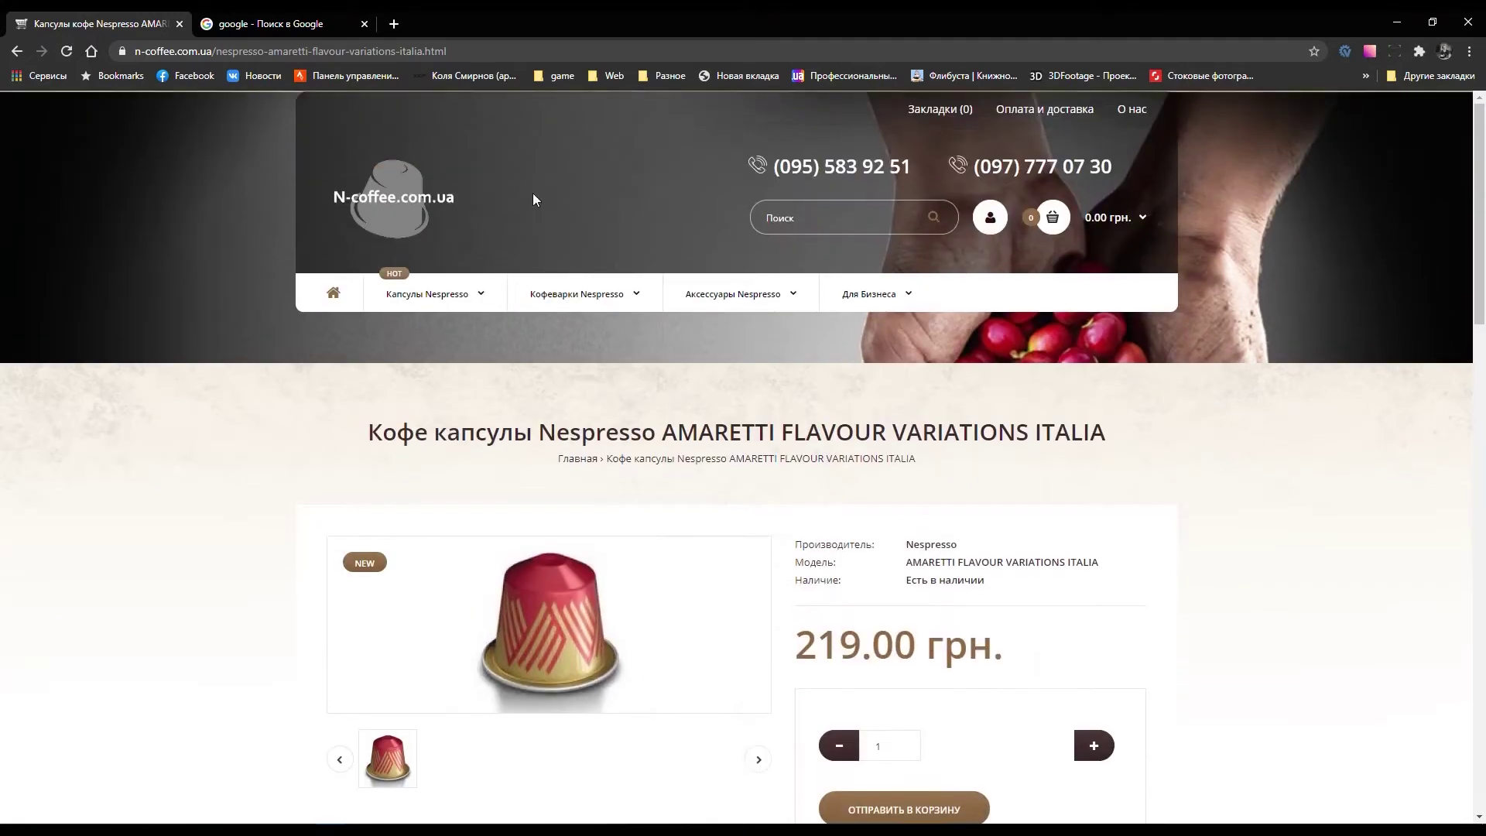
{"action": "left_click", "coordinate": [395, 209]}
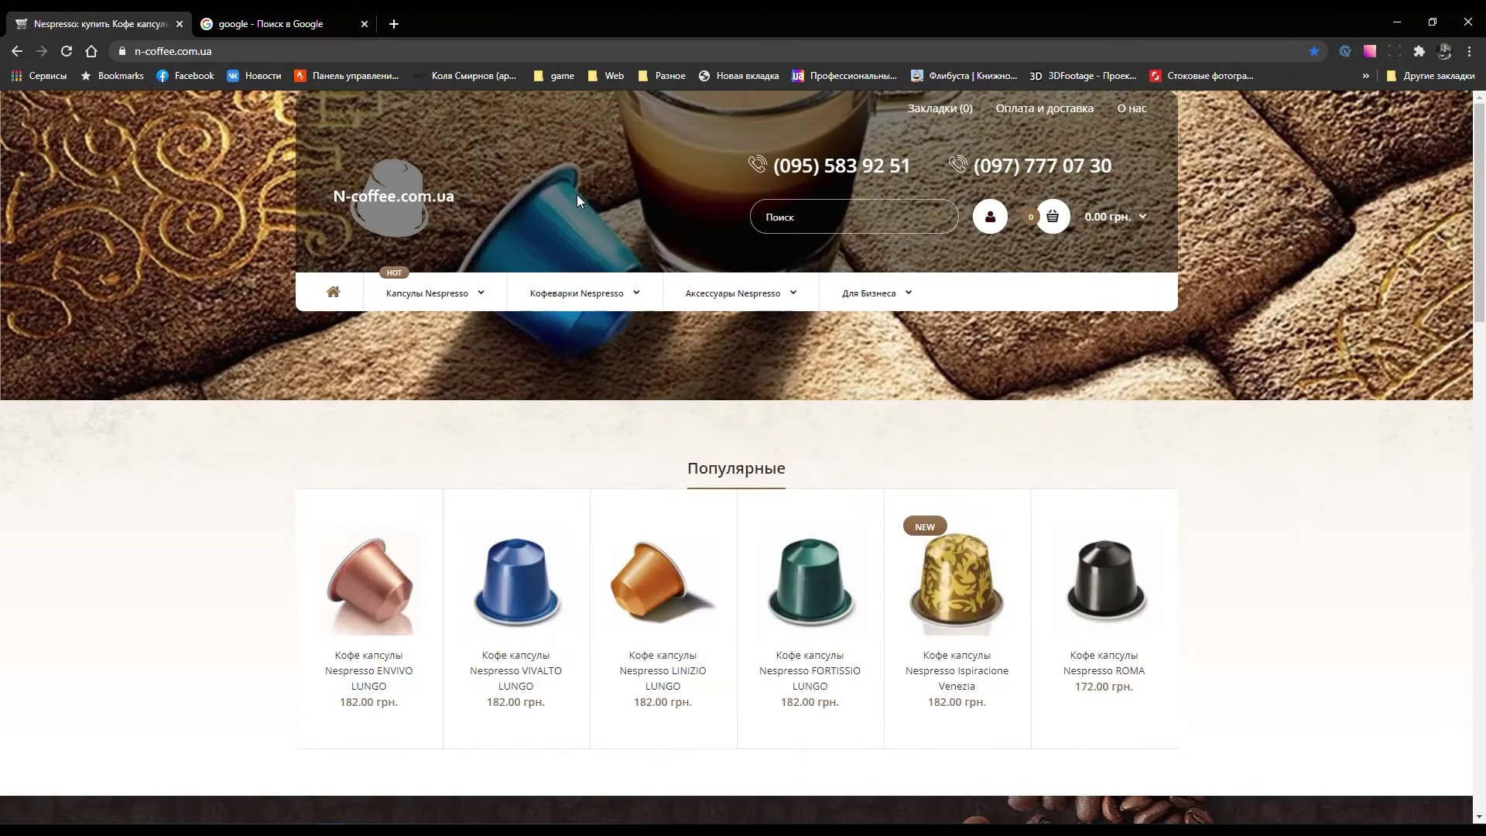
Add Nespresso ENVIVO LUNGO (182.00 грн) to the cart from its homepage card.
{"action": "scroll", "coordinate": [577, 201], "scroll_direction": "down", "scroll_amount": 1}
{"action": "scroll", "coordinate": [104, 469], "scroll_direction": "down", "scroll_amount": 1}
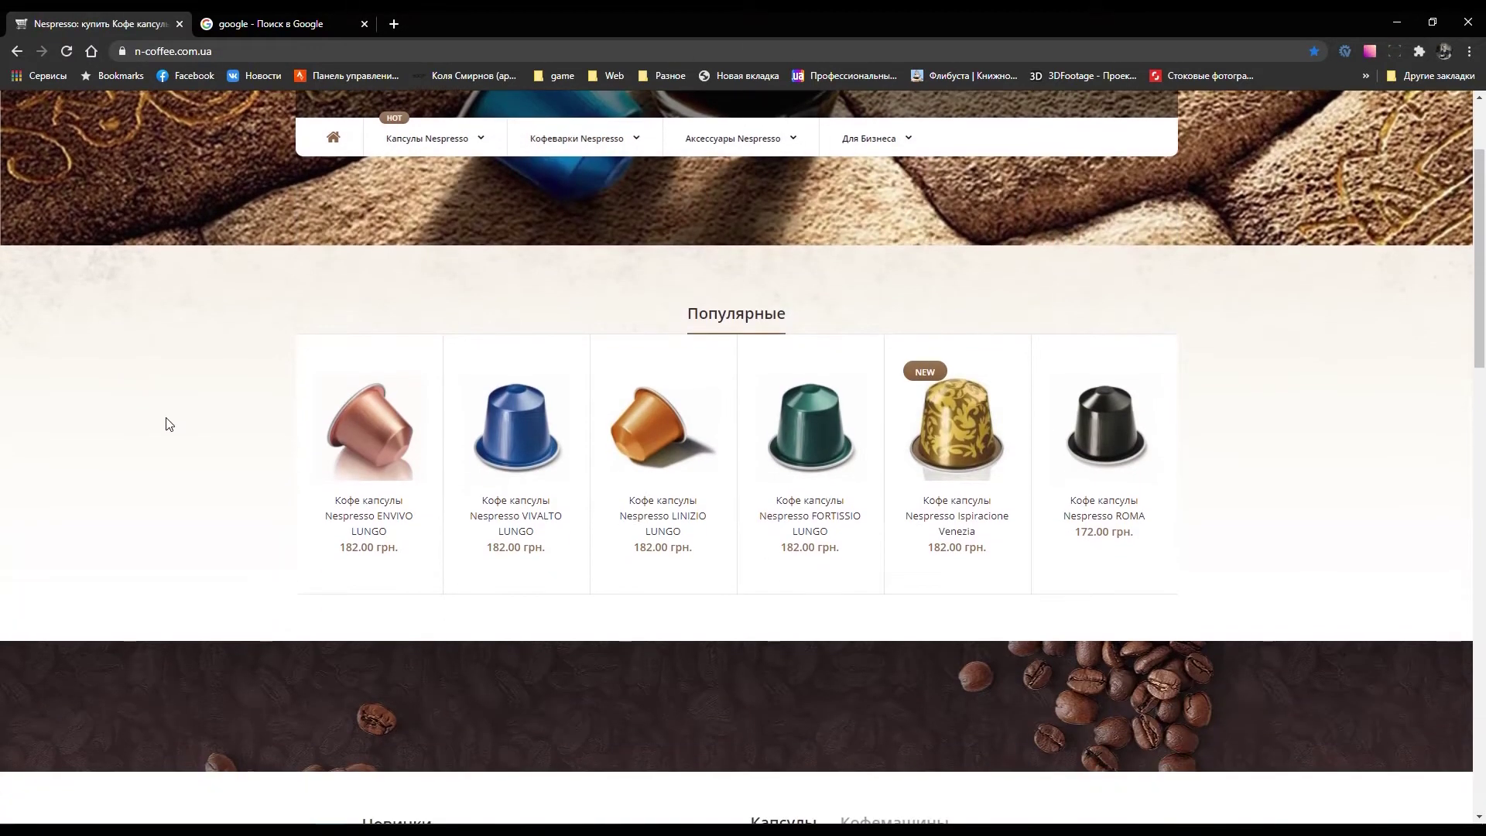
{"action": "mouse_move", "coordinate": [370, 429]}
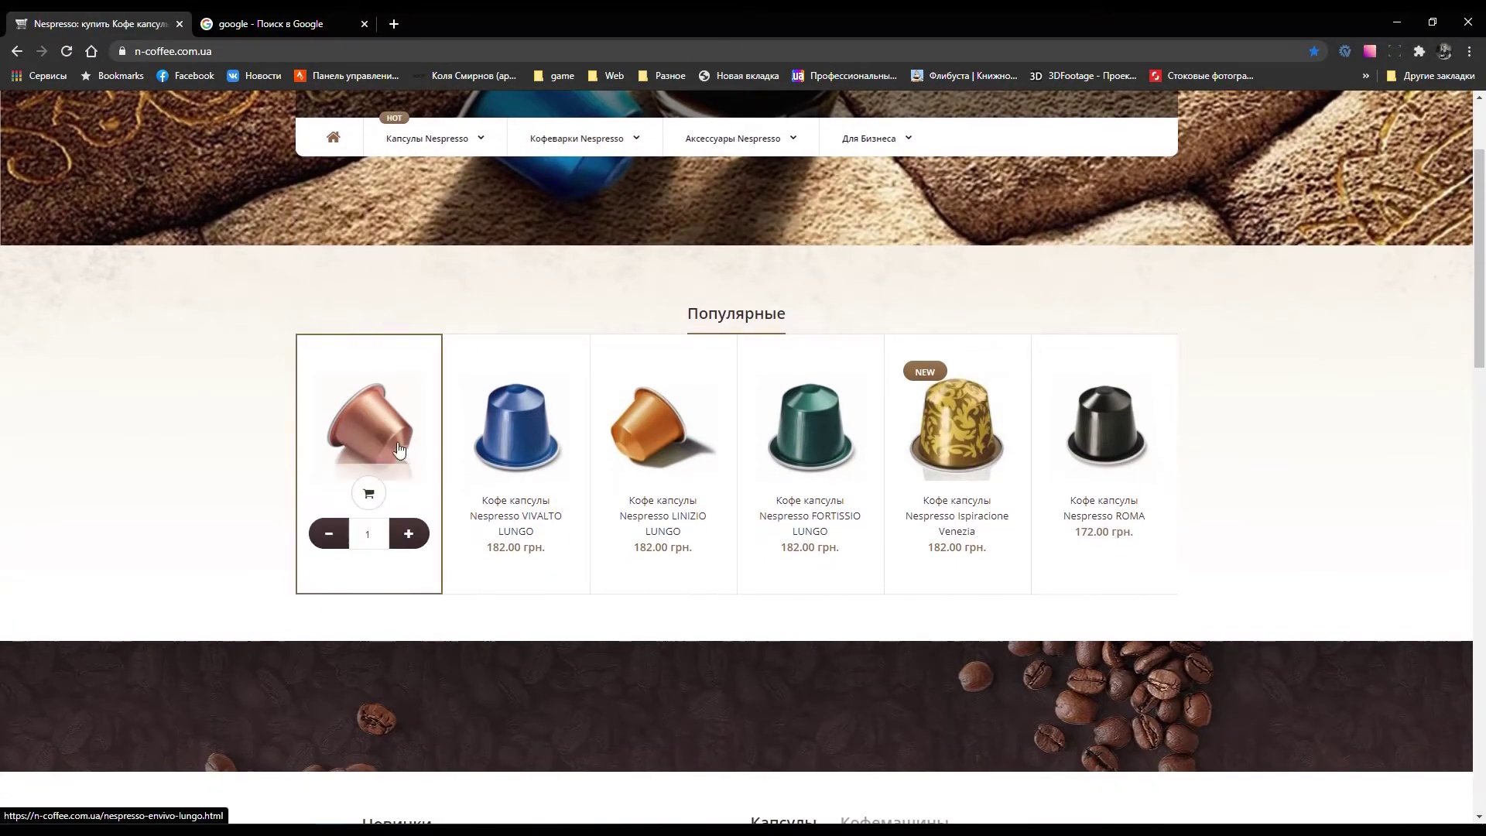
{"action": "left_click", "coordinate": [372, 497]}
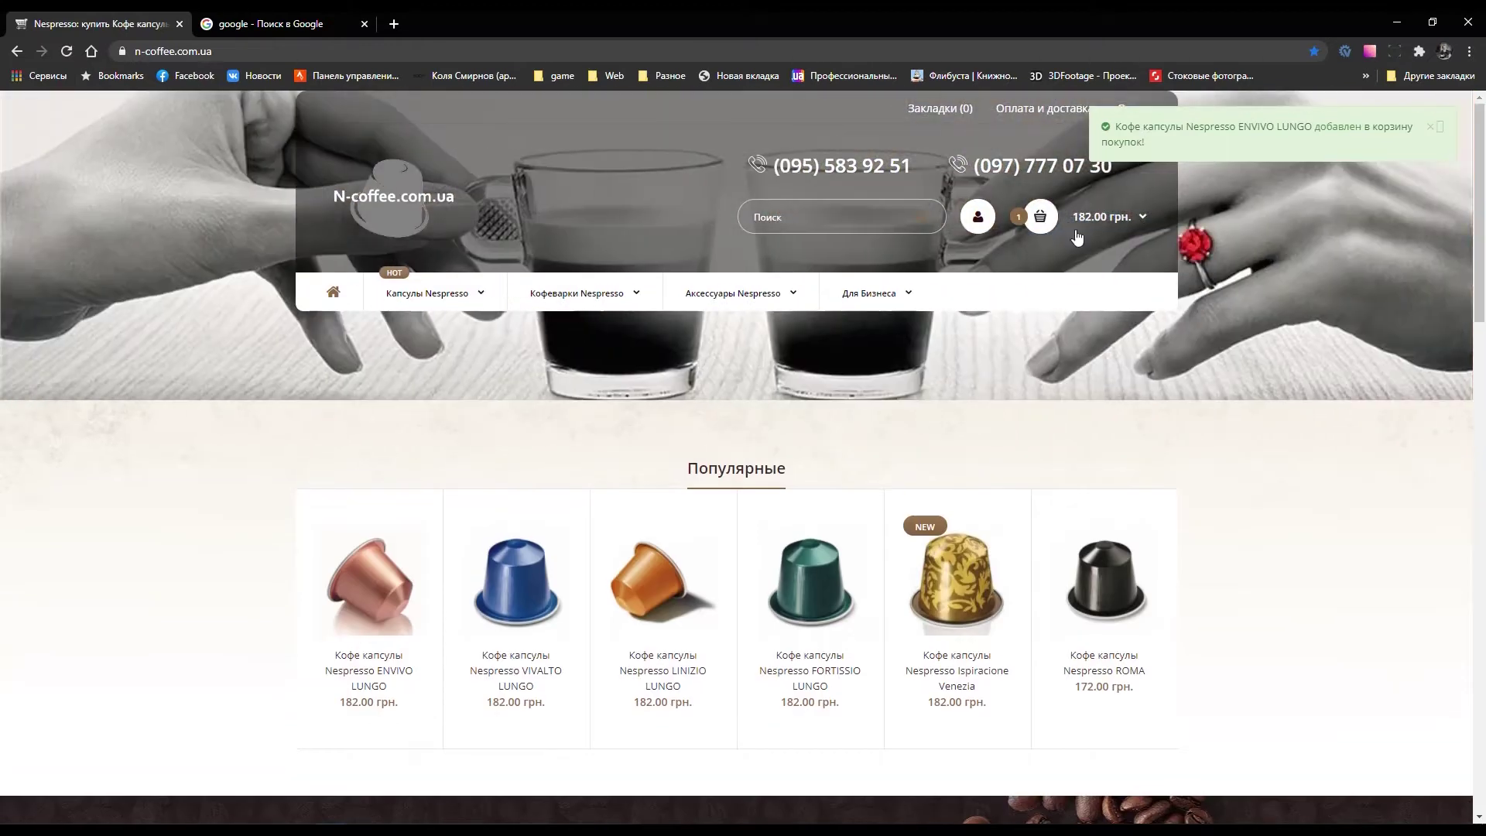
Remove ENVIVO LUNGO from the header cart, leaving 0.00 грн, and open its product page.
{"action": "scroll", "coordinate": [1305, 355], "scroll_direction": "down", "scroll_amount": 1}
{"action": "left_click", "coordinate": [1430, 127]}
{"action": "left_click", "coordinate": [1083, 147]}
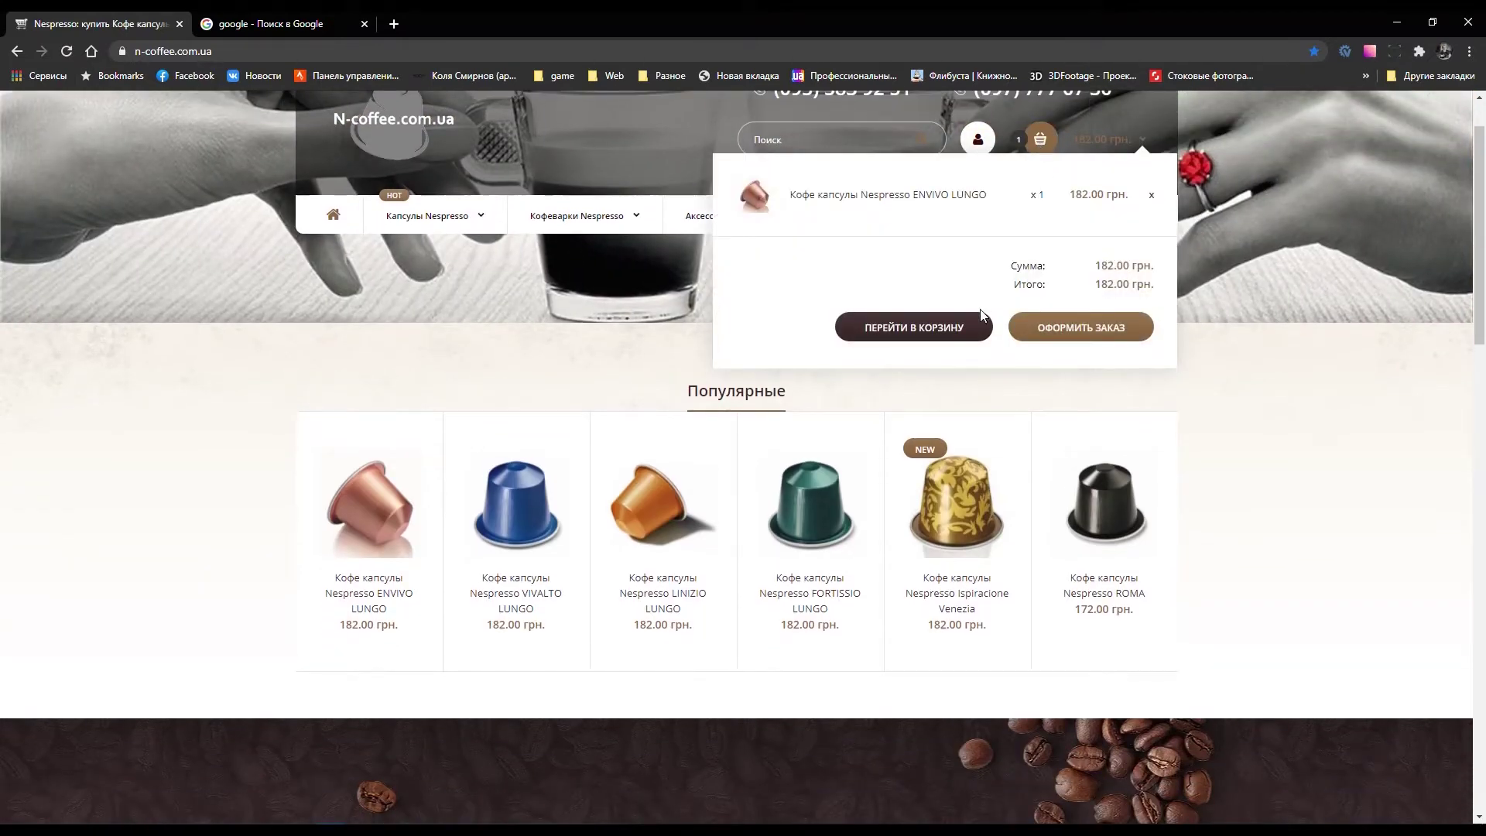
{"action": "left_click", "coordinate": [1154, 199]}
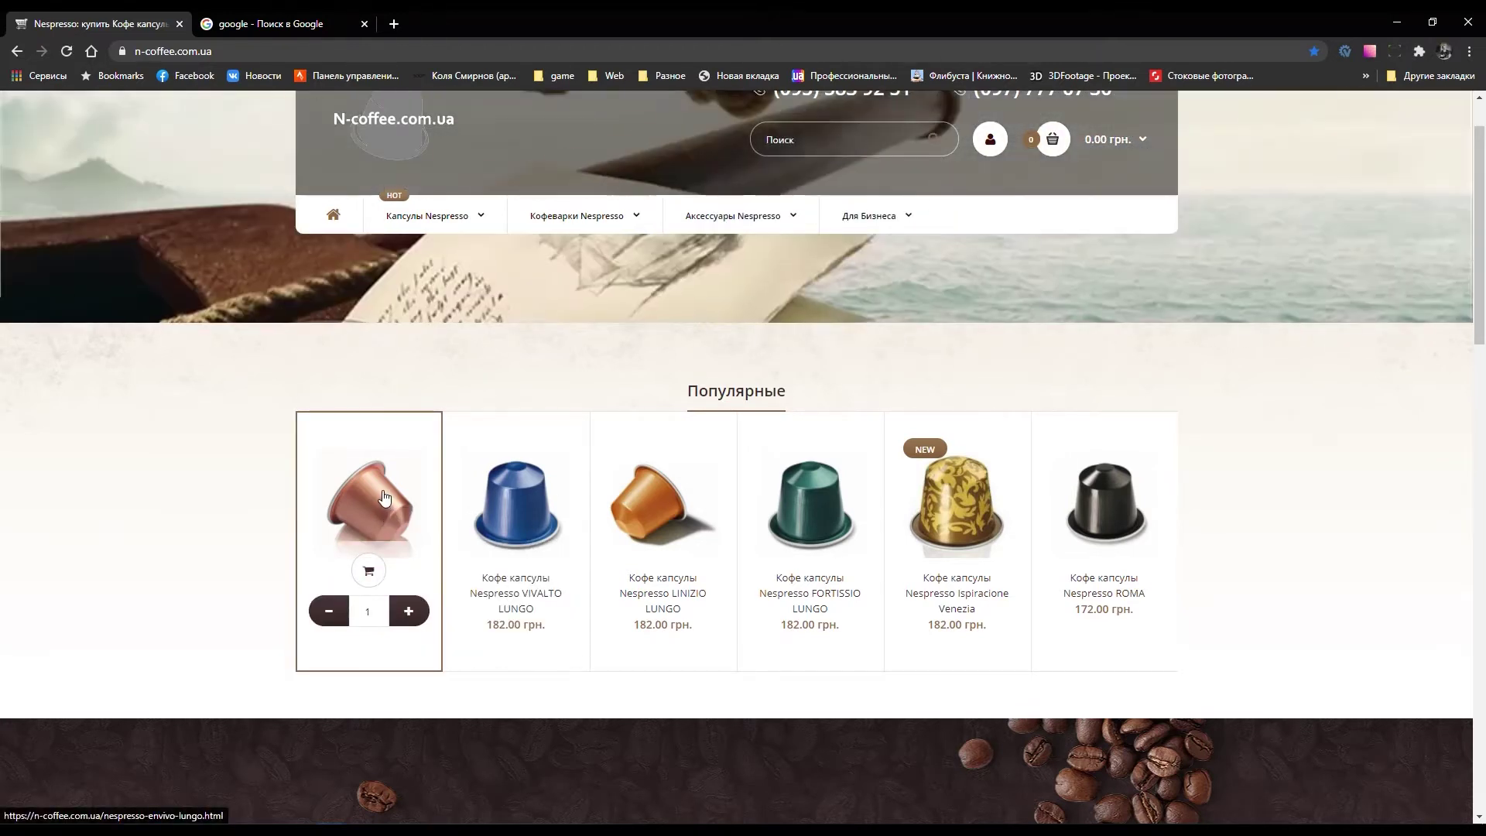
{"action": "left_click", "coordinate": [383, 497]}
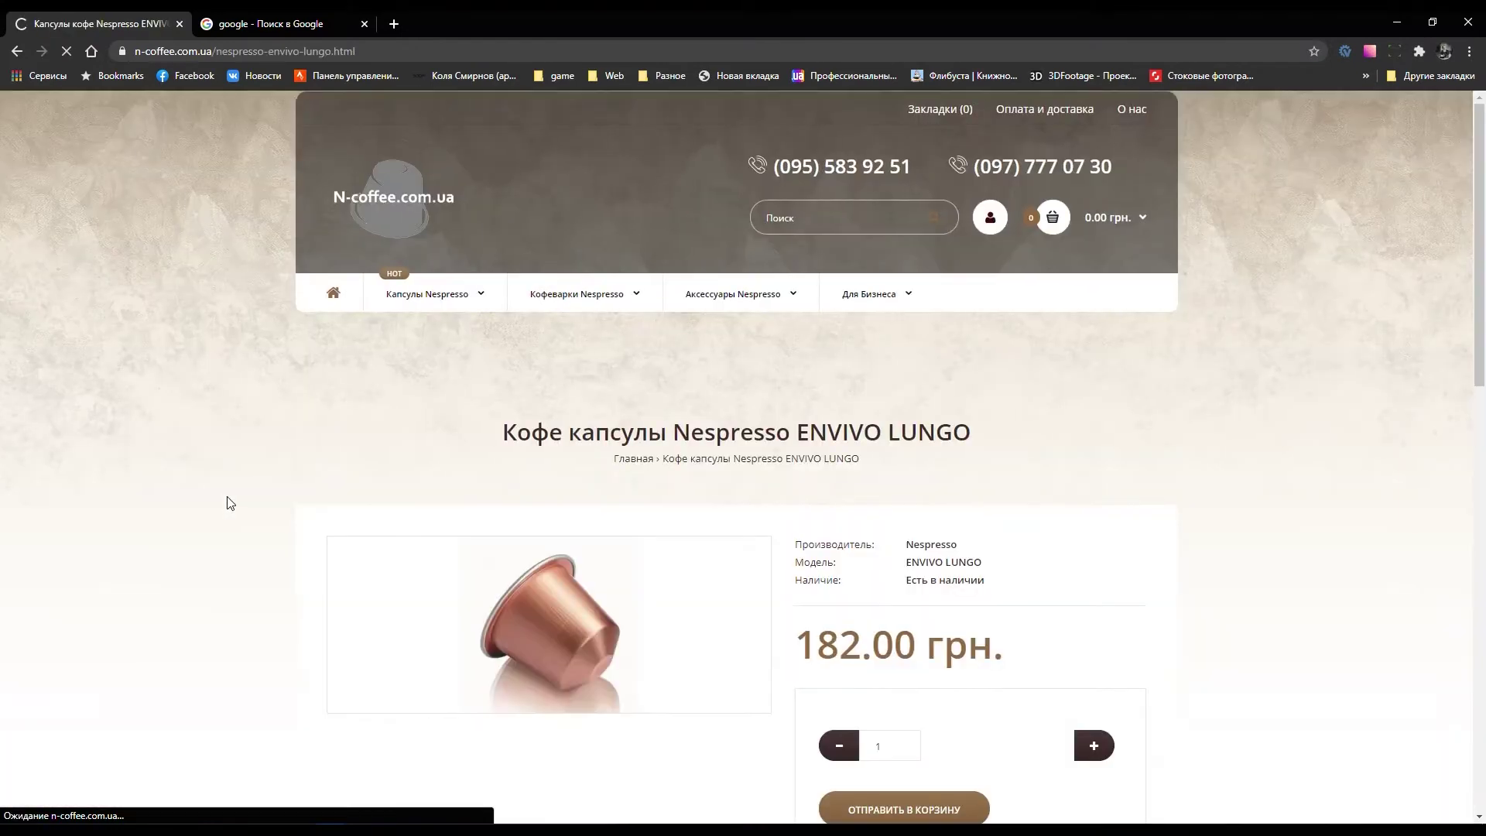
Send ENVIVO LUNGO to the cart repeatedly, reaching ten packs at 1820.00 грн.
{"action": "scroll", "coordinate": [259, 433], "scroll_direction": "down", "scroll_amount": 3}
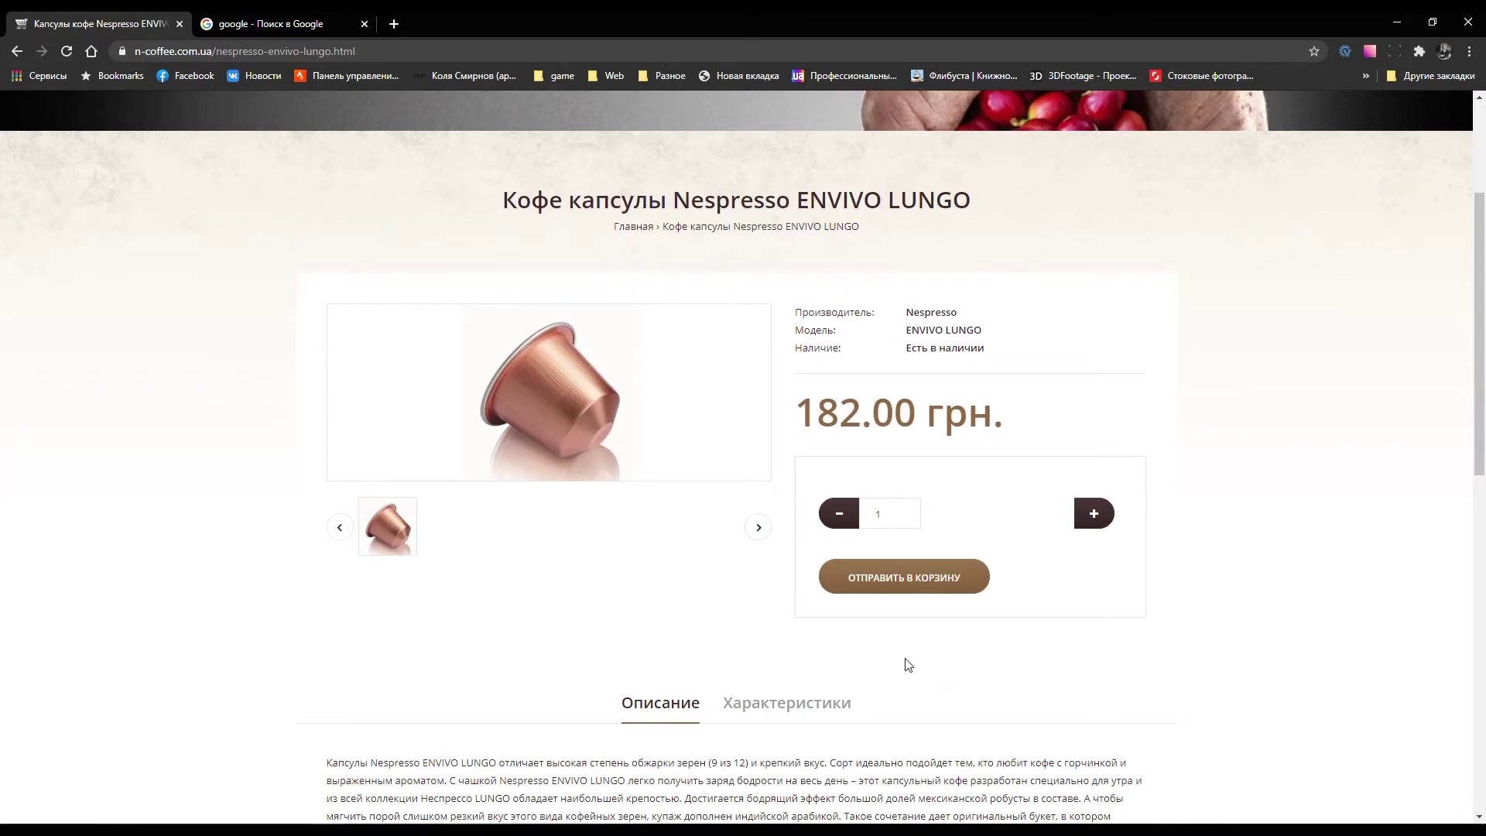
{"action": "left_click", "coordinate": [910, 585]}
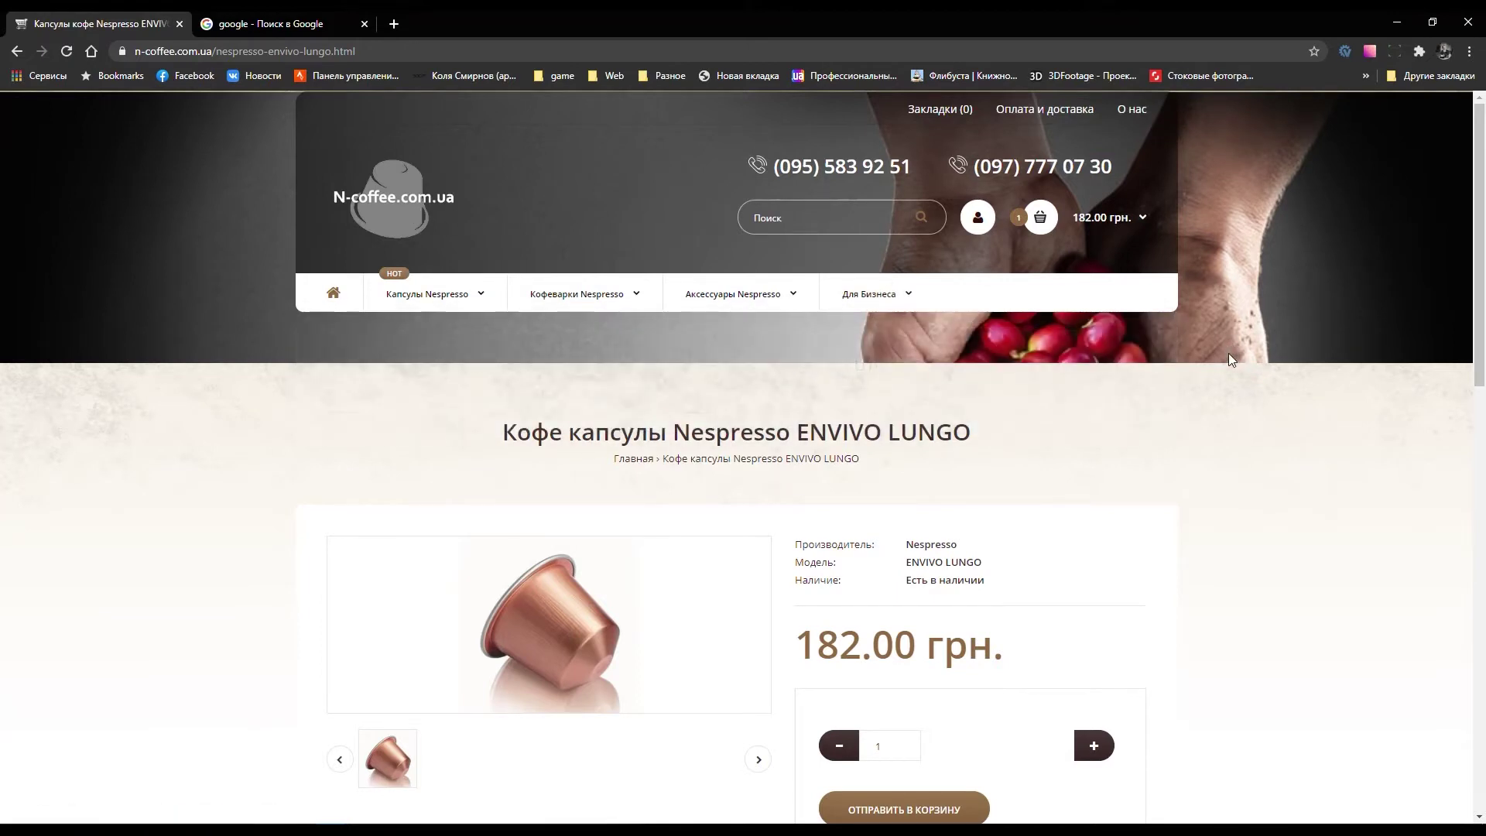
{"action": "left_click", "coordinate": [925, 818]}
{"action": "left_click", "coordinate": [926, 818]}
{"action": "left_click", "coordinate": [925, 818]}
{"action": "left_click", "coordinate": [921, 817]}
{"action": "left_click", "coordinate": [913, 816]}
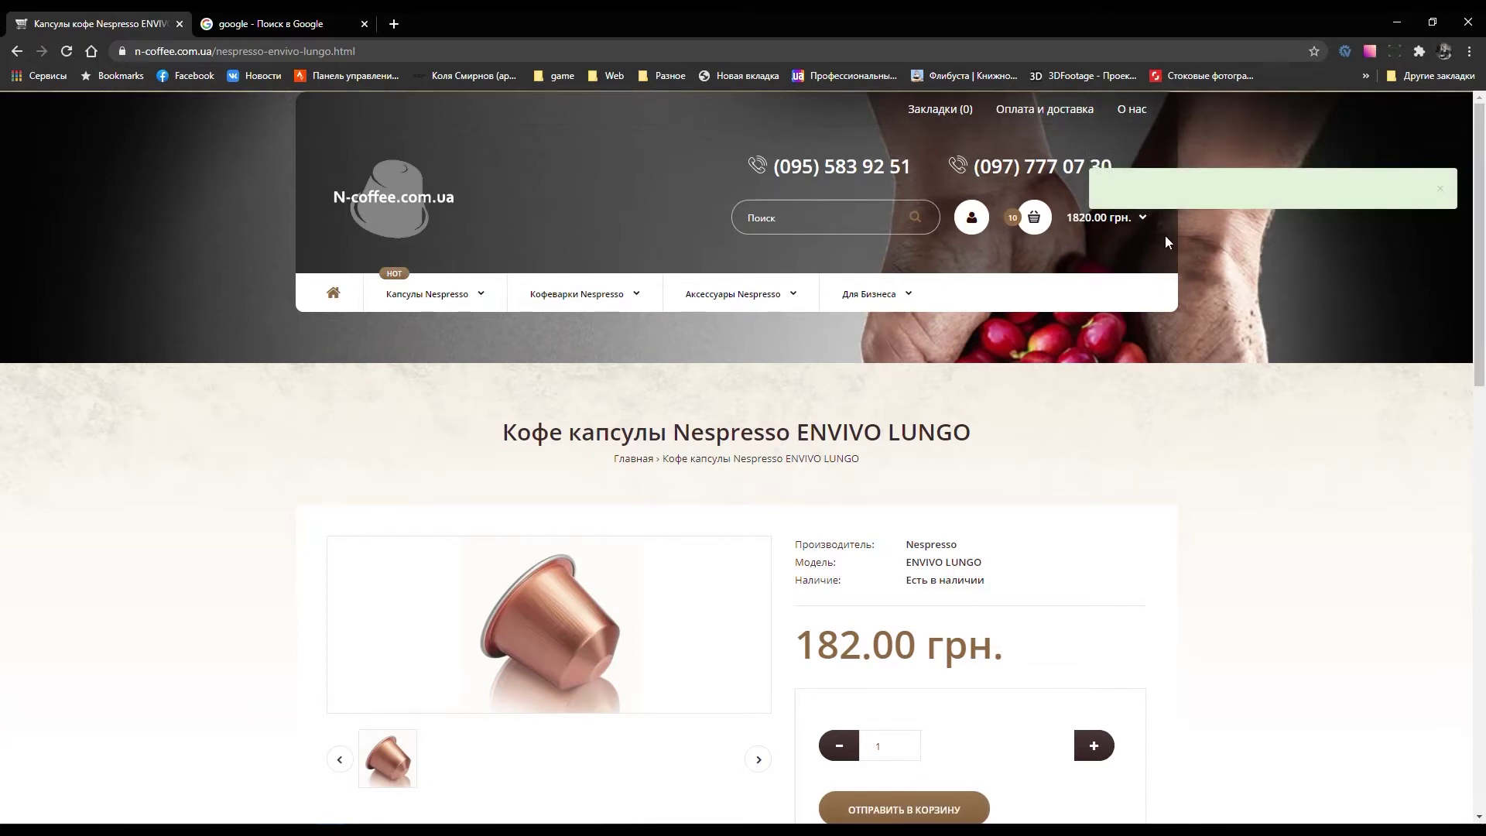
Dismiss the green add-to-cart toast and select parts of the shop's phone numbers.
{"action": "scroll", "coordinate": [1164, 240], "scroll_direction": "down", "scroll_amount": 1}
{"action": "scroll", "coordinate": [1163, 240], "scroll_direction": "up", "scroll_amount": 1}
{"action": "left_click", "coordinate": [1439, 189]}
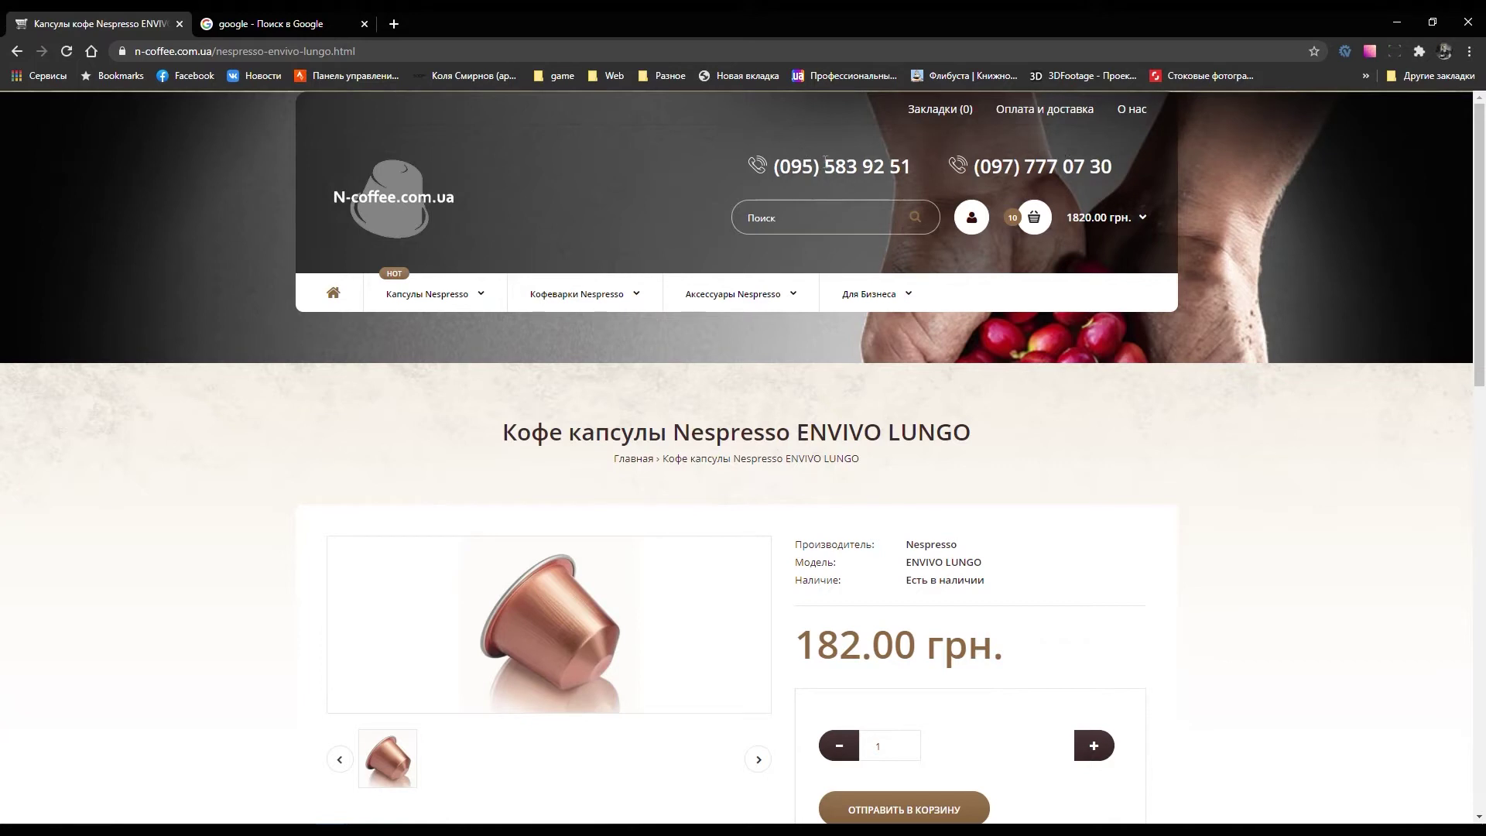
{"action": "double_click", "coordinate": [837, 166]}
{"action": "double_click", "coordinate": [1037, 167]}
{"action": "left_click", "coordinate": [1236, 393]}
Select the quantity value of 1 on the ENVIVO LUNGO product page.
{"action": "scroll", "coordinate": [1075, 373], "scroll_direction": "down", "scroll_amount": 2}
{"action": "scroll", "coordinate": [1075, 375], "scroll_direction": "up", "scroll_amount": 2}
{"action": "scroll", "coordinate": [1076, 377], "scroll_direction": "down", "scroll_amount": 1}
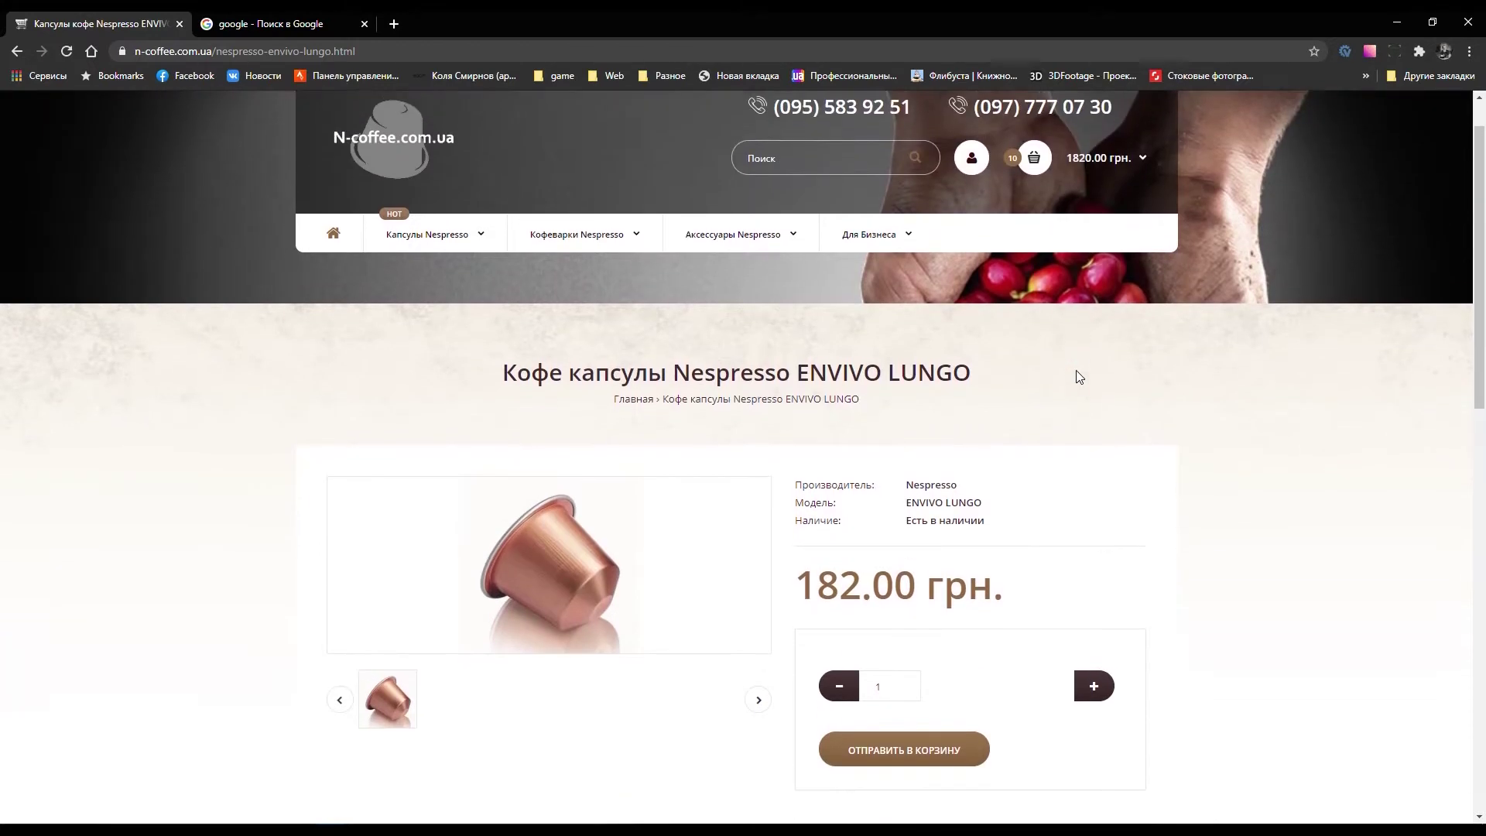
{"action": "scroll", "coordinate": [1056, 379], "scroll_direction": "down", "scroll_amount": 1}
{"action": "double_click", "coordinate": [874, 591]}
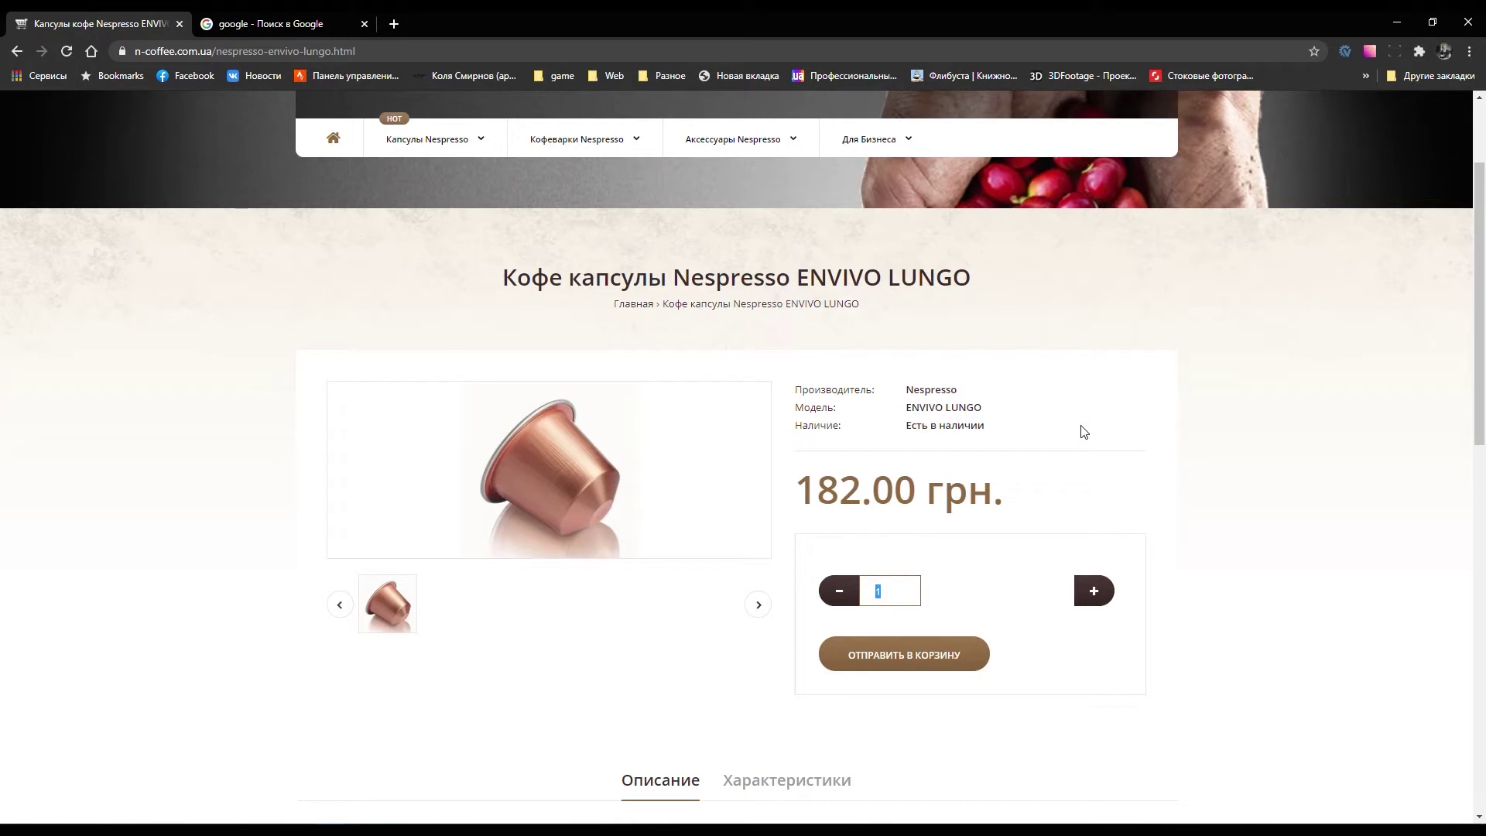
Check the cart, add ENVIVO LUNGO with quantity -1, and recheck the cart dropdown.
{"action": "scroll", "coordinate": [1096, 491], "scroll_direction": "up", "scroll_amount": 2}
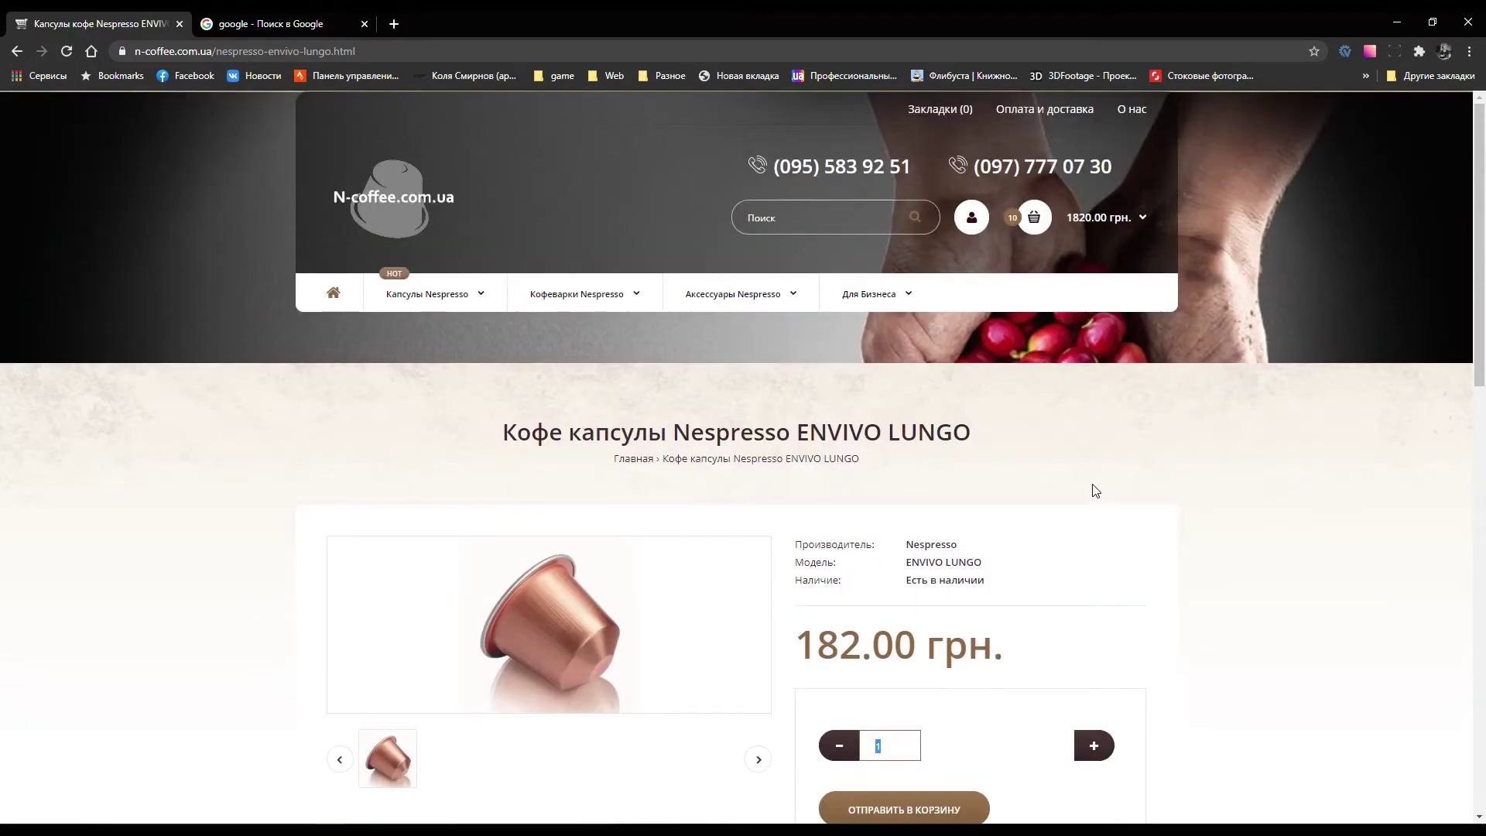
{"action": "left_click", "coordinate": [1033, 218]}
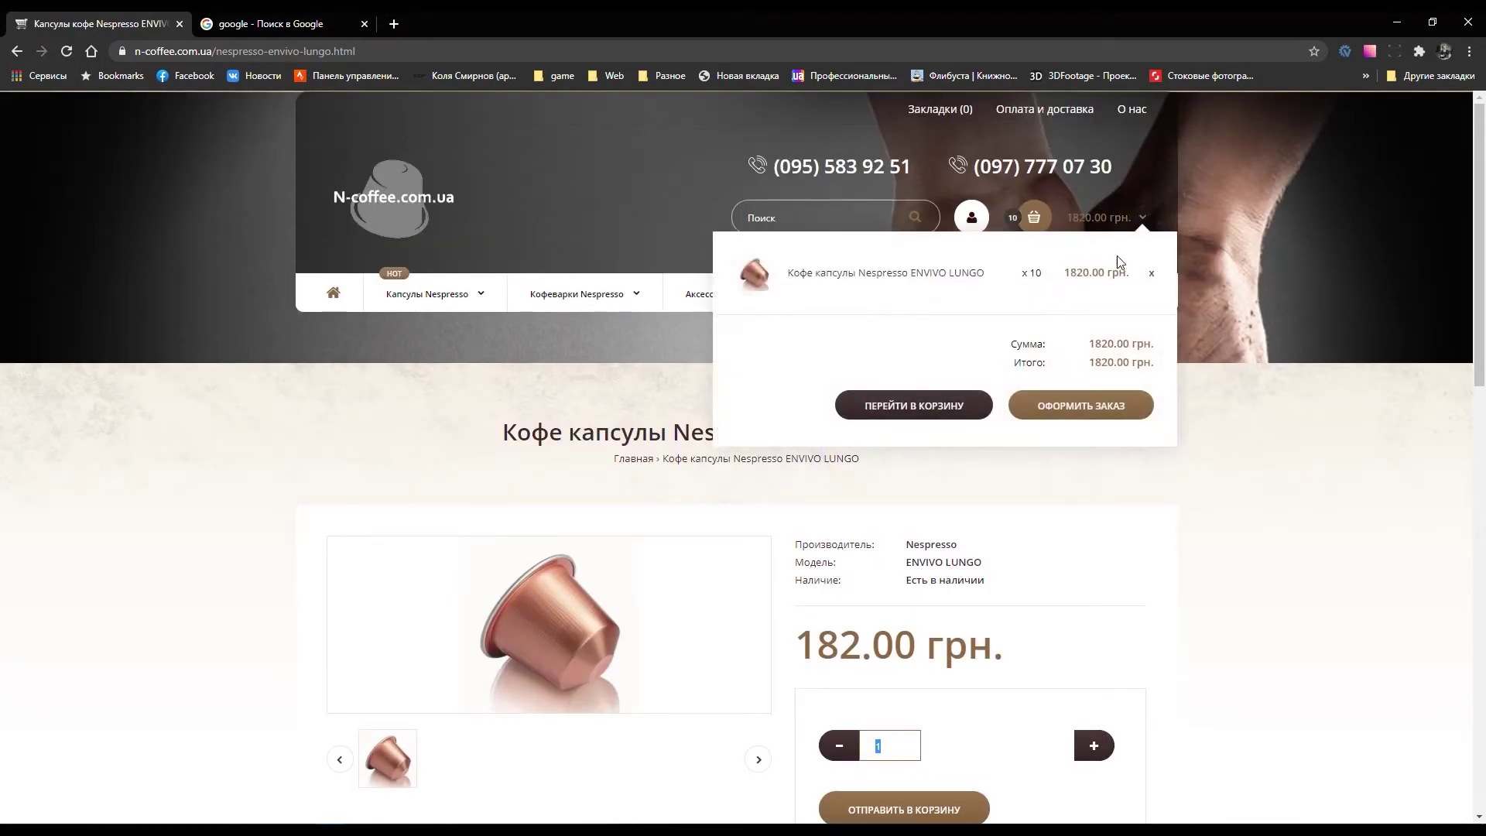
{"action": "left_click", "coordinate": [1150, 282]}
{"action": "scroll", "coordinate": [1223, 430], "scroll_direction": "down", "scroll_amount": 2}
{"action": "double_click", "coordinate": [878, 591]}
{"action": "type", "text": "-1"}
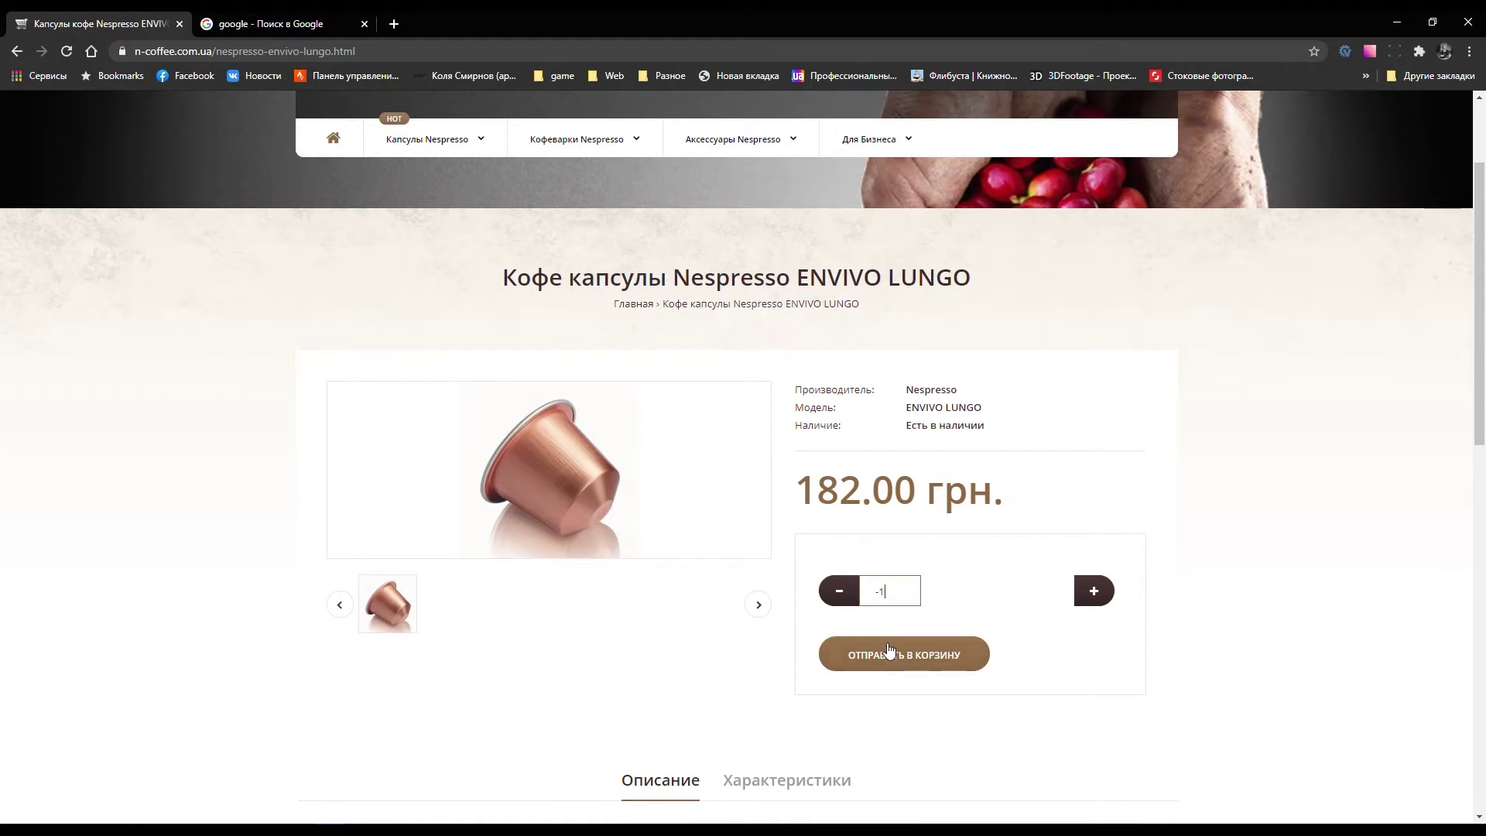
{"action": "left_click", "coordinate": [947, 652]}
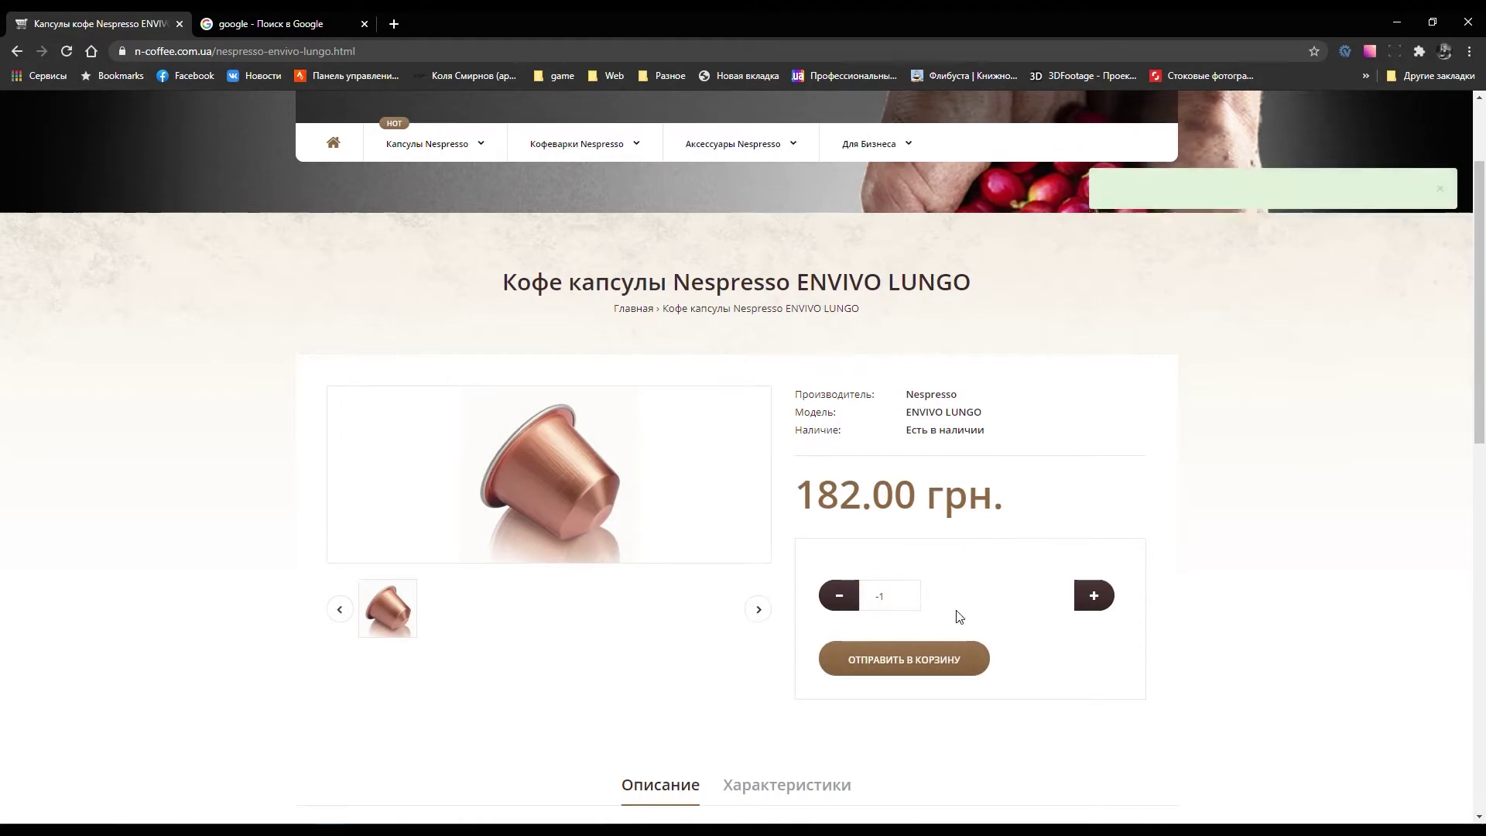
{"action": "scroll", "coordinate": [957, 612], "scroll_direction": "up", "scroll_amount": 2}
{"action": "left_click", "coordinate": [1035, 219]}
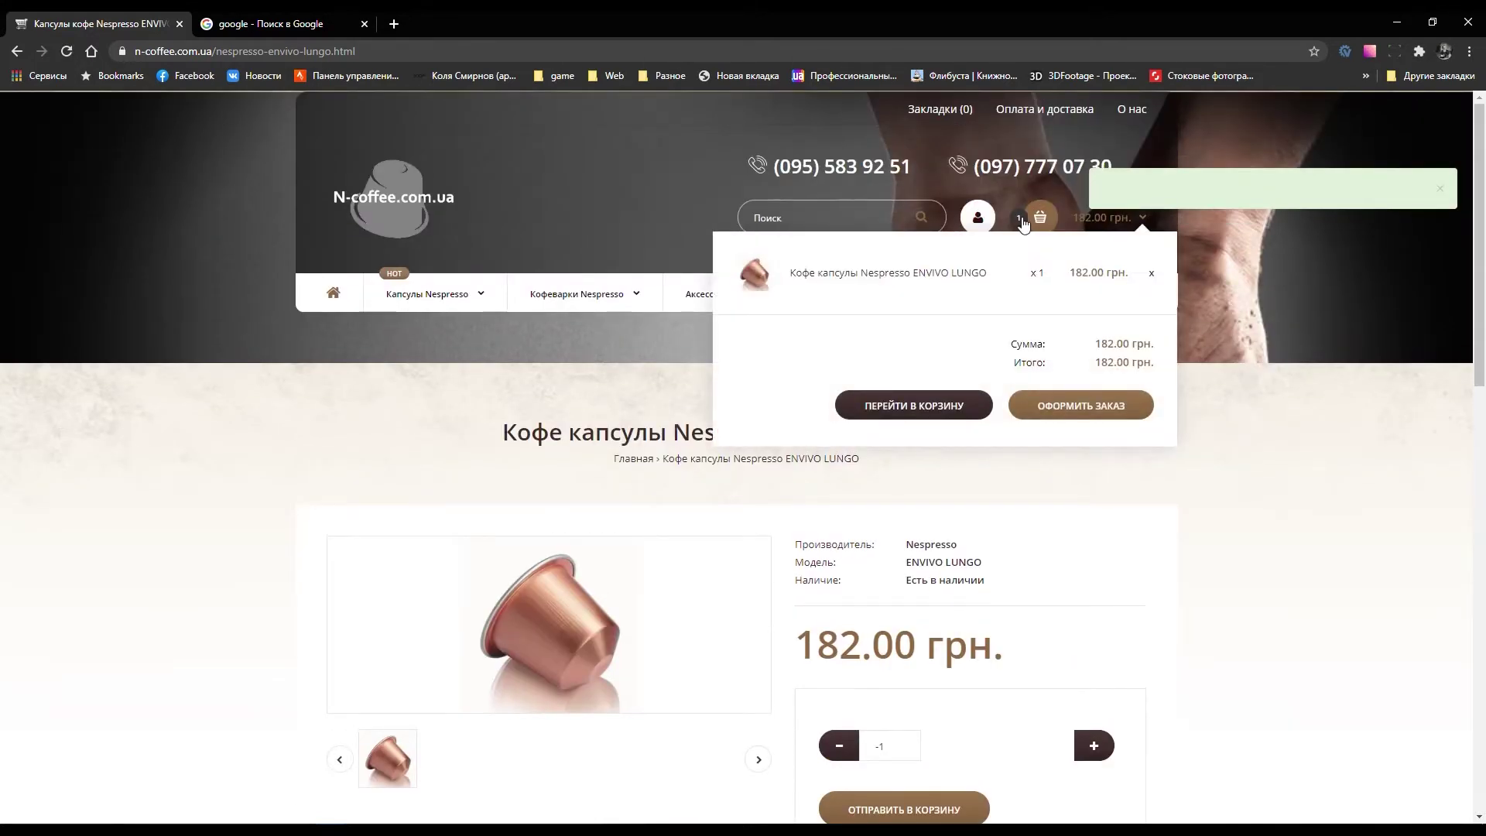
Add ENVIVO LUNGO with quantity -10, then remove the minus sign so quantity reads 10.
{"action": "double_click", "coordinate": [890, 745]}
{"action": "key", "text": "BackSpace"}
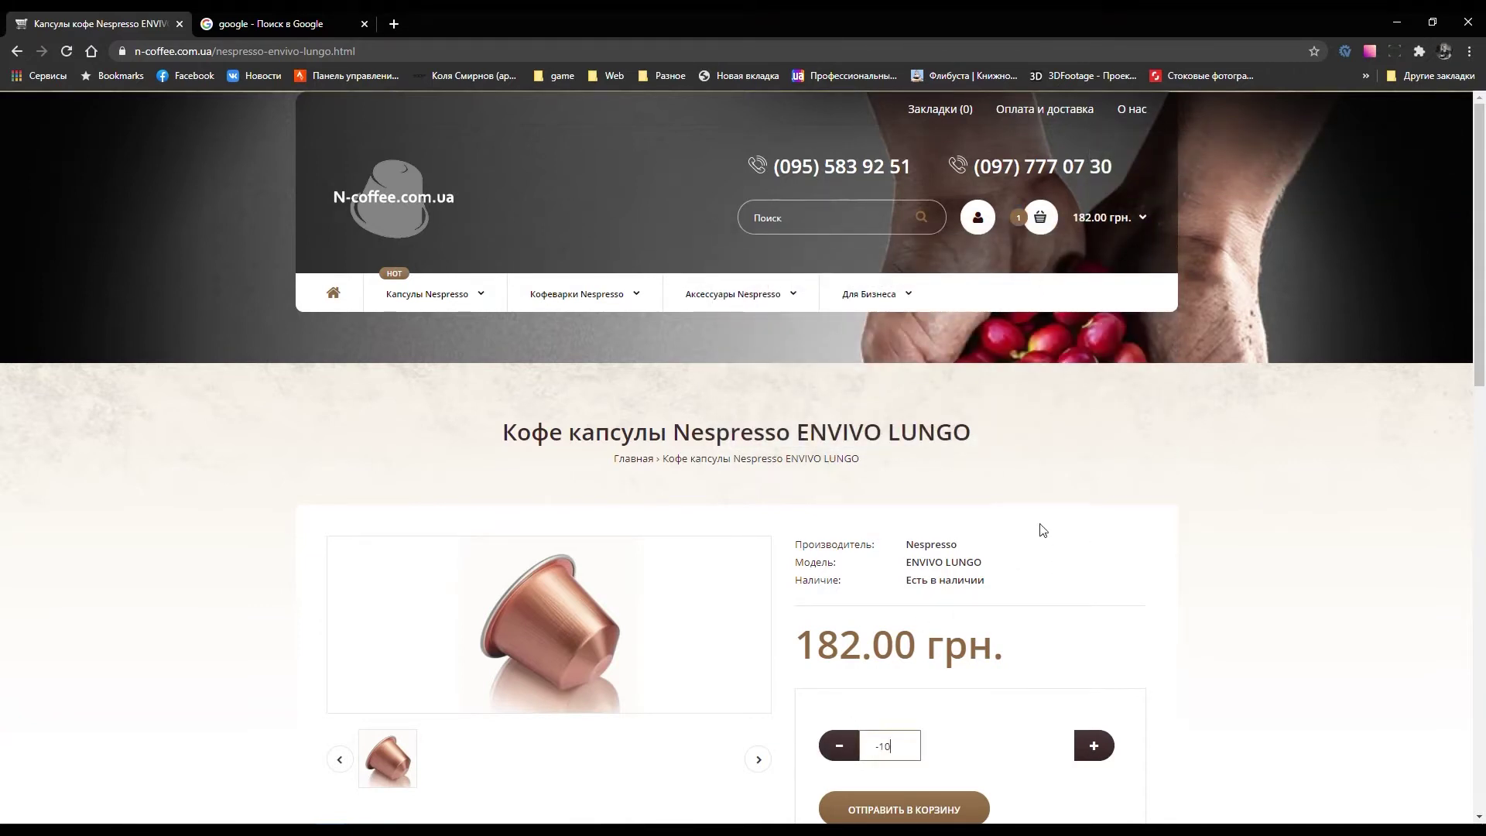
{"action": "left_click", "coordinate": [935, 809]}
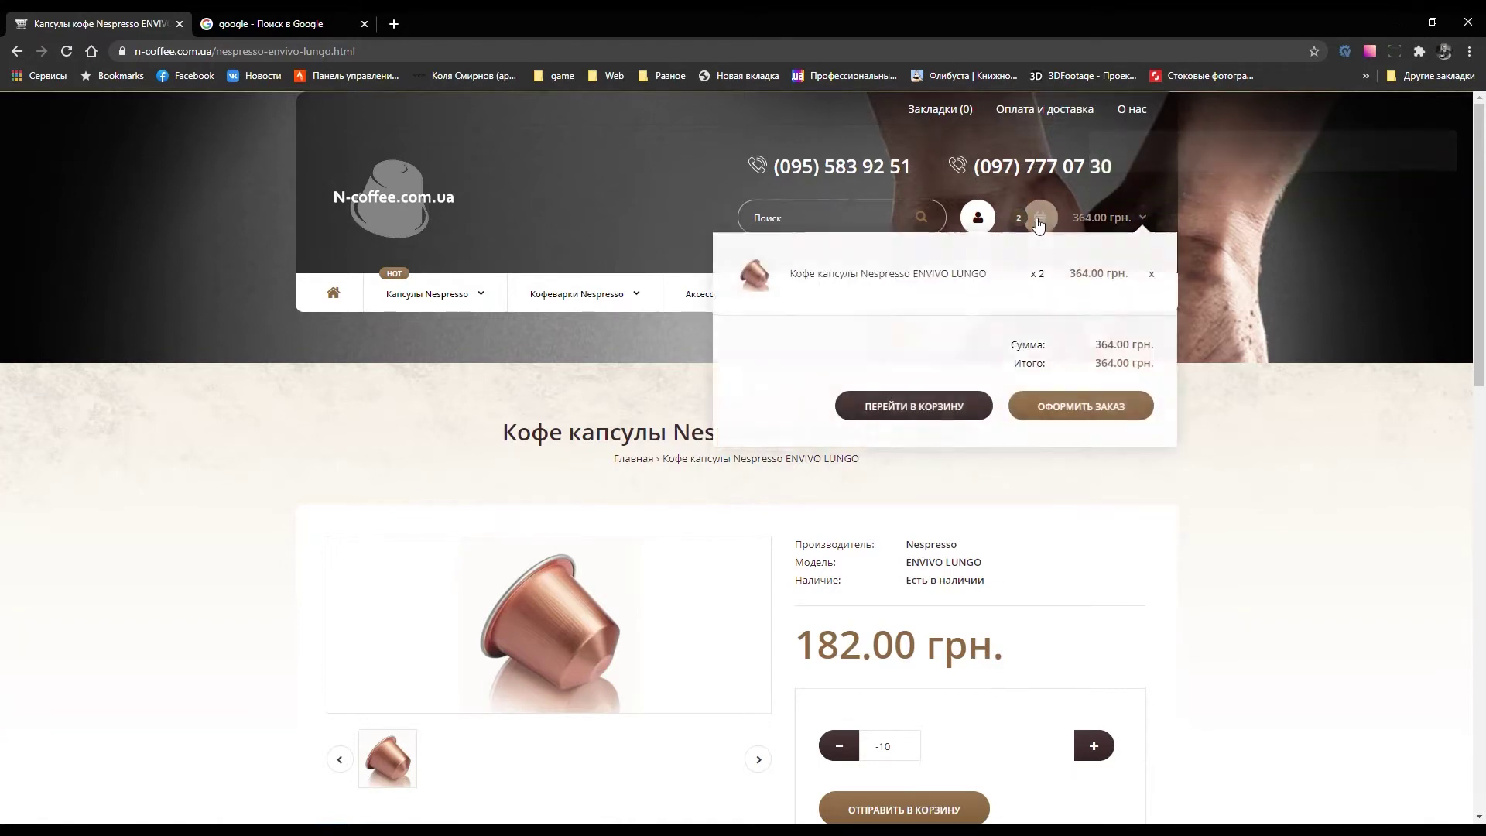
{"action": "left_click", "coordinate": [880, 745]}
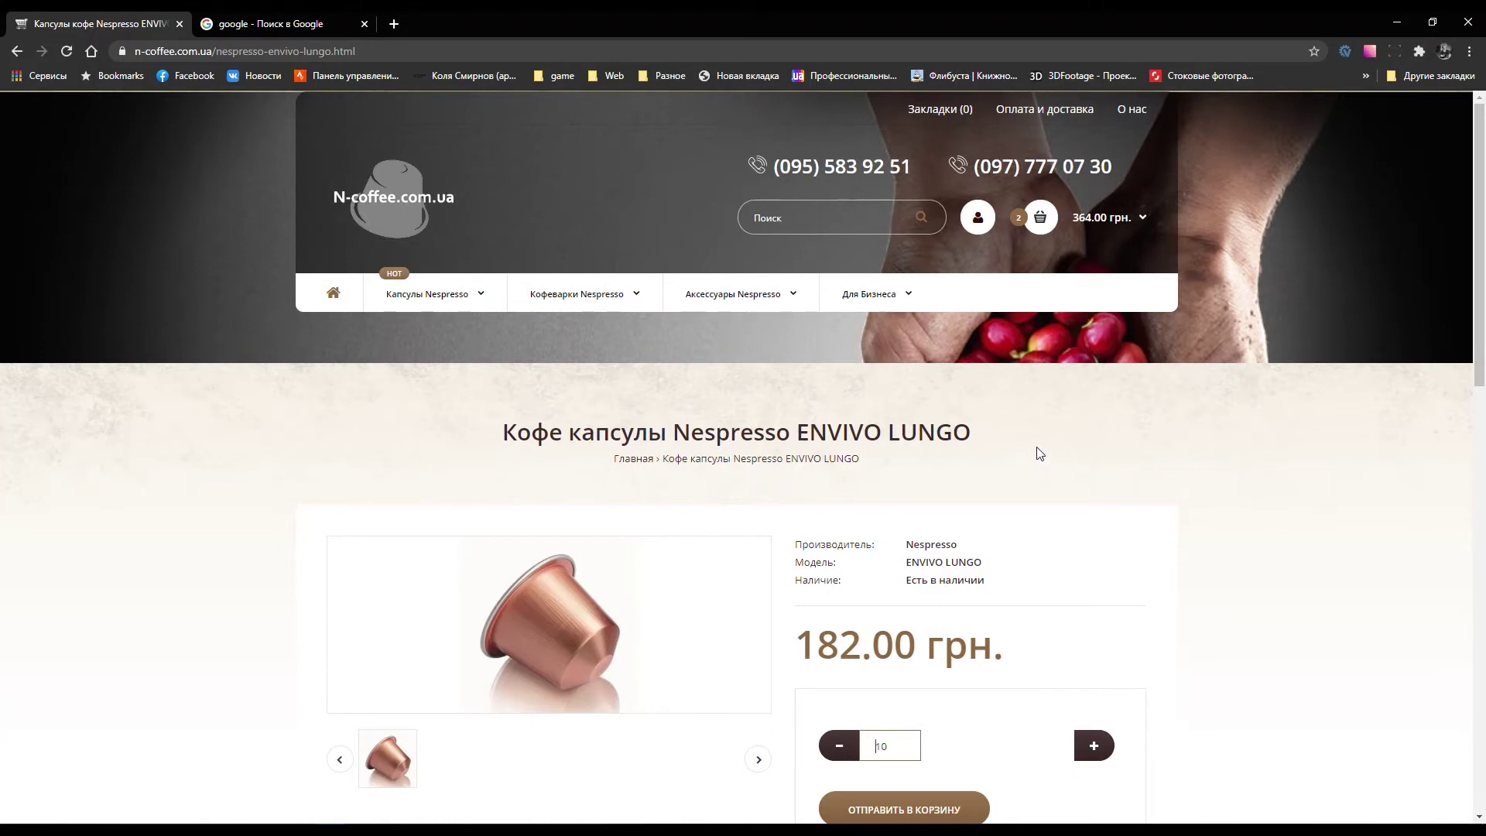
{"action": "scroll", "coordinate": [1039, 454], "scroll_direction": "down", "scroll_amount": 1}
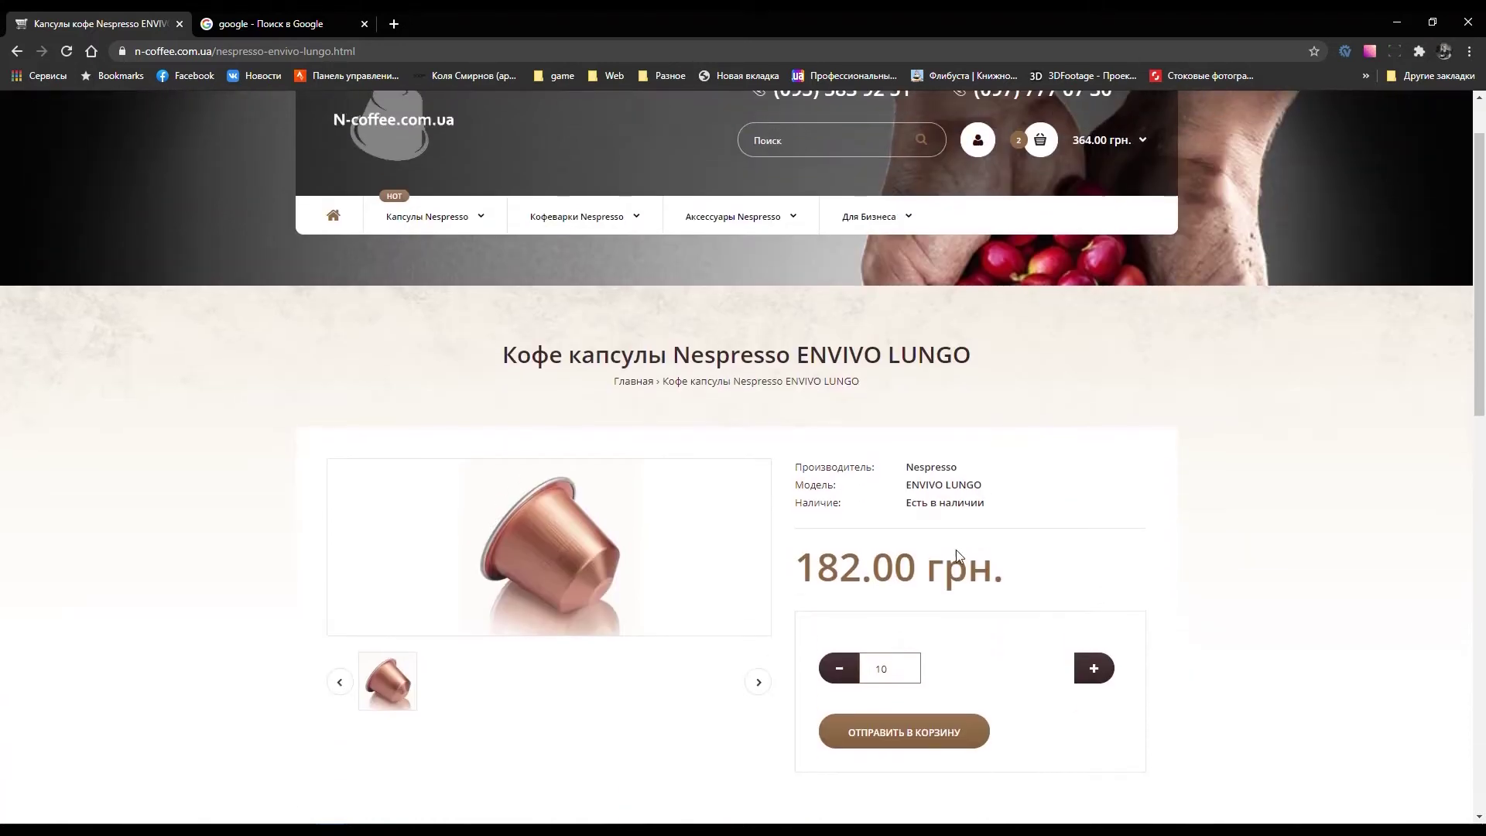
Add 10 ENVIVO LUNGO and confirm the cart shows 12 items totalling 2184.00 грн.
{"action": "left_click", "coordinate": [907, 733]}
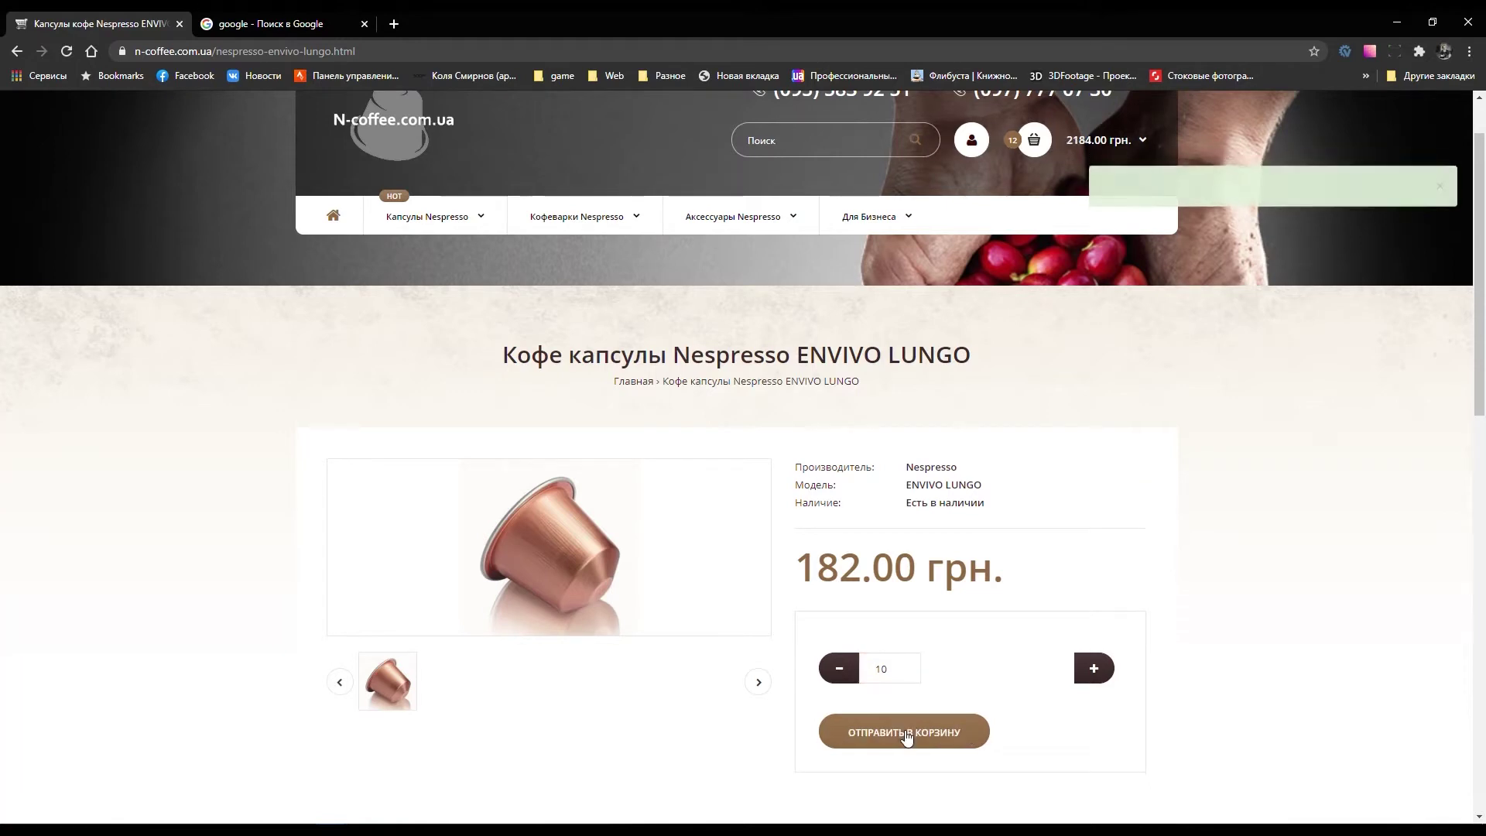
{"action": "left_click", "coordinate": [1035, 139]}
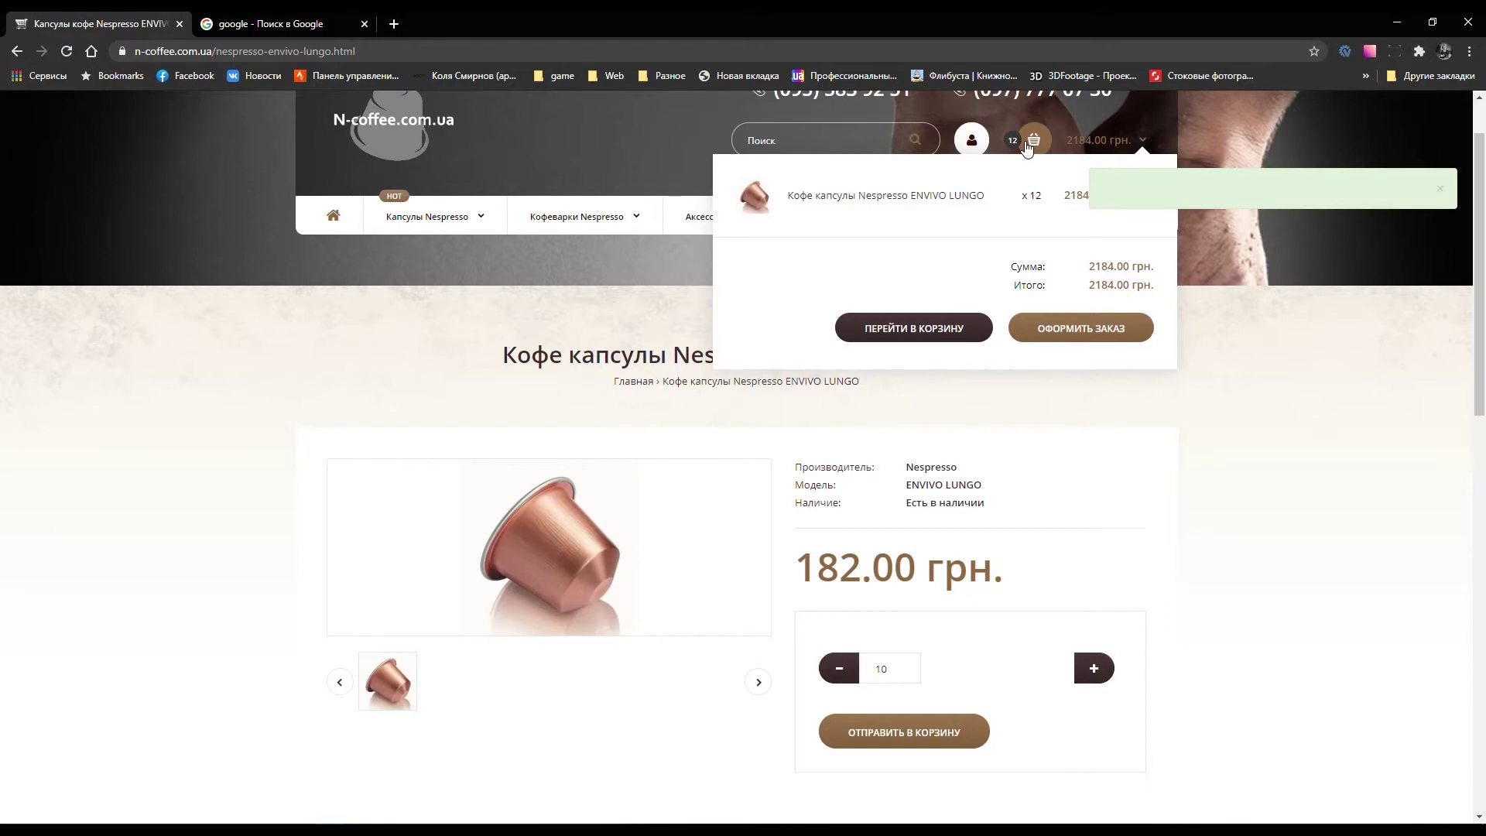
{"action": "scroll", "coordinate": [1174, 442], "scroll_direction": "down", "scroll_amount": 2}
{"action": "scroll", "coordinate": [1176, 445], "scroll_direction": "up", "scroll_amount": 3}
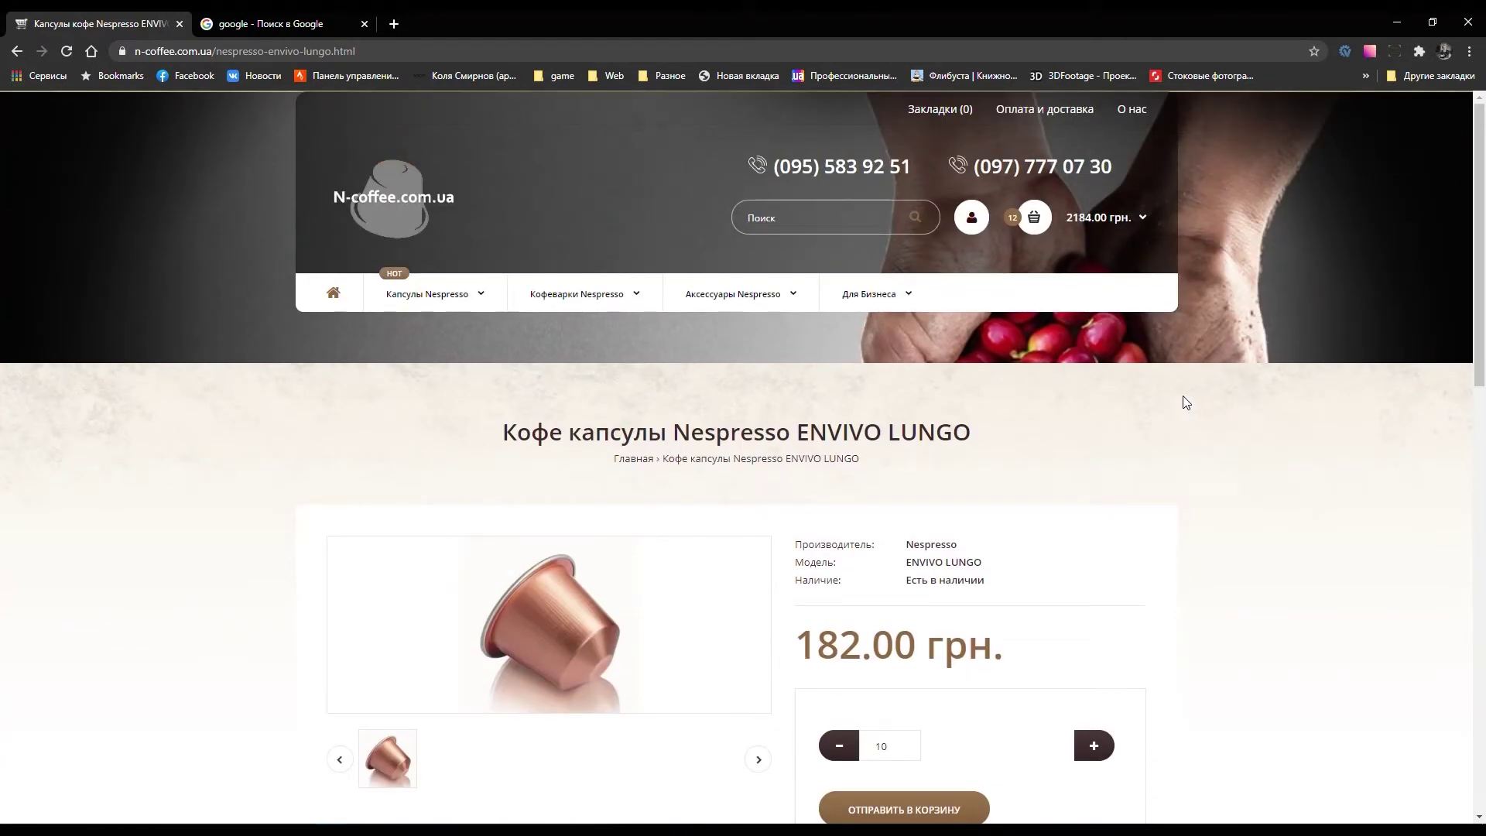
{"action": "left_click", "coordinate": [1035, 220]}
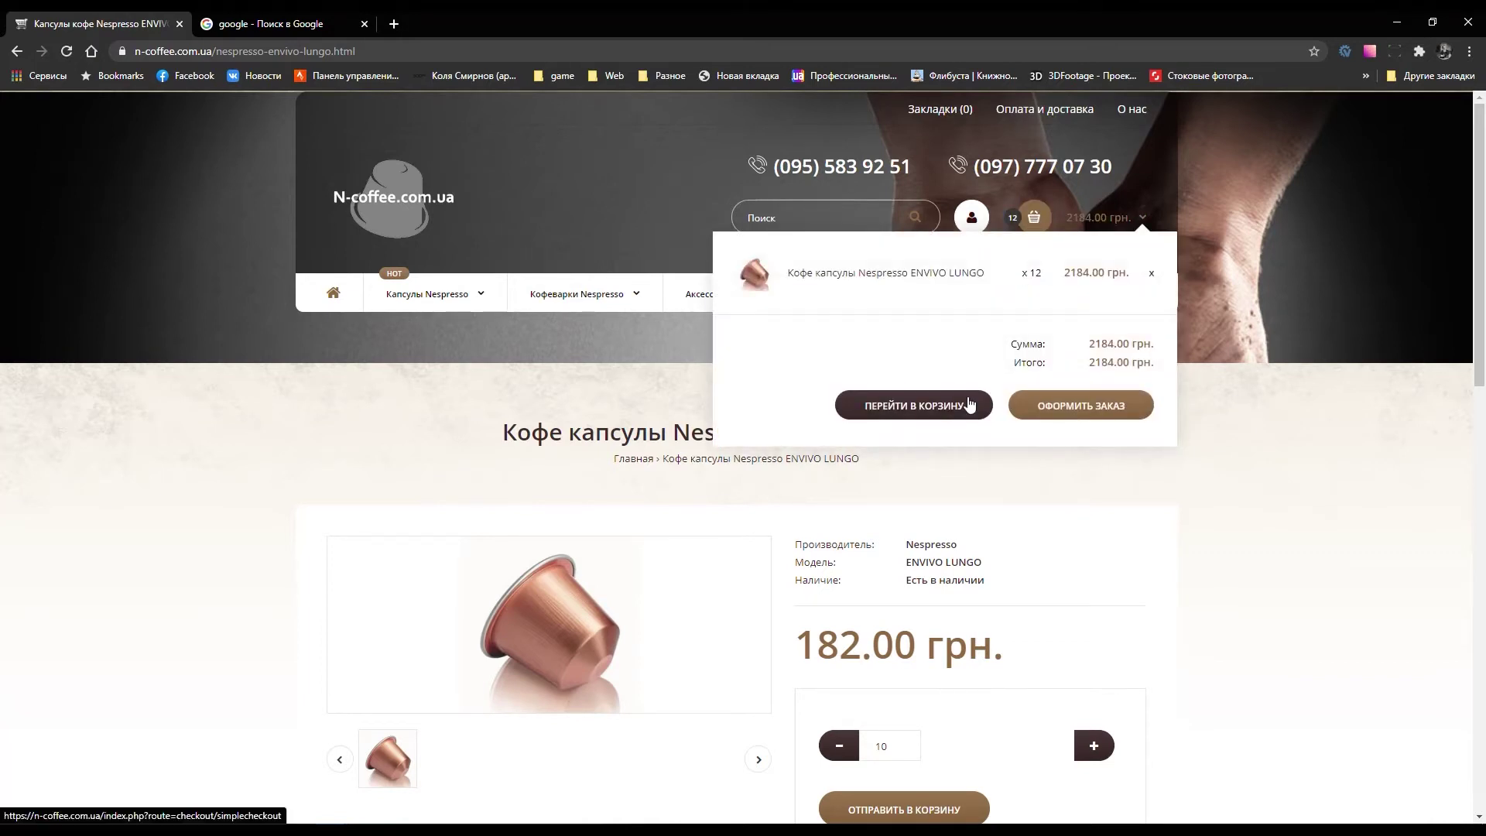
On the cart page, delete the ENVIVO LUNGO line, verify 0.00 грн after reloading, and return home.
{"action": "left_click", "coordinate": [1041, 219]}
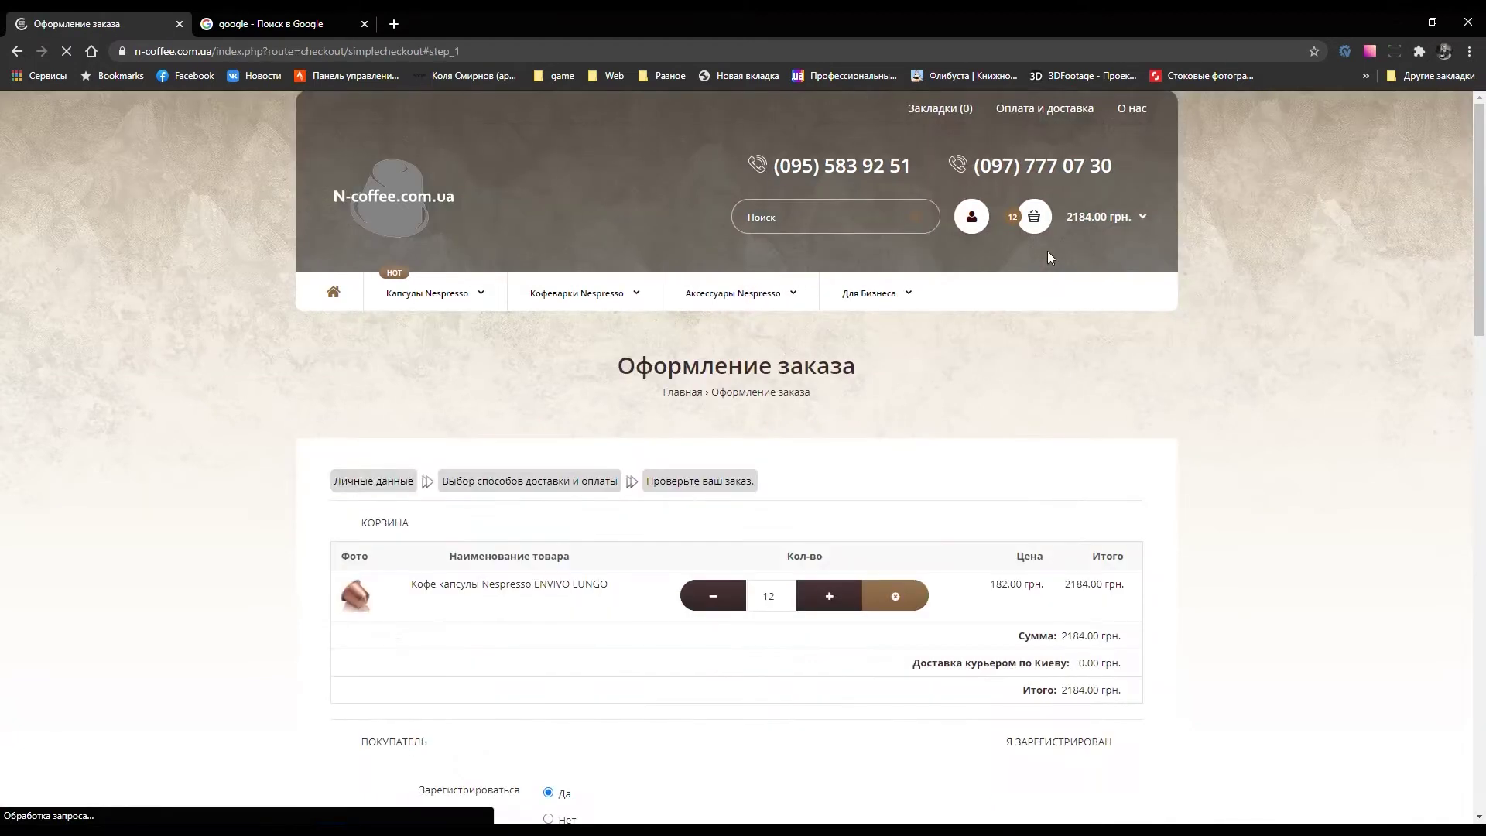
{"action": "scroll", "coordinate": [1078, 343], "scroll_direction": "down", "scroll_amount": 1}
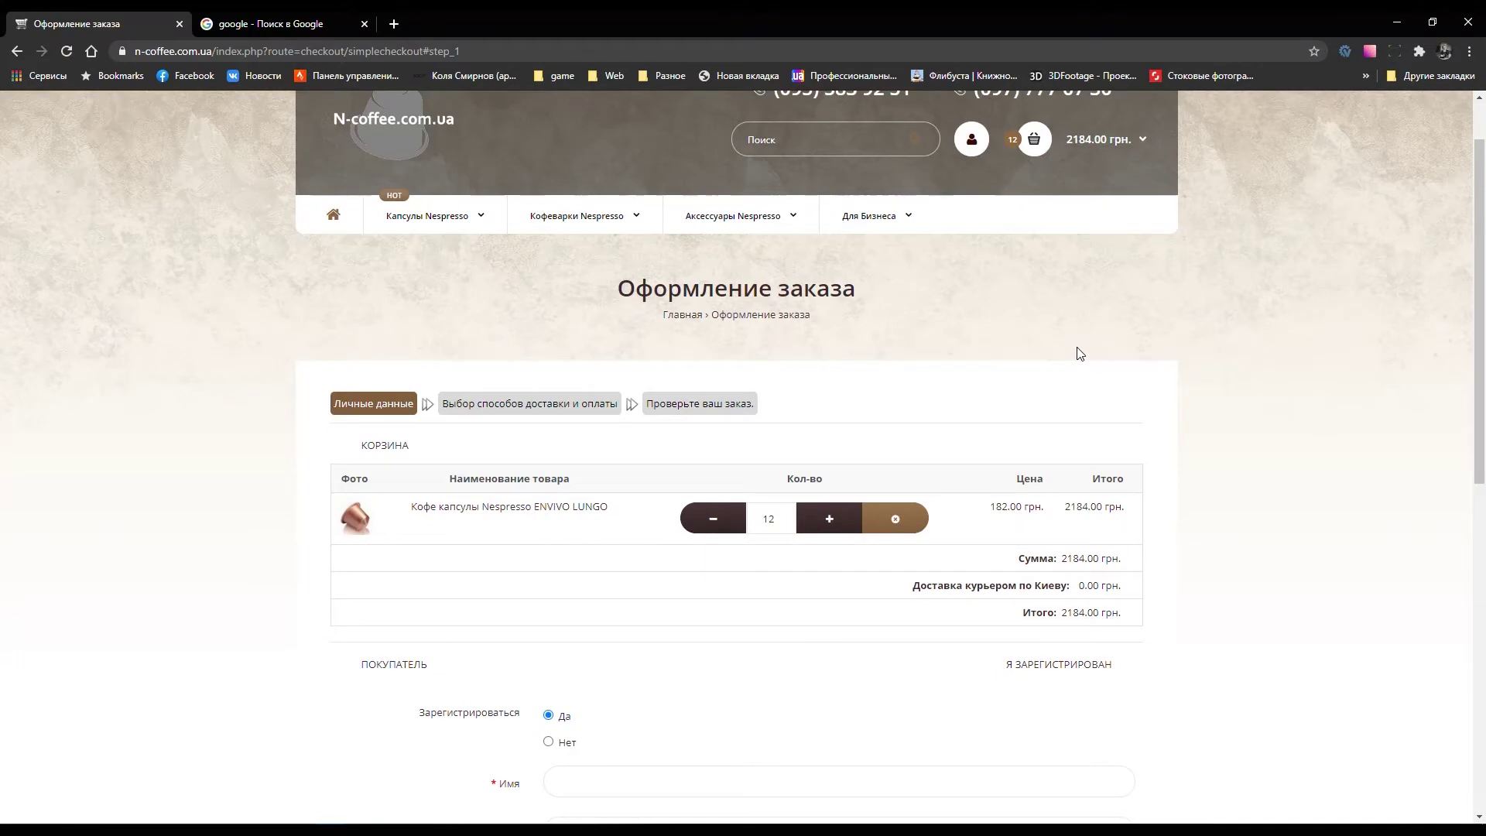
{"action": "left_click", "coordinate": [895, 523]}
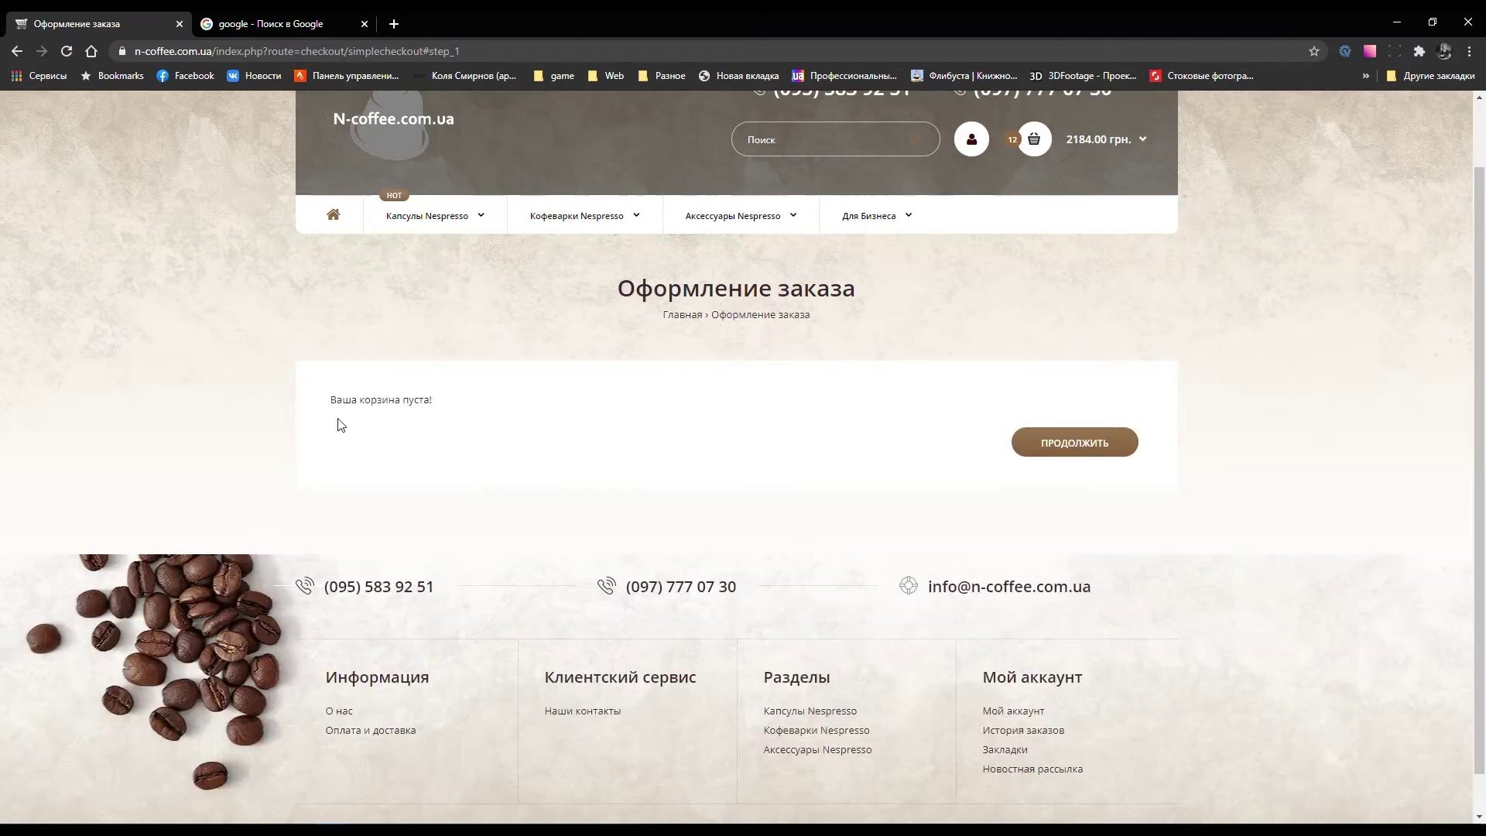
{"action": "scroll", "coordinate": [1117, 426], "scroll_direction": "up", "scroll_amount": 1}
{"action": "left_click", "coordinate": [1033, 219]}
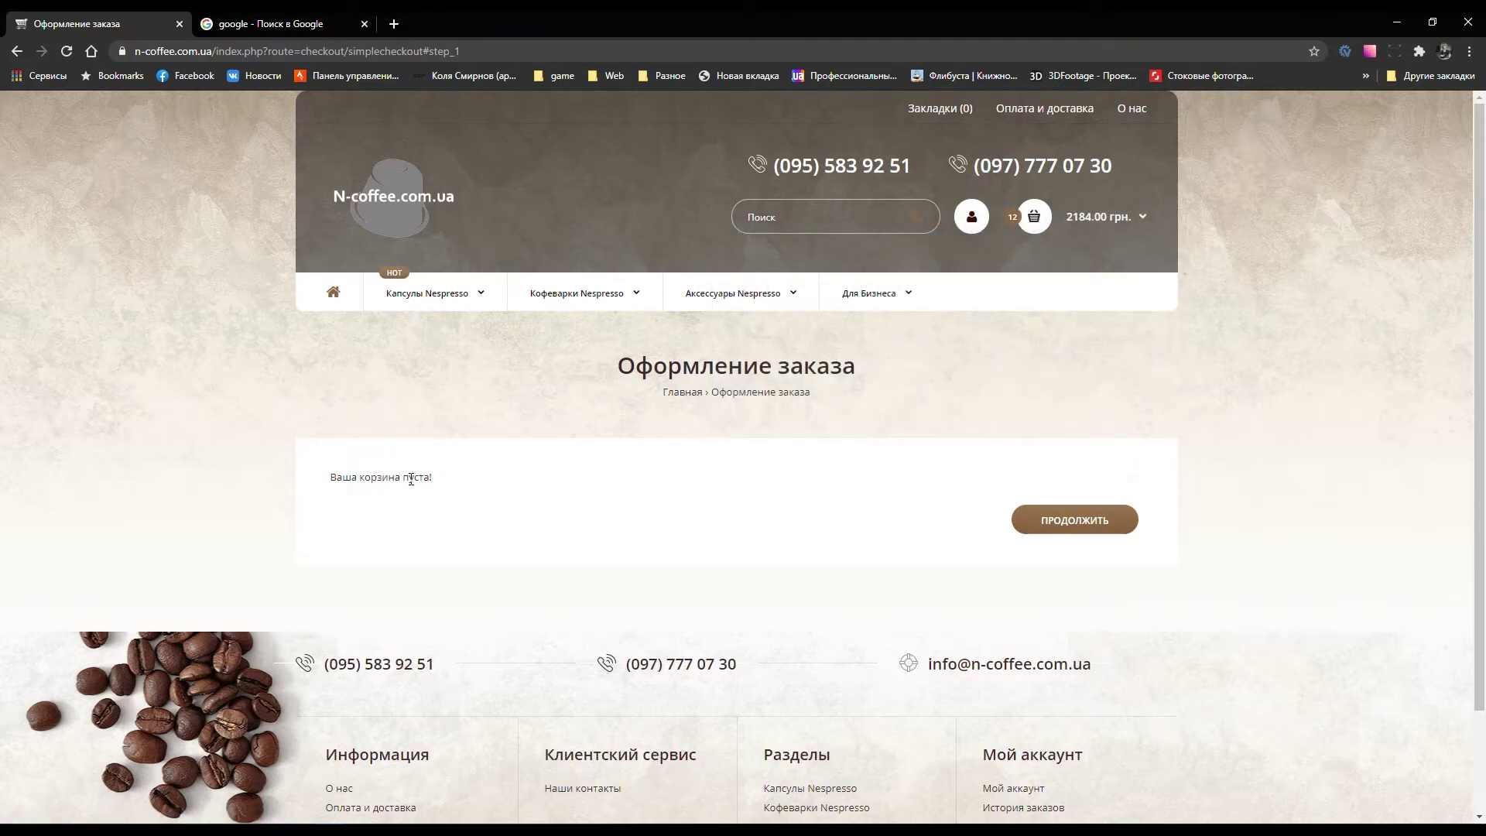
{"action": "mouse_move", "coordinate": [1033, 216]}
{"action": "left_click", "coordinate": [1087, 420]}
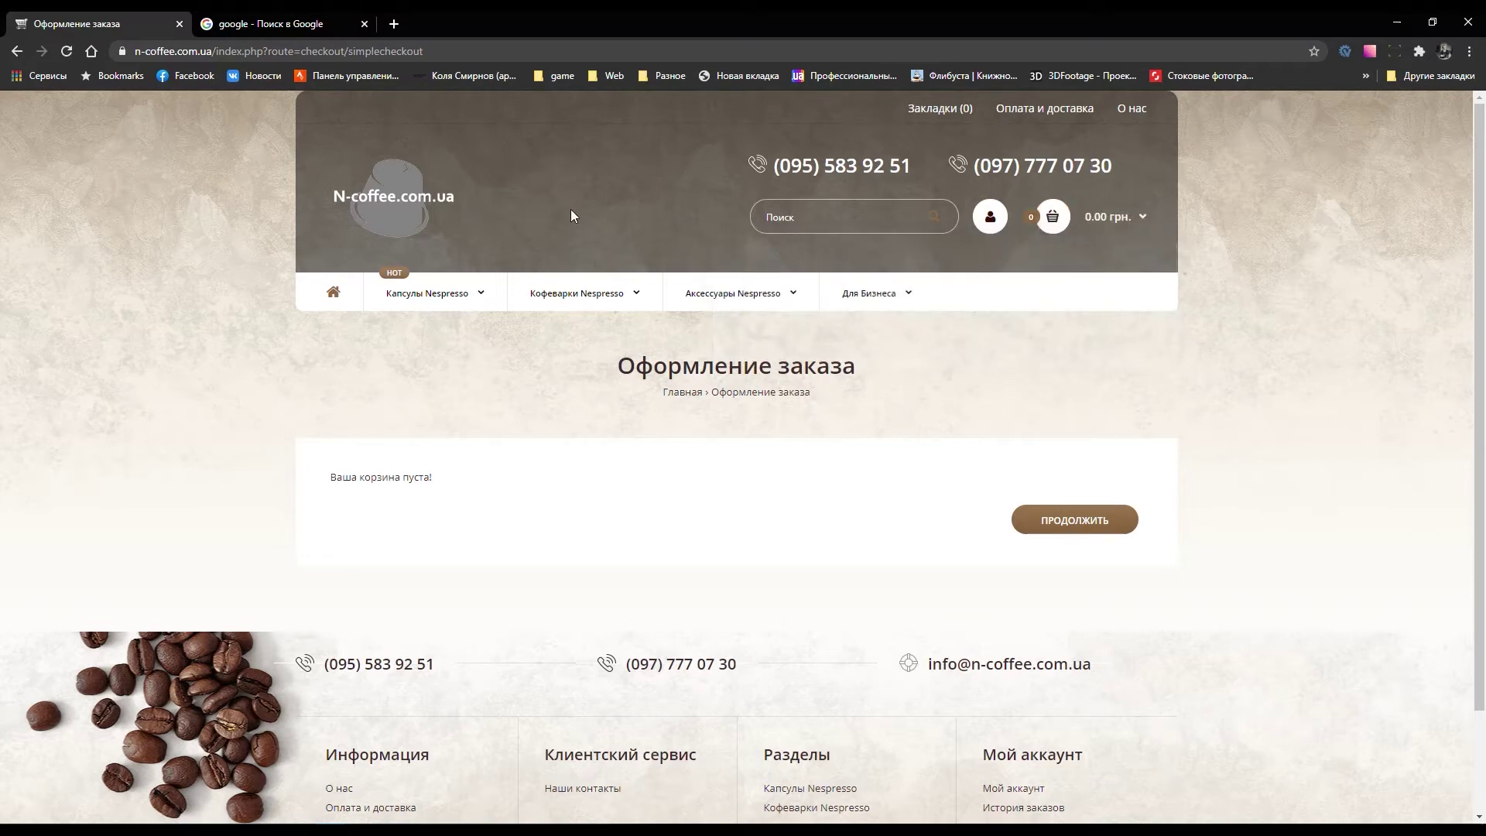
{"action": "left_click", "coordinate": [389, 205]}
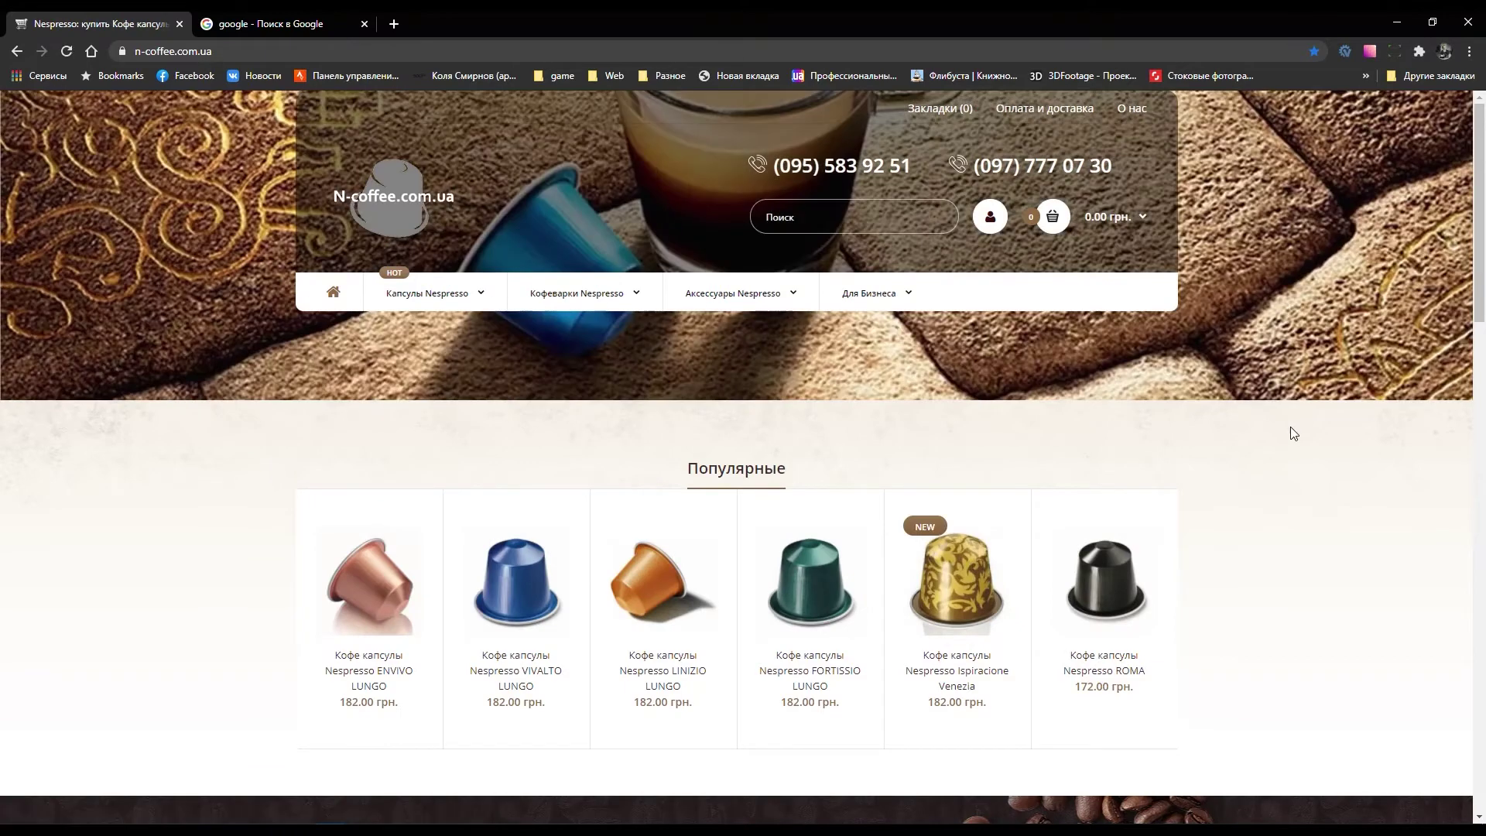
Browse the homepage sections and open the AMARETTI FLAVOUR VARIATIONS ITALIA capsule from Новинки.
{"action": "scroll", "coordinate": [1291, 441], "scroll_direction": "down", "scroll_amount": 4}
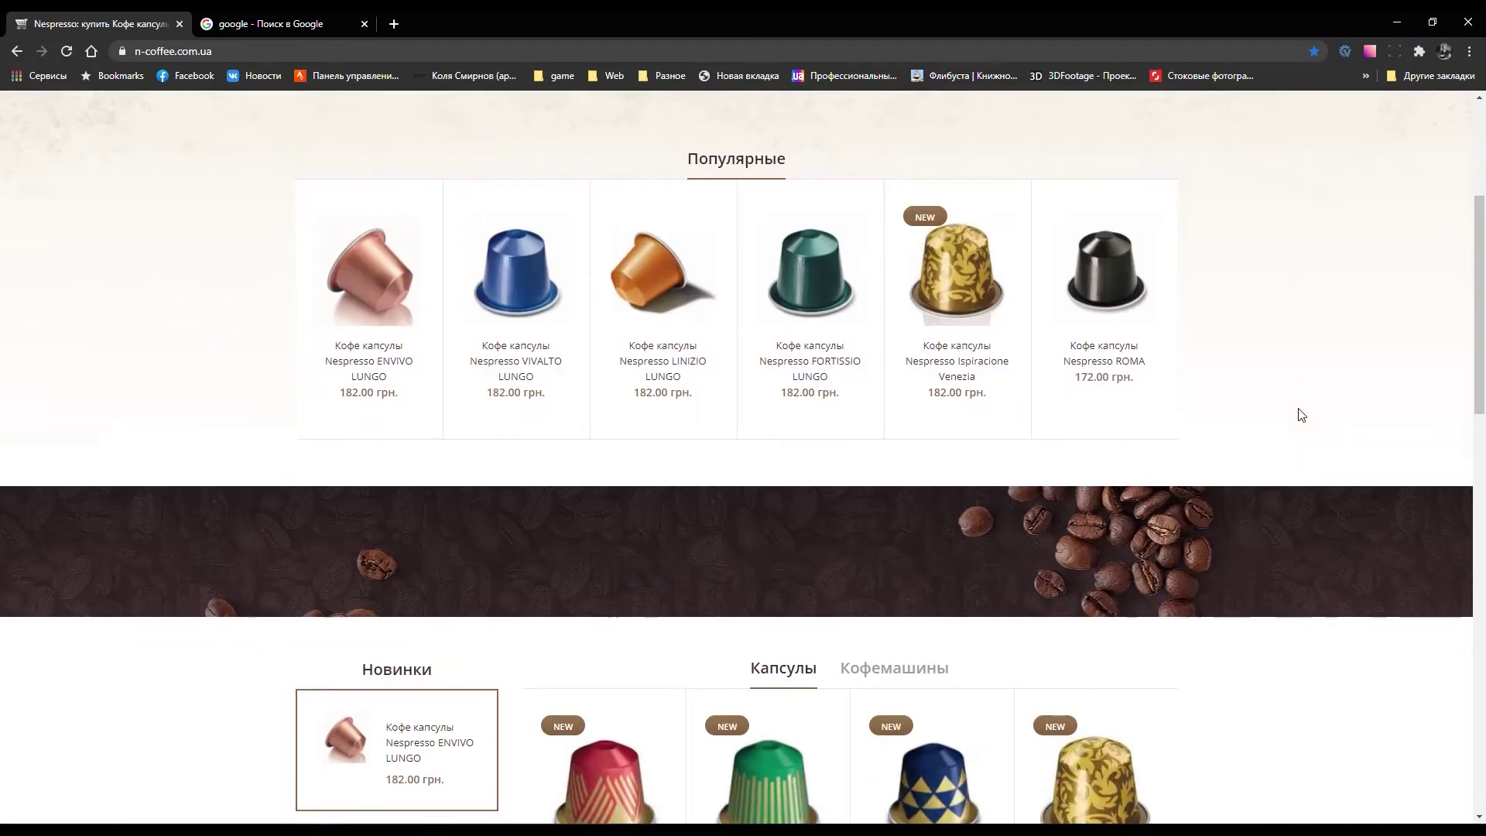
{"action": "scroll", "coordinate": [1301, 414], "scroll_direction": "up", "scroll_amount": 4}
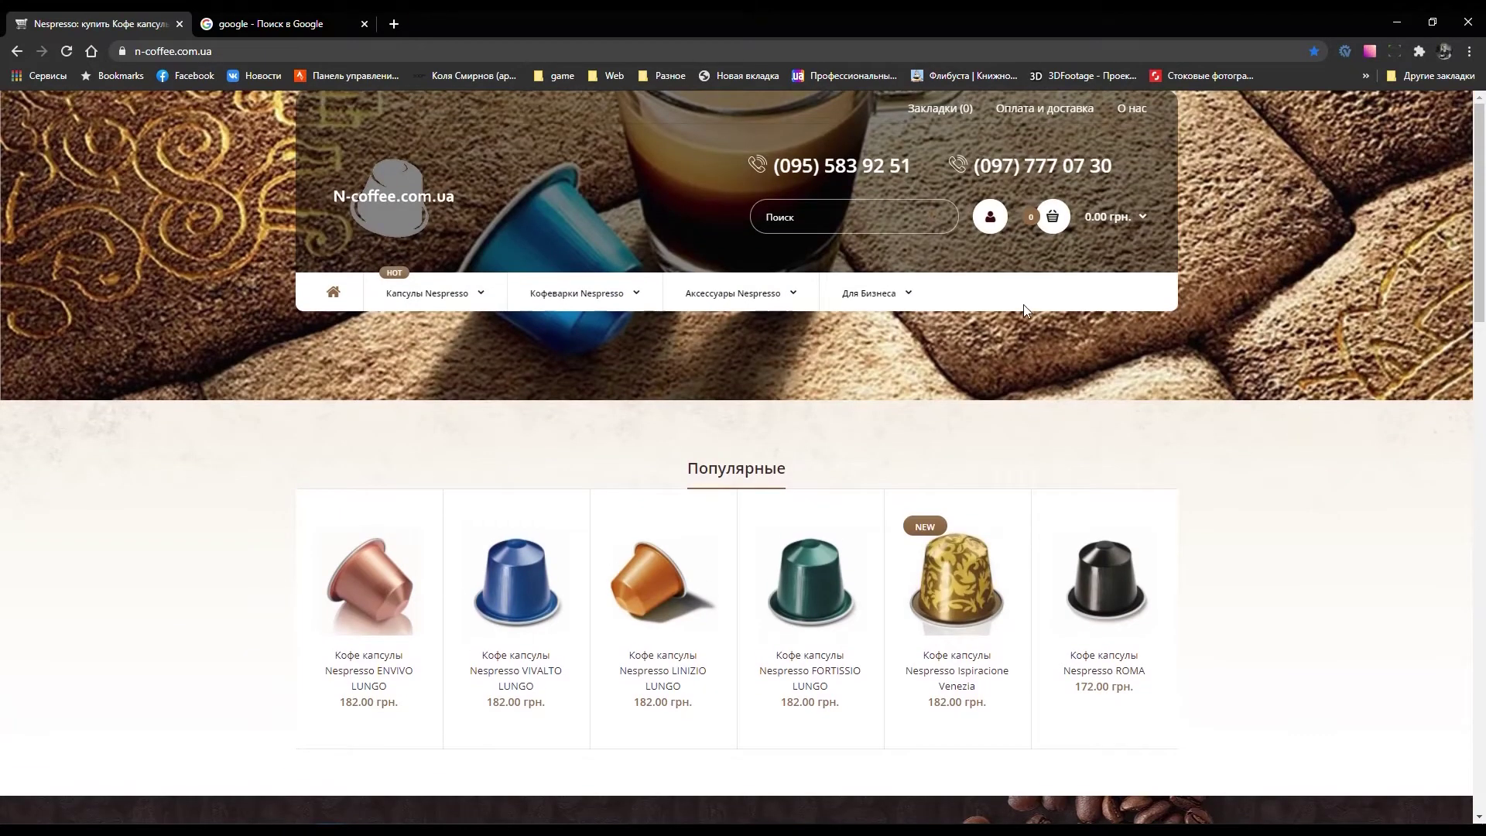
{"action": "scroll", "coordinate": [1013, 313], "scroll_direction": "down", "scroll_amount": 2}
{"action": "scroll", "coordinate": [1006, 317], "scroll_direction": "down", "scroll_amount": 6}
{"action": "scroll", "coordinate": [1006, 319], "scroll_direction": "down", "scroll_amount": 5}
{"action": "scroll", "coordinate": [1003, 320], "scroll_direction": "down", "scroll_amount": 3}
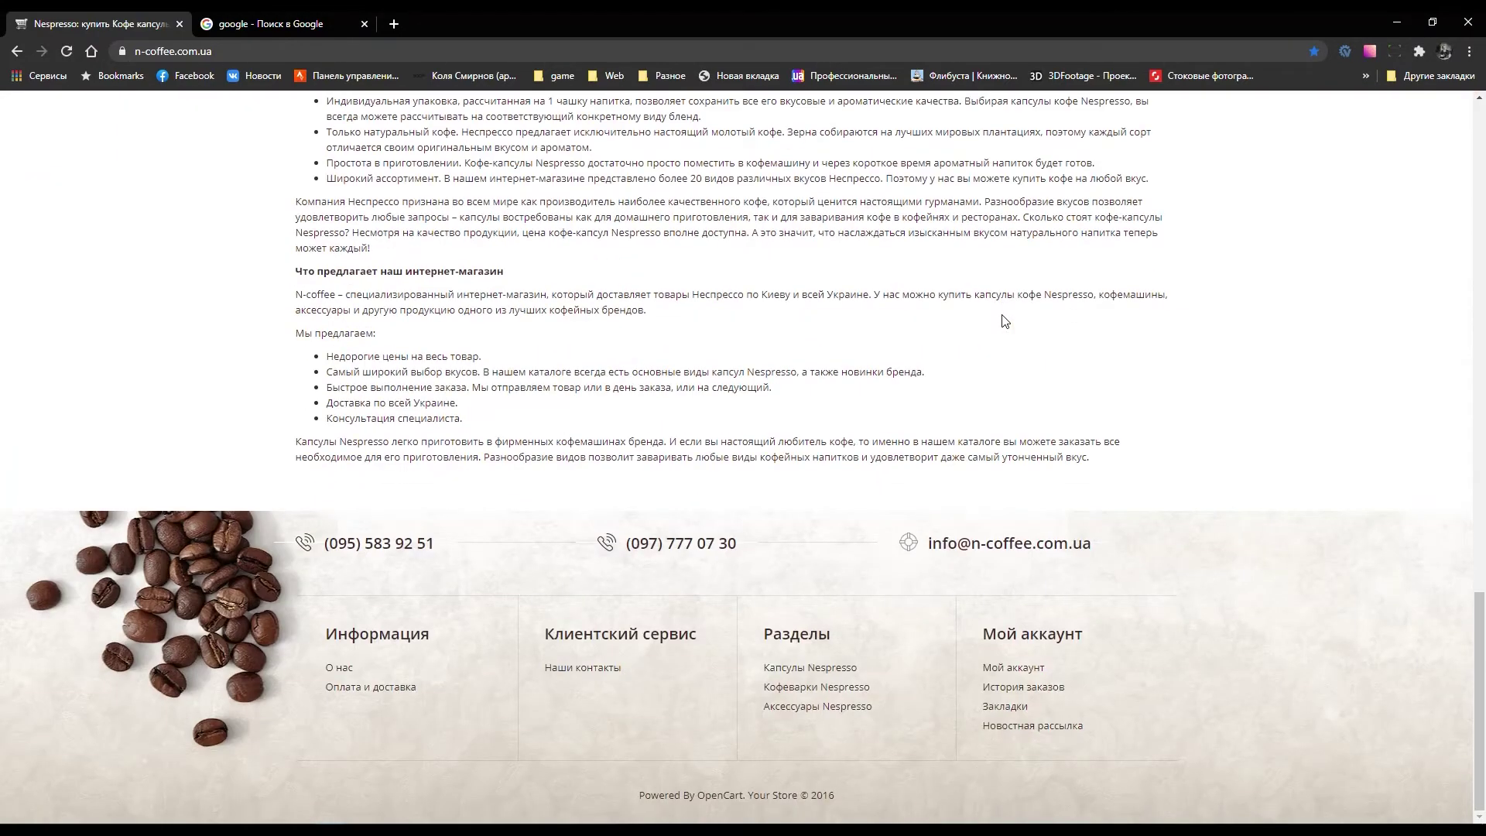
{"action": "double_click", "coordinate": [1045, 547]}
{"action": "scroll", "coordinate": [333, 684], "scroll_direction": "up", "scroll_amount": 10}
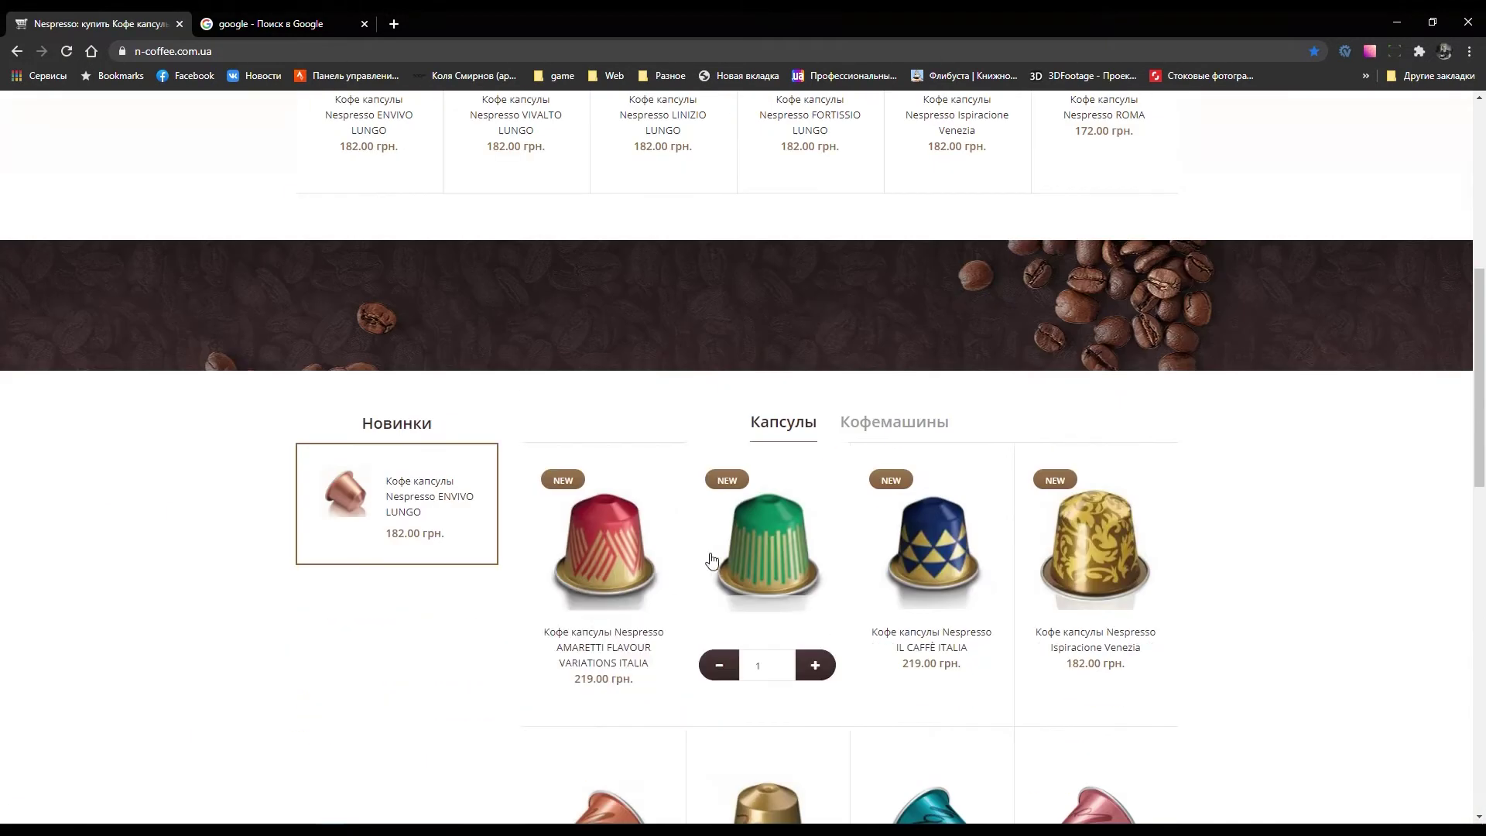
{"action": "left_click", "coordinate": [581, 553]}
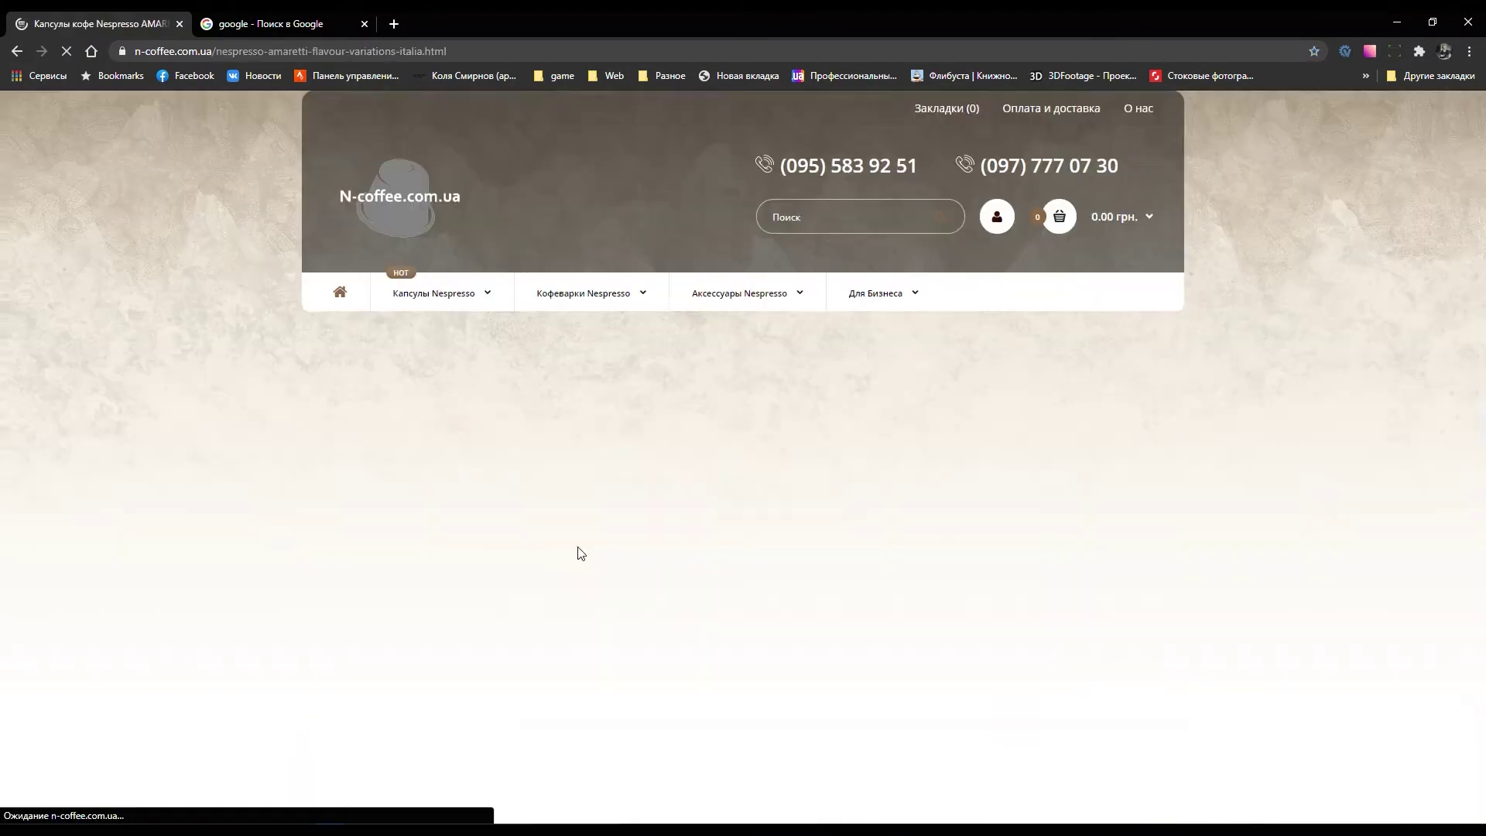
{"action": "scroll", "coordinate": [1184, 418], "scroll_direction": "down", "scroll_amount": 4}
{"action": "scroll", "coordinate": [1166, 428], "scroll_direction": "down", "scroll_amount": 5}
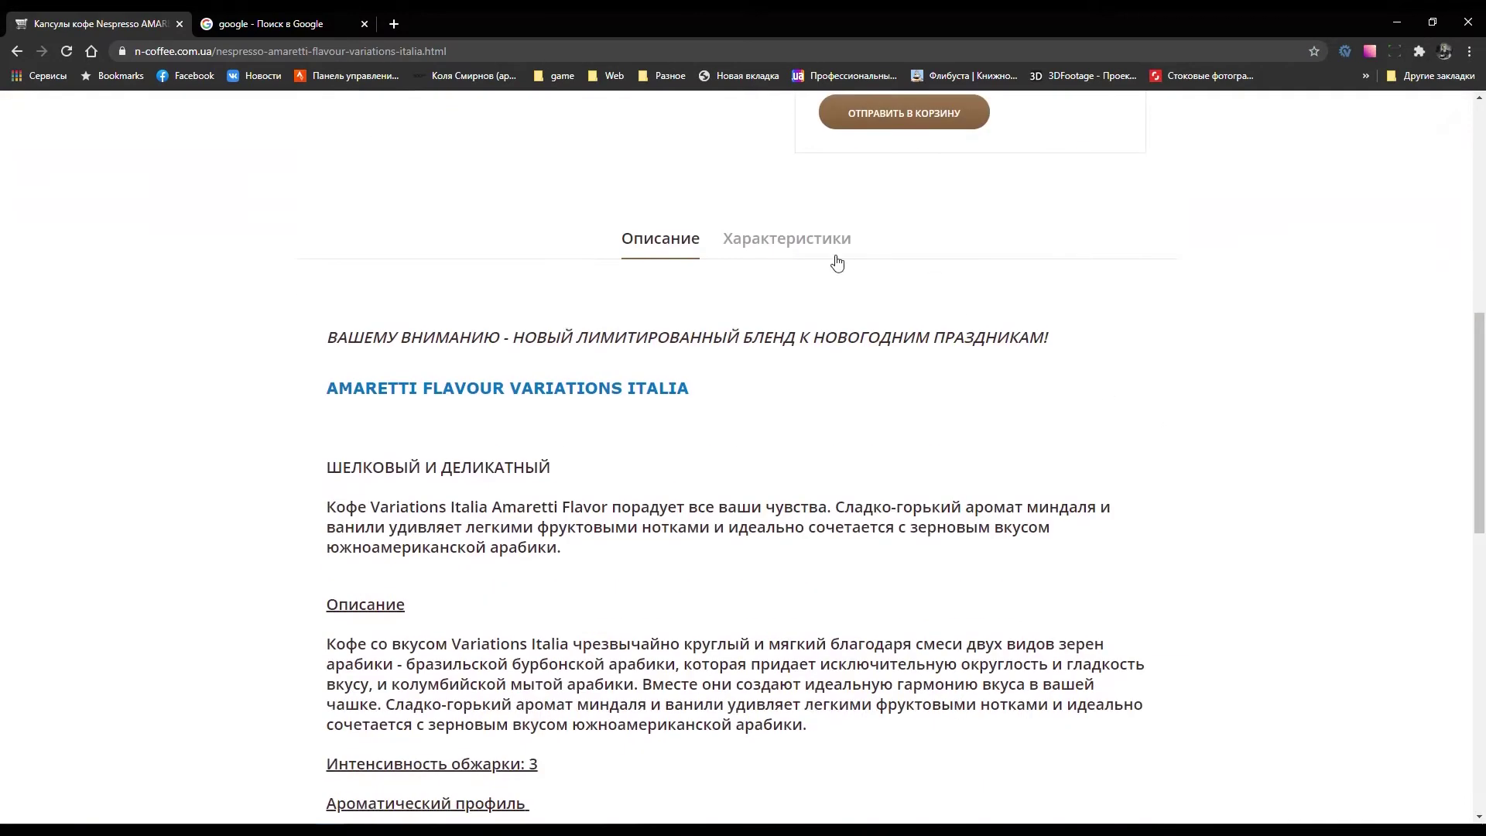
{"action": "scroll", "coordinate": [793, 345], "scroll_direction": "down", "scroll_amount": 1}
{"action": "scroll", "coordinate": [793, 345], "scroll_direction": "down", "scroll_amount": 3}
{"action": "scroll", "coordinate": [793, 346], "scroll_direction": "down", "scroll_amount": 2}
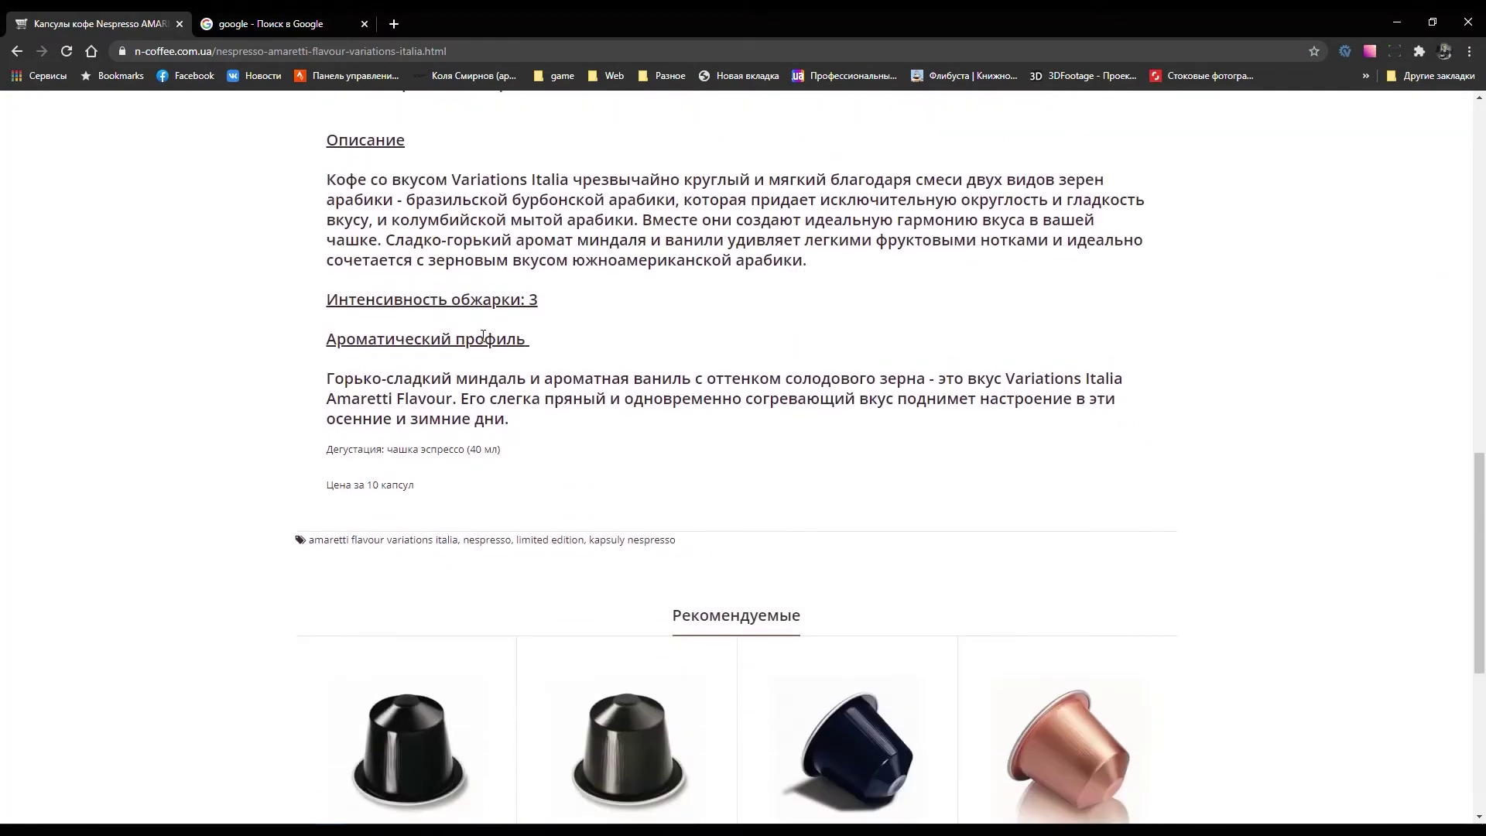
{"action": "double_click", "coordinate": [483, 336]}
{"action": "scroll", "coordinate": [624, 364], "scroll_direction": "down", "scroll_amount": 1}
{"action": "scroll", "coordinate": [706, 387], "scroll_direction": "down", "scroll_amount": 2}
{"action": "scroll", "coordinate": [793, 368], "scroll_direction": "down", "scroll_amount": 2}
{"action": "scroll", "coordinate": [761, 480], "scroll_direction": "down", "scroll_amount": 2}
{"action": "left_click", "coordinate": [761, 475]}
{"action": "left_click", "coordinate": [710, 475]}
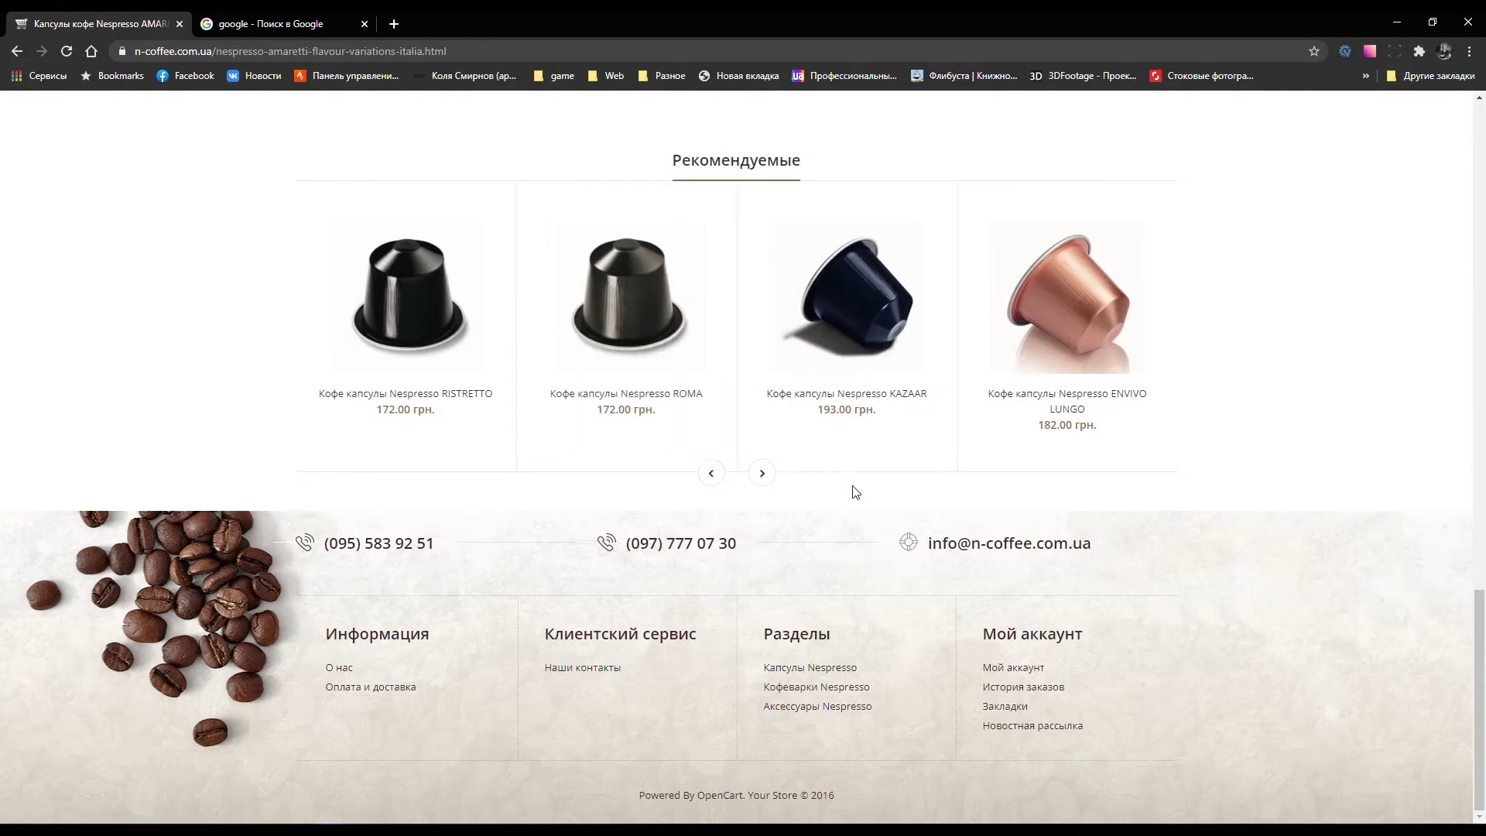
{"action": "left_click", "coordinate": [762, 474]}
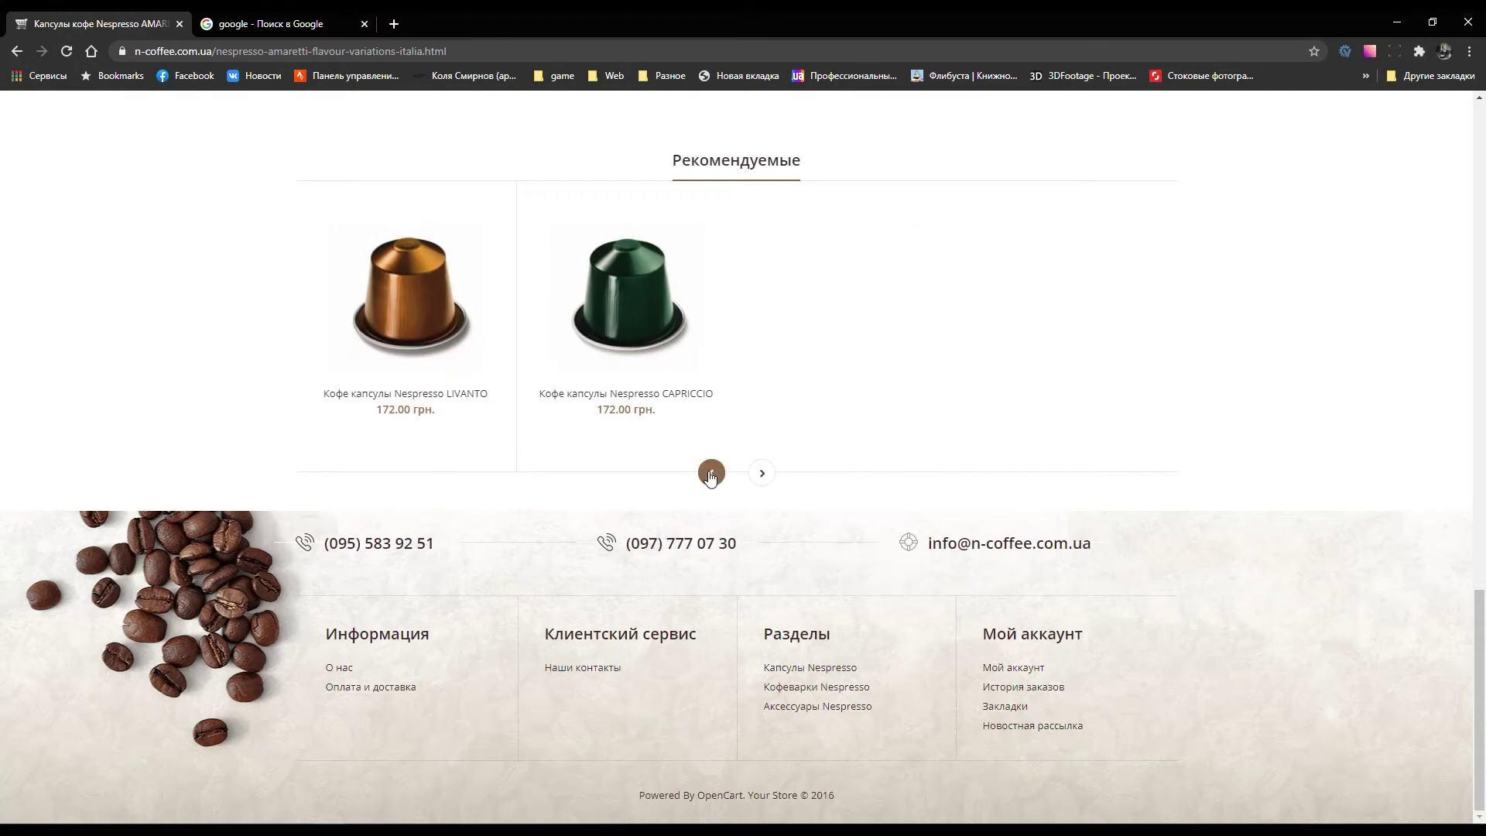
{"action": "left_click", "coordinate": [712, 475]}
{"action": "left_click", "coordinate": [761, 473]}
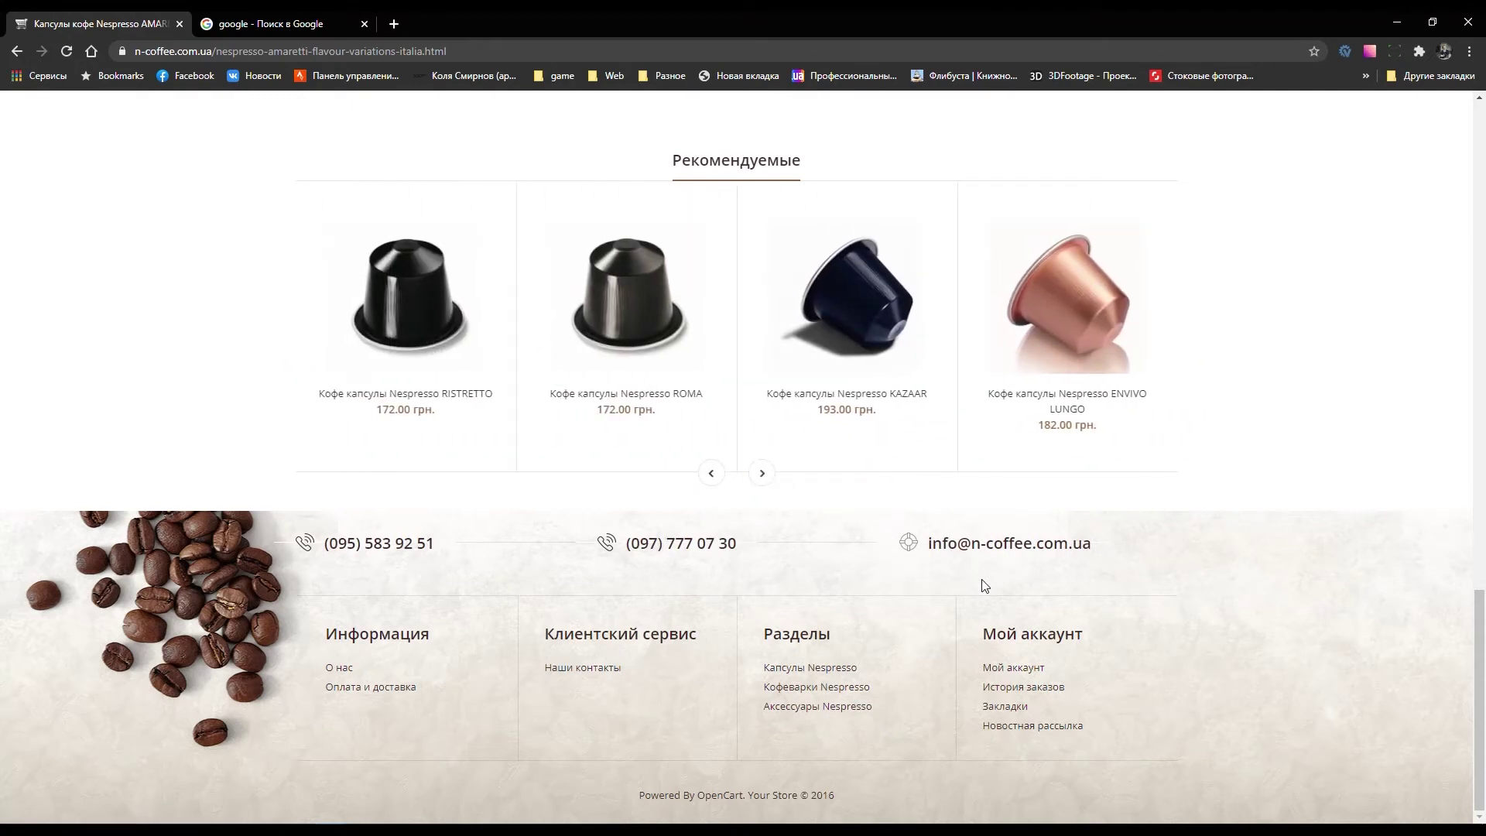
{"action": "scroll", "coordinate": [1018, 576], "scroll_direction": "up", "scroll_amount": 10}
{"action": "scroll", "coordinate": [1021, 573], "scroll_direction": "up", "scroll_amount": 15}
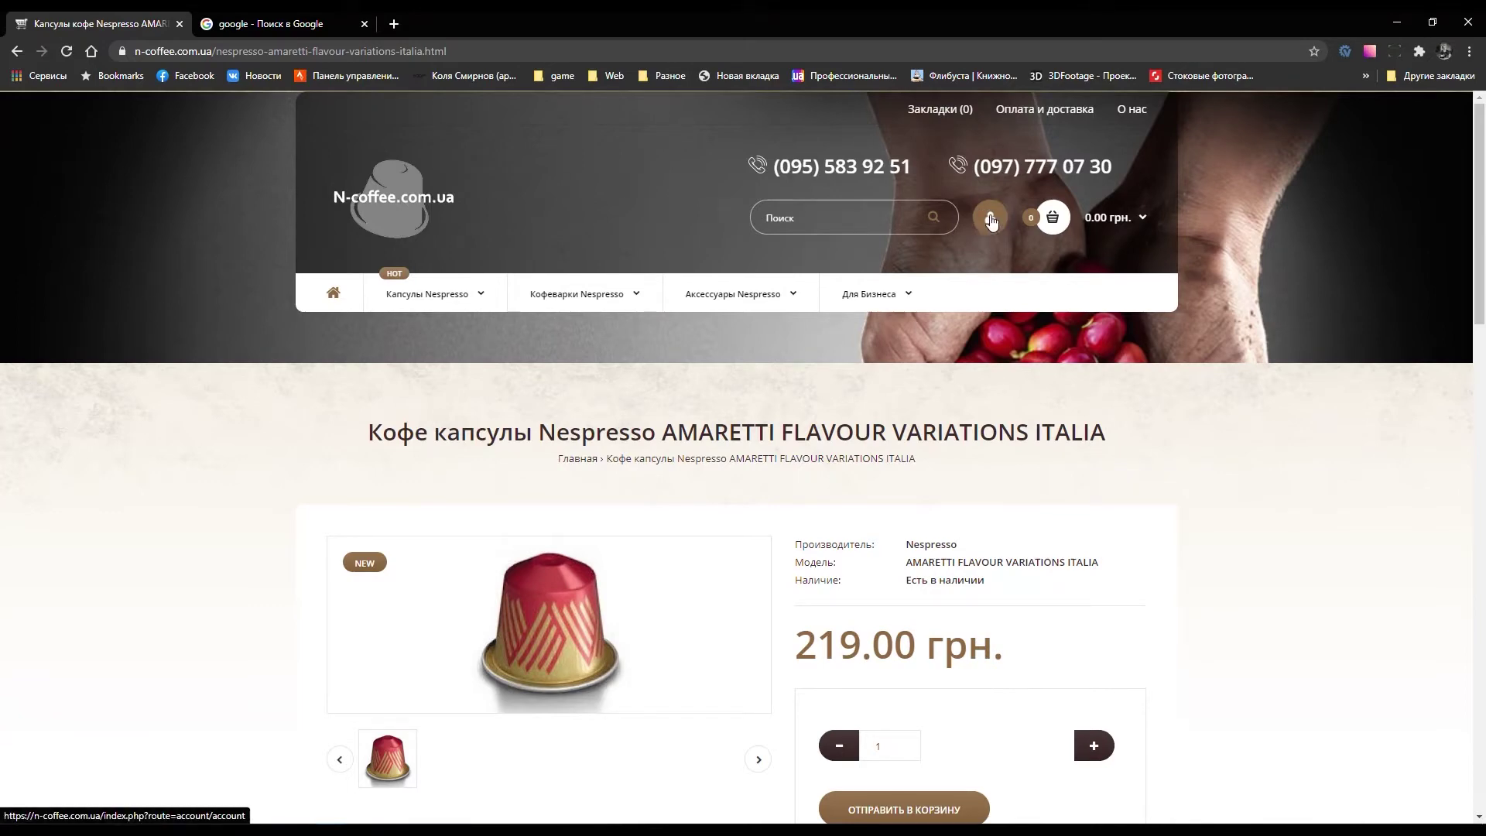
{"action": "left_click", "coordinate": [991, 221]}
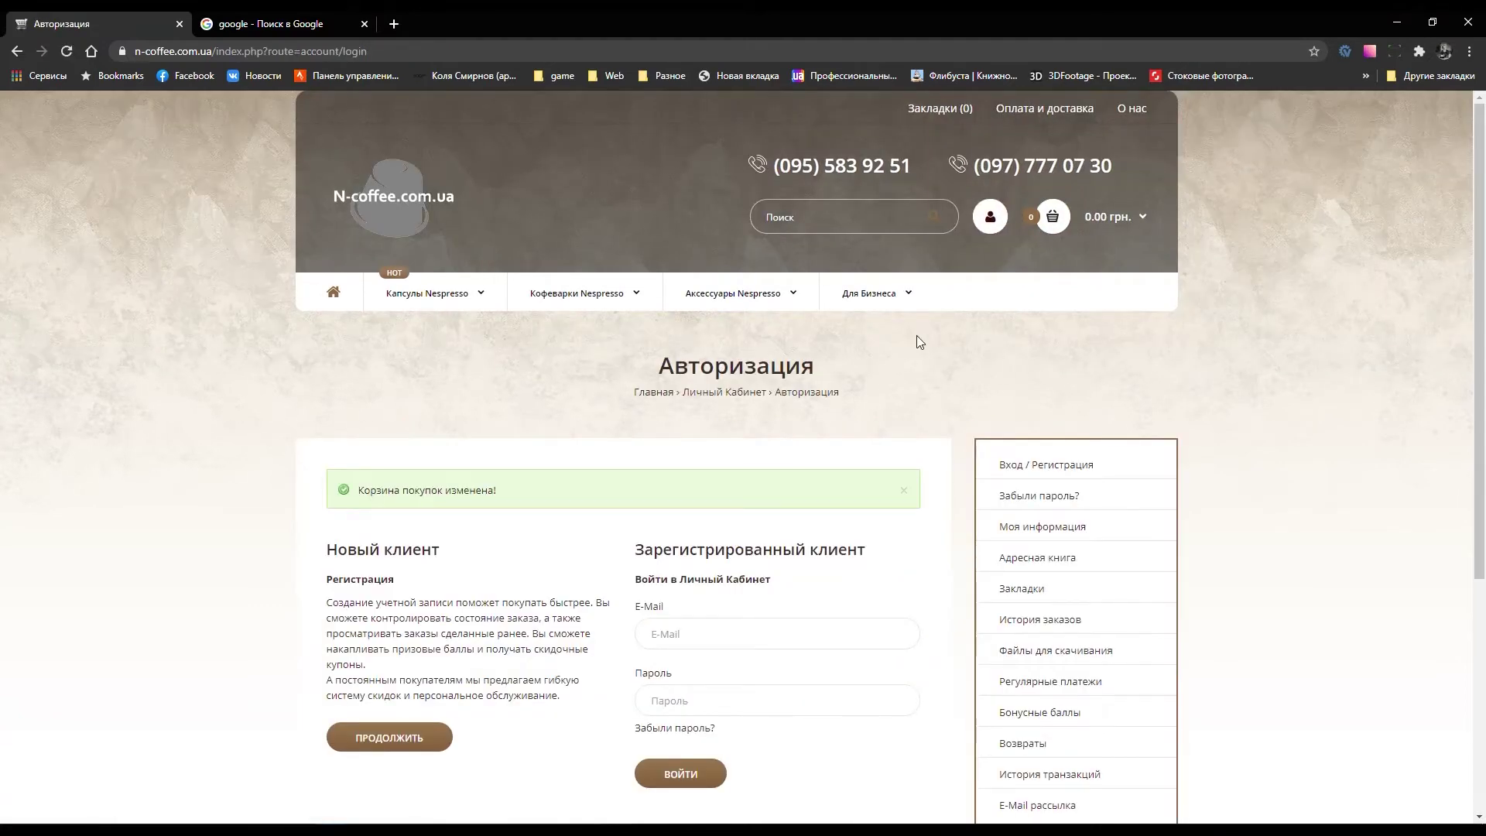
Start new-customer quick registration and submit the empty form to trigger validation errors.
{"action": "scroll", "coordinate": [969, 355], "scroll_direction": "down", "scroll_amount": 4}
{"action": "left_click", "coordinate": [695, 327]}
{"action": "key", "text": "Escape"}
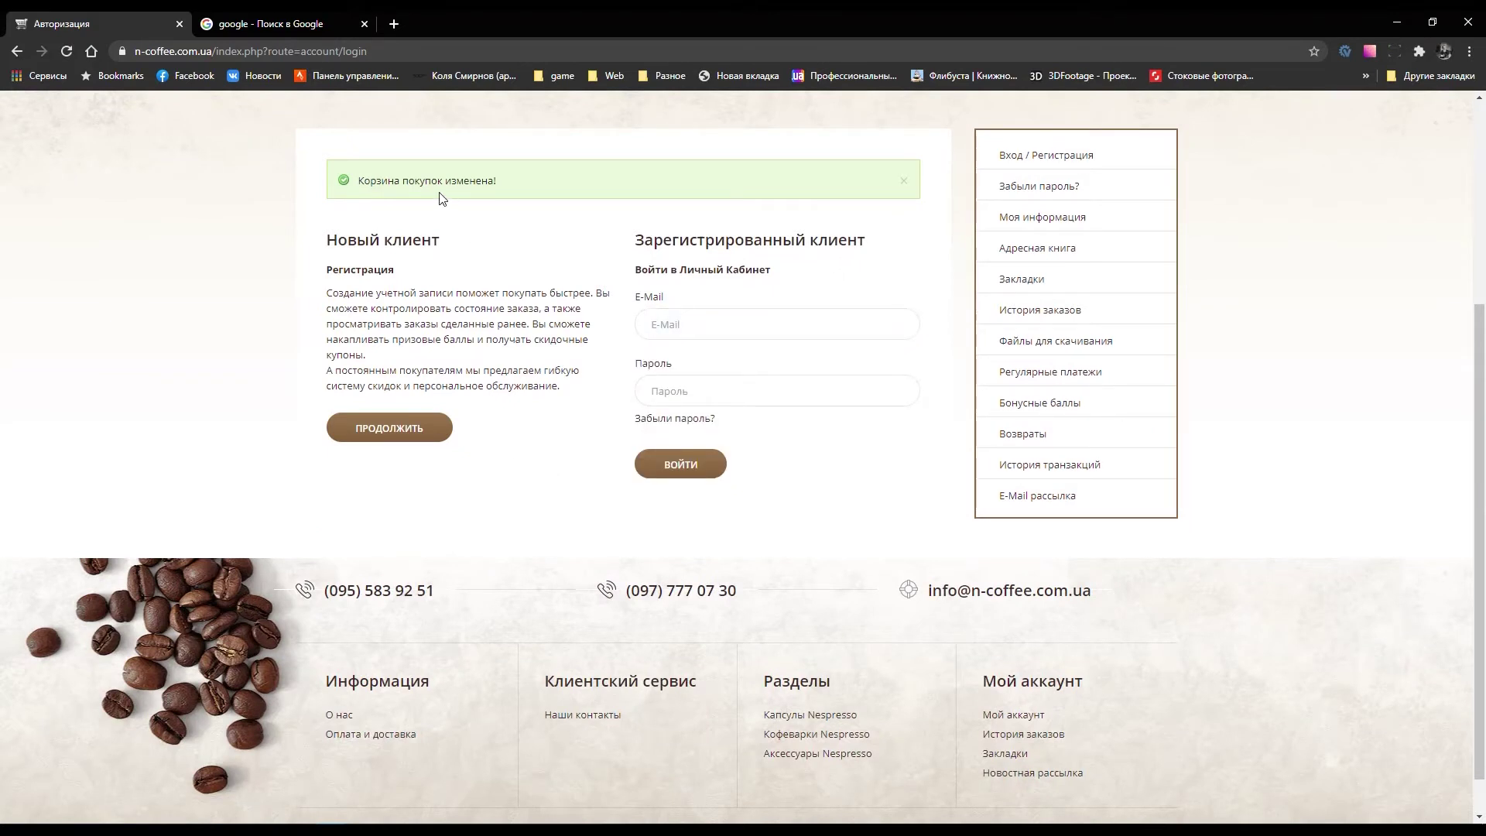
{"action": "left_click", "coordinate": [389, 427]}
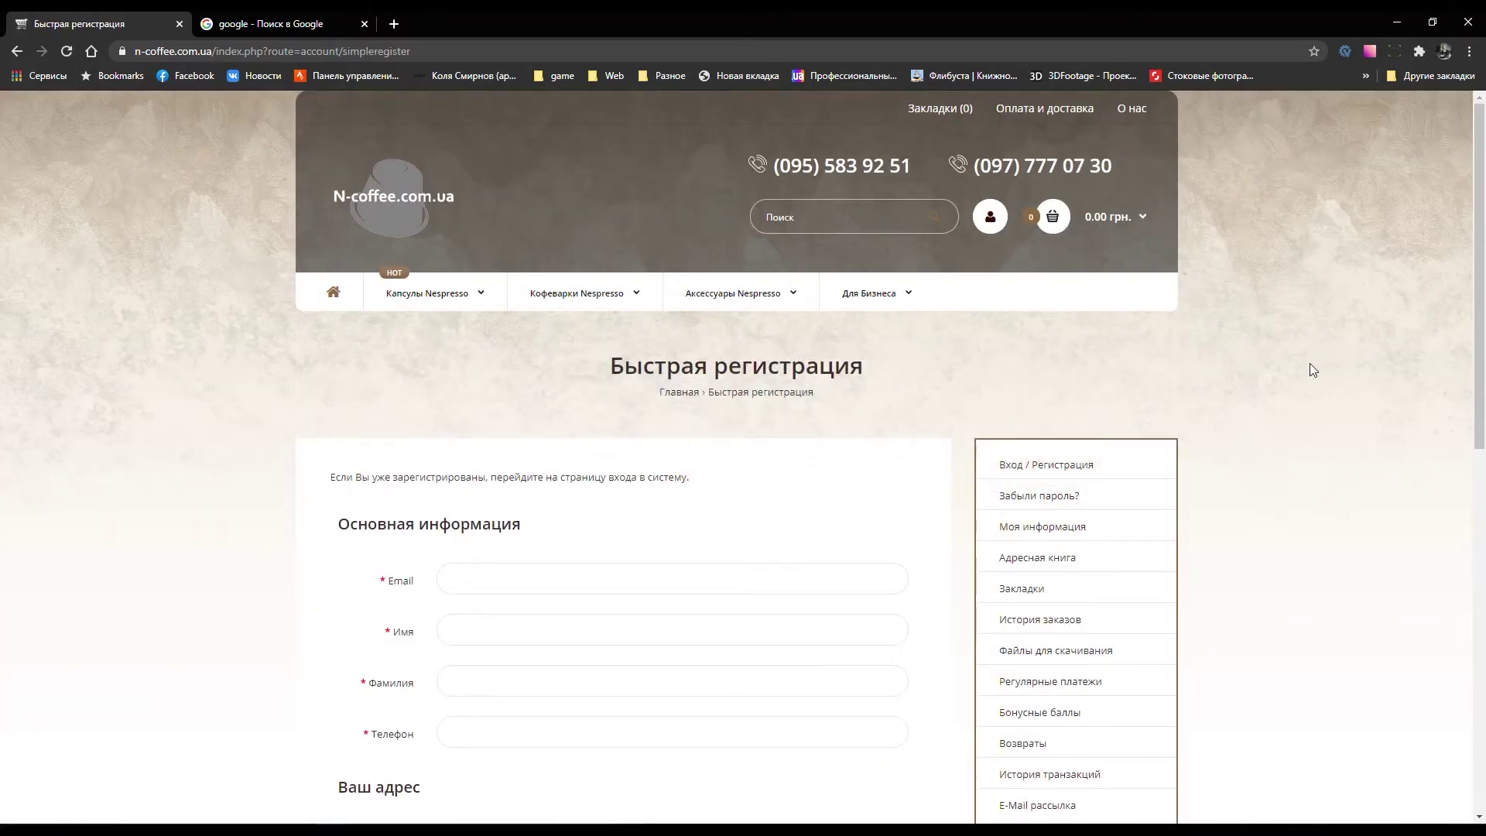
{"action": "scroll", "coordinate": [1314, 363], "scroll_direction": "down", "scroll_amount": 1}
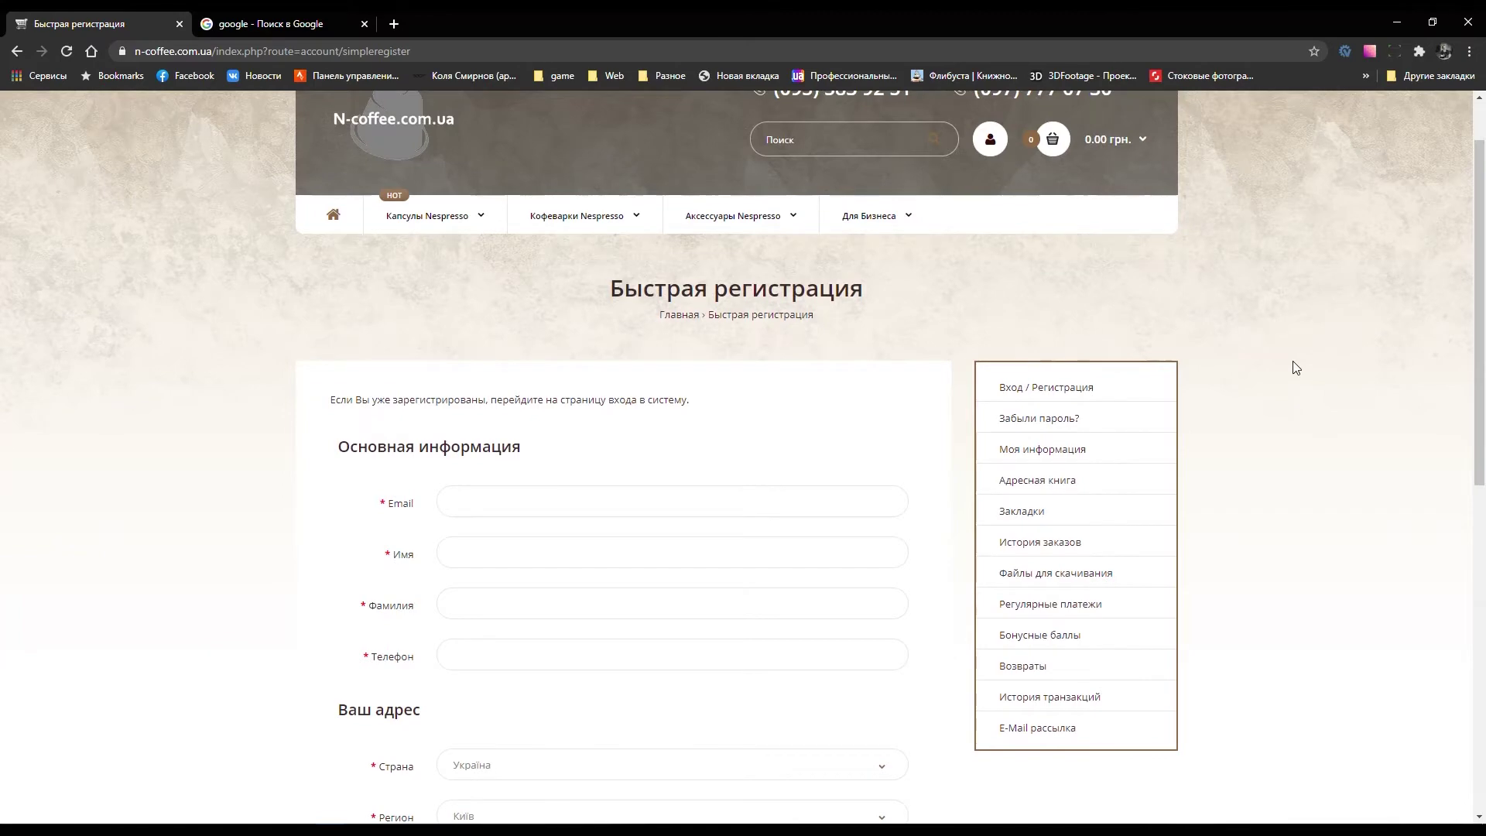
{"action": "scroll", "coordinate": [1294, 368], "scroll_direction": "down", "scroll_amount": 5}
{"action": "scroll", "coordinate": [1145, 434], "scroll_direction": "down", "scroll_amount": 3}
{"action": "left_click", "coordinate": [822, 501]}
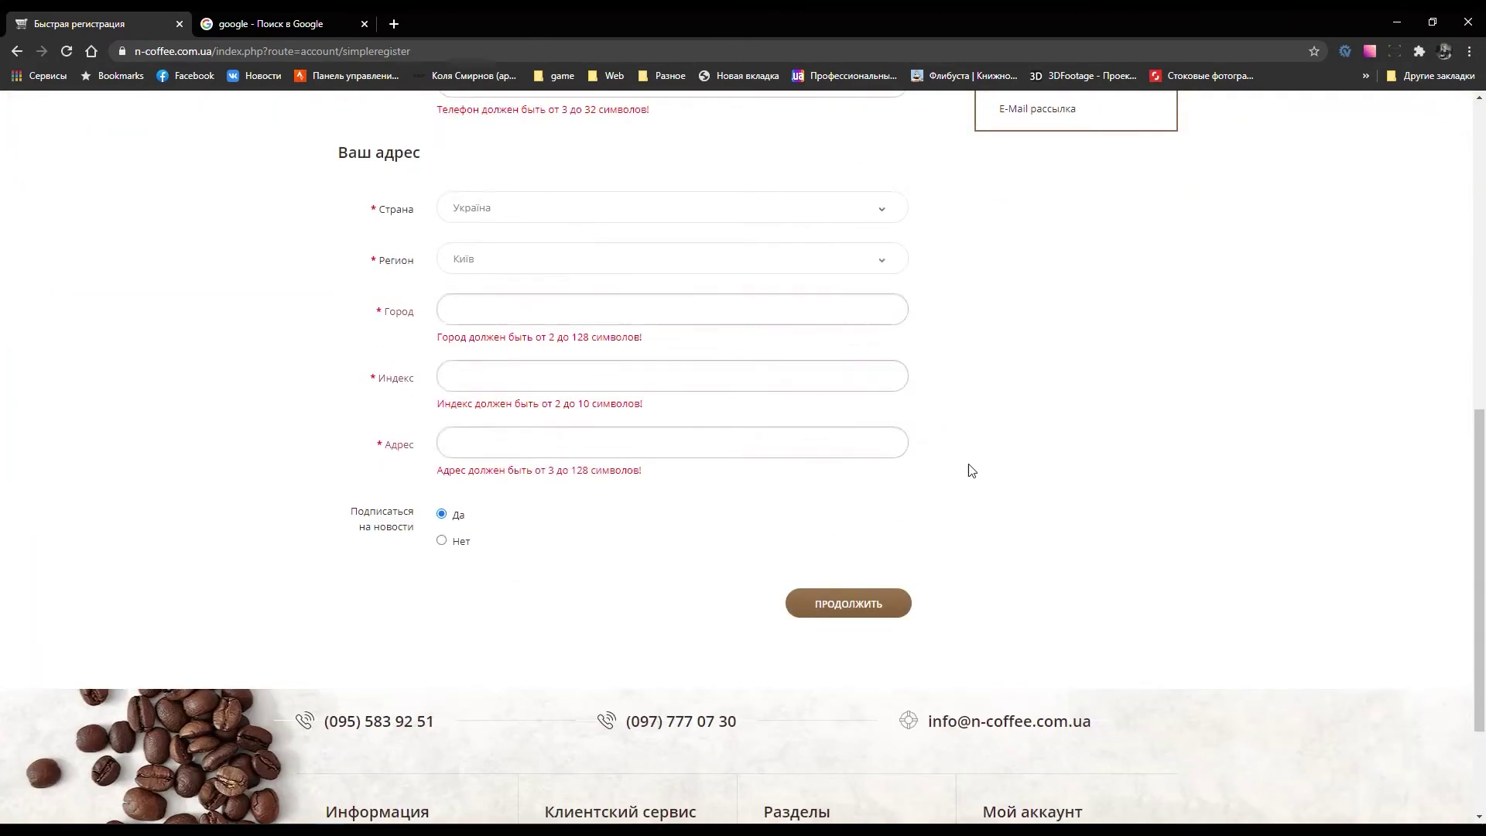
{"action": "scroll", "coordinate": [971, 470], "scroll_direction": "up", "scroll_amount": 4}
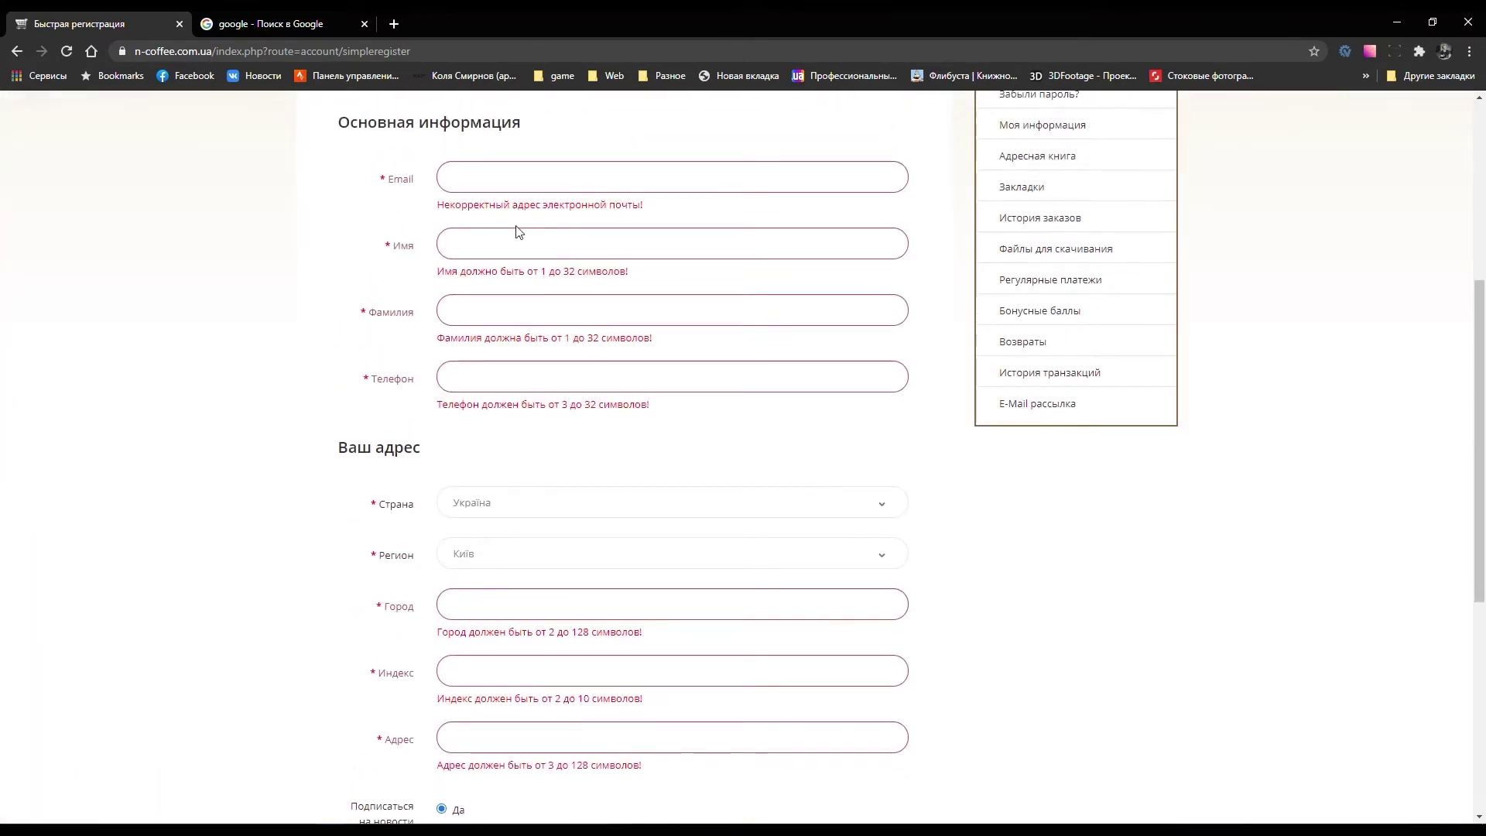
Fill the email, first name, surname and phone fields with test values.
{"action": "left_click", "coordinate": [554, 178]}
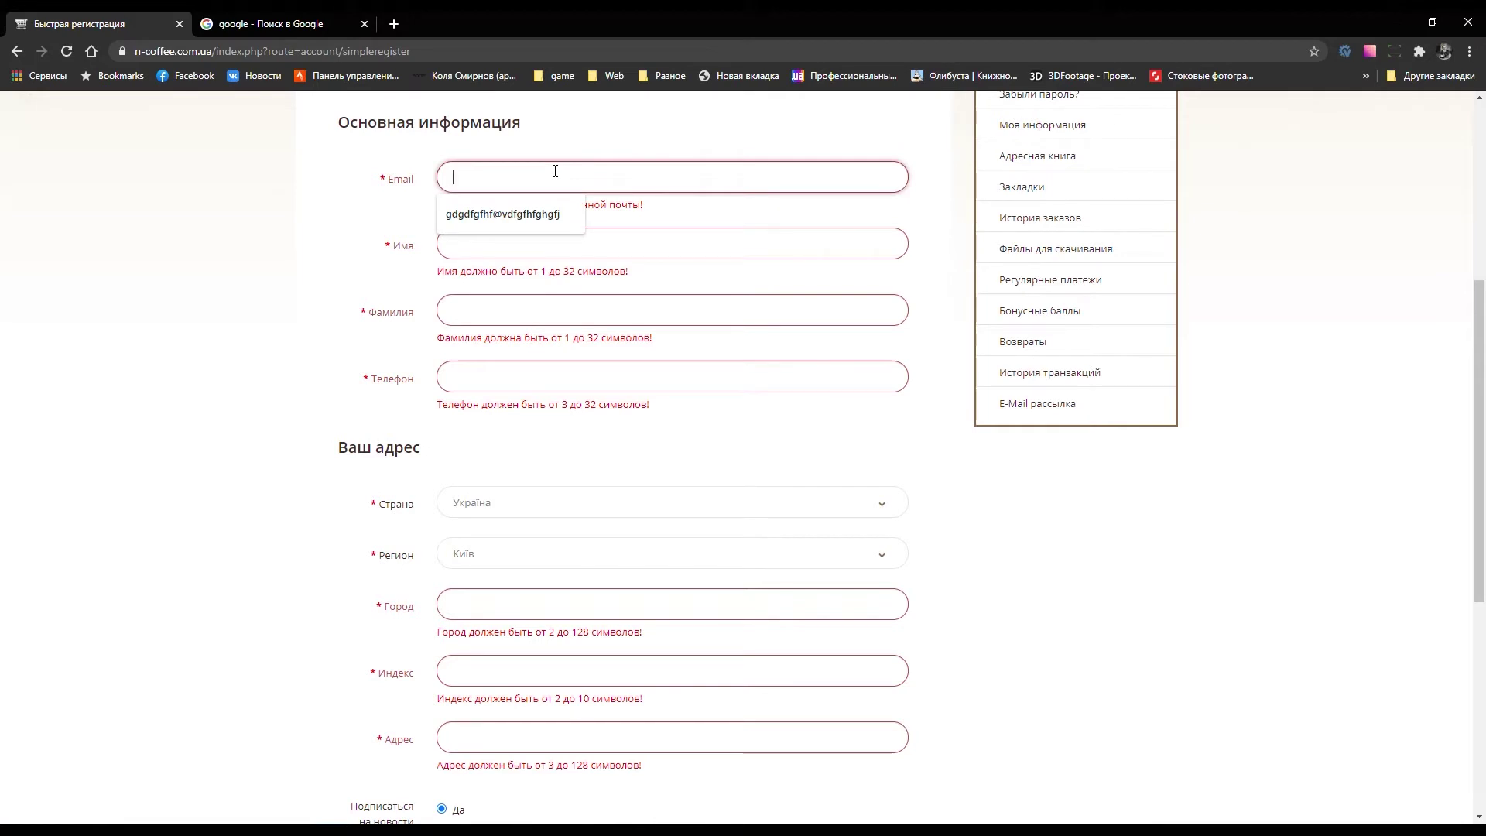
{"action": "type", "text": "vfdhgfdhfdh"}
{"action": "left_click", "coordinate": [541, 243]}
{"action": "type", "text": "fdhfdhfdh"}
{"action": "left_click", "coordinate": [558, 317]}
{"action": "type", "text": "dfhdfh"}
{"action": "left_click", "coordinate": [651, 346]}
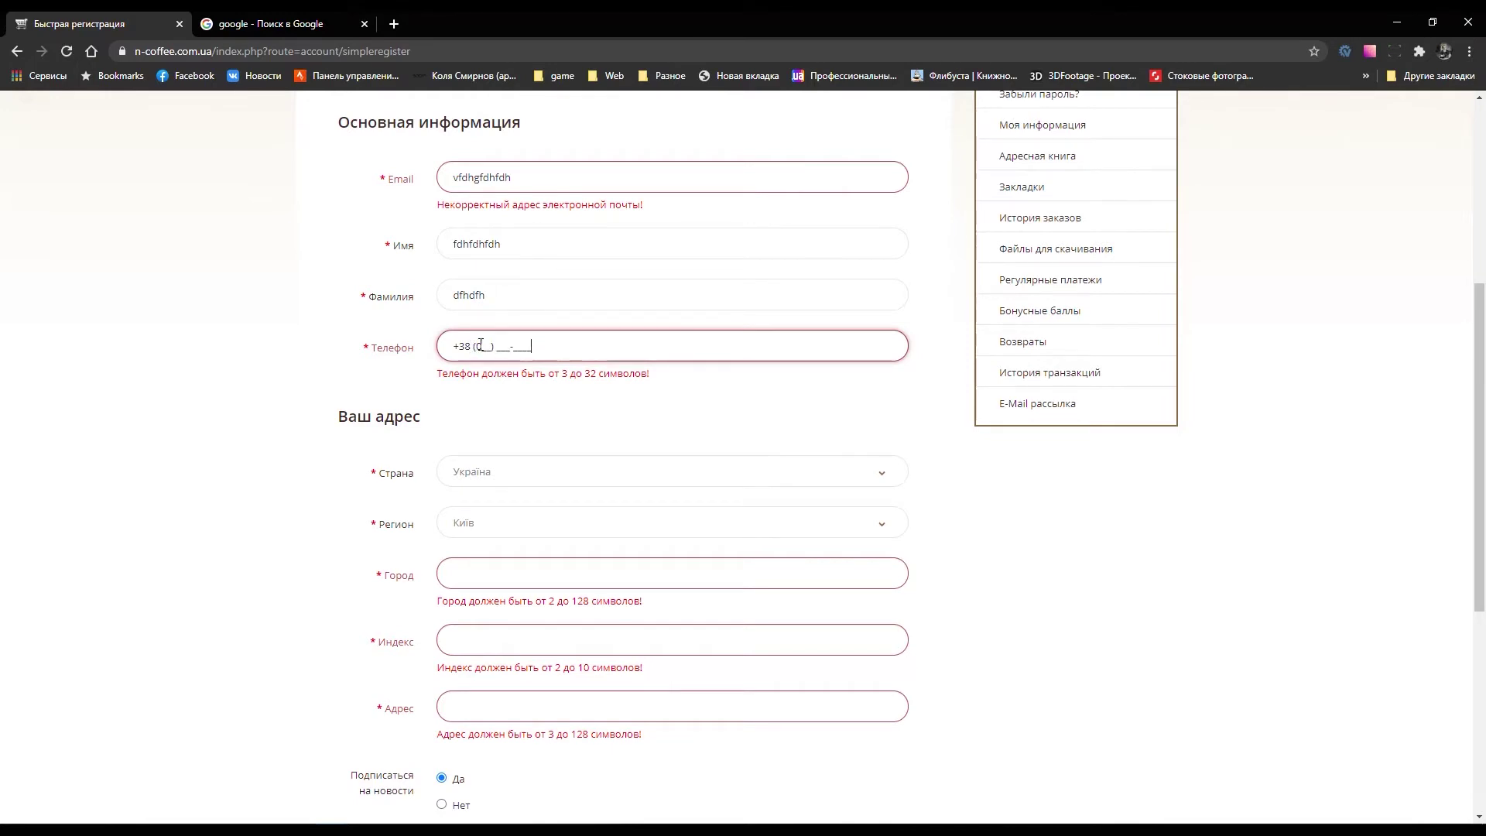
{"action": "type", "text": "5) 454-5454"}
Check country and region, then enter test digits for city, postcode and street address.
{"action": "left_click", "coordinate": [565, 453]}
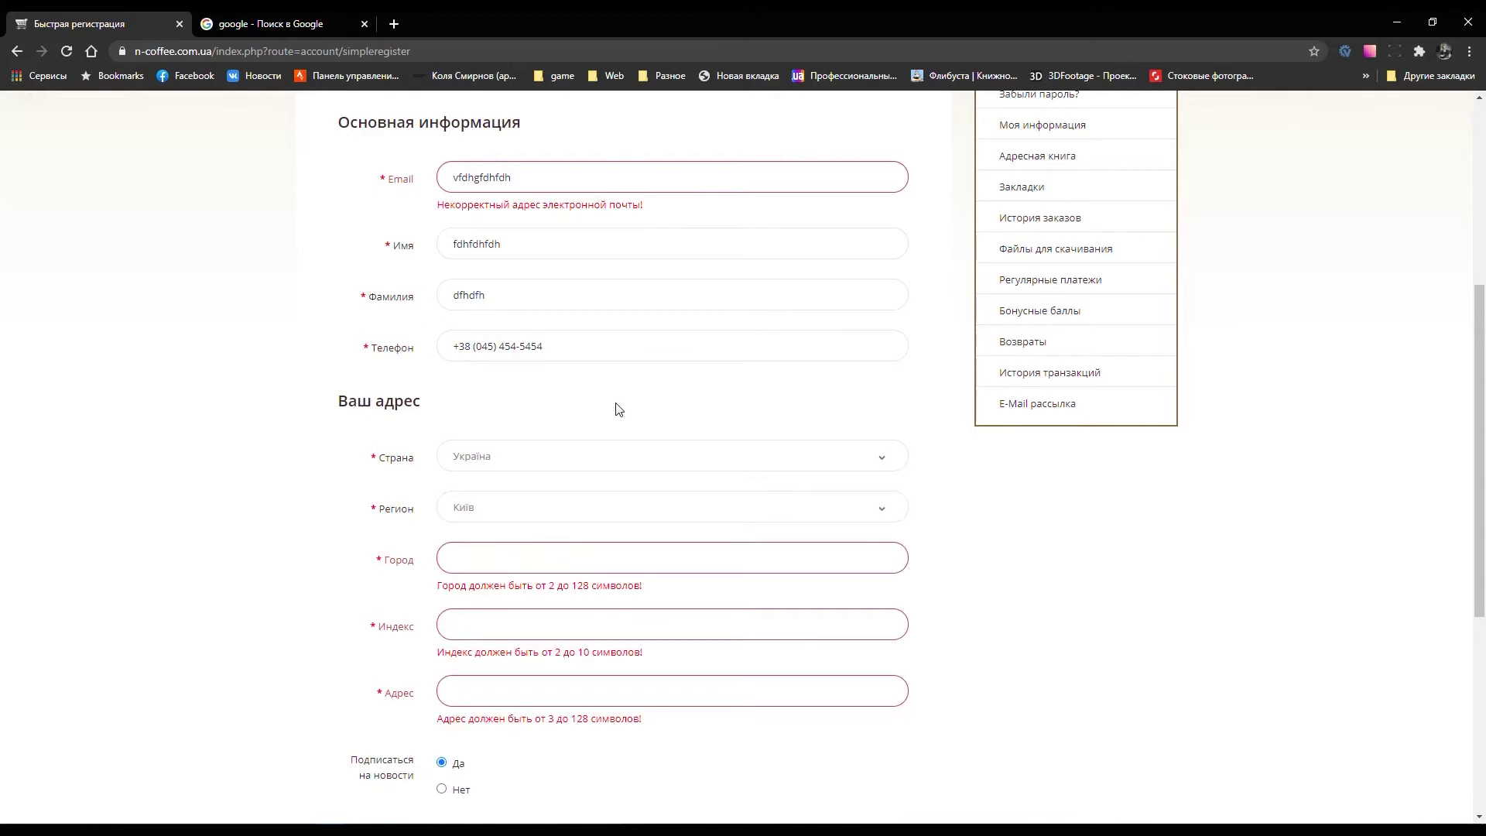
{"action": "left_click", "coordinate": [534, 509]}
{"action": "scroll", "coordinate": [611, 391], "scroll_direction": "down", "scroll_amount": 1}
{"action": "scroll", "coordinate": [616, 389], "scroll_direction": "down", "scroll_amount": 2}
{"action": "left_click", "coordinate": [541, 394]}
{"action": "type", "text": "34343434"}
{"action": "left_click", "coordinate": [538, 466]}
{"action": "type", "text": "3434343"}
{"action": "left_click", "coordinate": [607, 517]}
{"action": "type", "text": "43434343434343"}
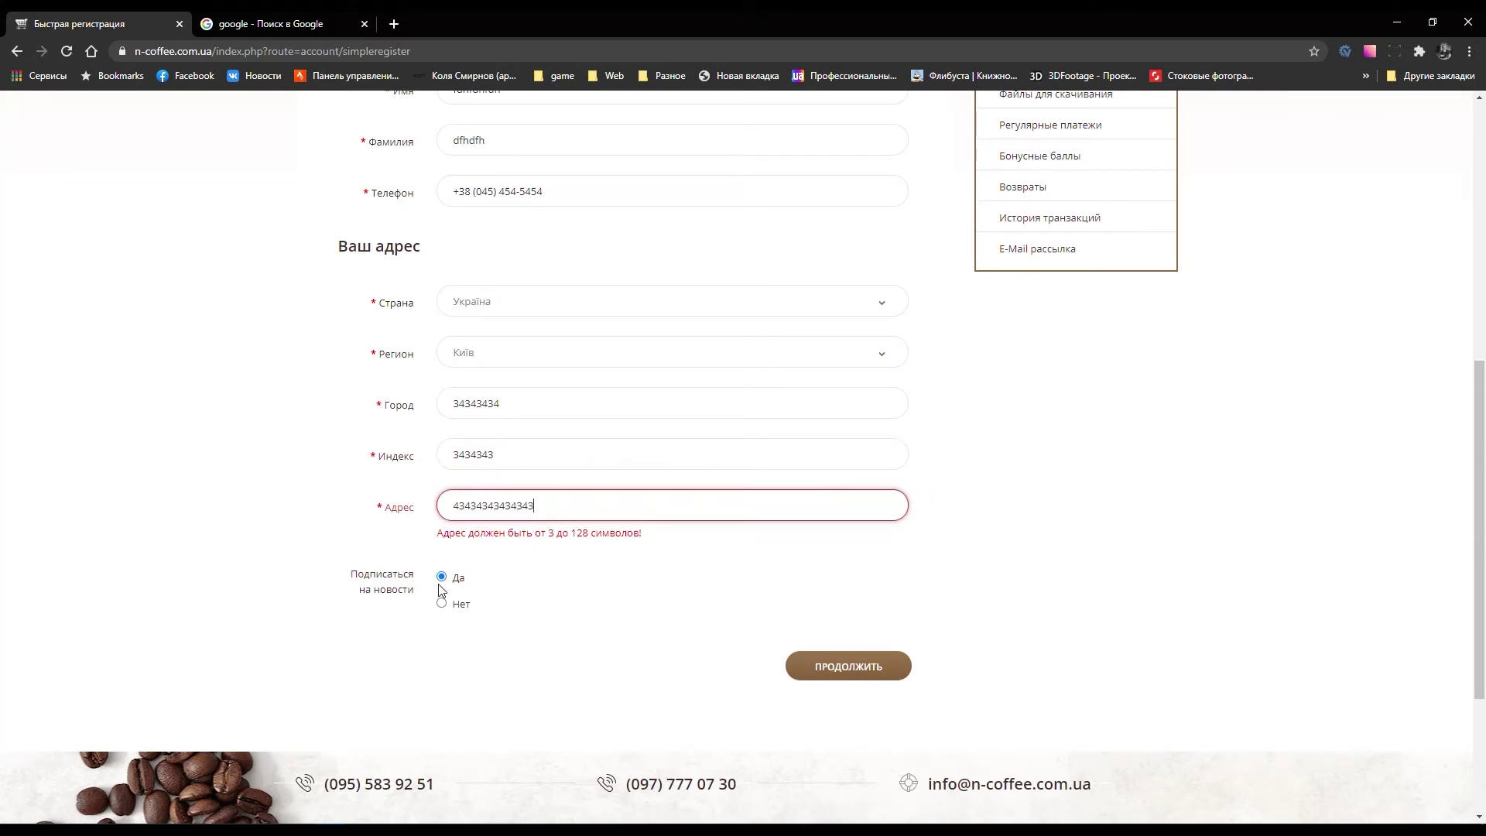
Finish the address entry and submit the form, exposing the invalid email error.
{"action": "scroll", "coordinate": [607, 616], "scroll_direction": "up", "scroll_amount": 2}
{"action": "scroll", "coordinate": [608, 616], "scroll_direction": "up", "scroll_amount": 3}
{"action": "scroll", "coordinate": [607, 616], "scroll_direction": "up", "scroll_amount": 2}
{"action": "scroll", "coordinate": [608, 616], "scroll_direction": "down", "scroll_amount": 6}
{"action": "scroll", "coordinate": [607, 616], "scroll_direction": "down", "scroll_amount": 2}
{"action": "left_click", "coordinate": [689, 577]}
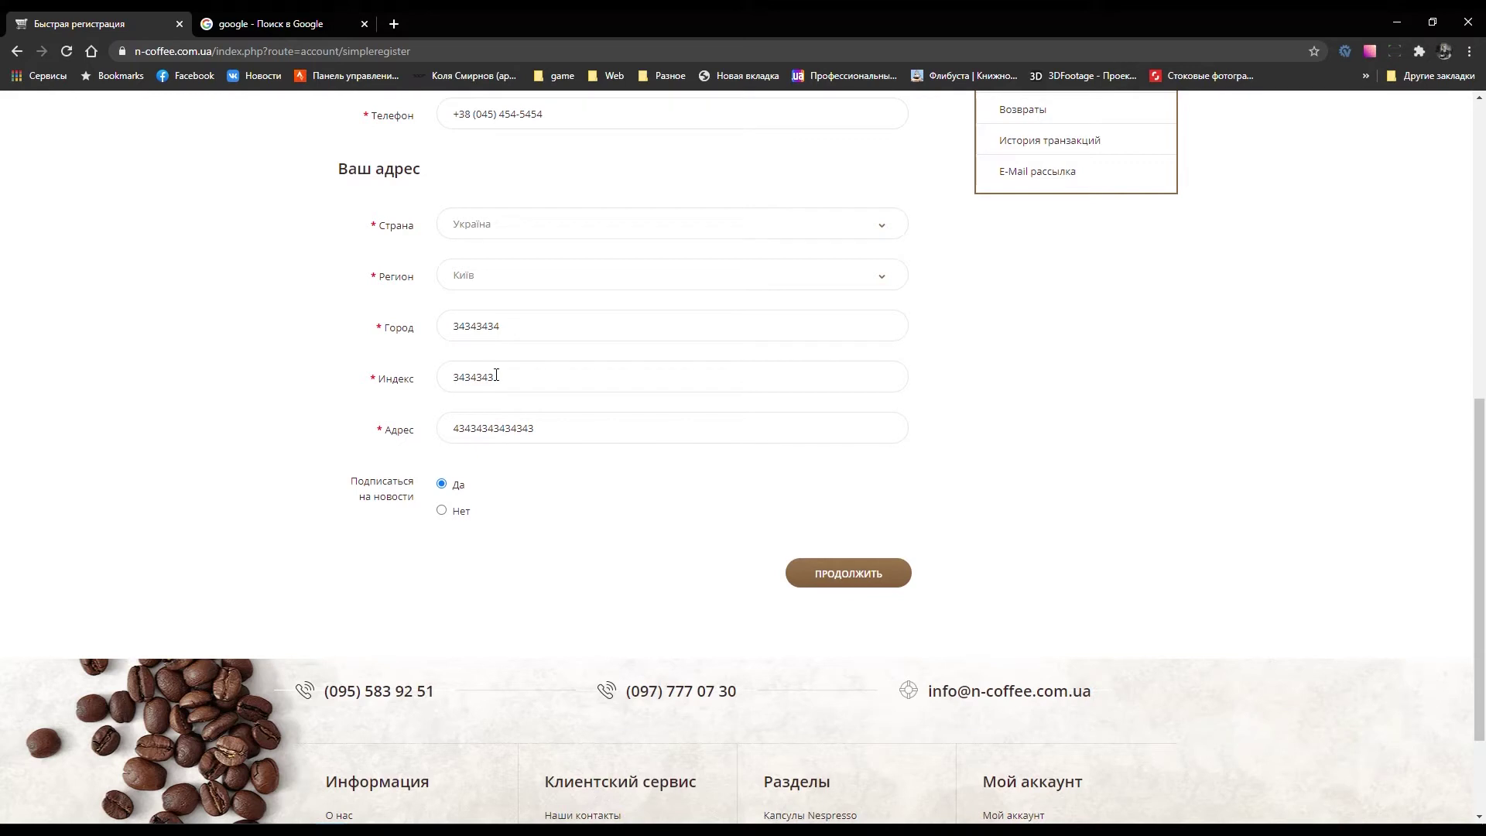
{"action": "left_click", "coordinate": [865, 572]}
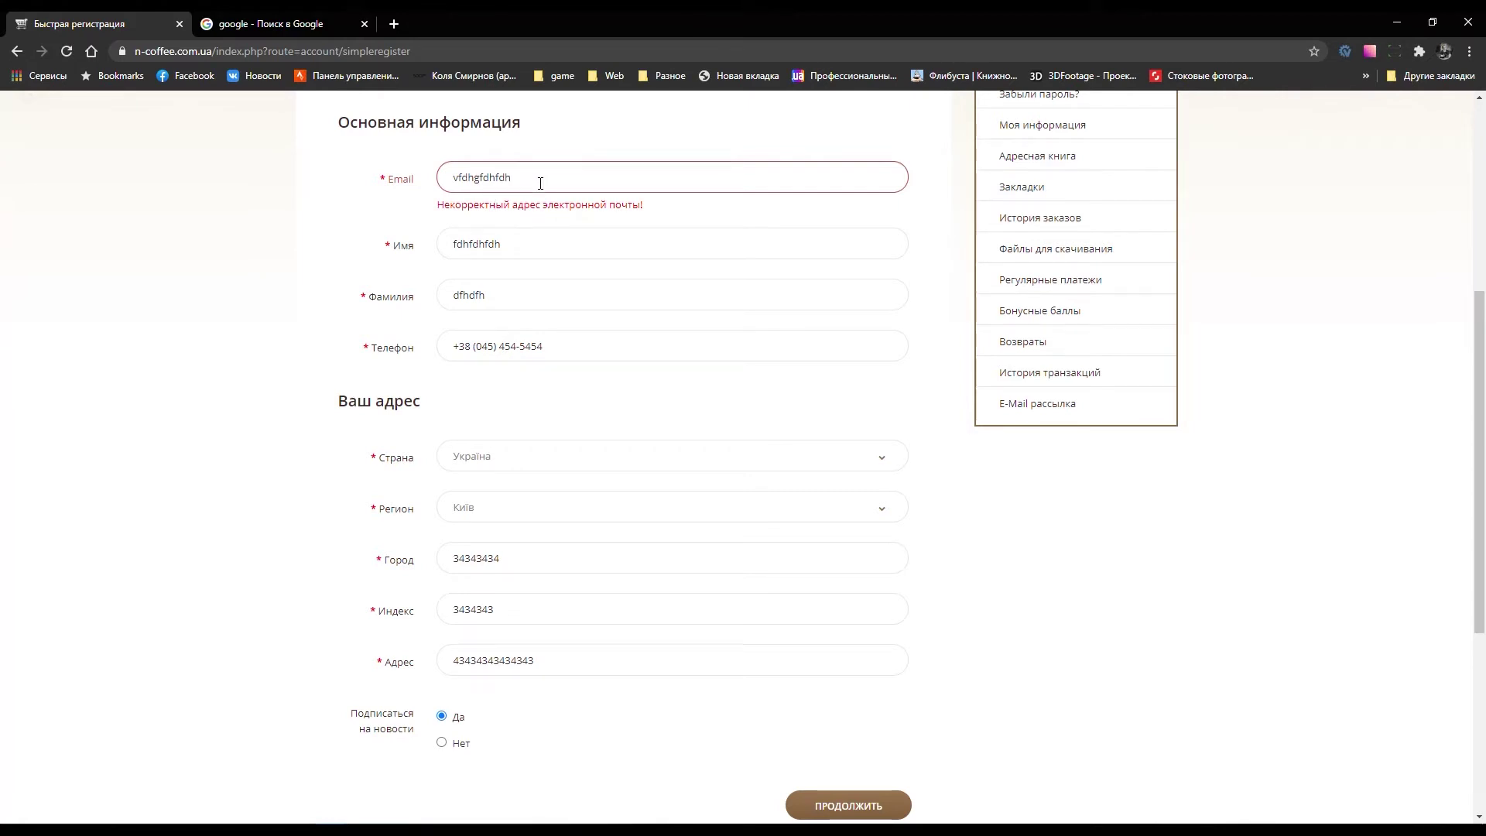
Insert the missing @ into the email and submit the completed registration form.
{"action": "left_click", "coordinate": [481, 177]}
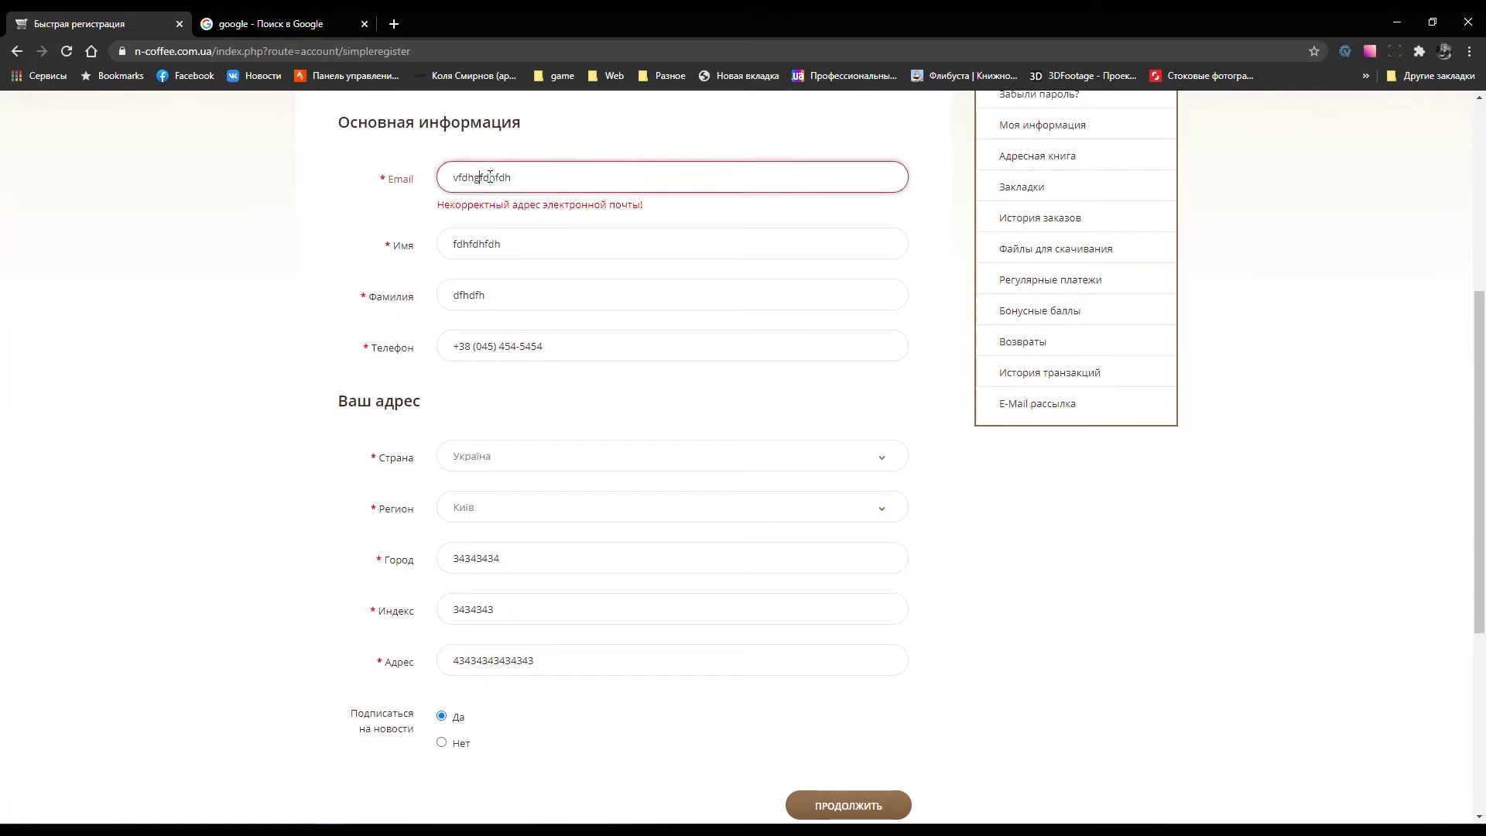
{"action": "type", "text": "@"}
{"action": "left_click", "coordinate": [1091, 647]}
{"action": "left_click", "coordinate": [559, 173]}
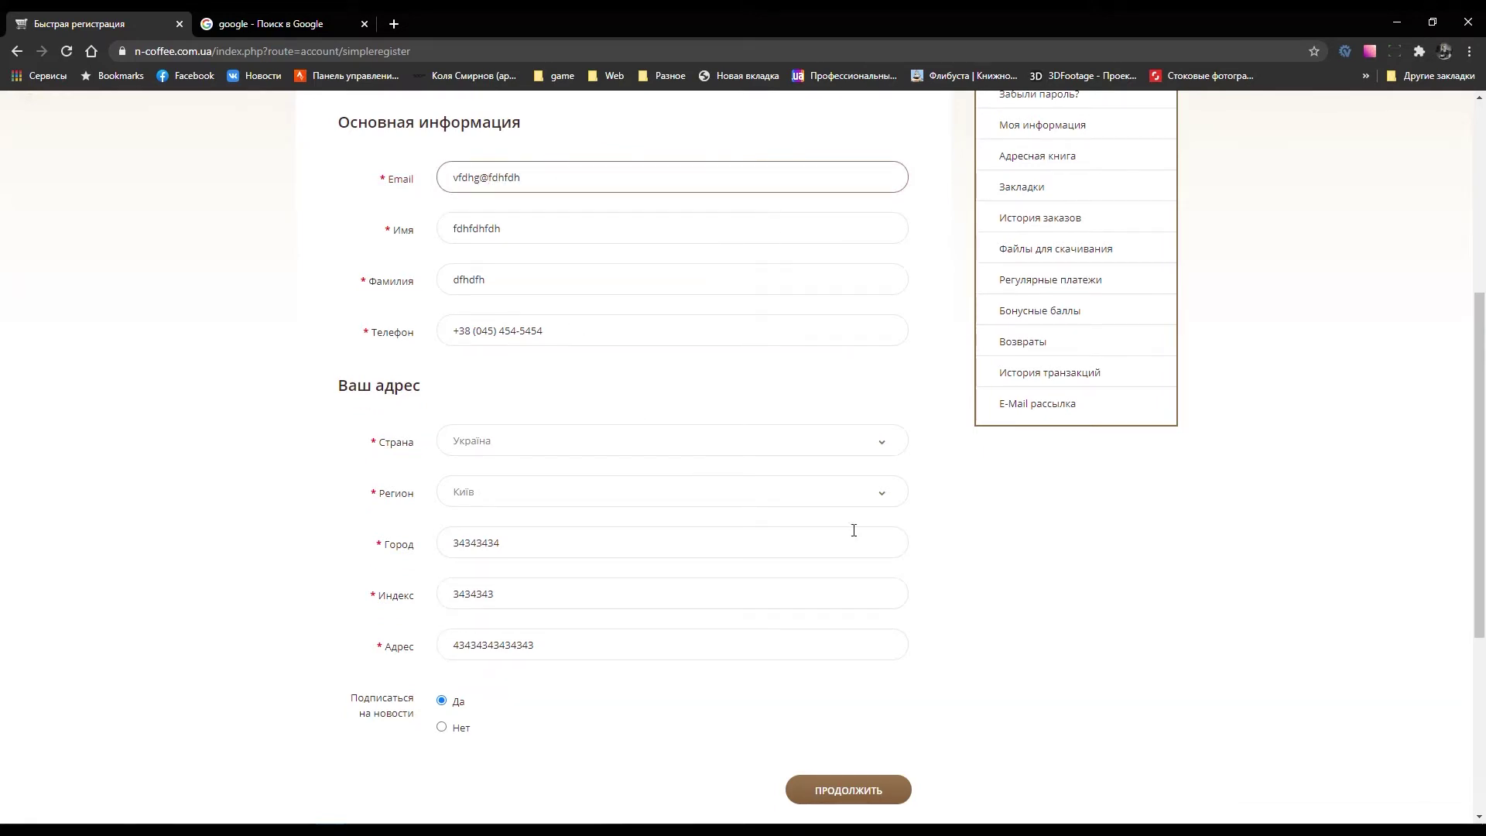
{"action": "scroll", "coordinate": [917, 526], "scroll_direction": "down", "scroll_amount": 2}
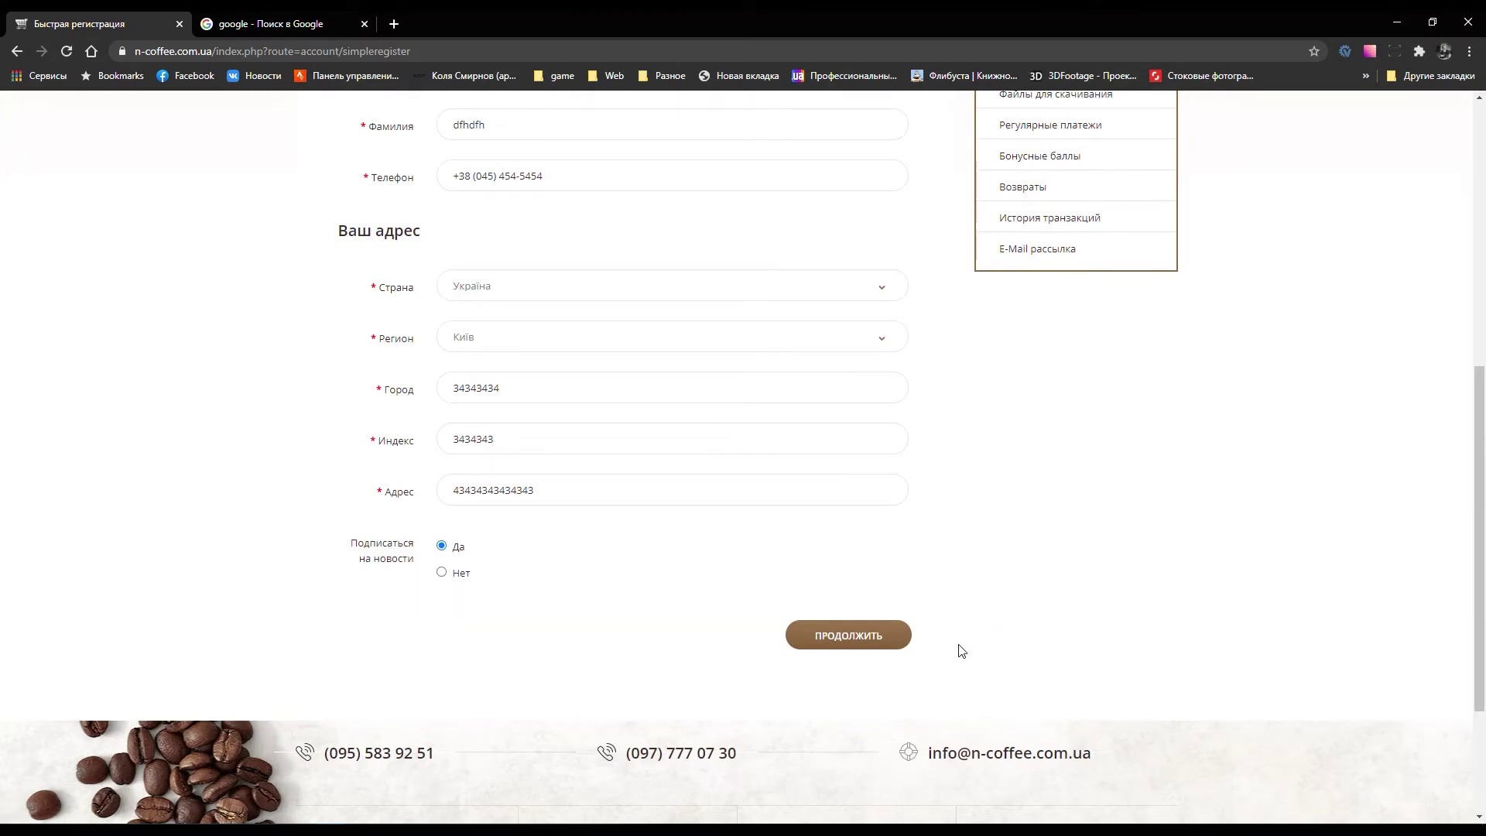
{"action": "scroll", "coordinate": [990, 633], "scroll_direction": "up", "scroll_amount": 1}
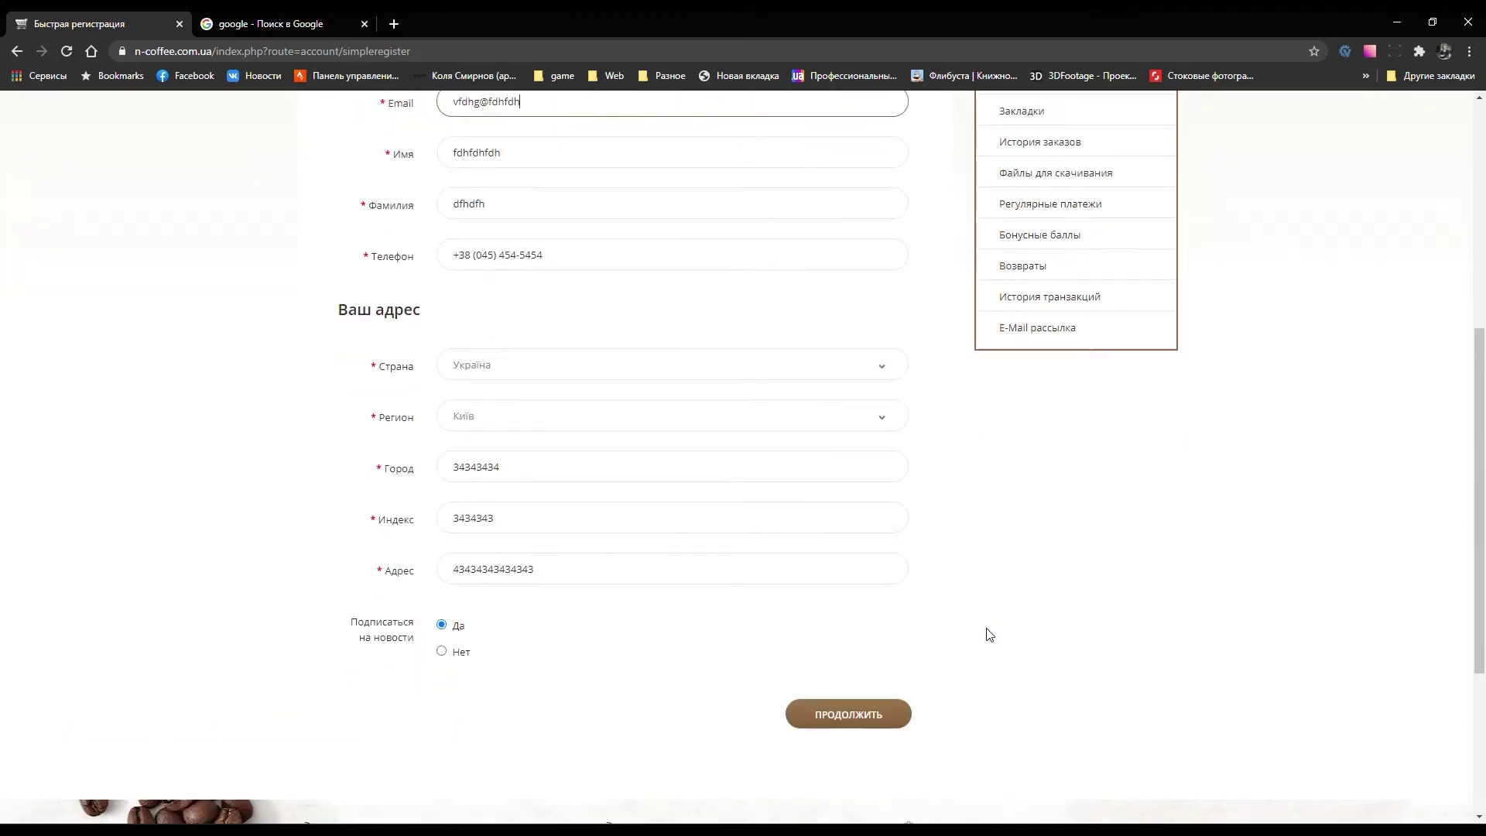
{"action": "scroll", "coordinate": [985, 630], "scroll_direction": "down", "scroll_amount": 3}
{"action": "left_click", "coordinate": [865, 490]}
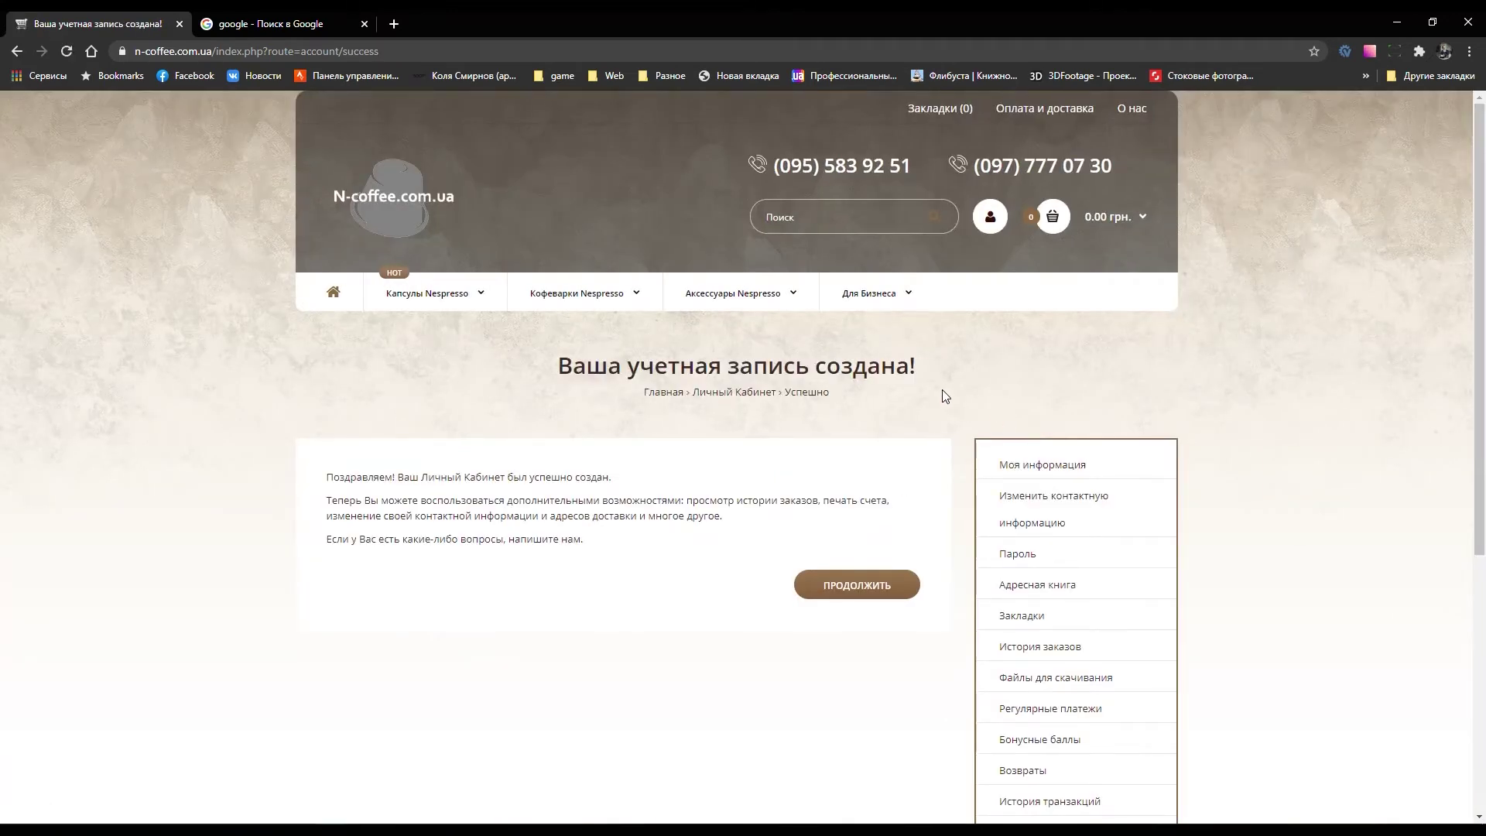
Go to the new account's Моя информация page.
{"action": "scroll", "coordinate": [945, 396], "scroll_direction": "down", "scroll_amount": 2}
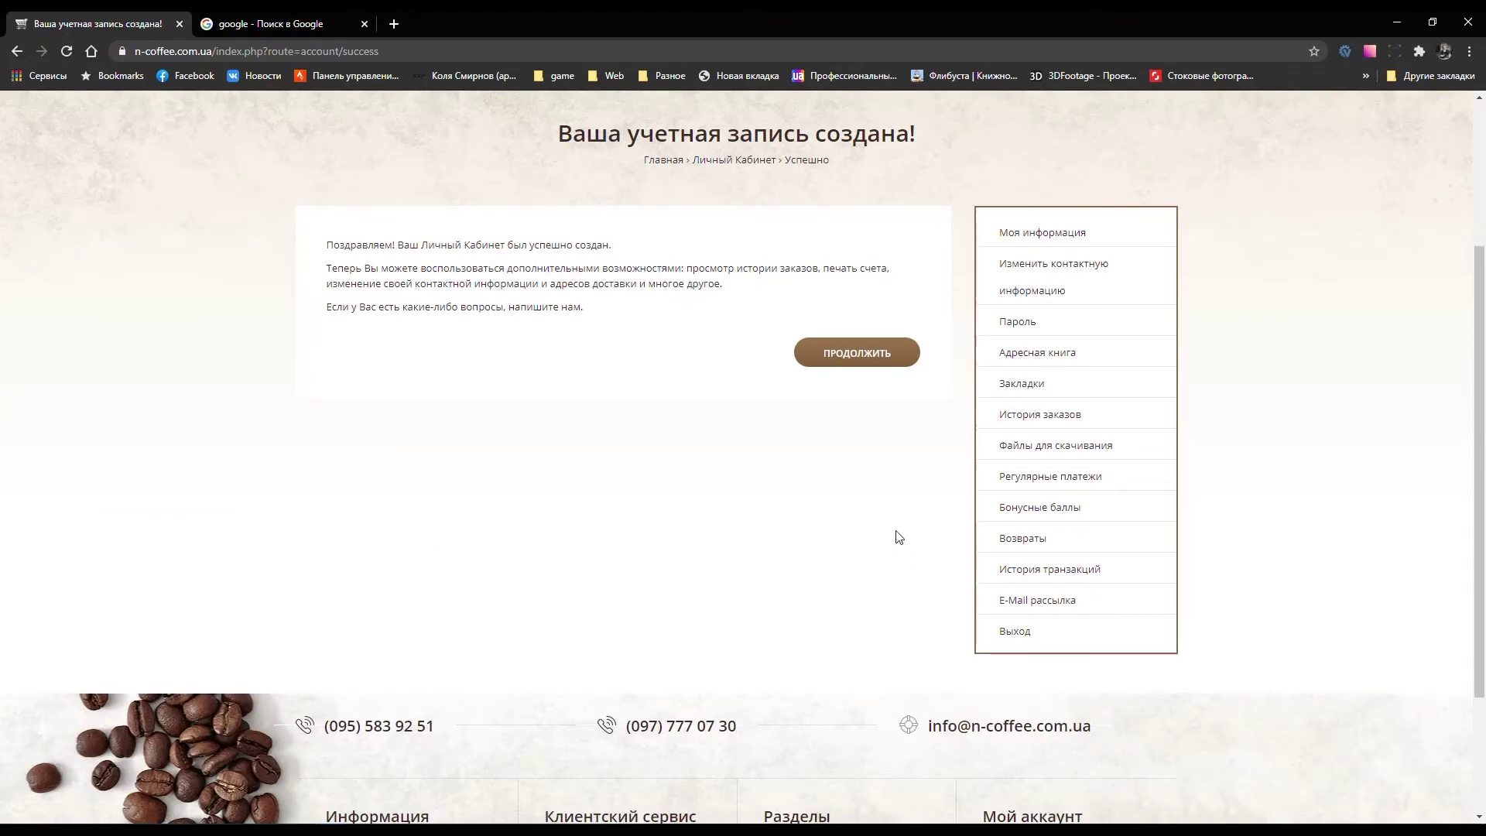
{"action": "left_click", "coordinate": [1076, 232]}
{"action": "scroll", "coordinate": [774, 364], "scroll_direction": "down", "scroll_amount": 2}
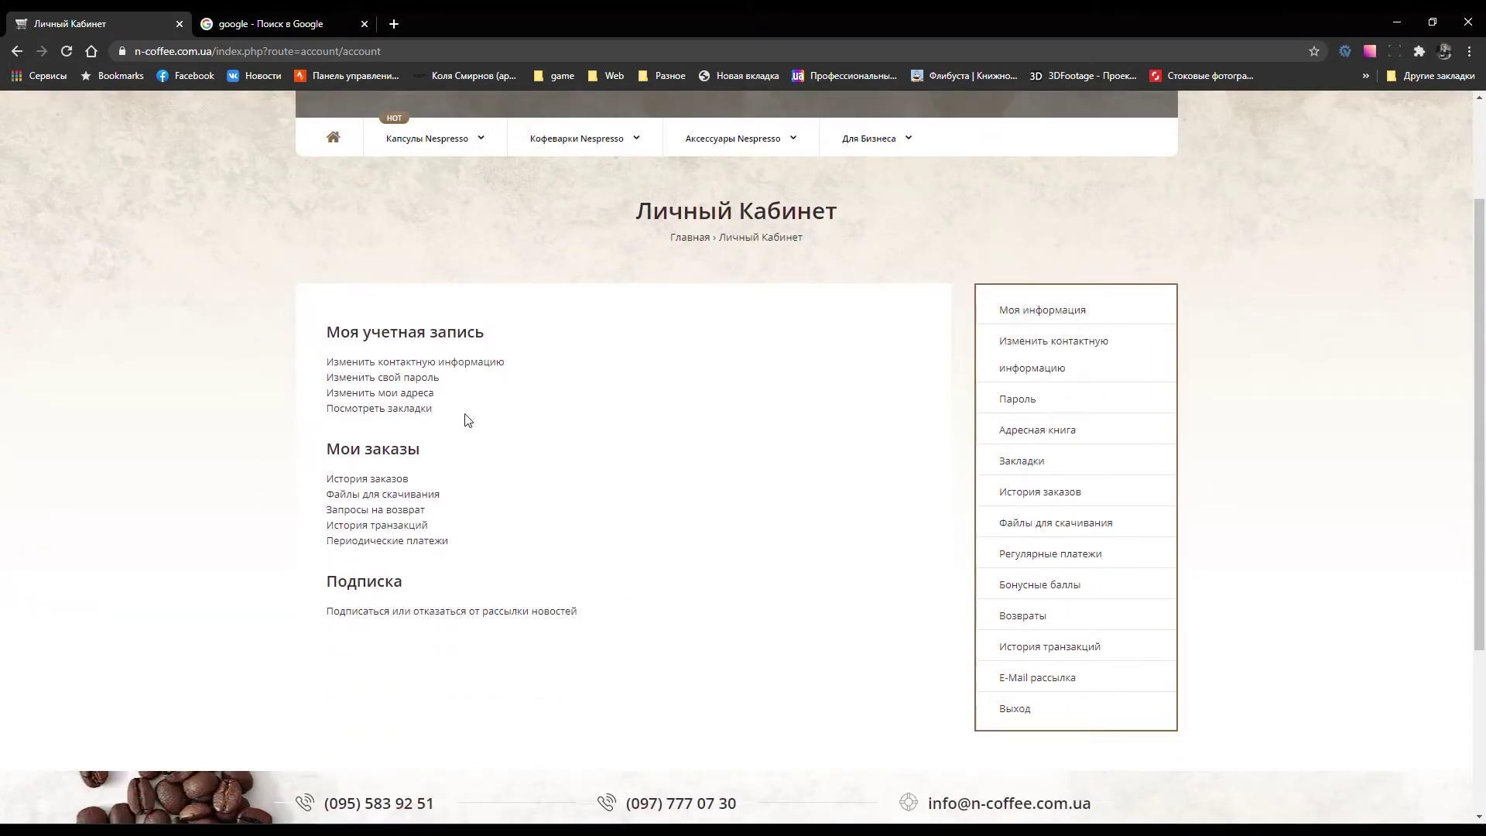
Check the saved first name and surname under Изменить контактную информацию, then open the address book.
{"action": "left_click", "coordinate": [453, 362]}
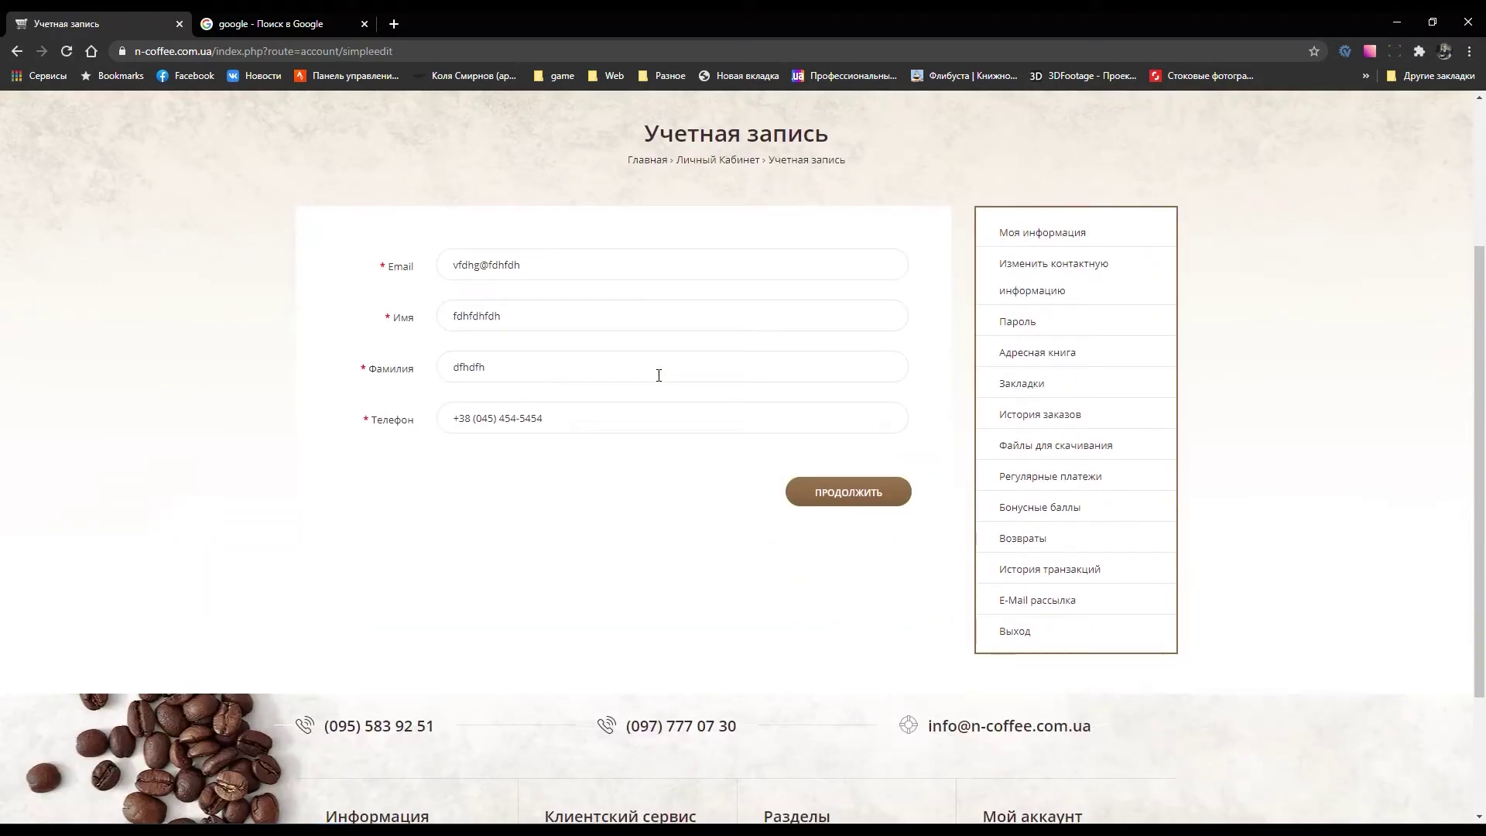
{"action": "left_click_drag", "start_coordinate": [513, 315], "coordinate": [415, 328]}
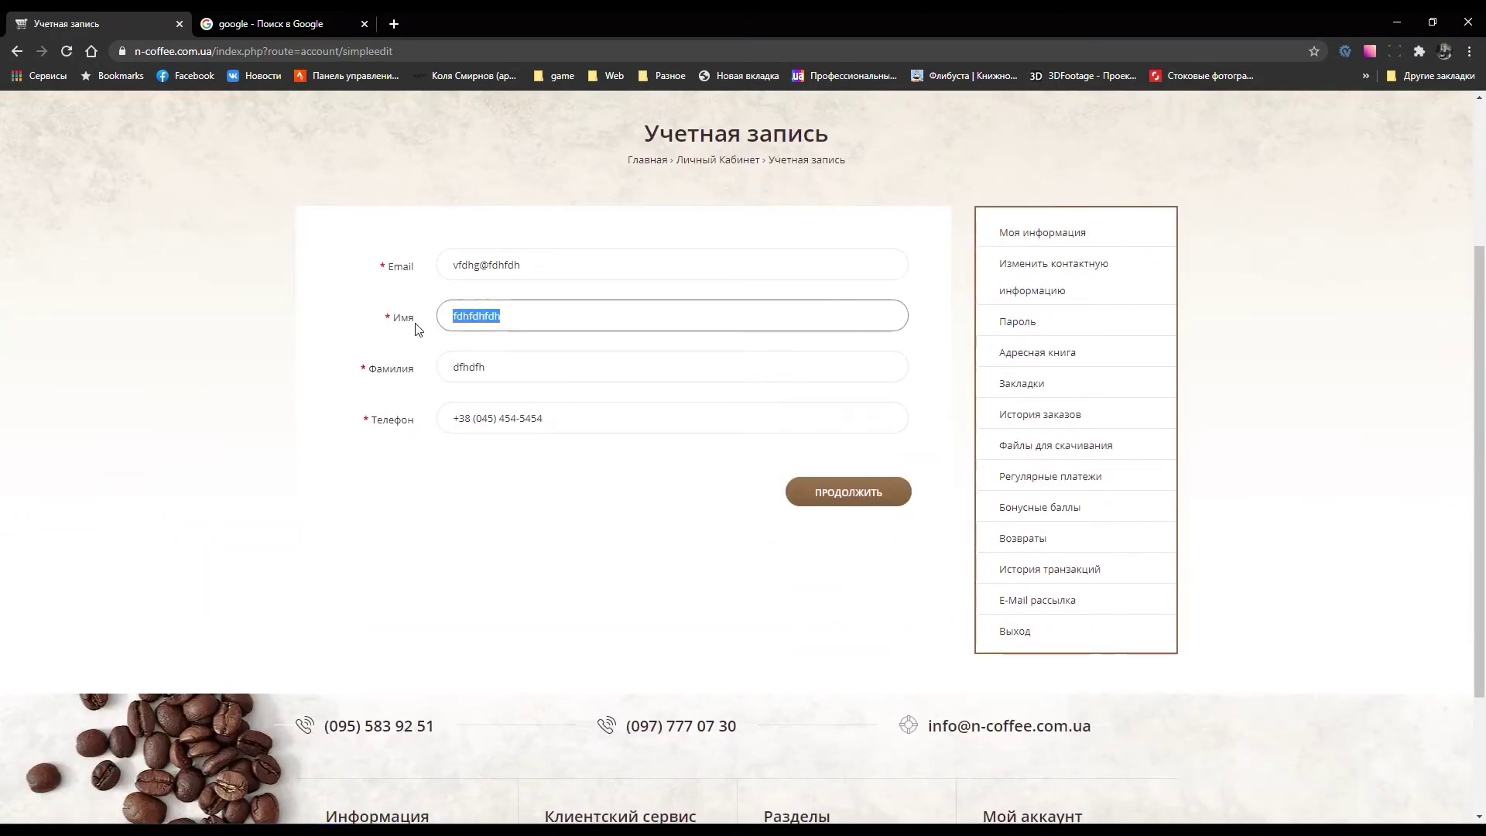
{"action": "double_click", "coordinate": [516, 357]}
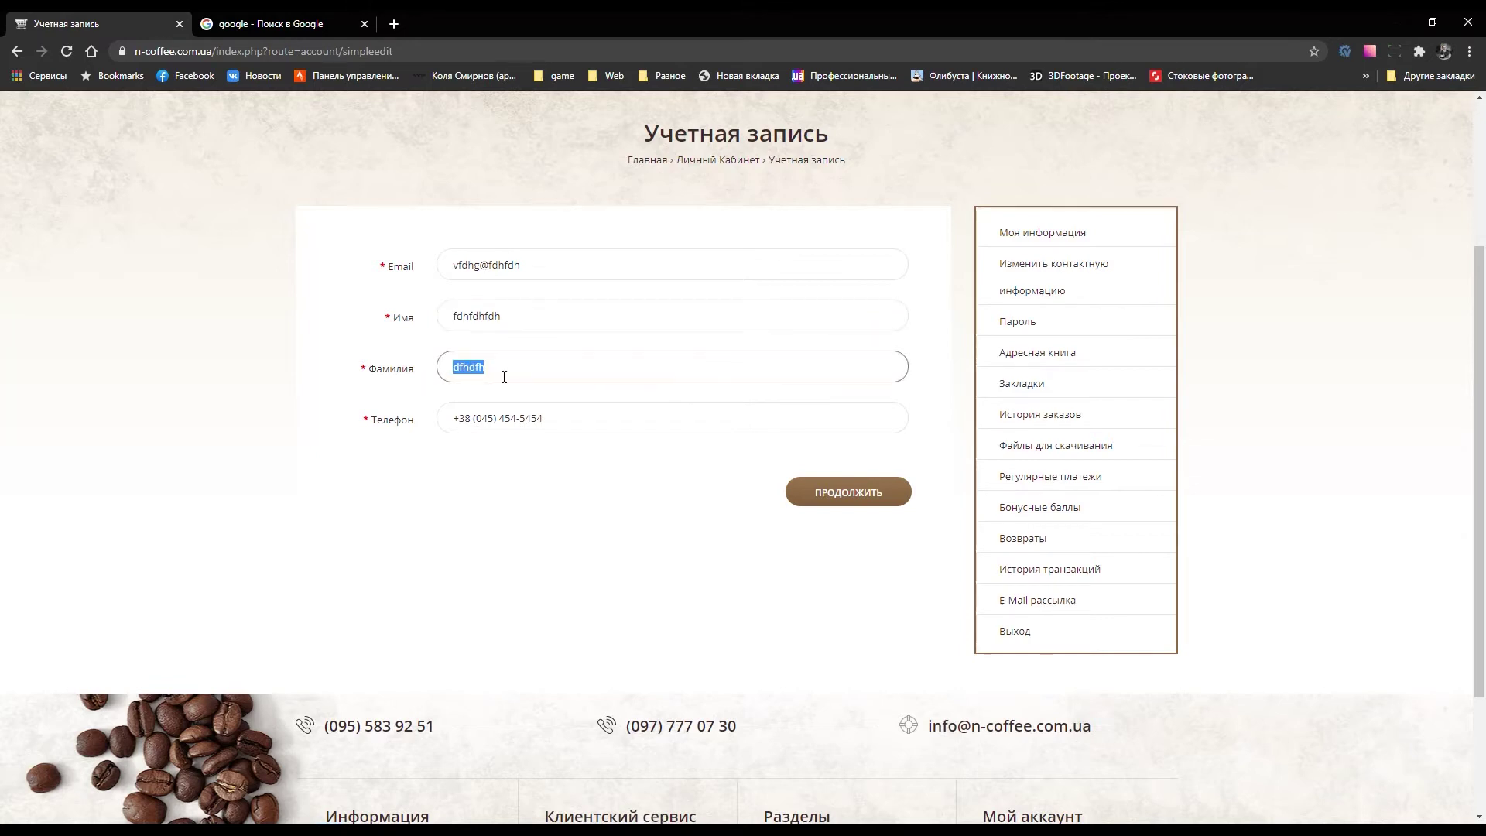
{"action": "left_click", "coordinate": [1057, 354]}
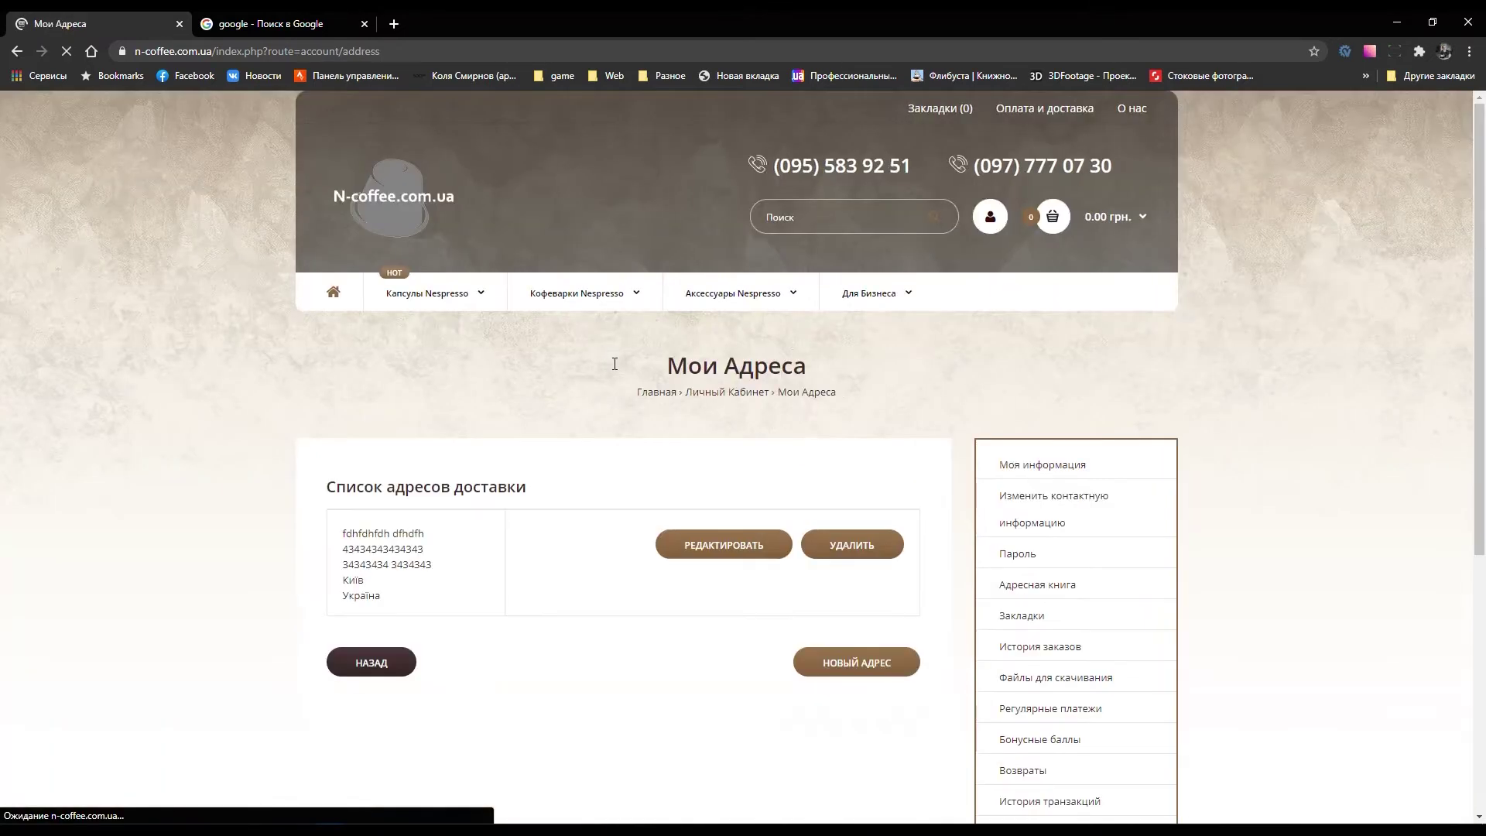
Inspect the saved delivery address's city, street and house number, then return to contact details.
{"action": "scroll", "coordinate": [614, 364], "scroll_direction": "down", "scroll_amount": 1}
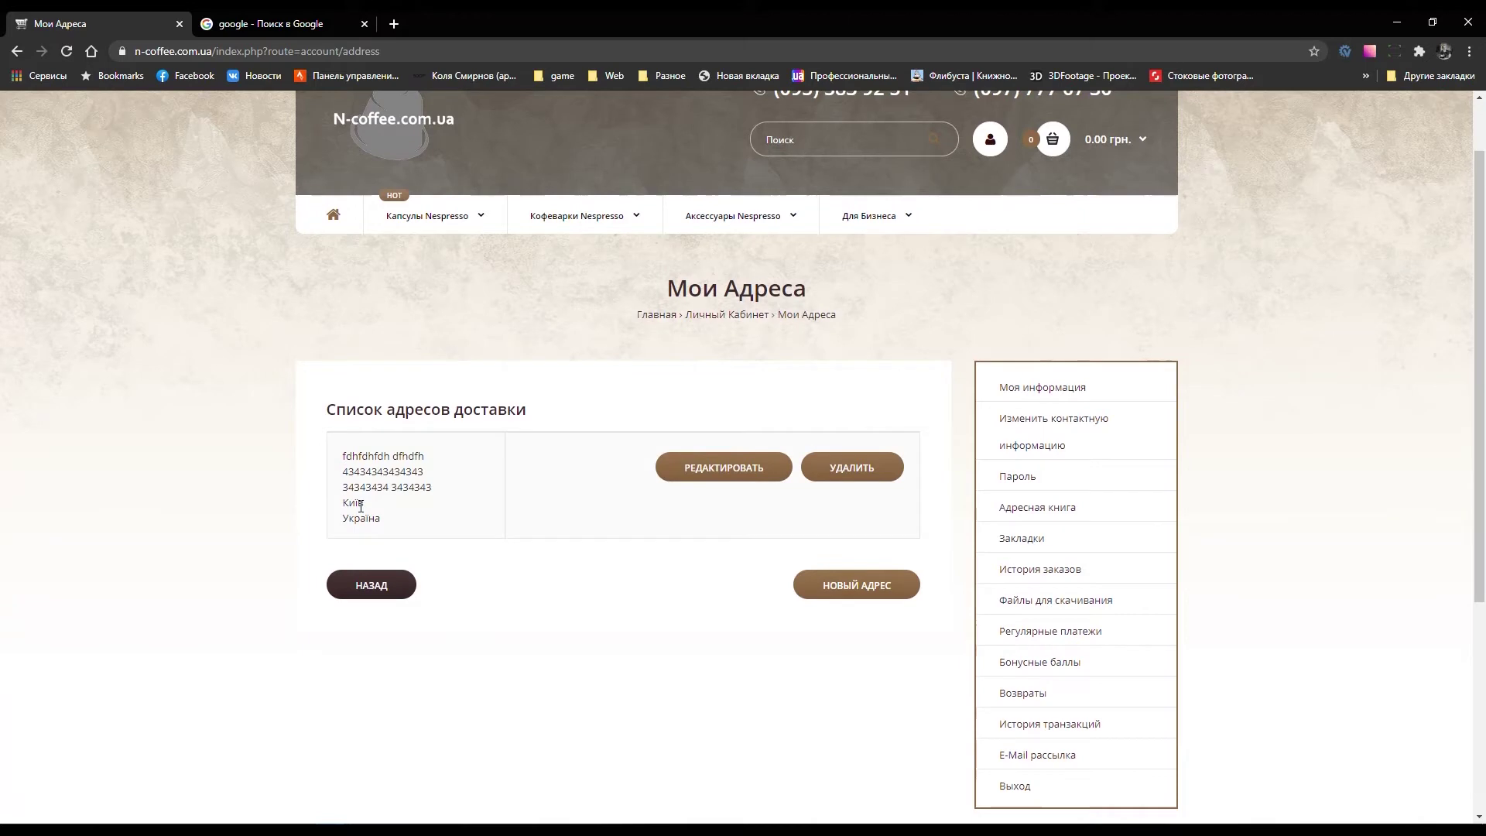
{"action": "left_click_drag", "start_coordinate": [370, 504], "coordinate": [344, 507]}
{"action": "mouse_move", "coordinate": [438, 488]}
{"action": "left_mouse_down"}
{"action": "mouse_move", "coordinate": [389, 476]}
{"action": "mouse_move", "coordinate": [354, 487]}
{"action": "left_mouse_up"}
{"action": "left_click_drag", "start_coordinate": [424, 470], "coordinate": [401, 469]}
{"action": "double_click", "coordinate": [414, 471]}
{"action": "left_click", "coordinate": [410, 471]}
{"action": "left_click", "coordinate": [17, 51]}
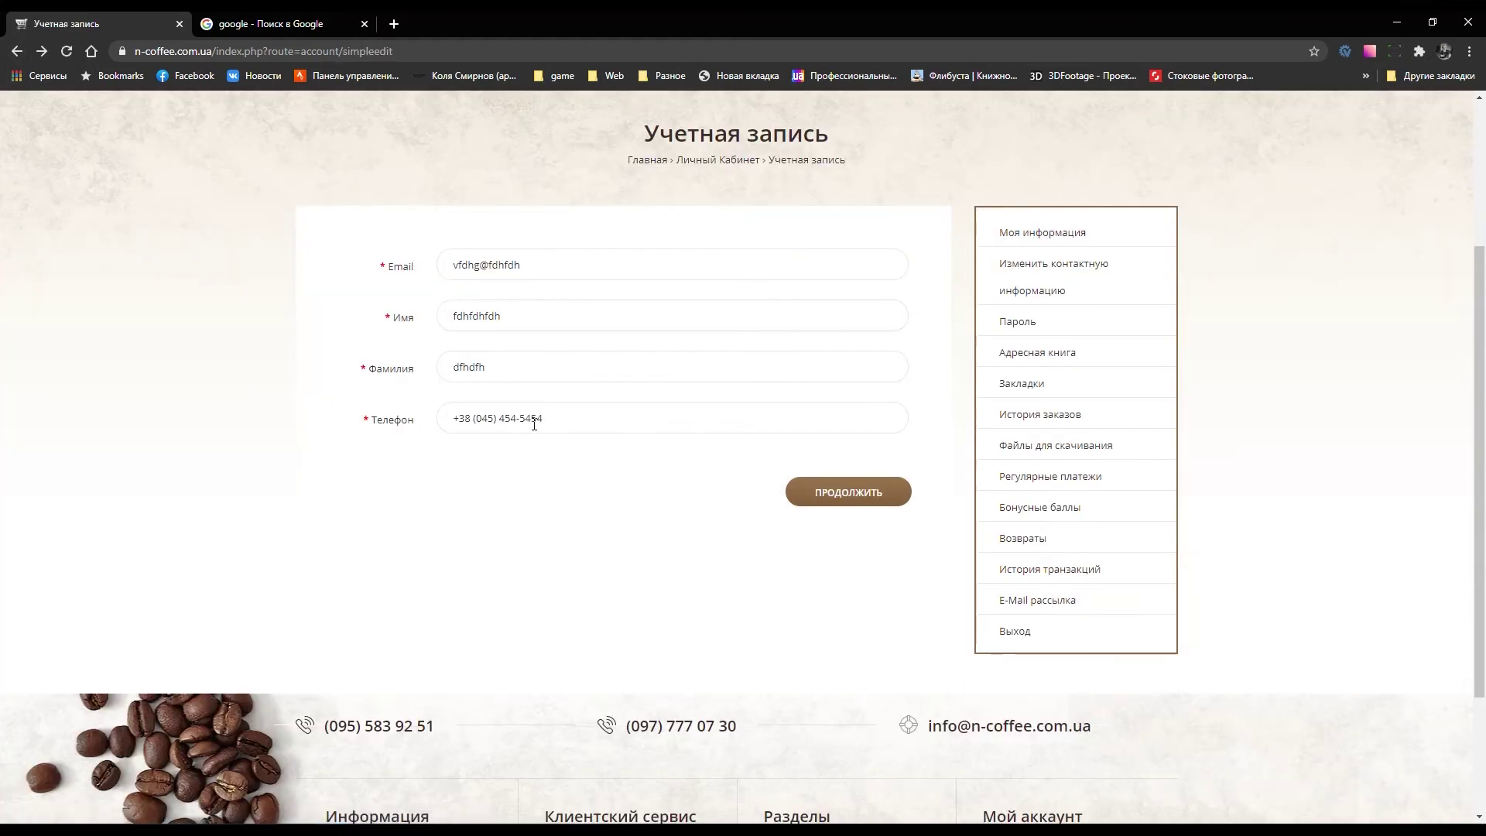
Append 'co' to the account e-mail so it ends in .com, and save it.
{"action": "left_click", "coordinate": [570, 275]}
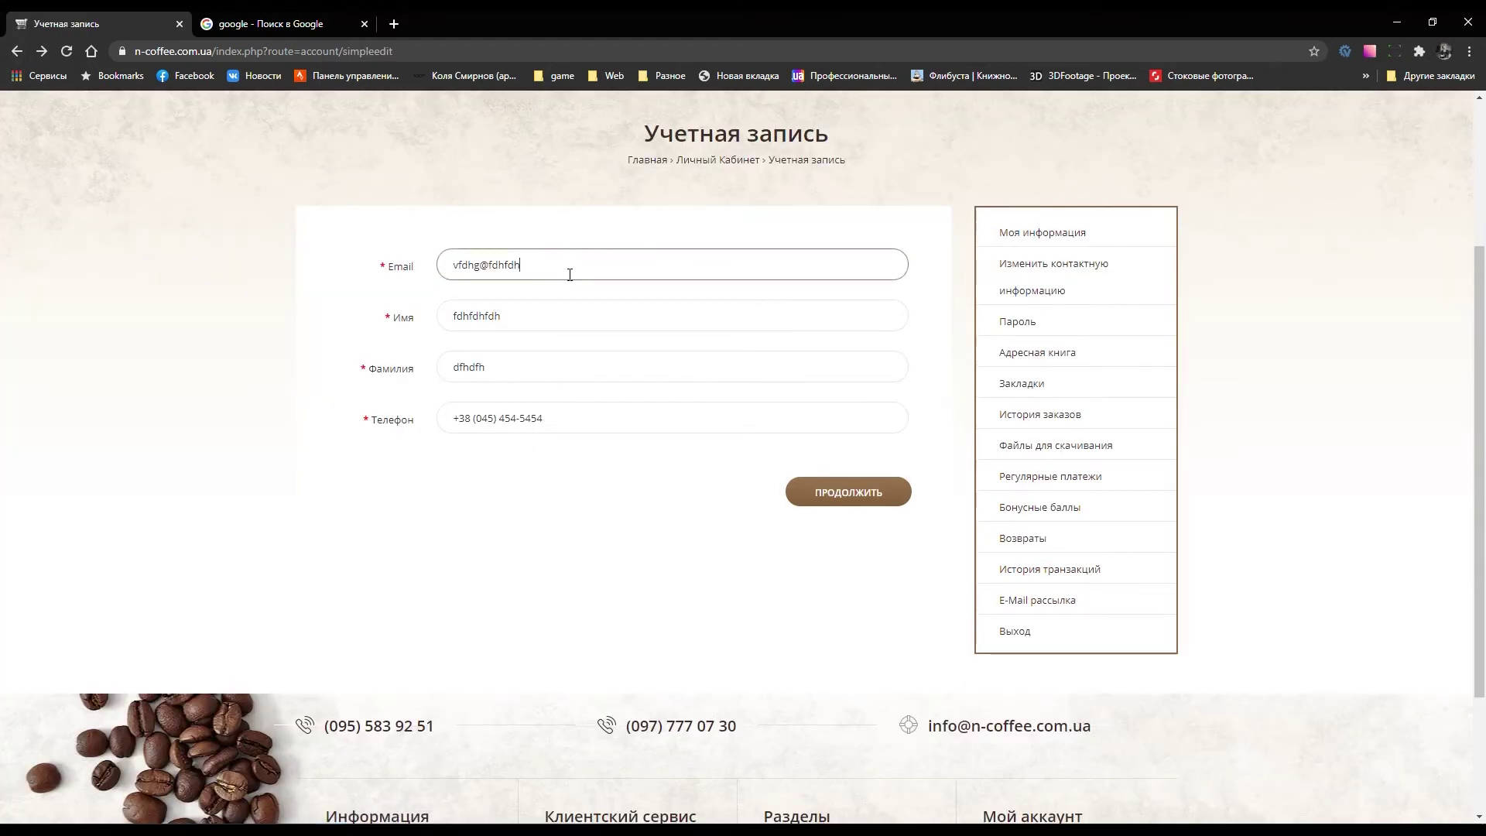
{"action": "type", "text": ".com"}
{"action": "left_click", "coordinate": [814, 505]}
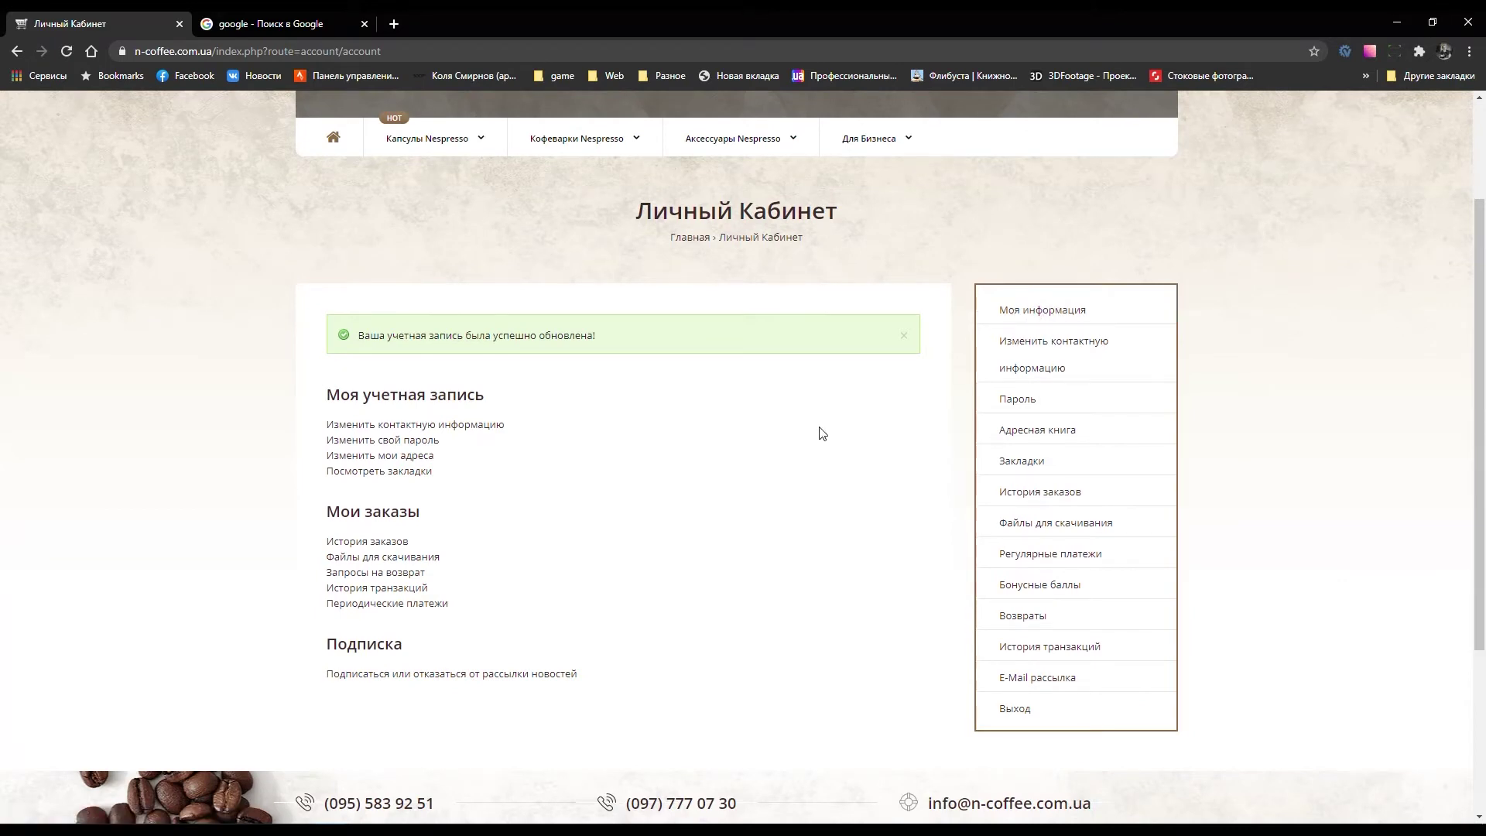
{"action": "left_click", "coordinate": [1033, 311]}
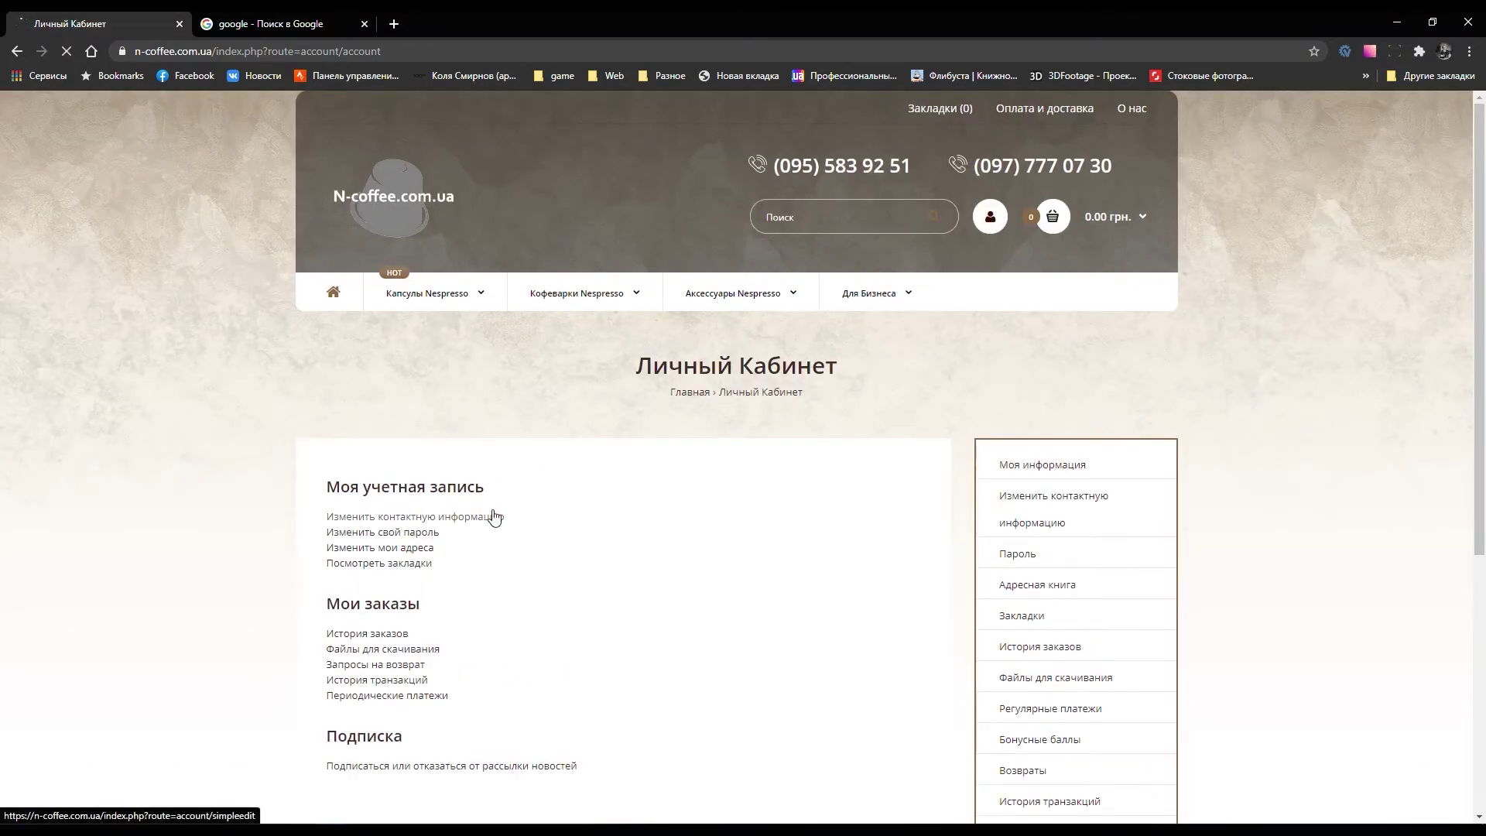
Reopen the contact details to confirm the updated e-mail, then return to the home page.
{"action": "left_click", "coordinate": [487, 516]}
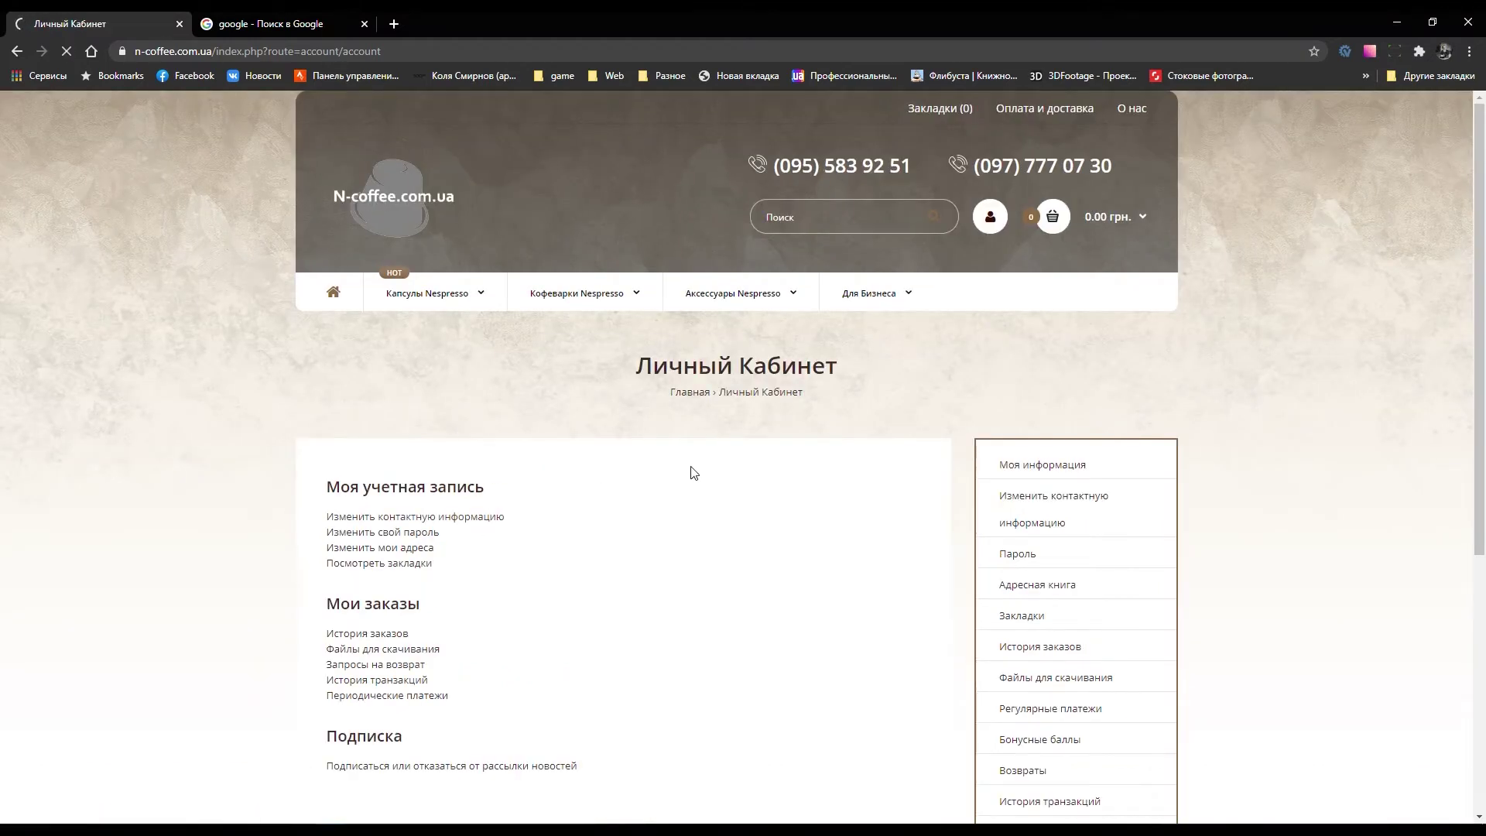
{"action": "scroll", "coordinate": [684, 469], "scroll_direction": "down", "scroll_amount": 2}
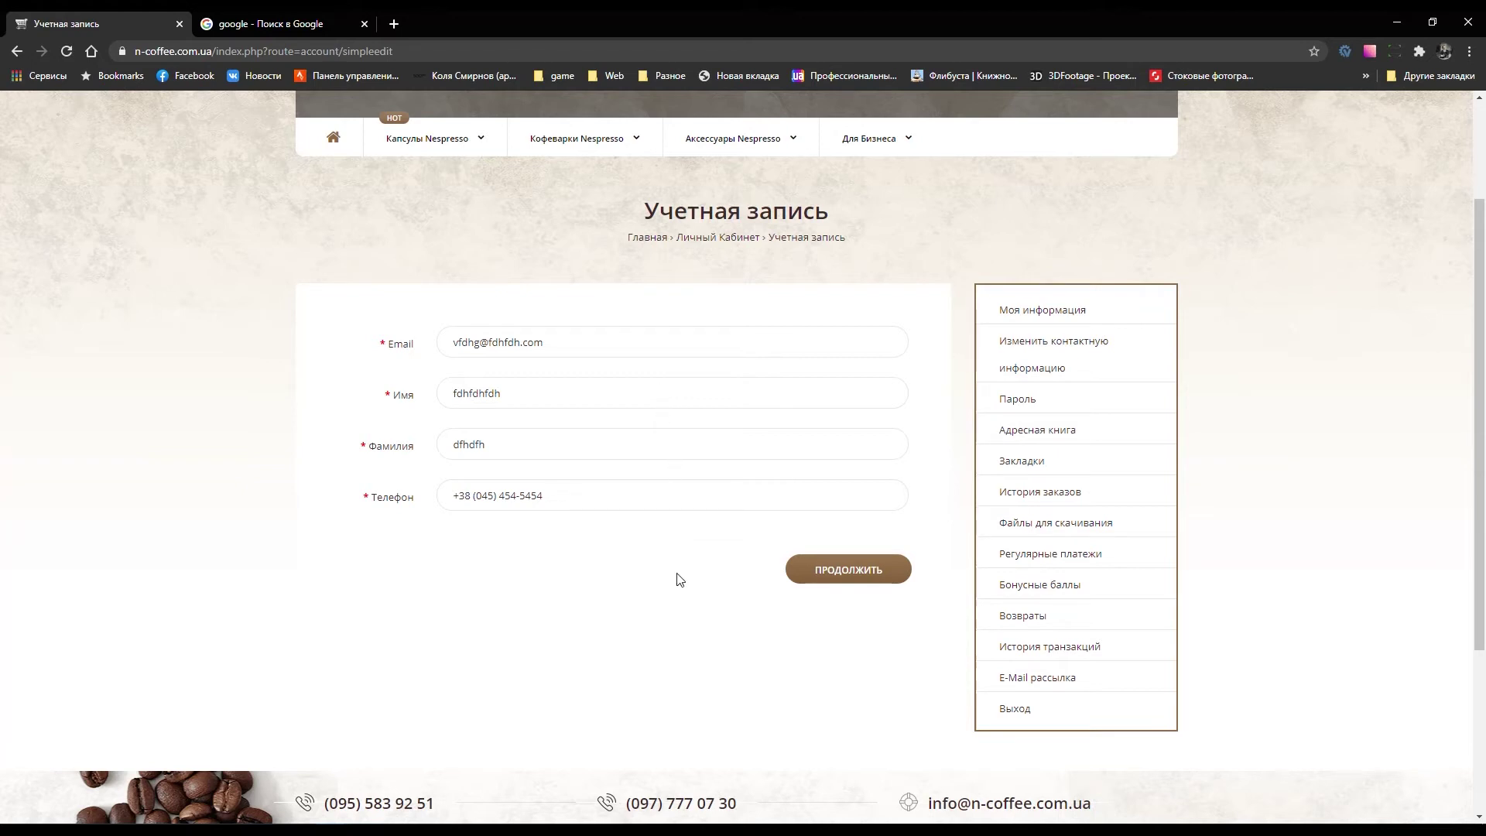
{"action": "scroll", "coordinate": [678, 579], "scroll_direction": "up", "scroll_amount": 2}
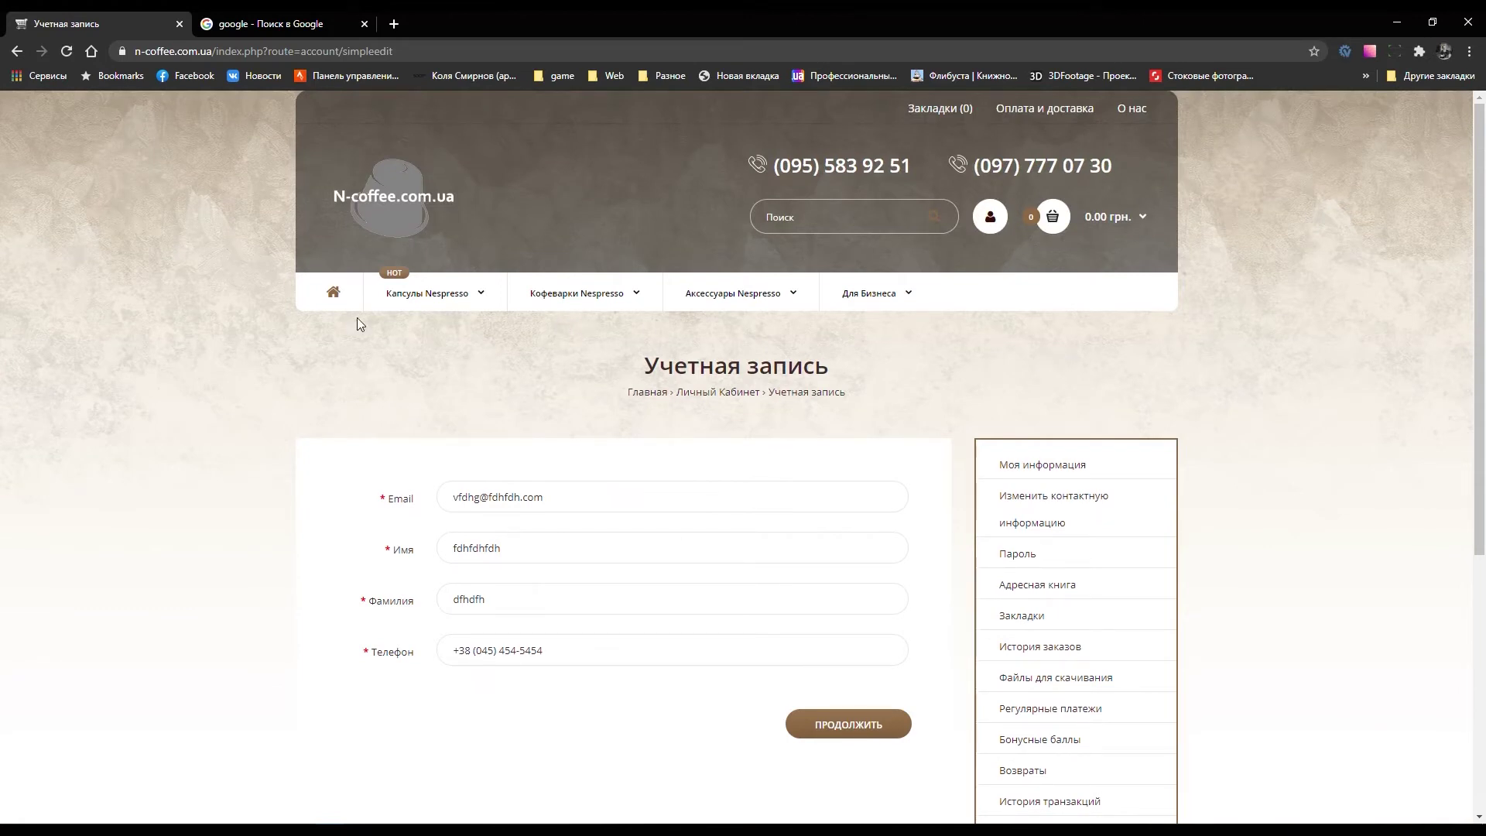
{"action": "left_click", "coordinate": [334, 298]}
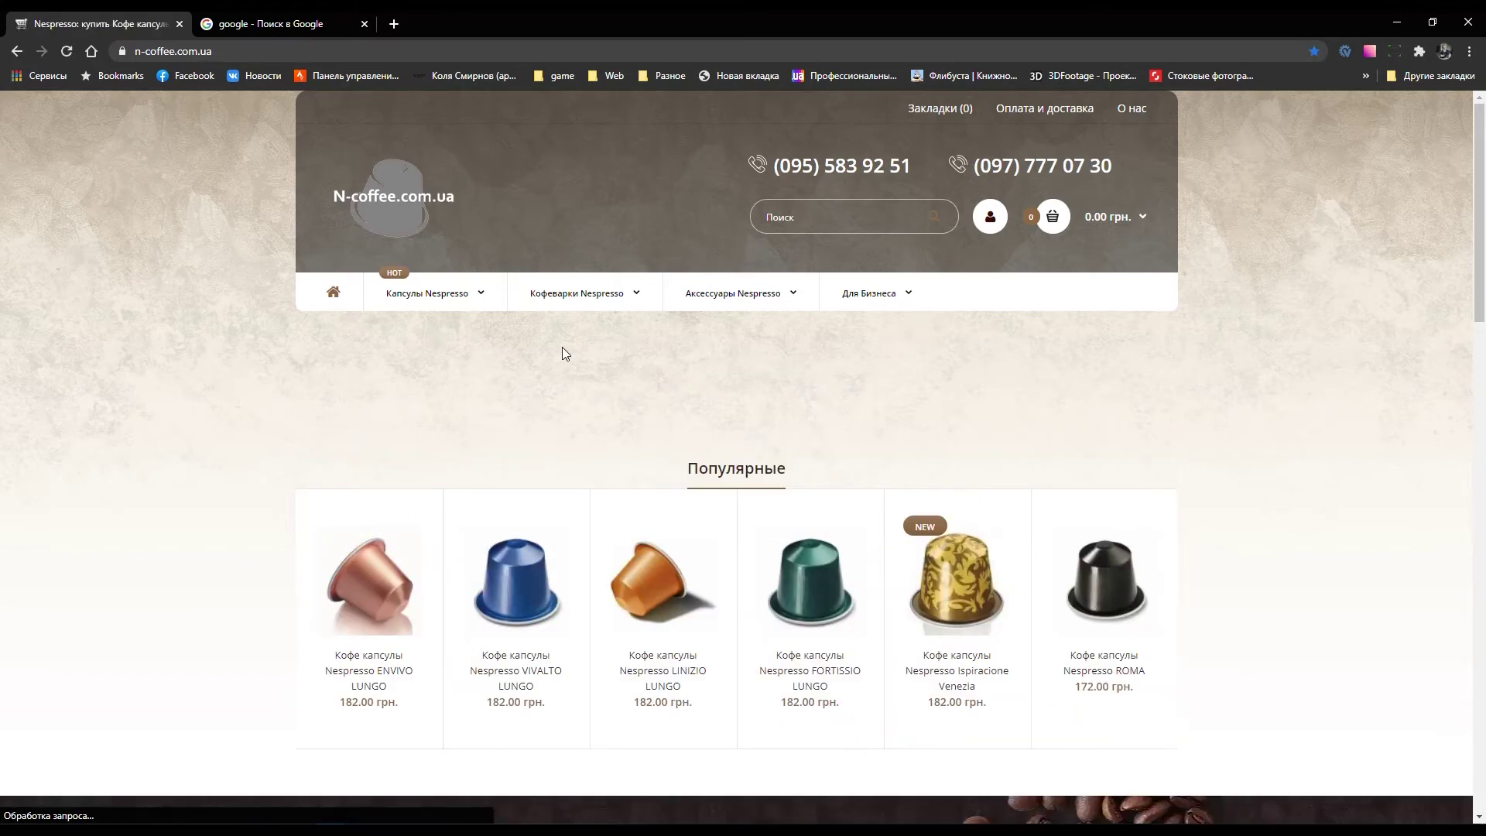
{"action": "scroll", "coordinate": [563, 352], "scroll_direction": "down", "scroll_amount": 2}
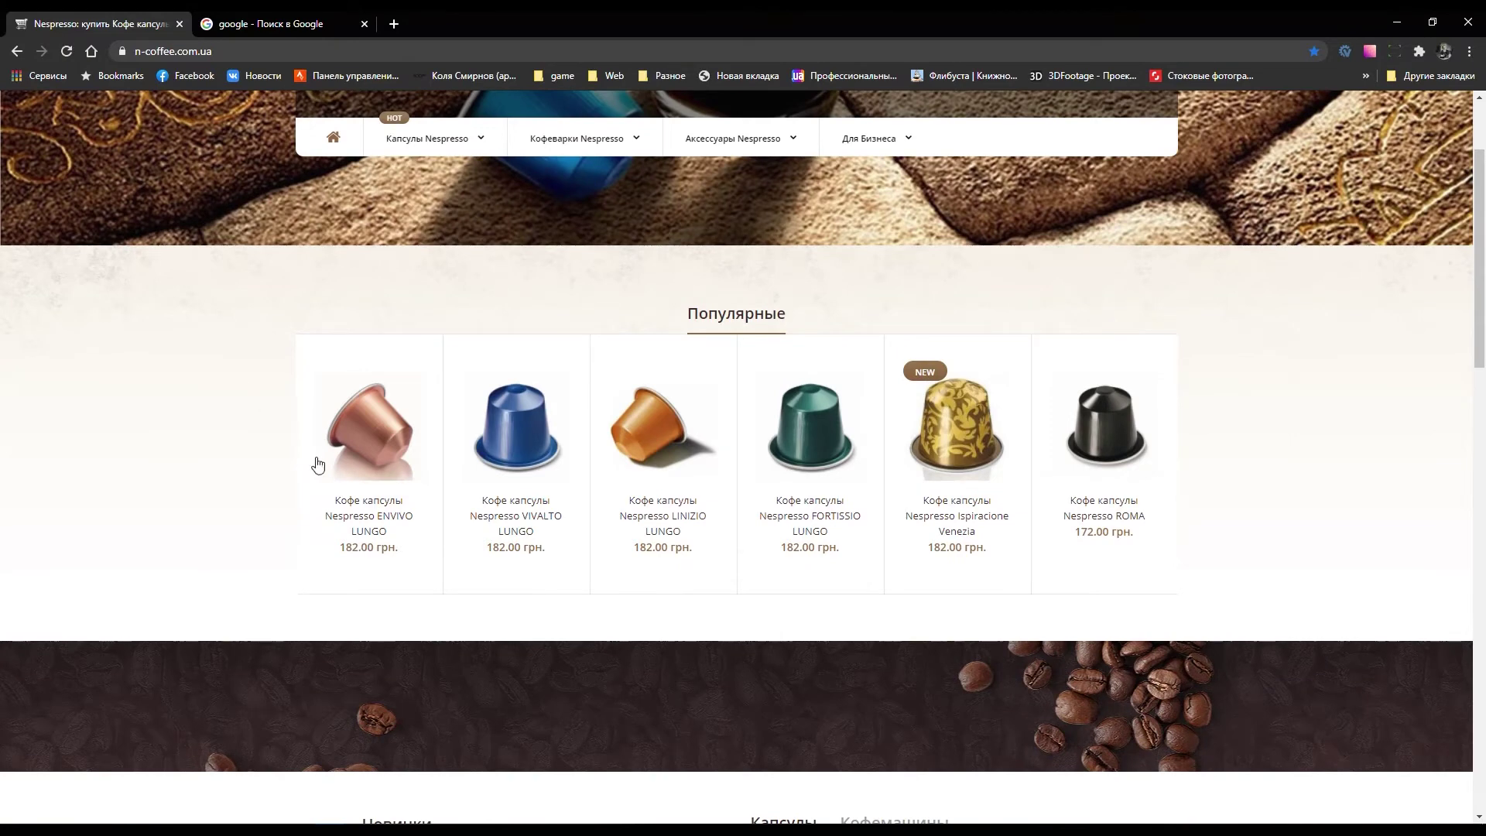
{"action": "left_click", "coordinate": [582, 431]}
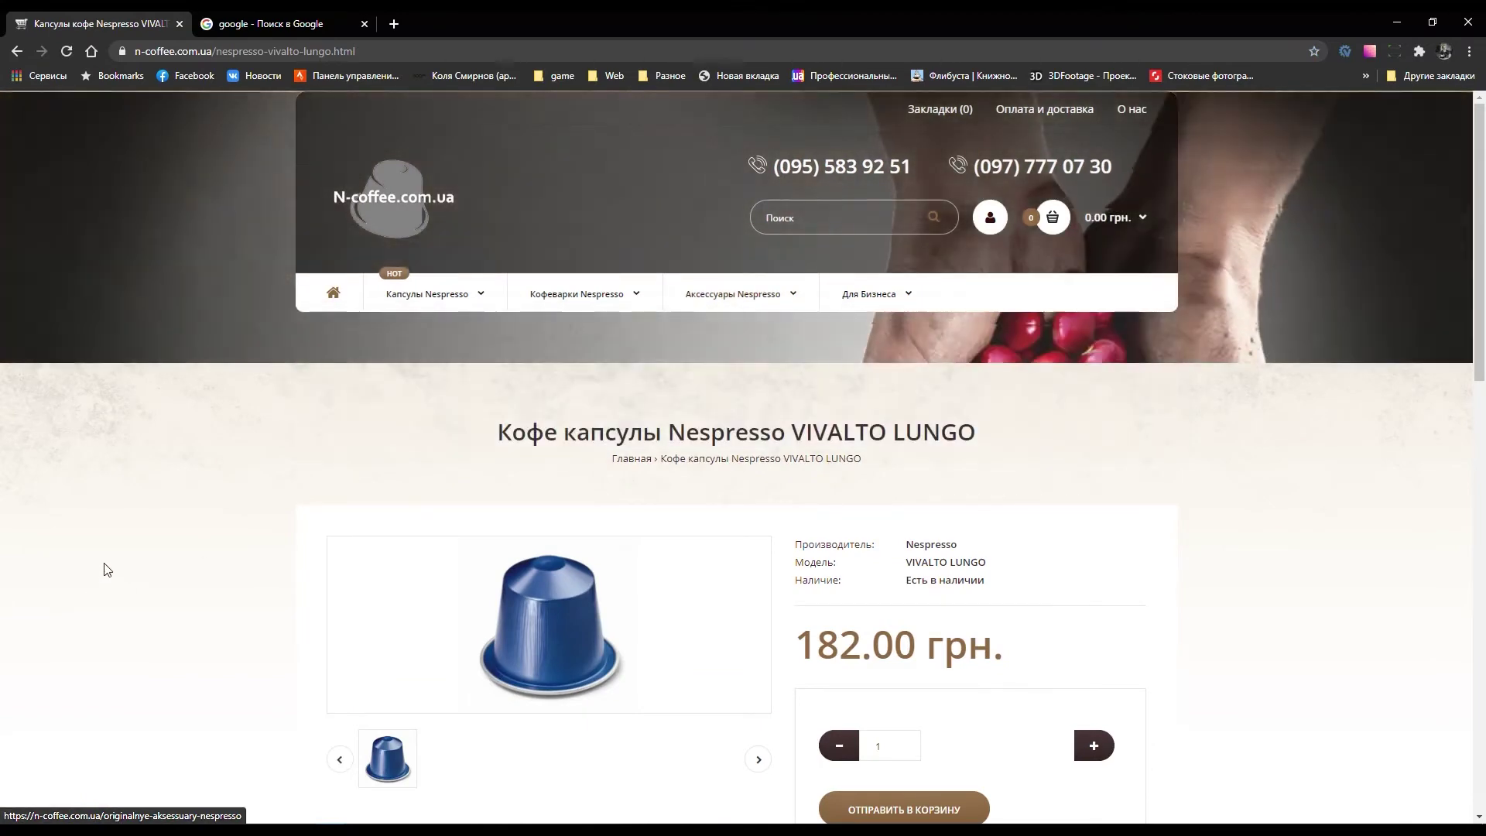
{"action": "scroll", "coordinate": [100, 564], "scroll_direction": "down", "scroll_amount": 2}
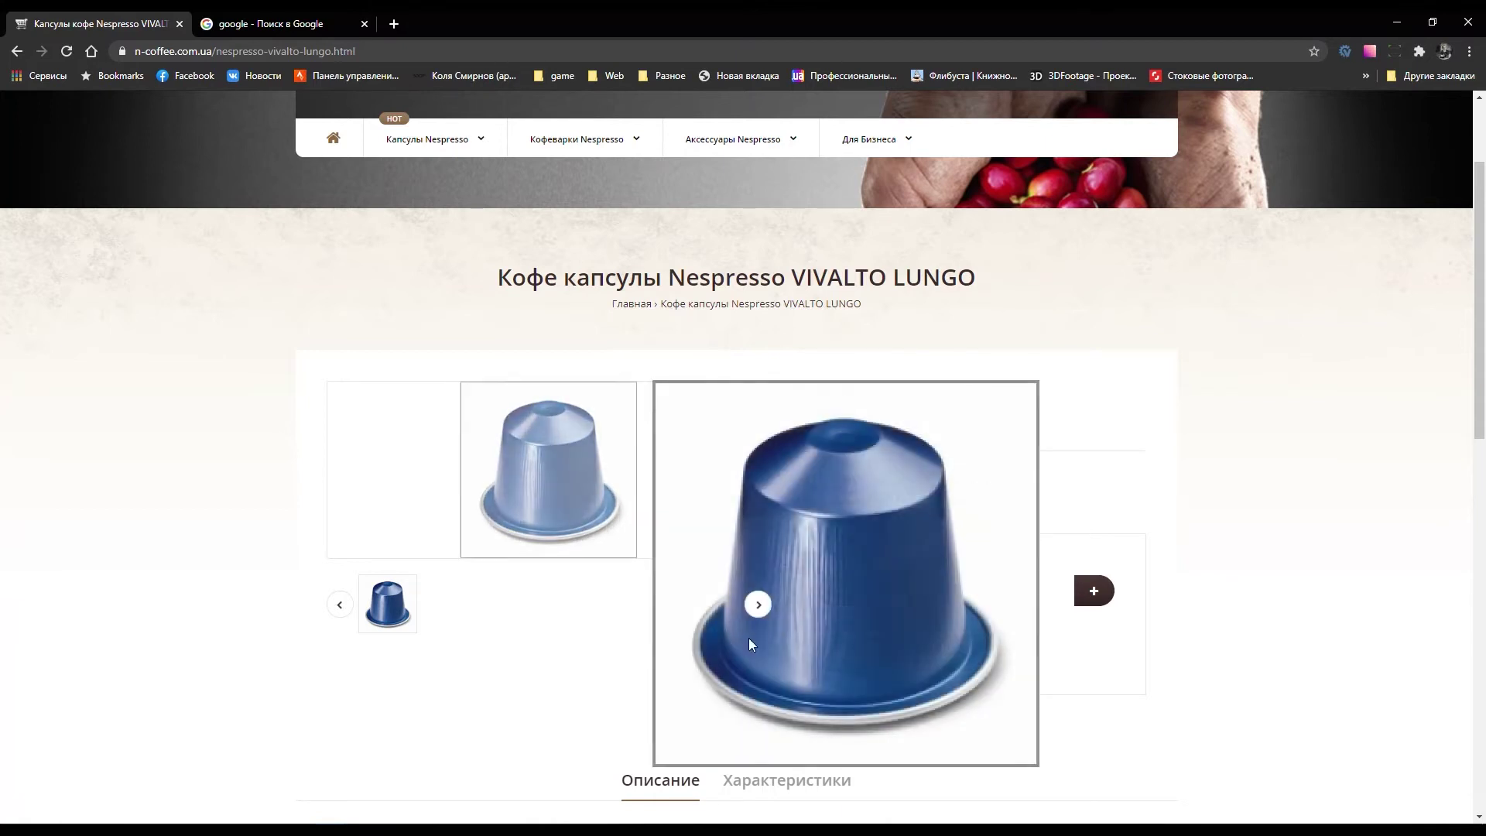
{"action": "scroll", "coordinate": [926, 548], "scroll_direction": "up", "scroll_amount": 1}
{"action": "scroll", "coordinate": [926, 549], "scroll_direction": "up", "scroll_amount": 2}
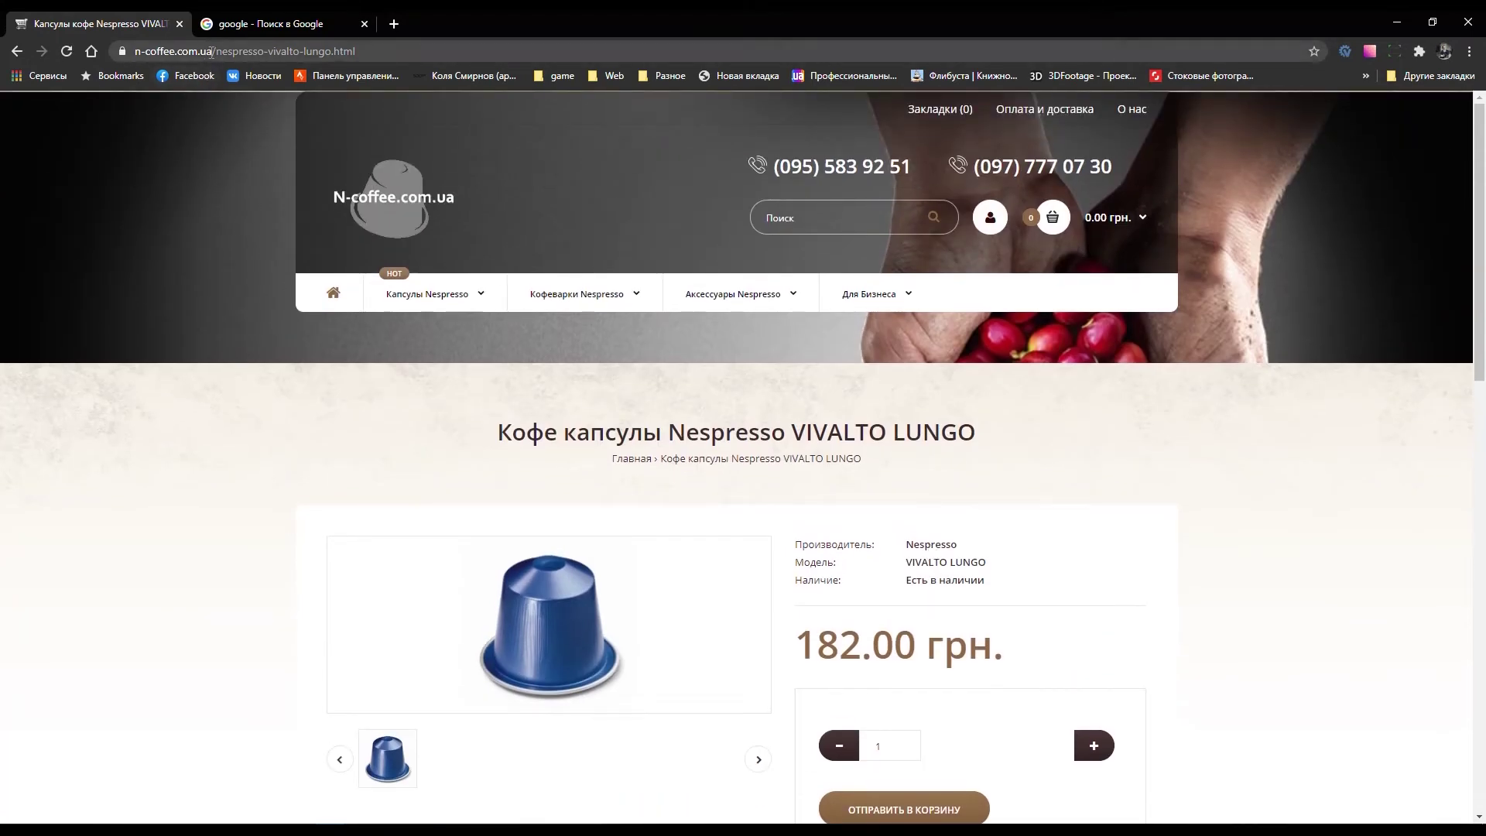
{"action": "left_click_drag", "start_coordinate": [212, 52], "coordinate": [126, 53]}
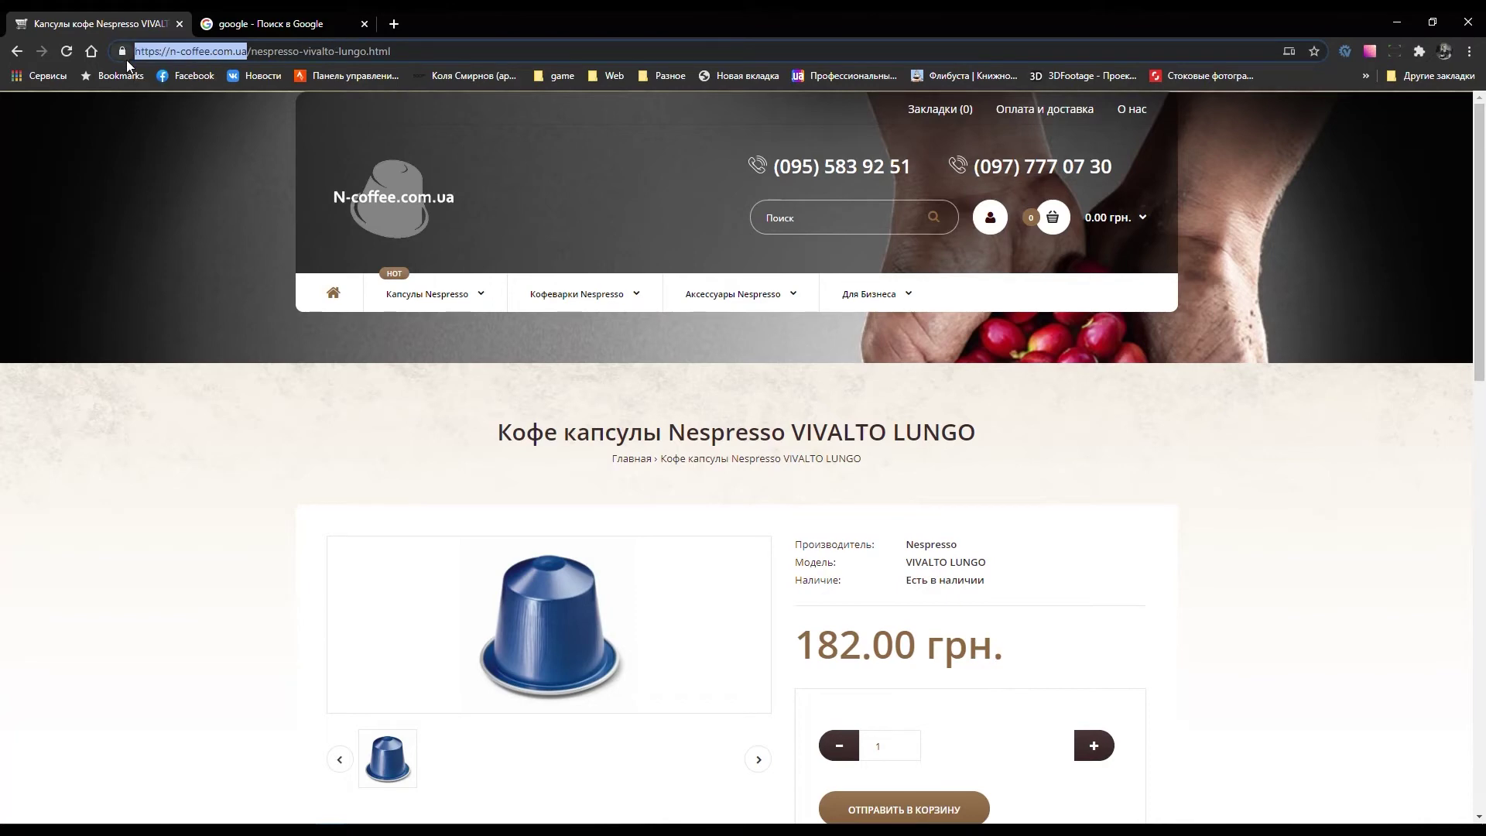
{"action": "key", "text": "ctrl+t"}
{"action": "left_click", "coordinate": [266, 50]}
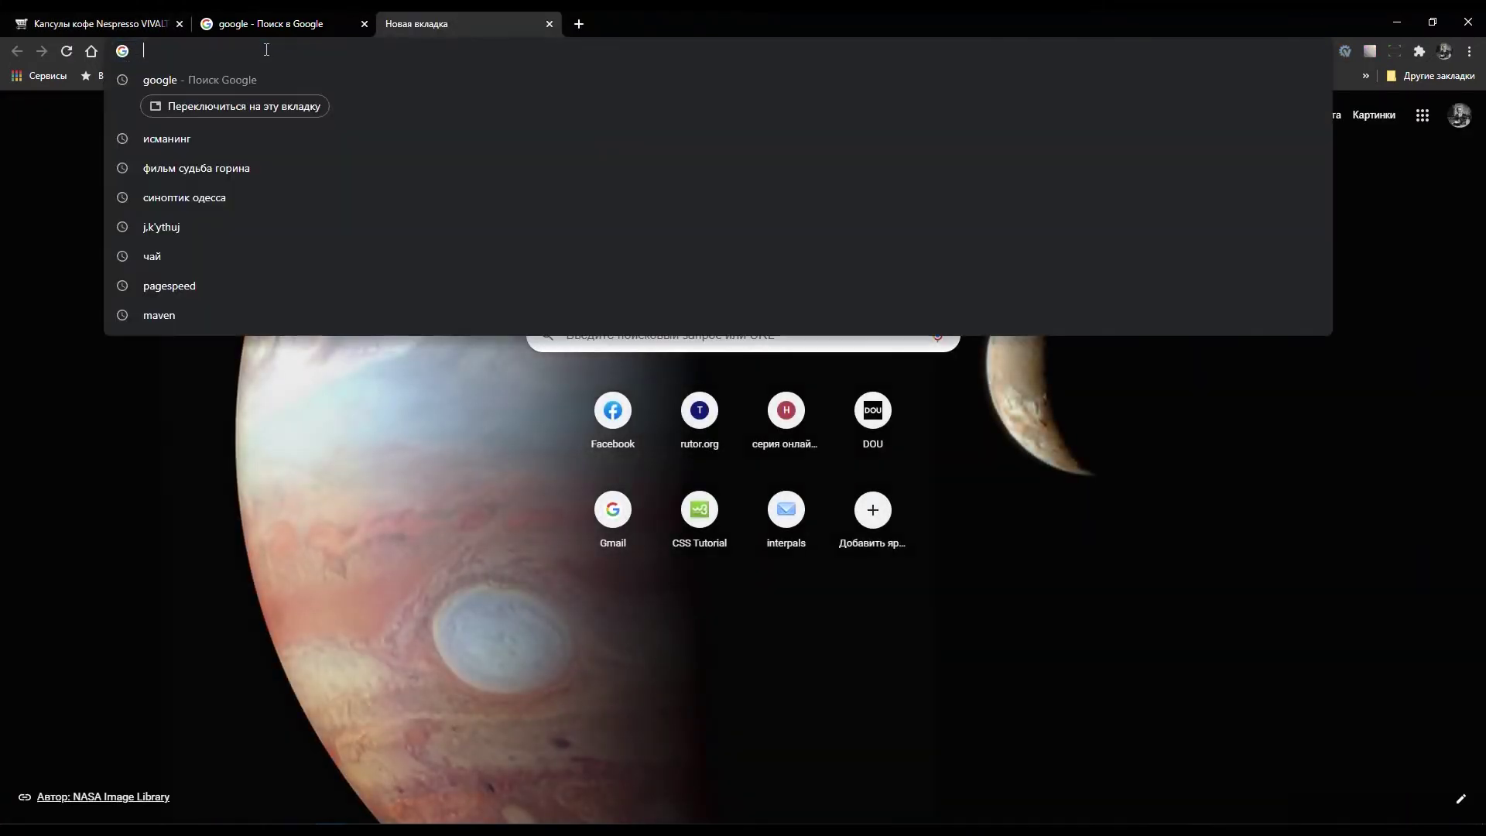
{"action": "type", "text": "pages"}
{"action": "key", "text": "Return"}
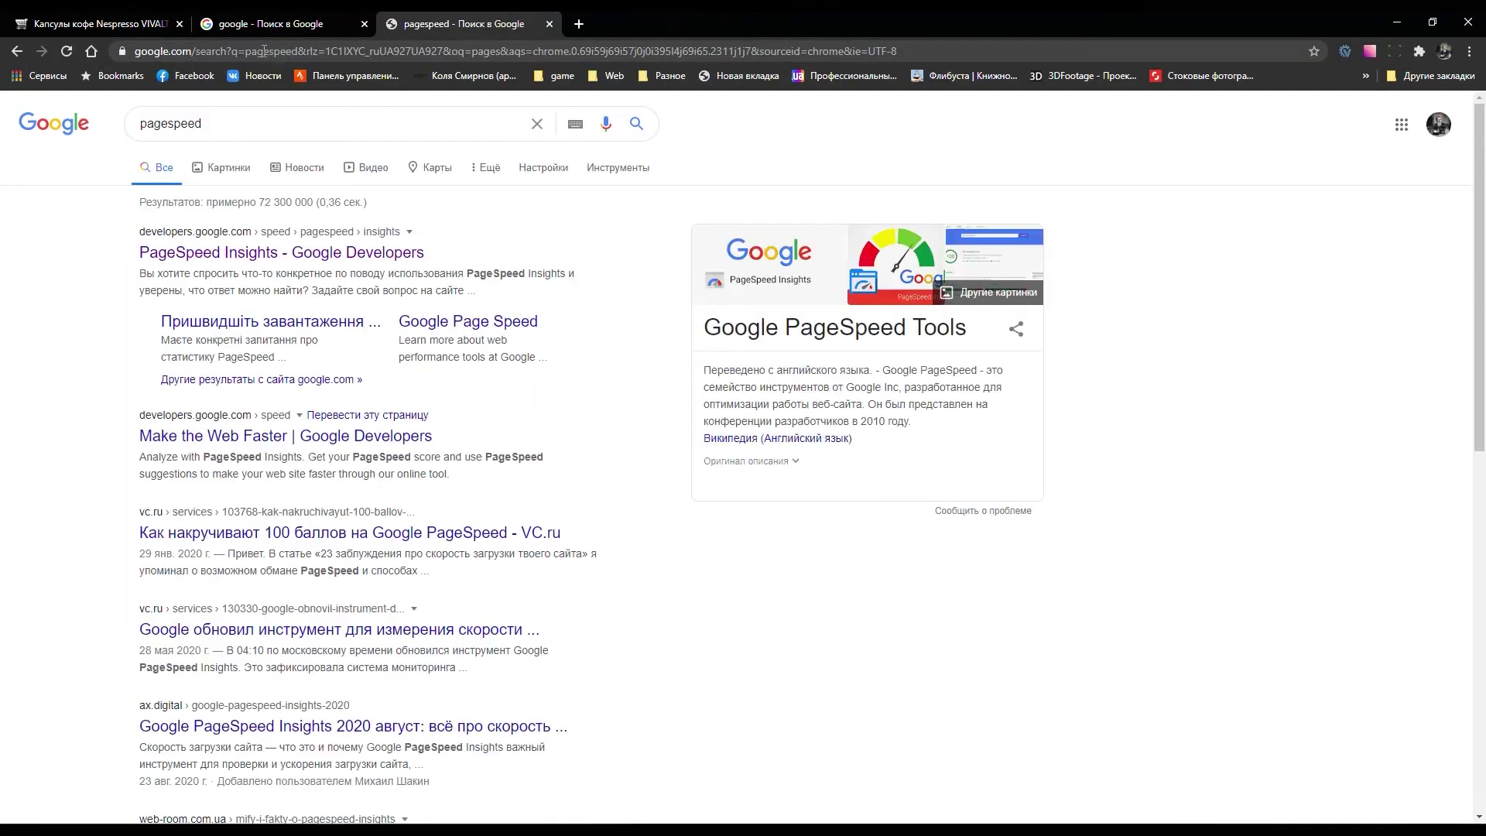
{"action": "left_click", "coordinate": [255, 253]}
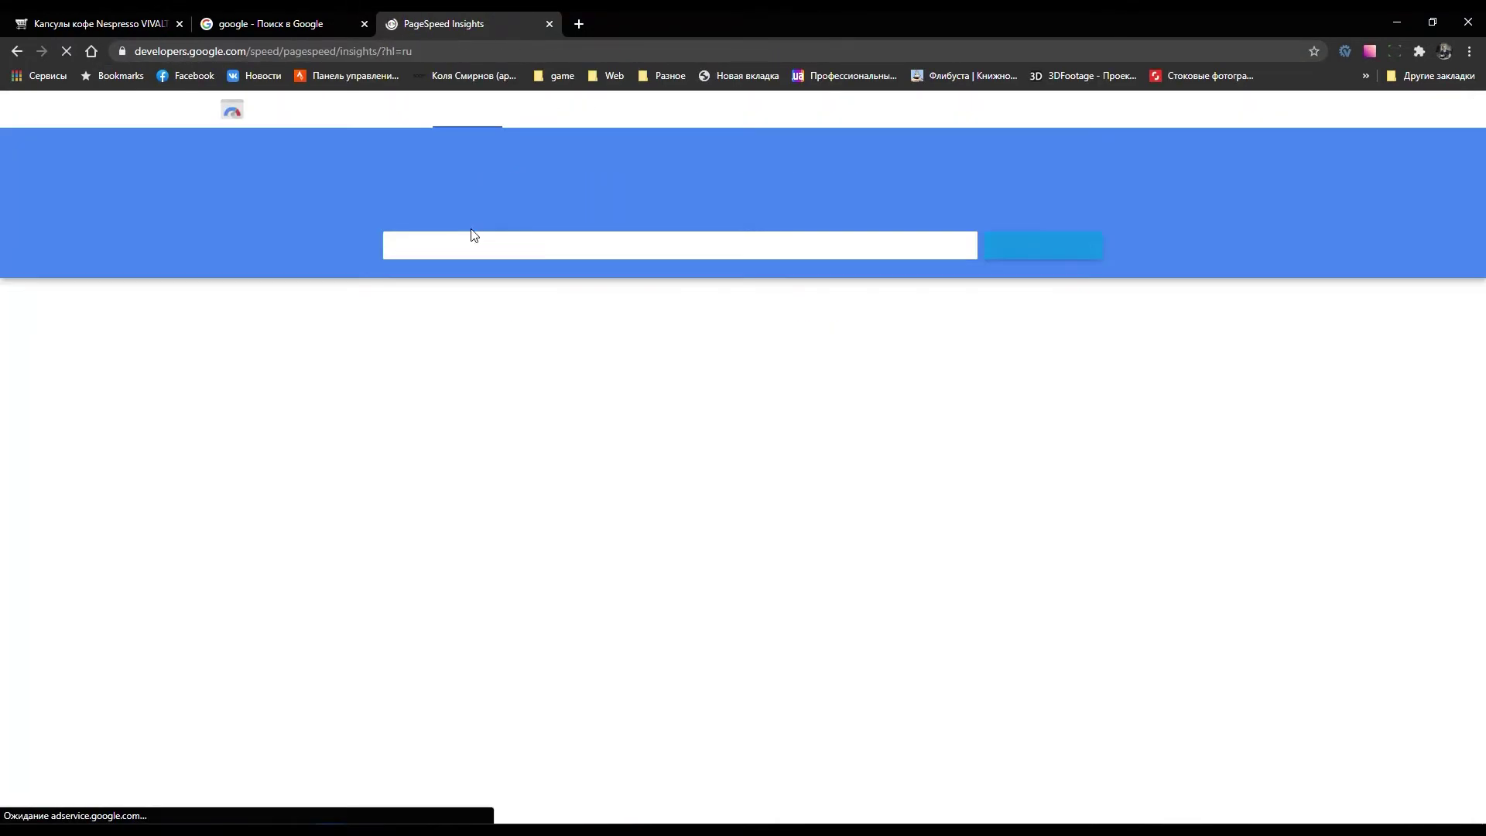
{"action": "left_click", "coordinate": [516, 243]}
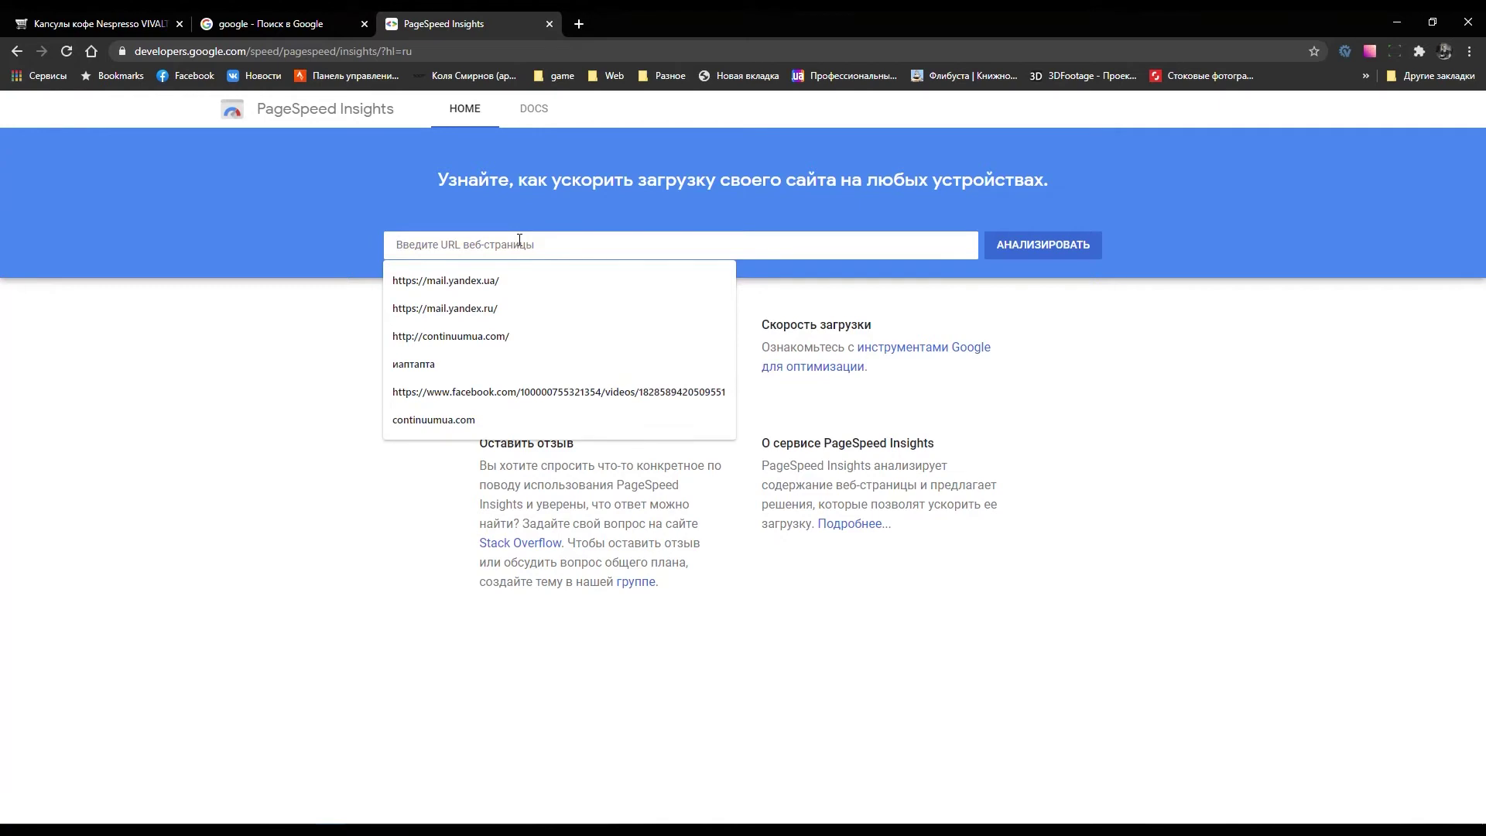
{"action": "type", "text": "https://n-coffee.com.ua/"}
{"action": "left_click", "coordinate": [1068, 255]}
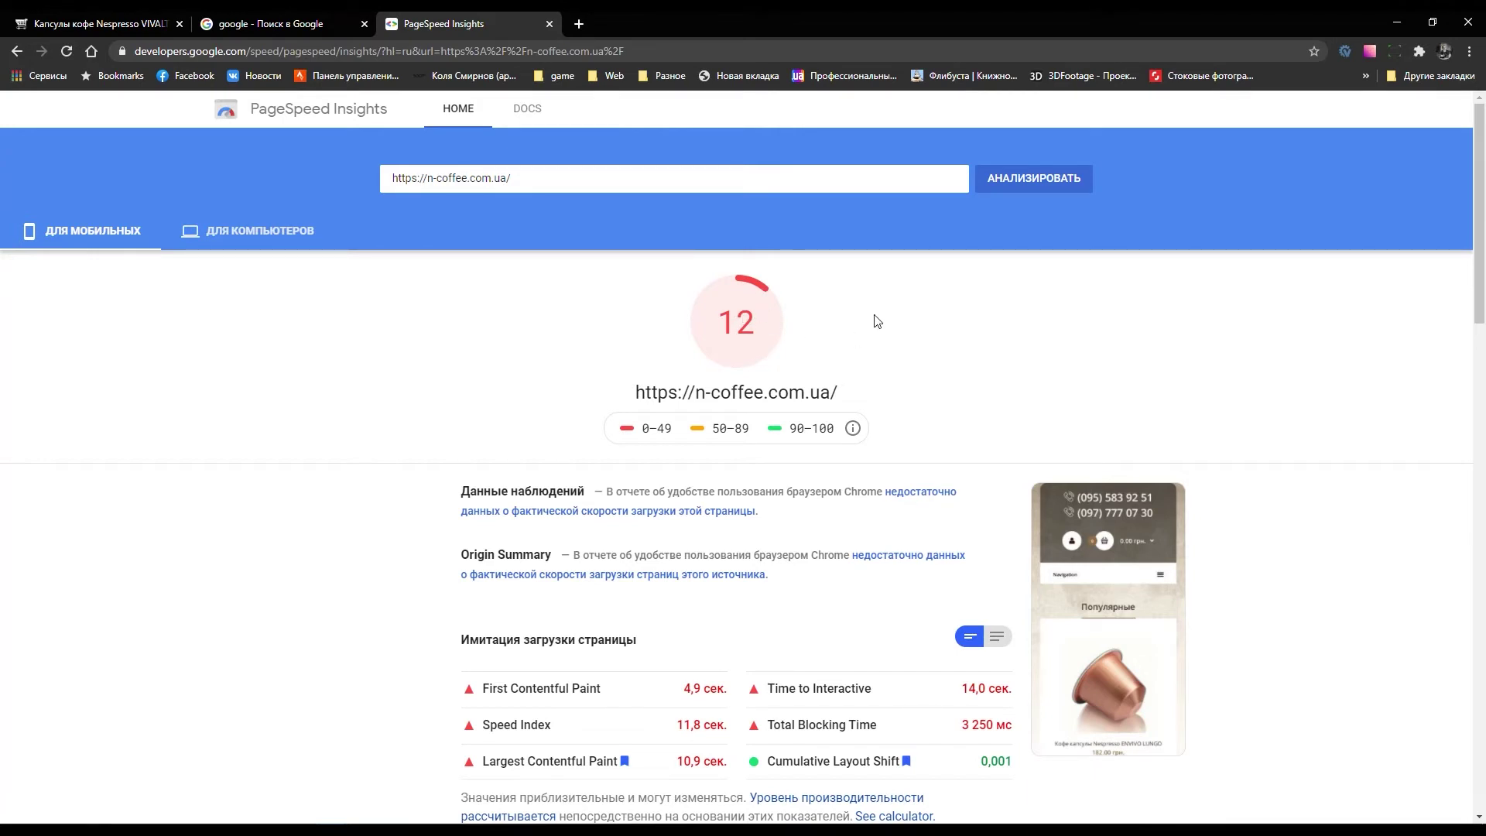
Compare the desktop score of 52 with the mobile score of 12.
{"action": "left_click", "coordinate": [257, 242]}
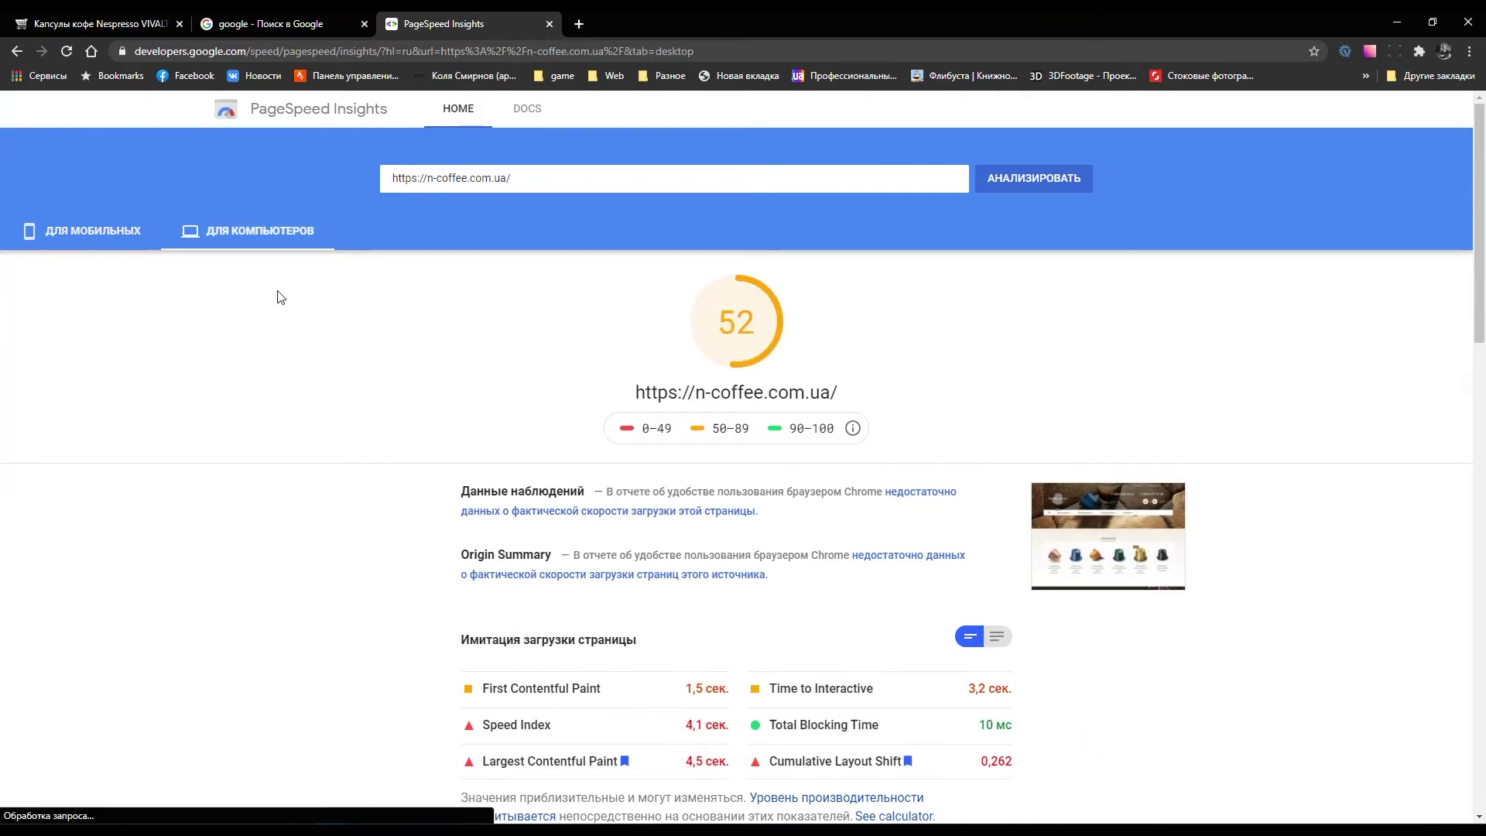
{"action": "left_click", "coordinate": [89, 231]}
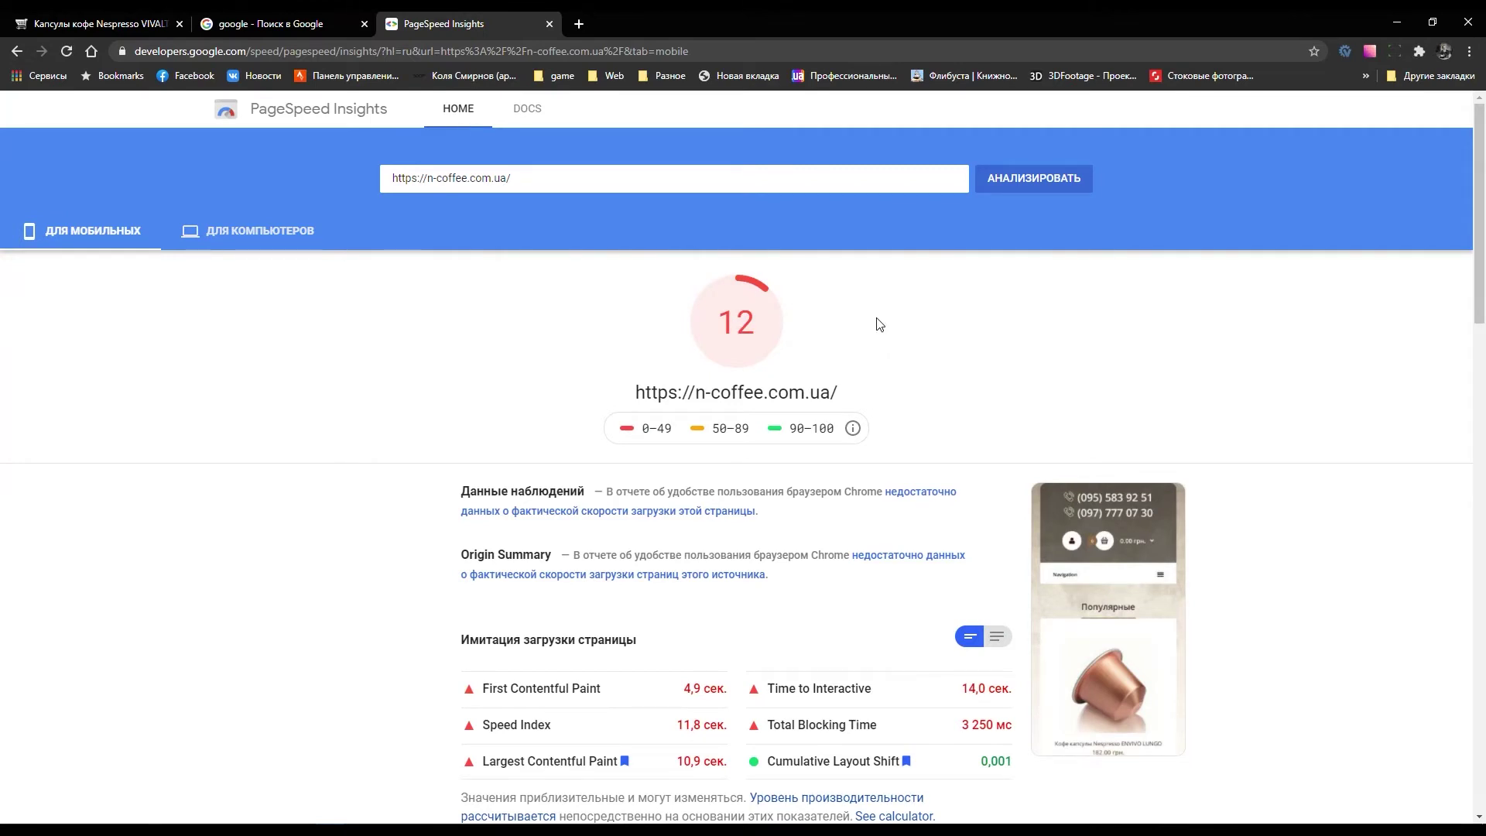
{"action": "scroll", "coordinate": [874, 329], "scroll_direction": "down", "scroll_amount": 4}
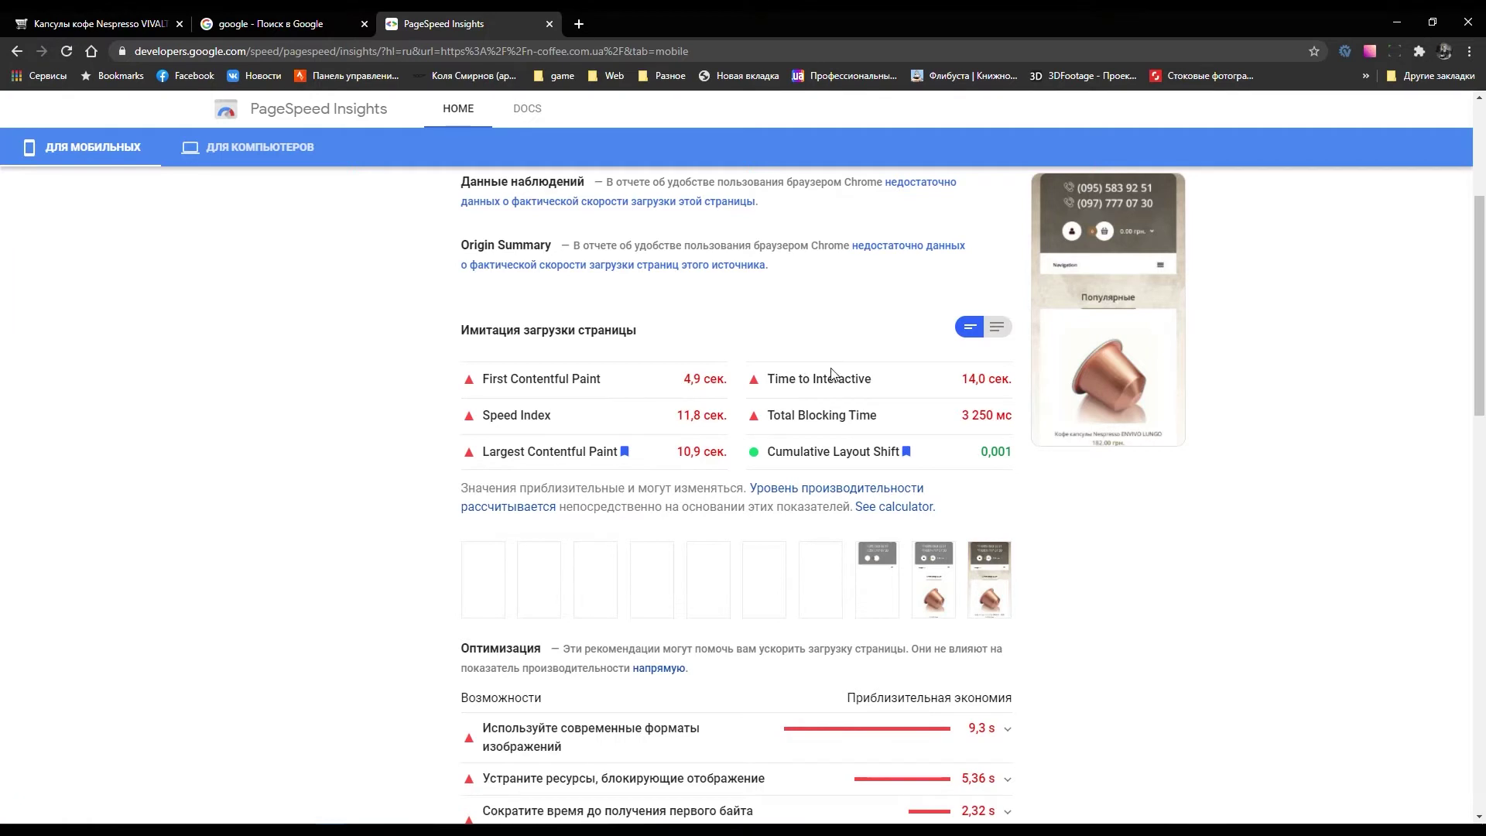
{"action": "scroll", "coordinate": [831, 373], "scroll_direction": "down", "scroll_amount": 1}
{"action": "scroll", "coordinate": [831, 373], "scroll_direction": "down", "scroll_amount": 1}
{"action": "scroll", "coordinate": [834, 374], "scroll_direction": "down", "scroll_amount": 1}
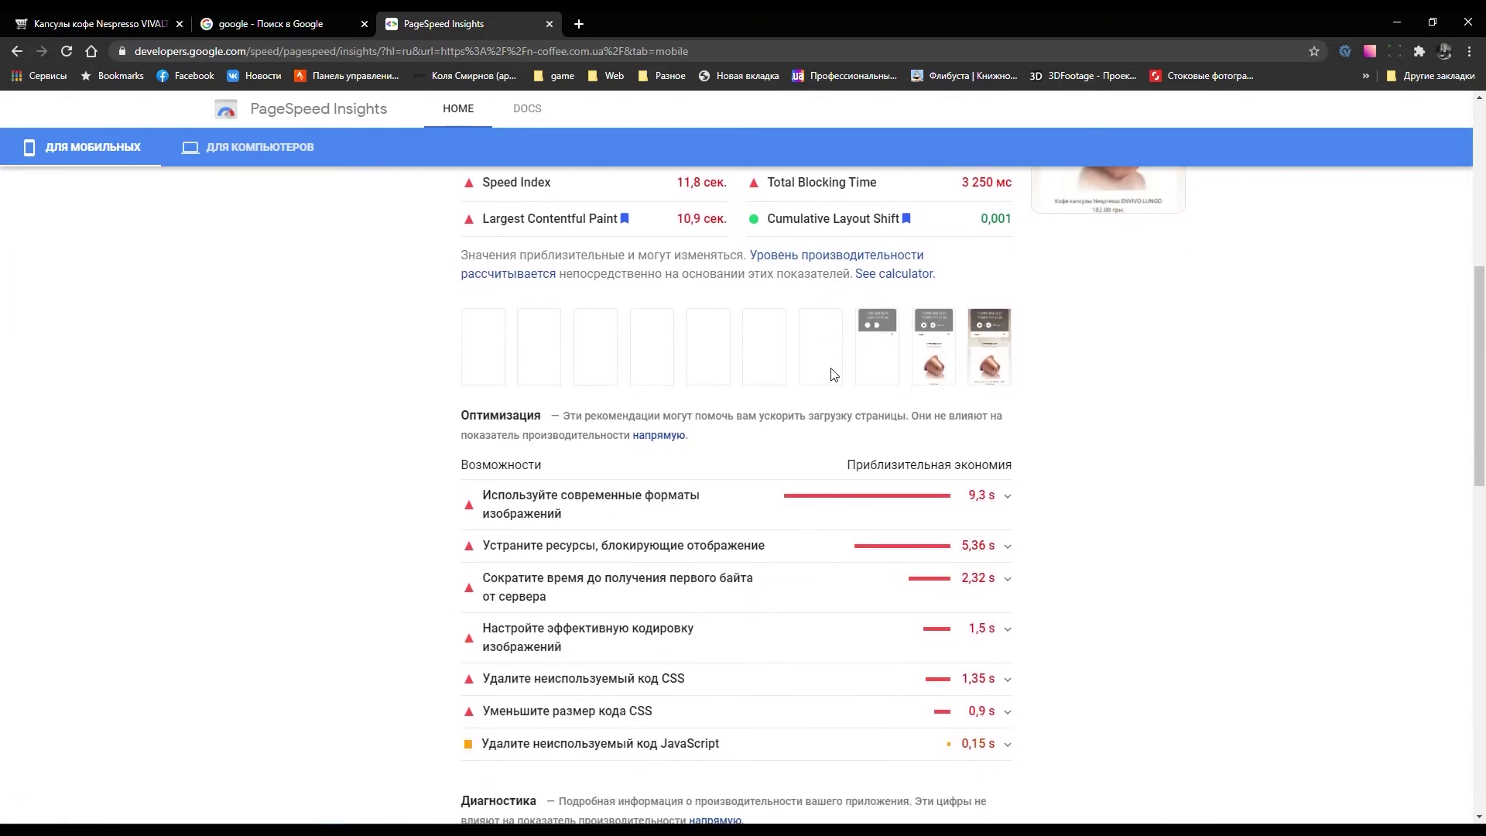
{"action": "scroll", "coordinate": [833, 374], "scroll_direction": "down", "scroll_amount": 1}
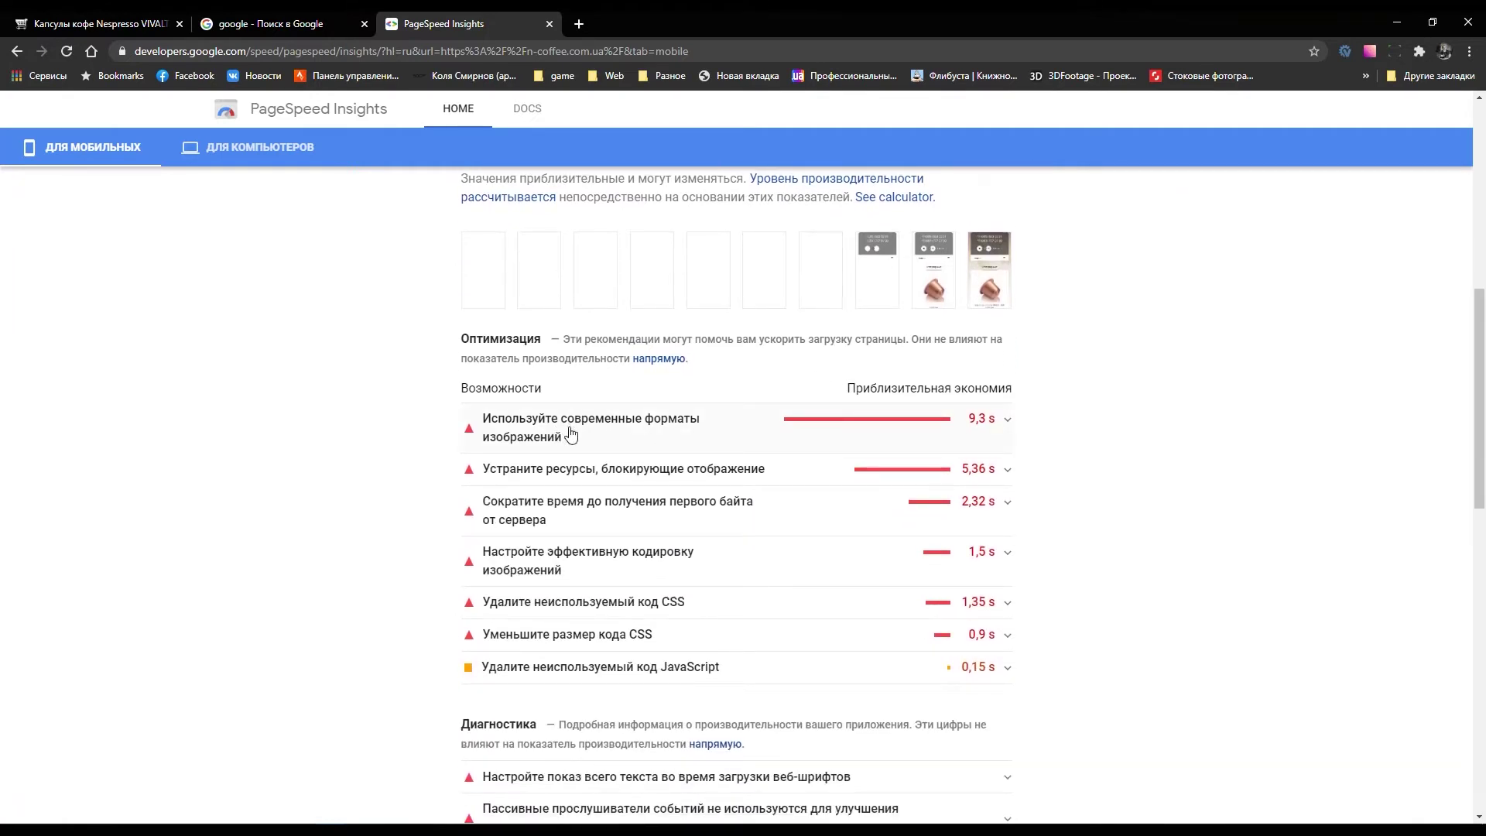
Expand the render-blocking resources and server response time recommendations.
{"action": "left_click", "coordinate": [691, 473]}
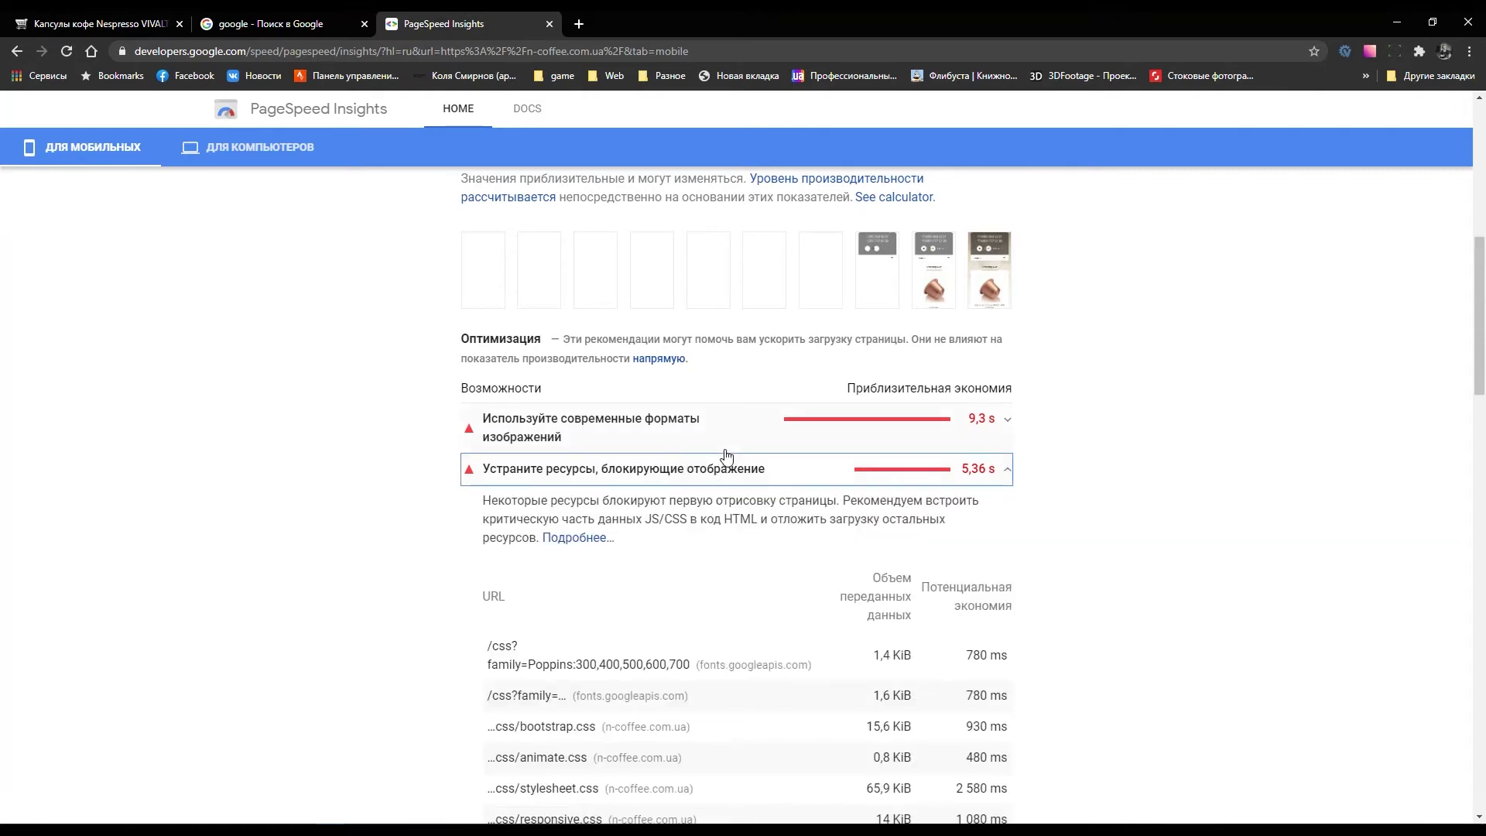
{"action": "scroll", "coordinate": [726, 456], "scroll_direction": "down", "scroll_amount": 3}
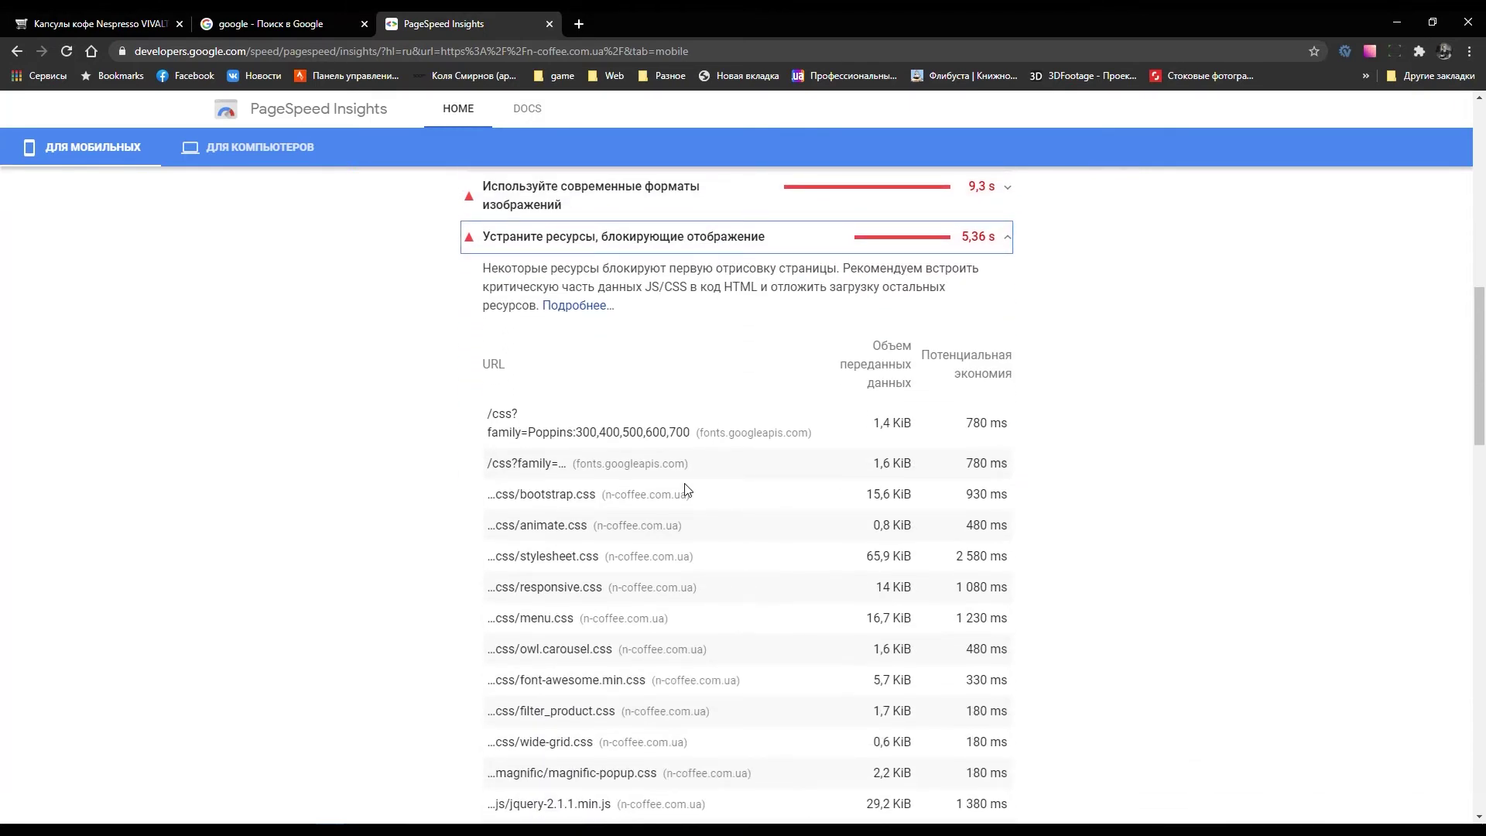
{"action": "scroll", "coordinate": [684, 484], "scroll_direction": "down", "scroll_amount": 2}
{"action": "scroll", "coordinate": [669, 462], "scroll_direction": "down", "scroll_amount": 3}
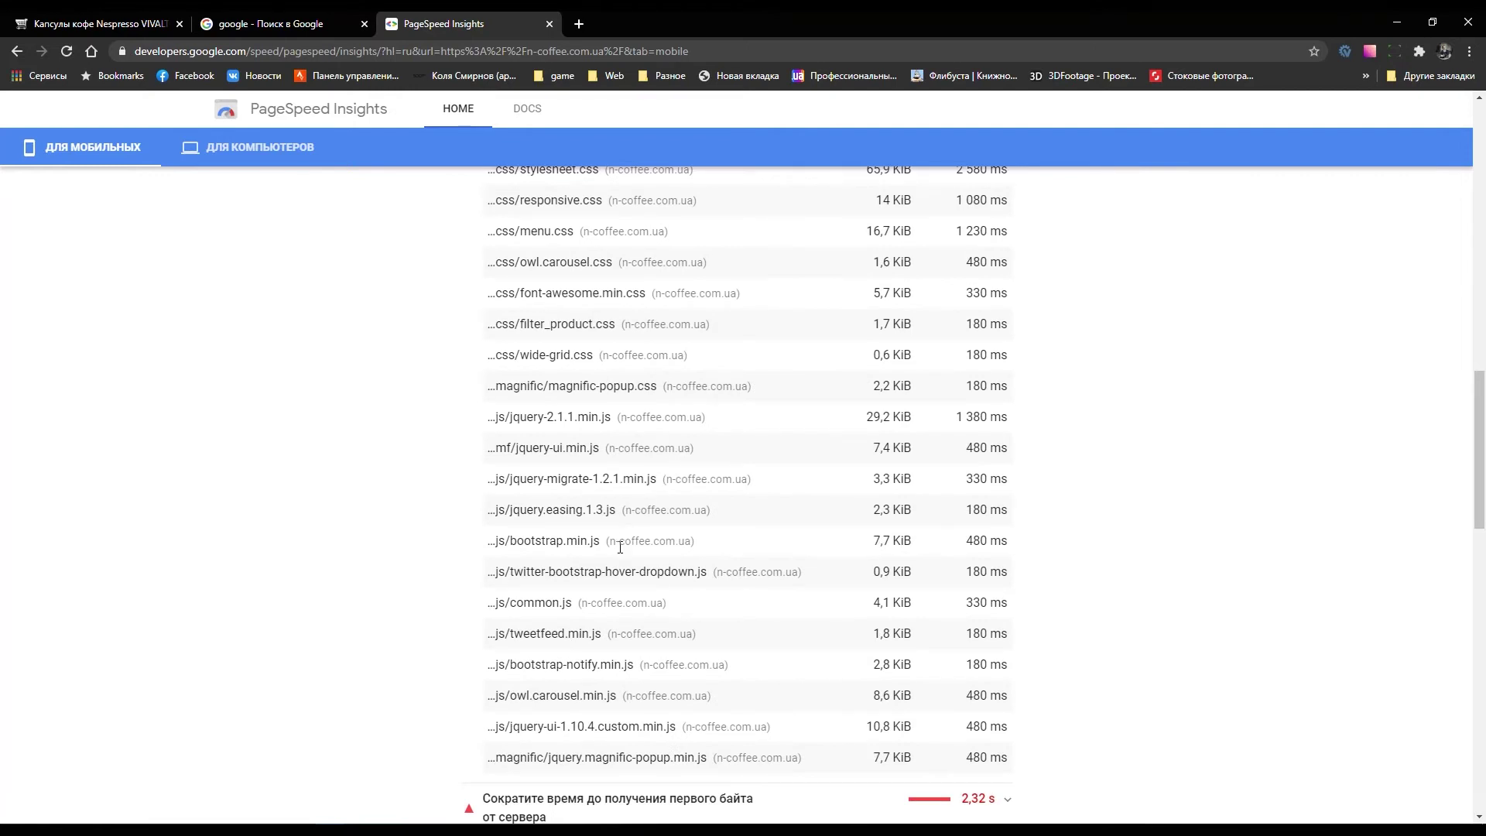
{"action": "scroll", "coordinate": [620, 547], "scroll_direction": "down", "scroll_amount": 1}
{"action": "scroll", "coordinate": [626, 542], "scroll_direction": "down", "scroll_amount": 2}
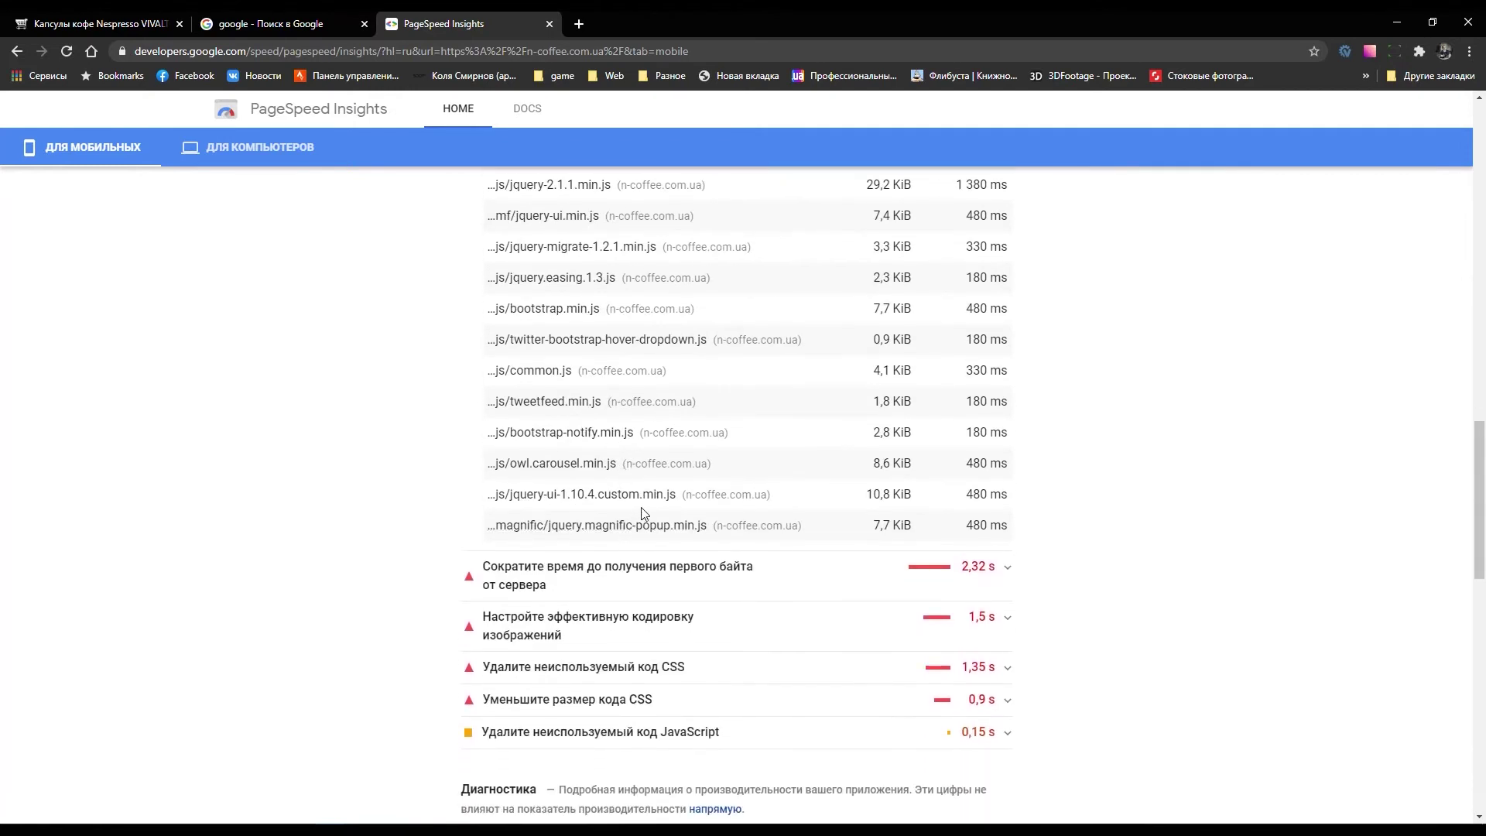
{"action": "scroll", "coordinate": [641, 512], "scroll_direction": "down", "scroll_amount": 1}
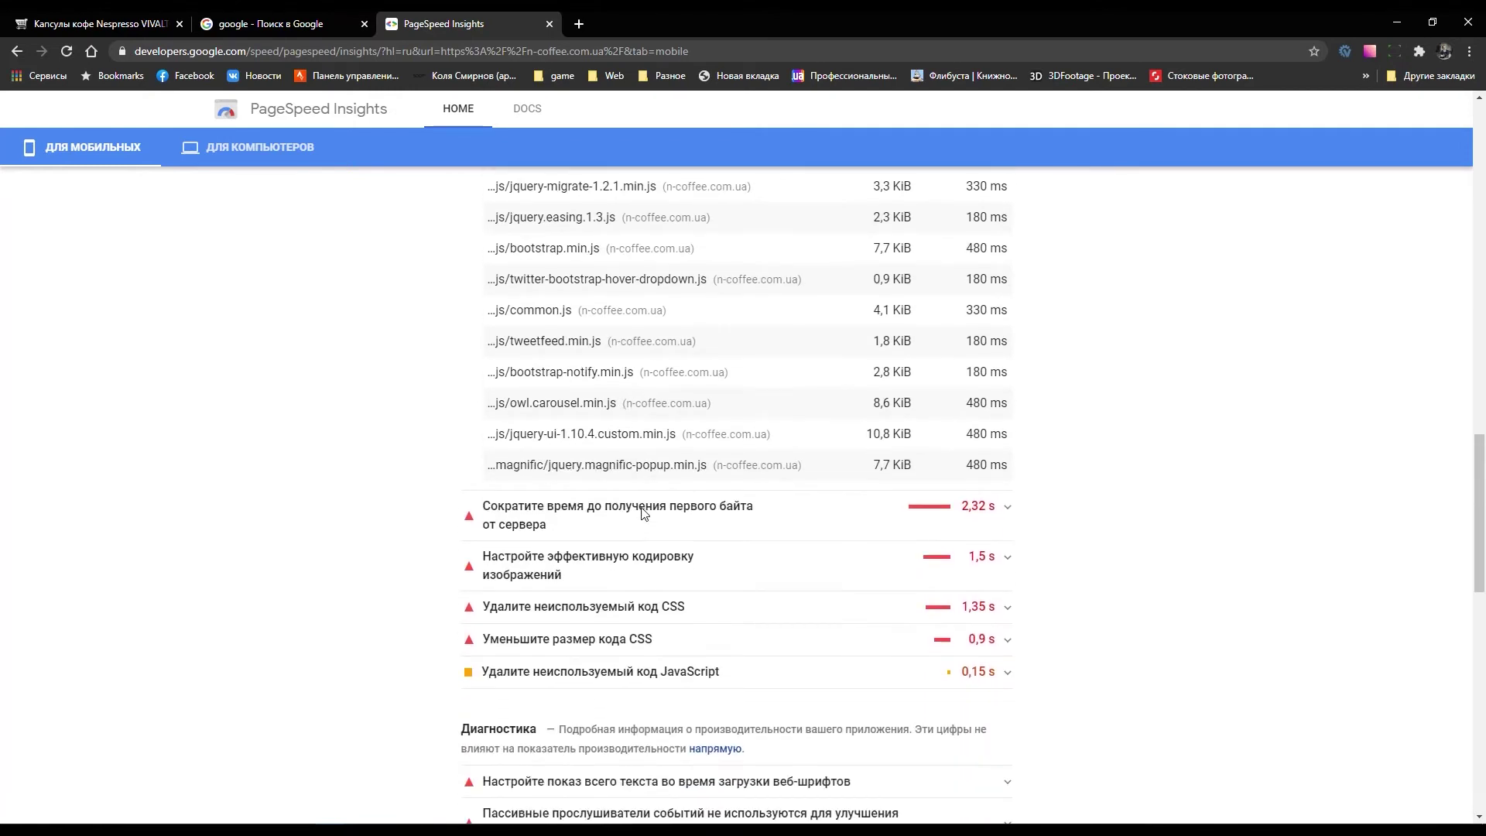
{"action": "left_click", "coordinate": [716, 492]}
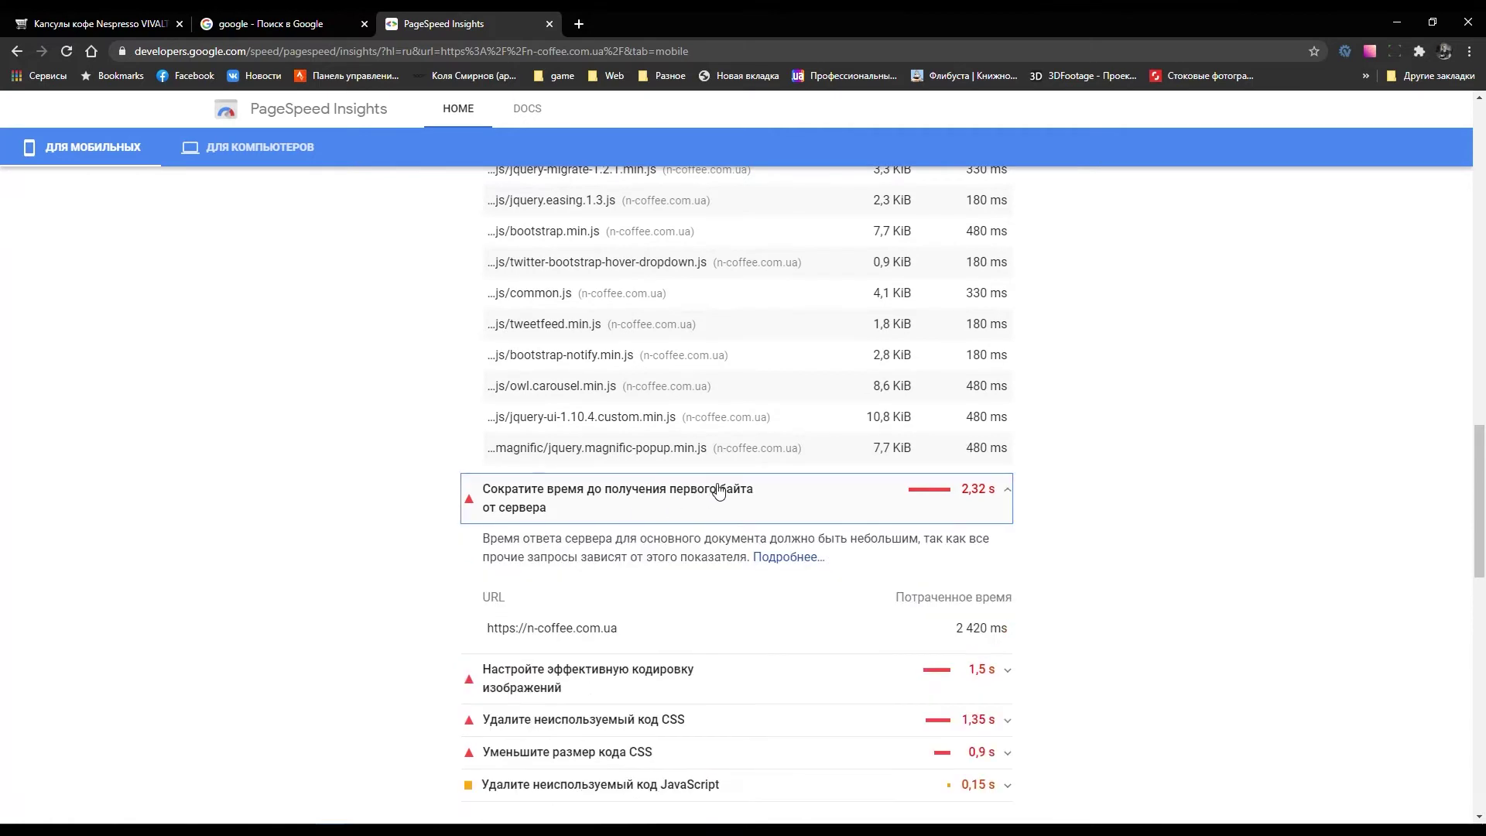
{"action": "left_click", "coordinate": [718, 491]}
{"action": "scroll", "coordinate": [697, 489], "scroll_direction": "down", "scroll_amount": 1}
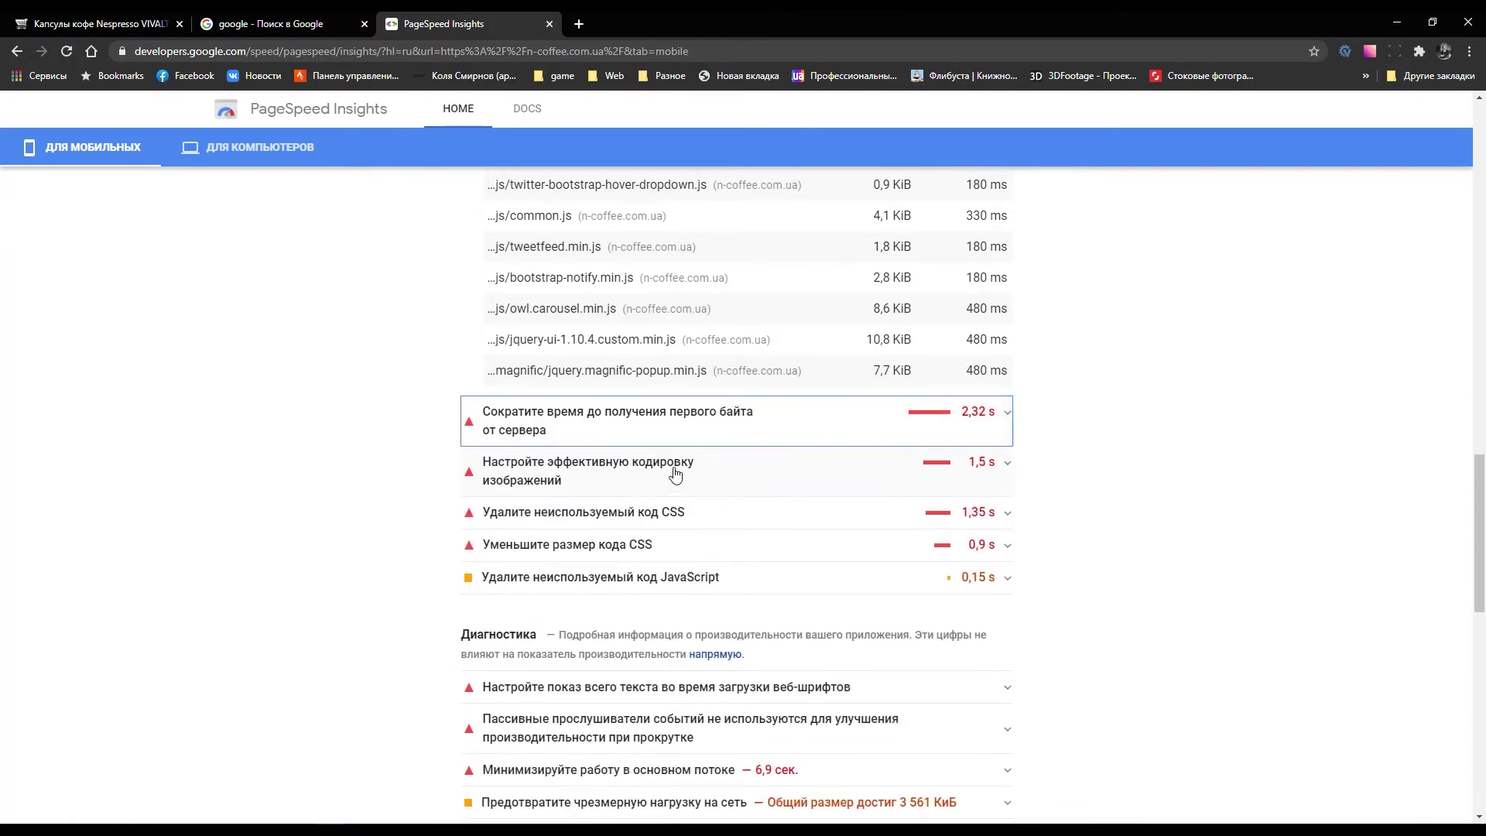
Review the image encoding, unused CSS and minify-CSS recommendations, opening the flagged stylesheet.css.
{"action": "left_click", "coordinate": [675, 475]}
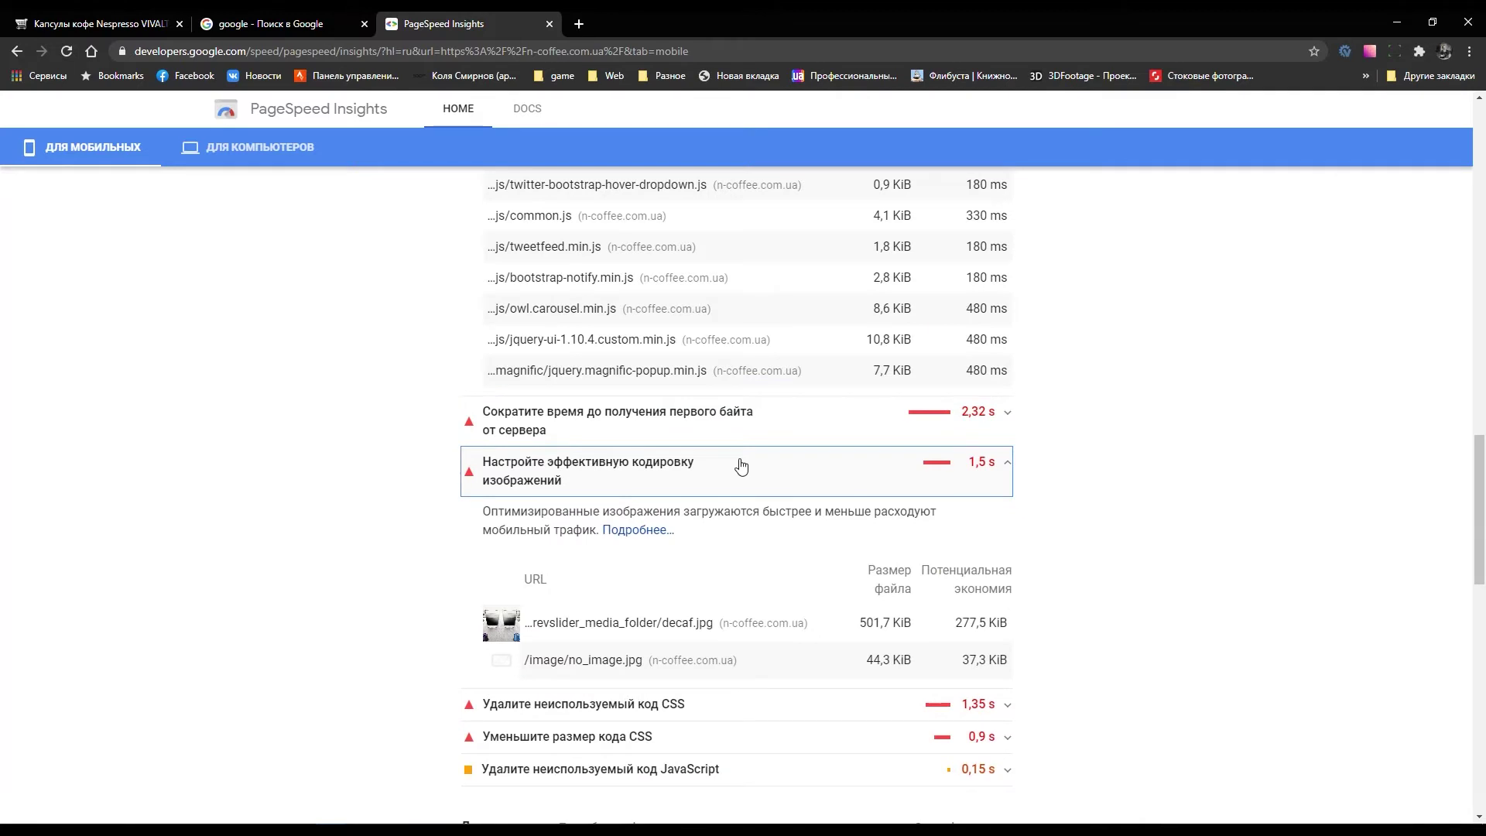
{"action": "scroll", "coordinate": [740, 465], "scroll_direction": "down", "scroll_amount": 2}
{"action": "left_click", "coordinate": [634, 557]}
{"action": "scroll", "coordinate": [725, 477], "scroll_direction": "down", "scroll_amount": 2}
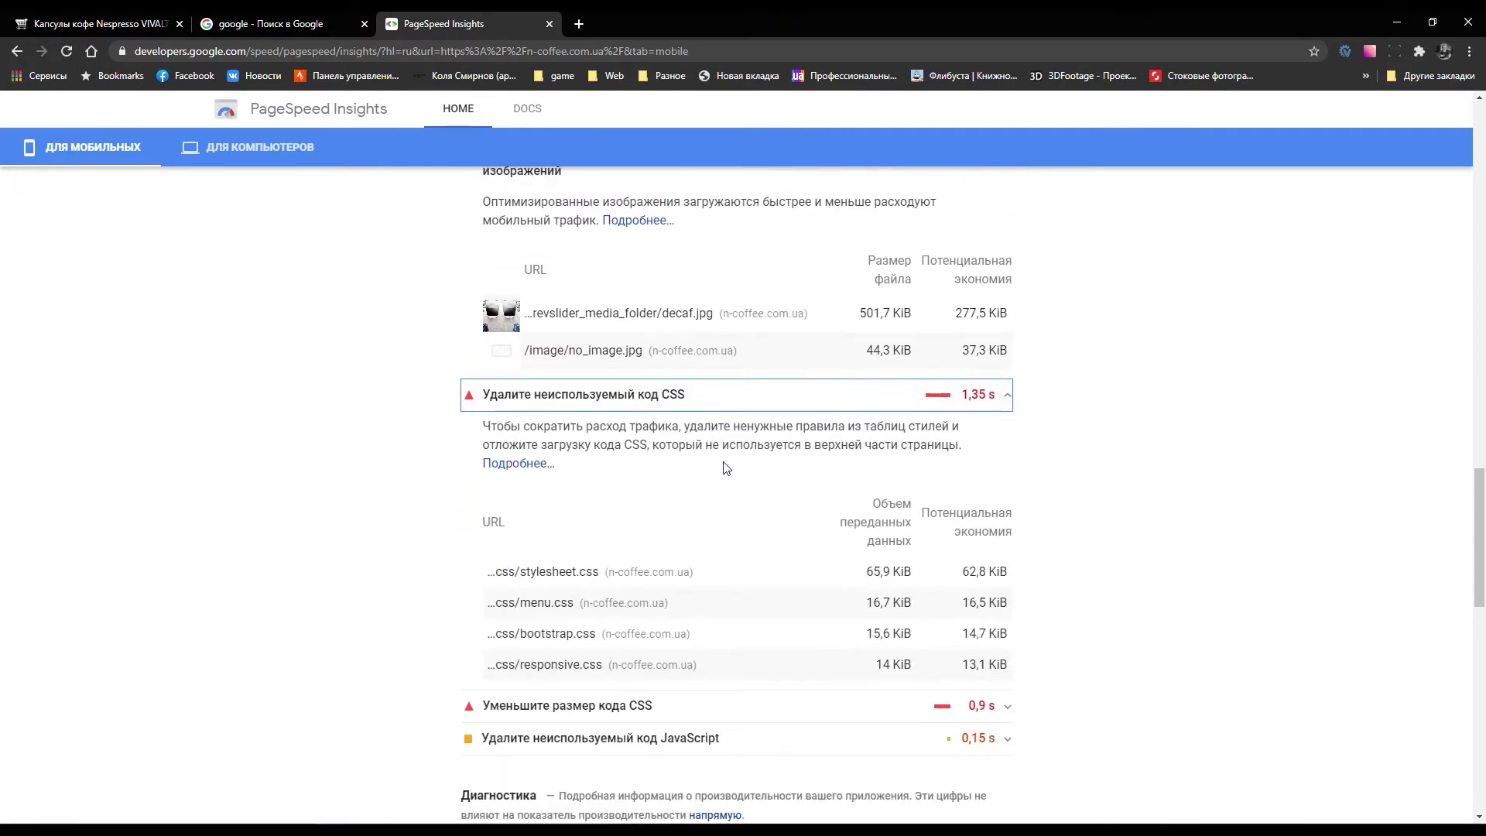
{"action": "left_click", "coordinate": [660, 397]}
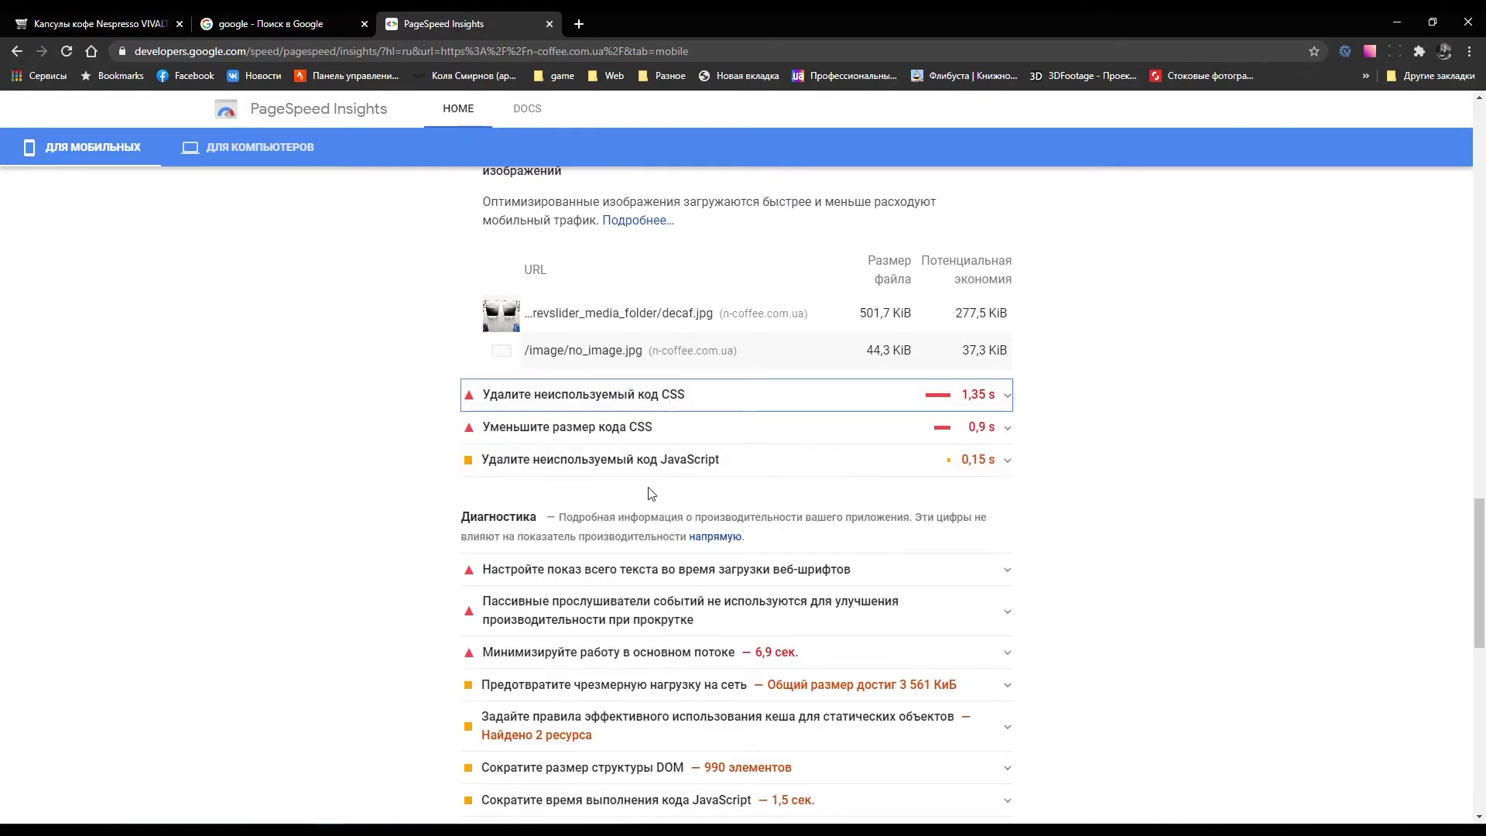
{"action": "left_click", "coordinate": [625, 432]}
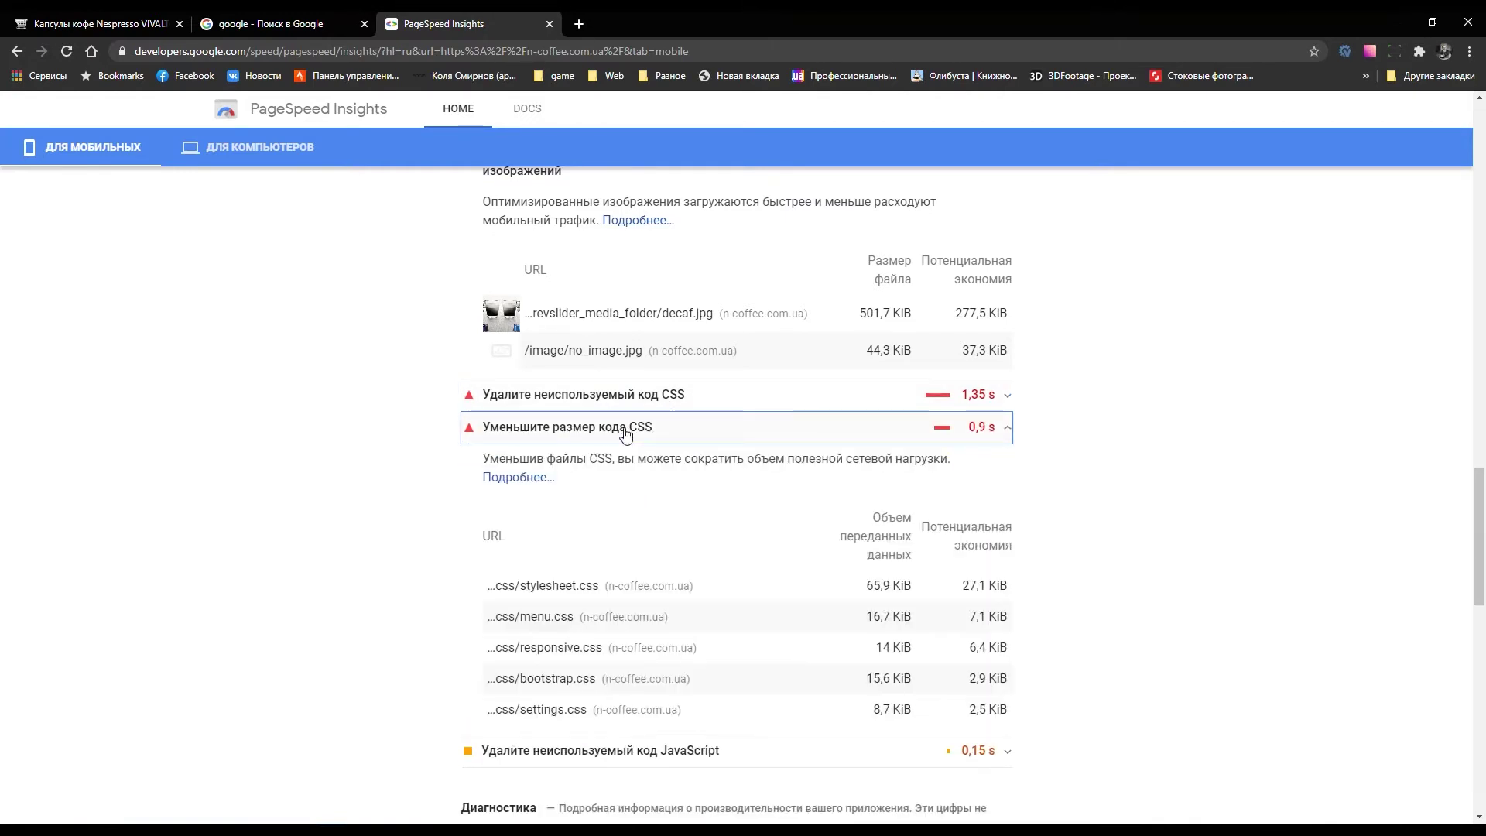
{"action": "left_click", "coordinate": [574, 588]}
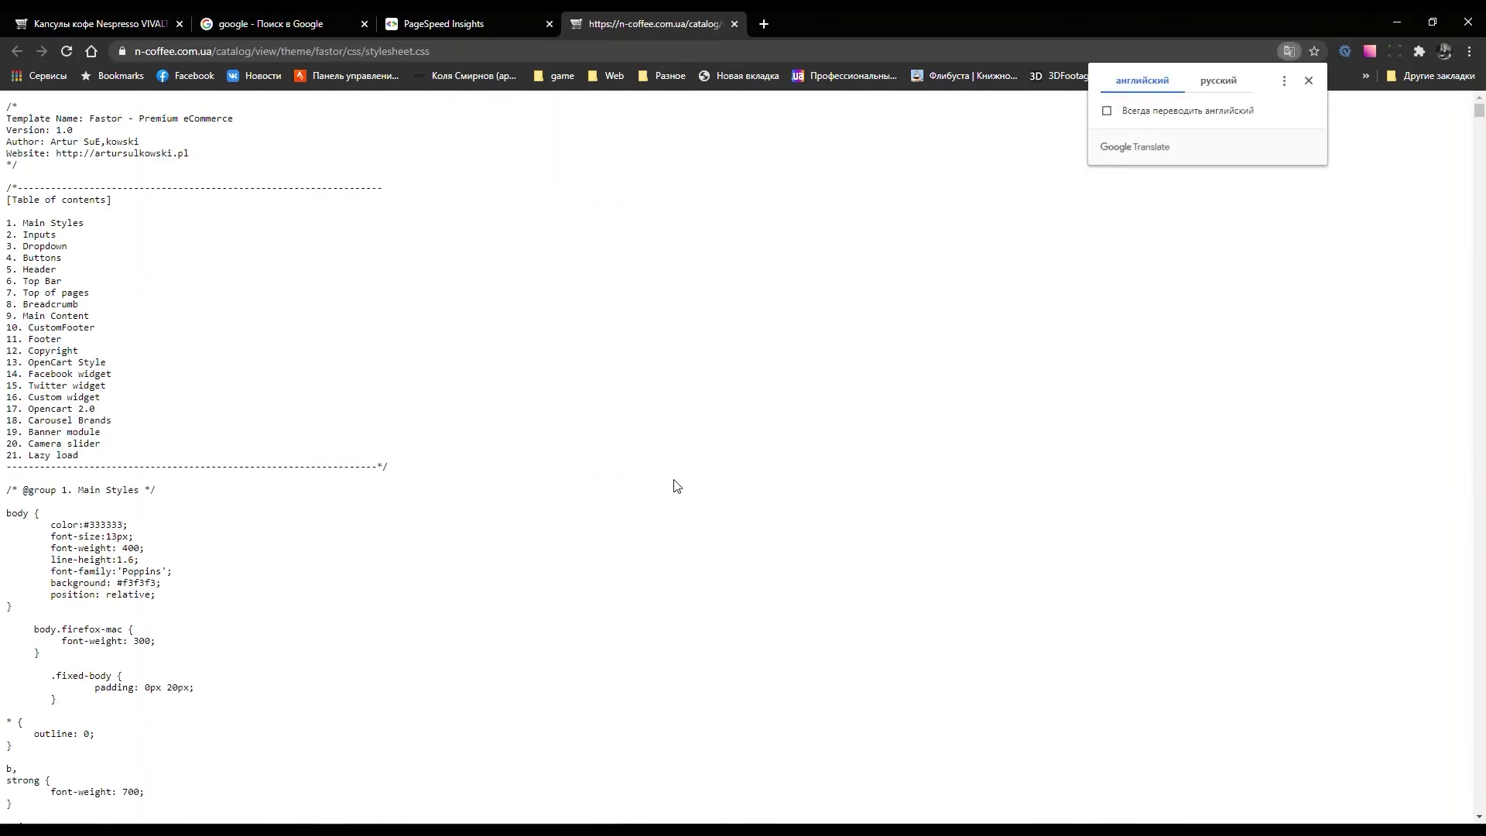
Read through the unminified Fastor theme stylesheet.css rules, glancing back at the PageSpeed report.
{"action": "scroll", "coordinate": [677, 486], "scroll_direction": "down", "scroll_amount": 3}
{"action": "scroll", "coordinate": [676, 486], "scroll_direction": "down", "scroll_amount": 1}
{"action": "scroll", "coordinate": [677, 484], "scroll_direction": "down", "scroll_amount": 1}
{"action": "scroll", "coordinate": [676, 484], "scroll_direction": "down", "scroll_amount": 3}
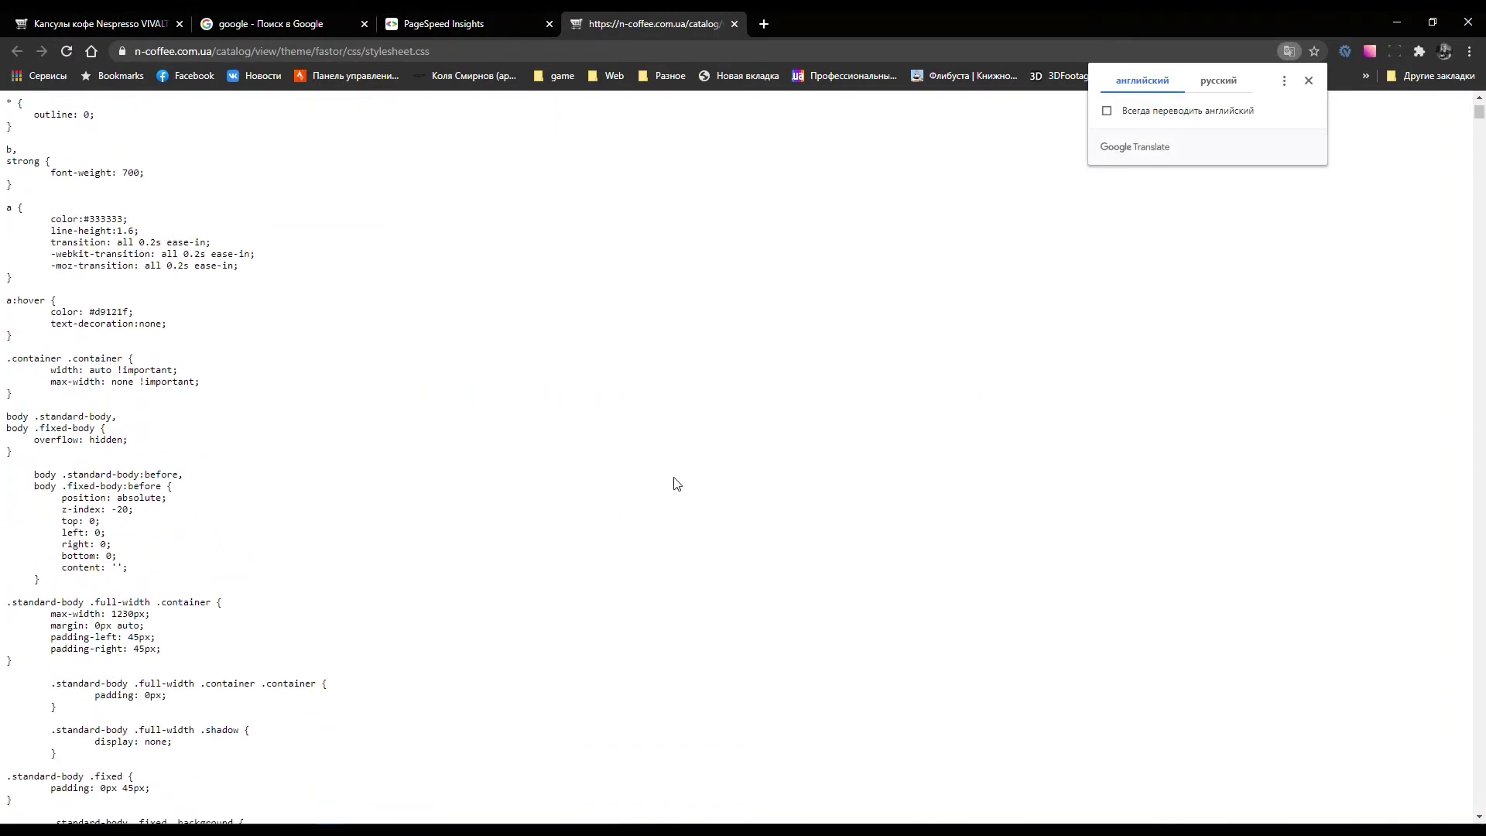
{"action": "scroll", "coordinate": [676, 484], "scroll_direction": "down", "scroll_amount": 1}
{"action": "scroll", "coordinate": [676, 484], "scroll_direction": "down", "scroll_amount": 1}
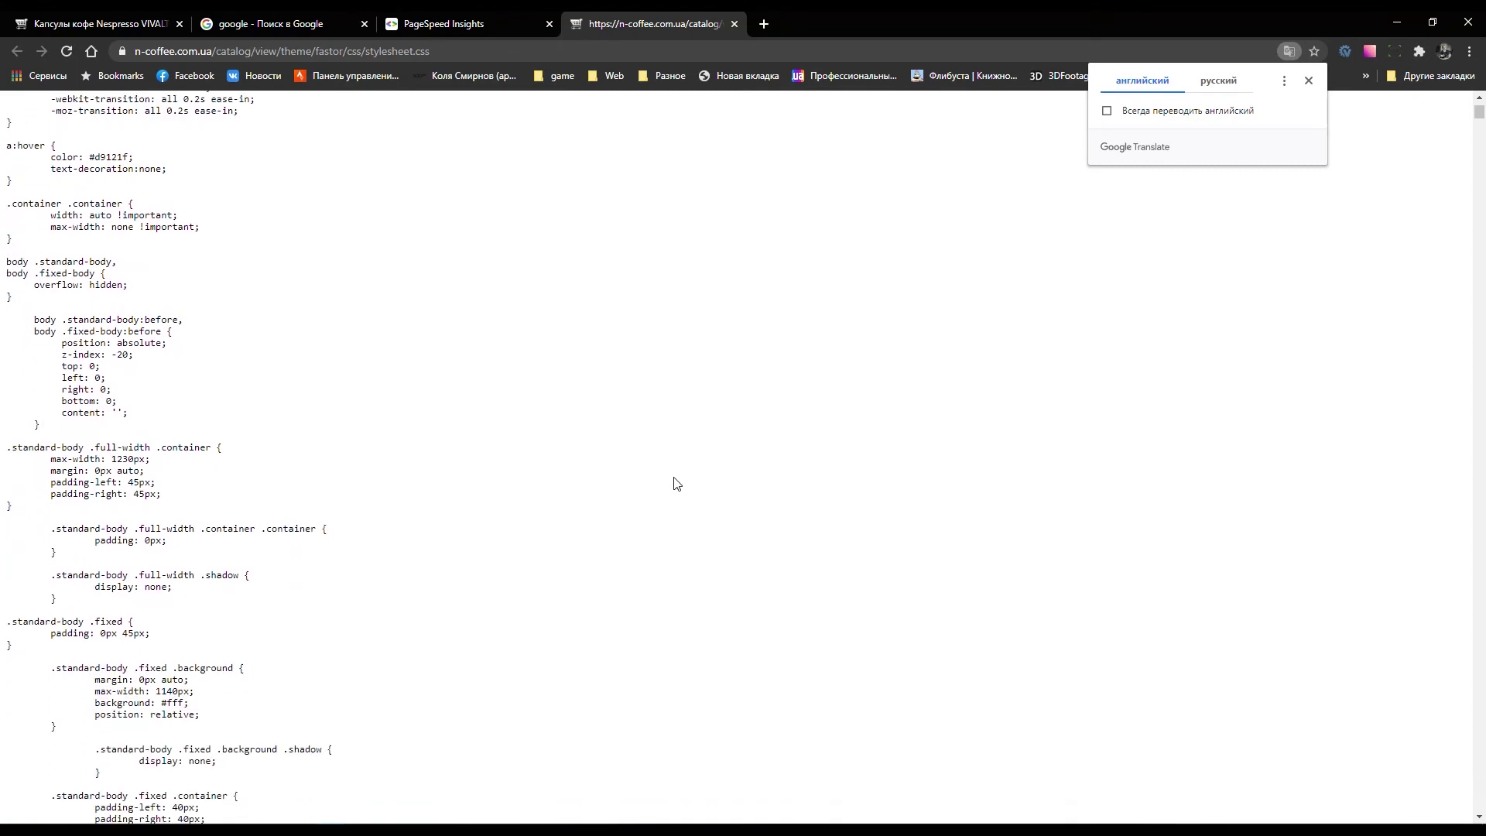
{"action": "scroll", "coordinate": [677, 485], "scroll_direction": "down", "scroll_amount": 1}
{"action": "scroll", "coordinate": [676, 485], "scroll_direction": "down", "scroll_amount": 3}
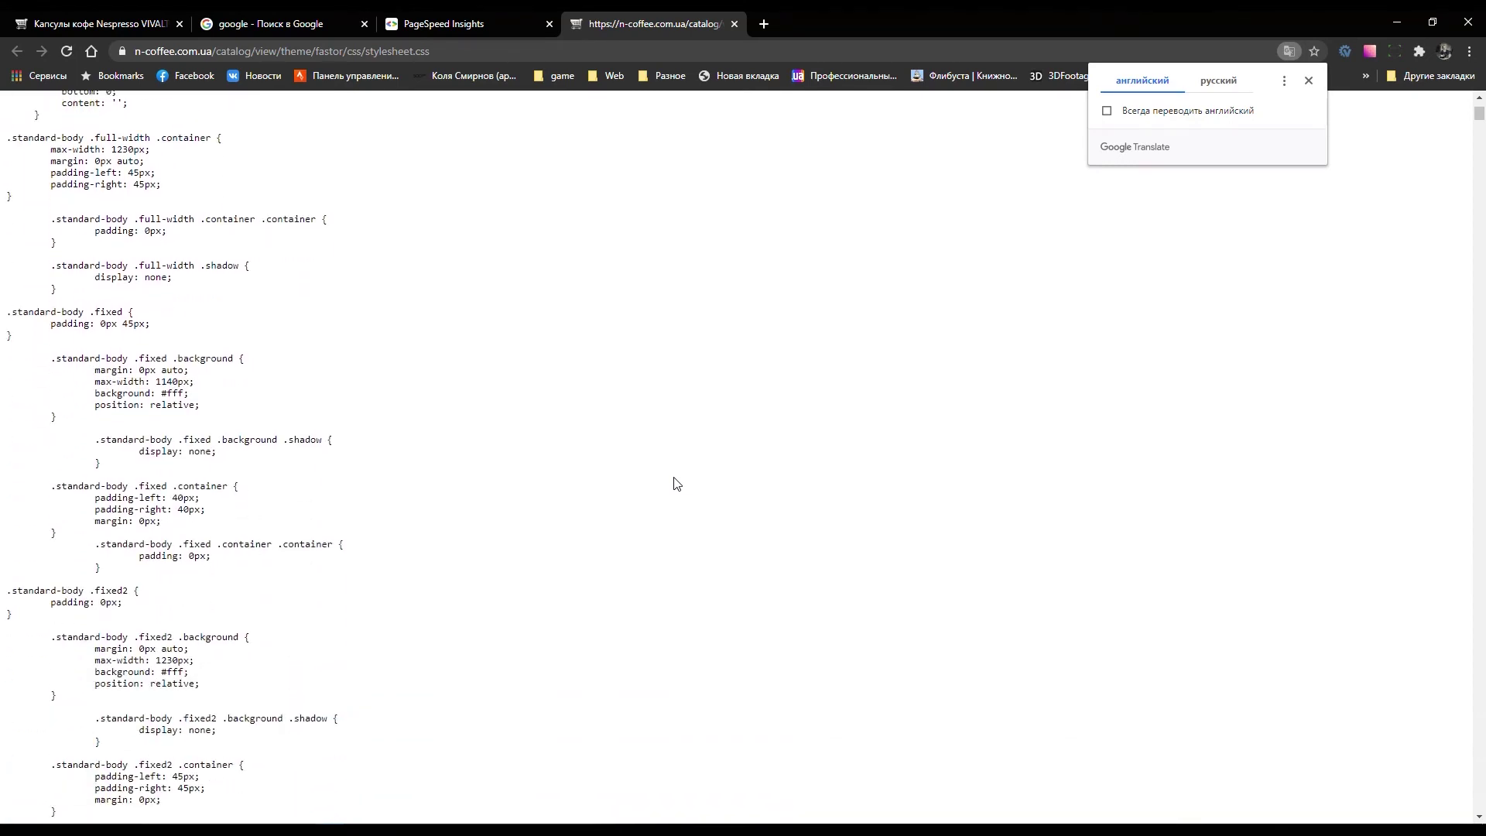
{"action": "scroll", "coordinate": [677, 484], "scroll_direction": "down", "scroll_amount": 1}
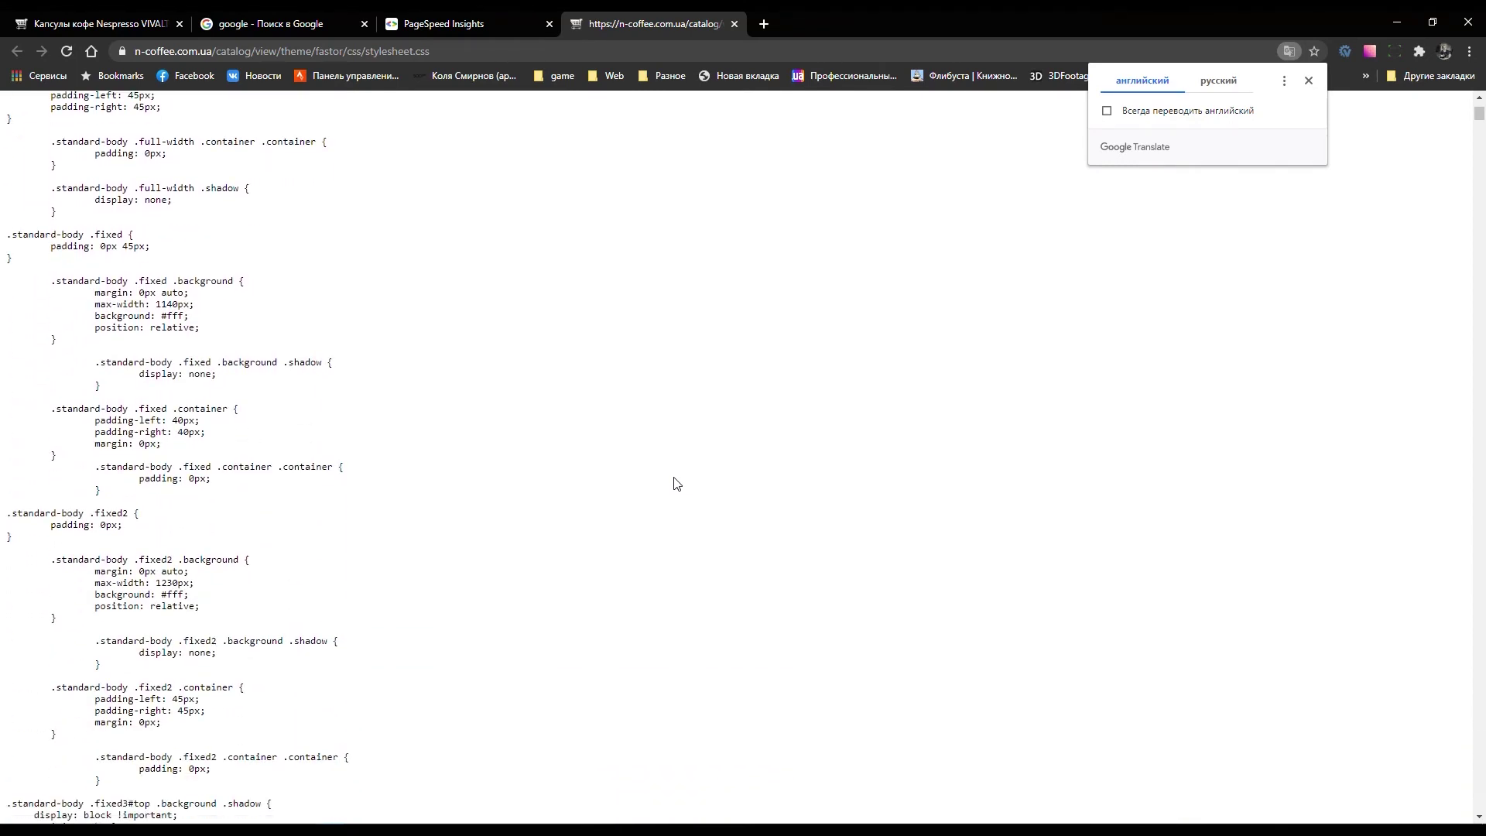
{"action": "scroll", "coordinate": [676, 484], "scroll_direction": "down", "scroll_amount": 1}
{"action": "scroll", "coordinate": [673, 484], "scroll_direction": "down", "scroll_amount": 2}
{"action": "scroll", "coordinate": [671, 464], "scroll_direction": "down", "scroll_amount": 1}
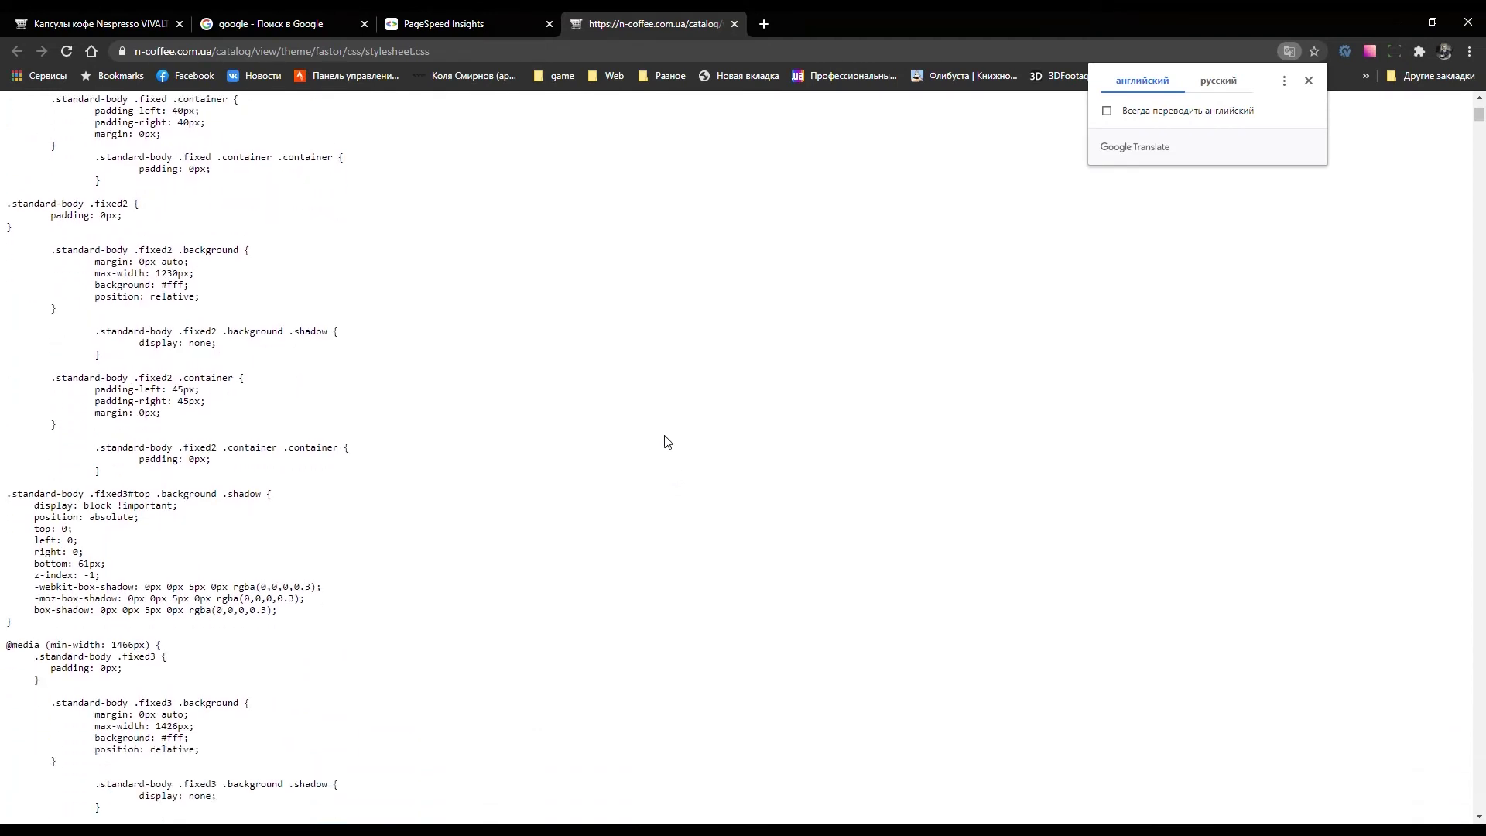
{"action": "left_click", "coordinate": [453, 28]}
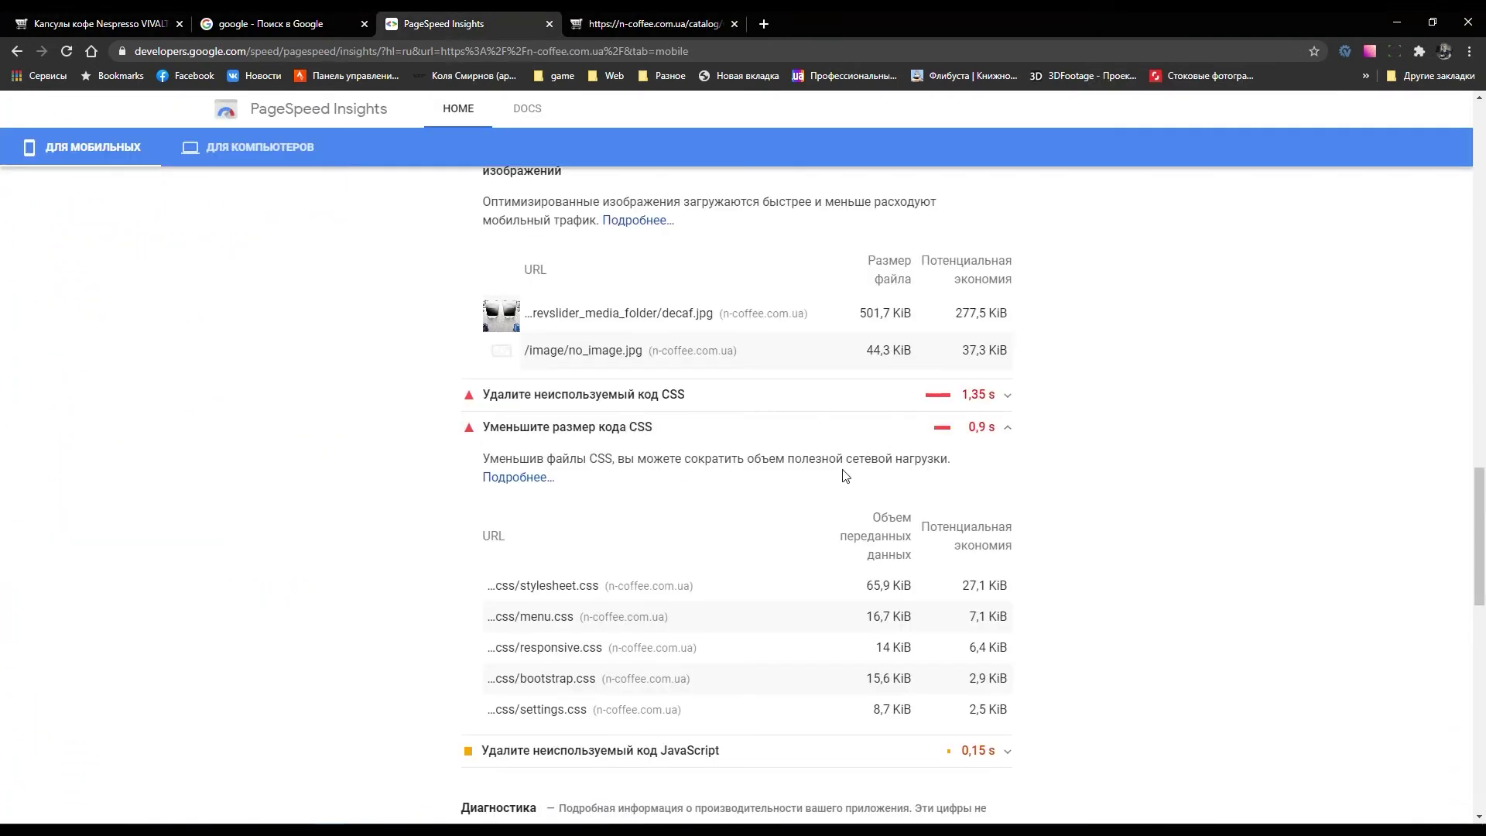
{"action": "left_click", "coordinate": [646, 24]}
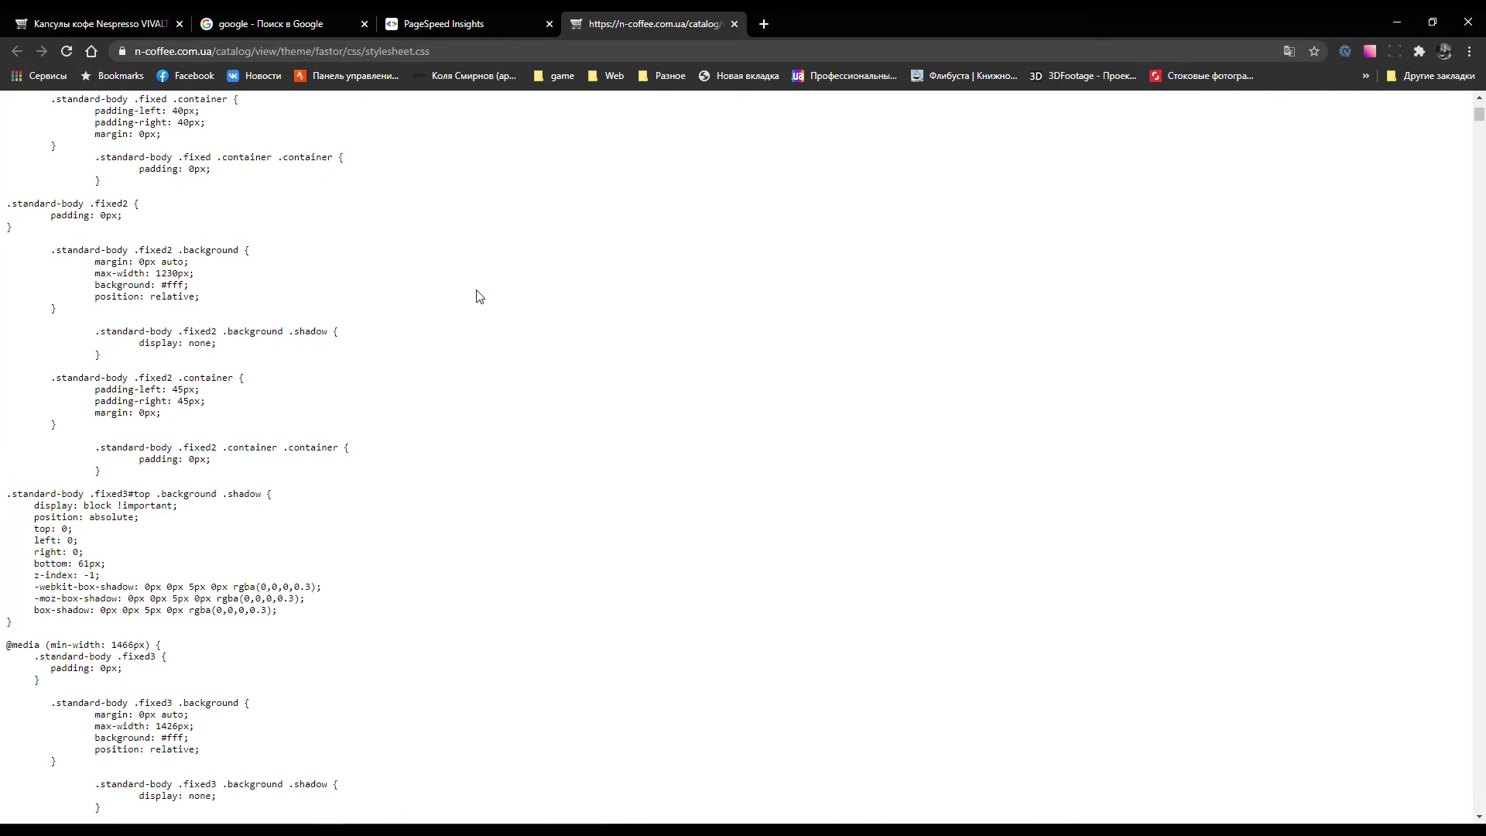
Scroll through the mobile diagnostics in the PageSpeed report.
{"action": "left_click", "coordinate": [430, 23]}
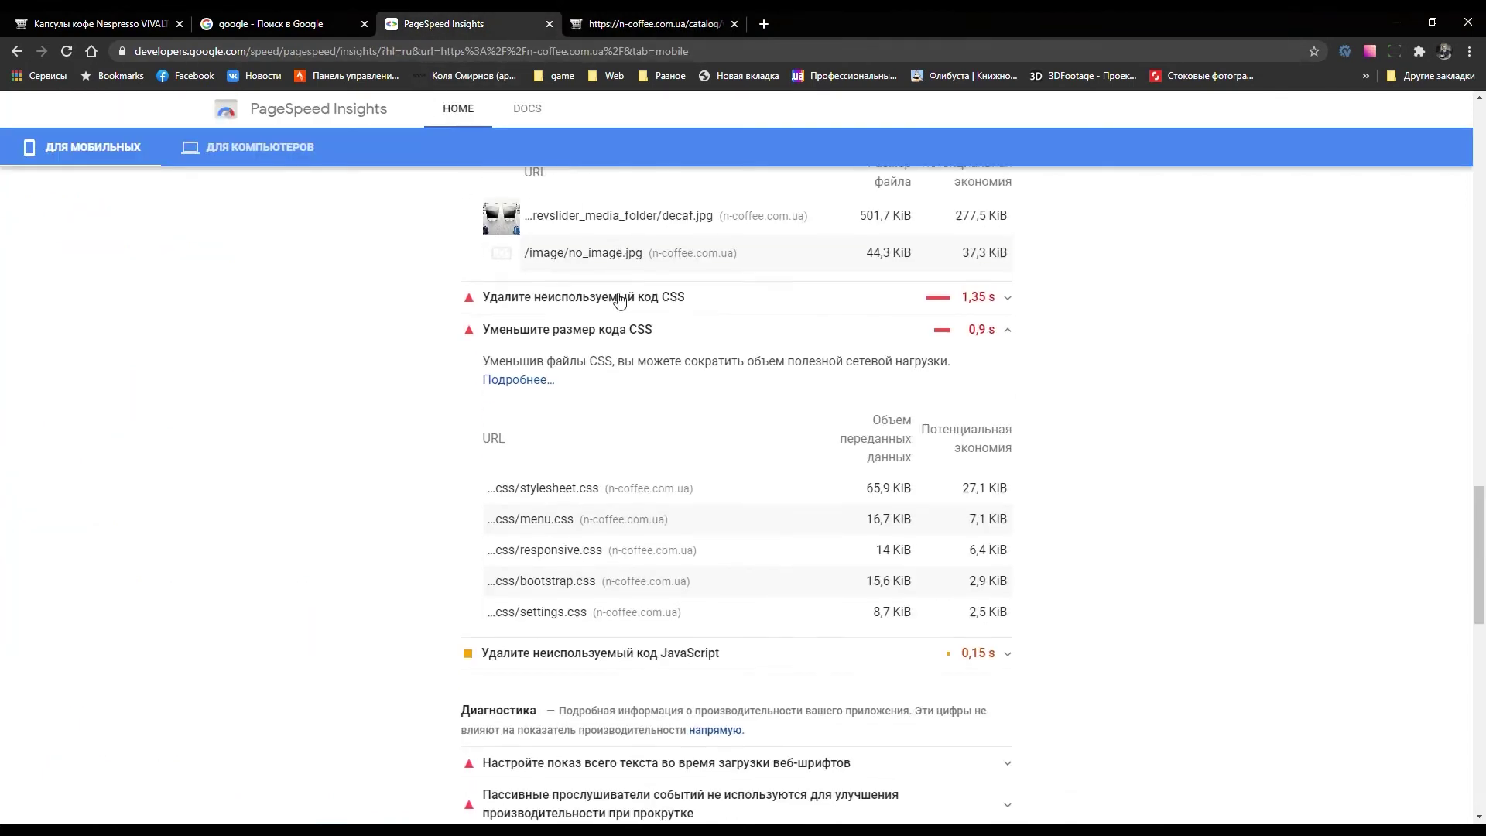
{"action": "scroll", "coordinate": [619, 309], "scroll_direction": "down", "scroll_amount": 1}
{"action": "scroll", "coordinate": [433, 349], "scroll_direction": "down", "scroll_amount": 4}
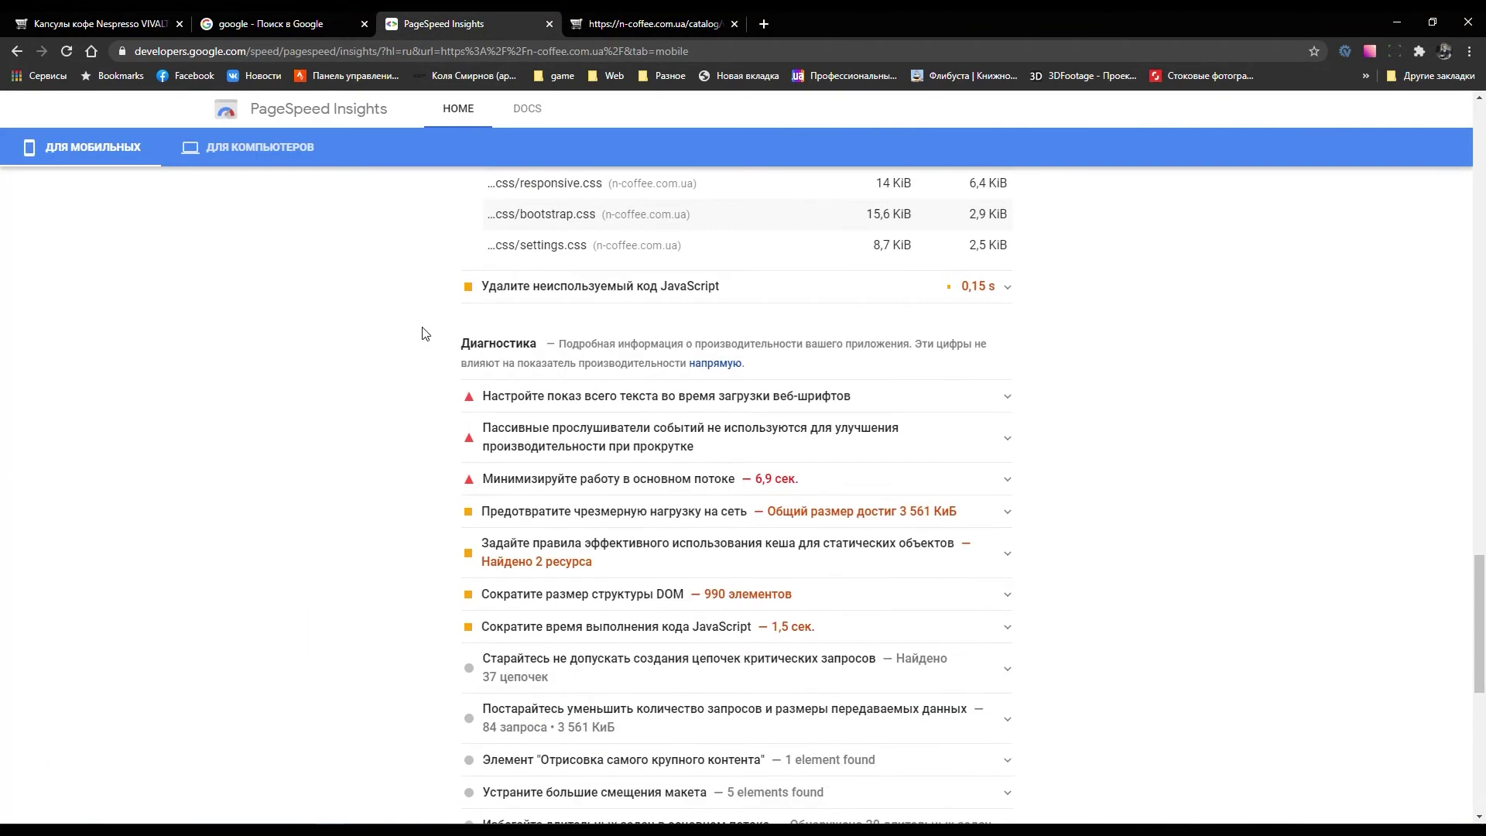
{"action": "scroll", "coordinate": [424, 331], "scroll_direction": "down", "scroll_amount": 3}
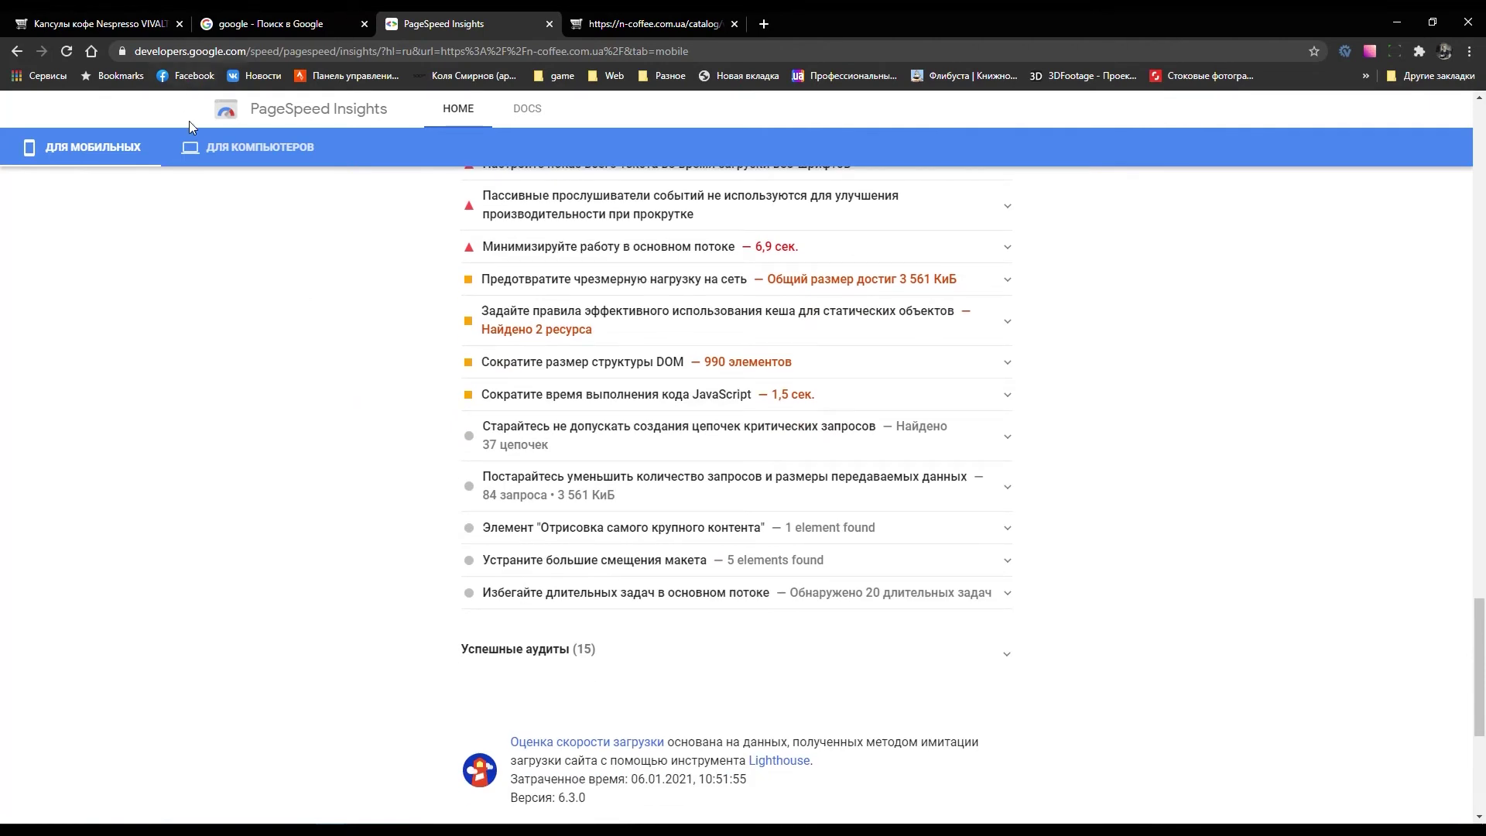
Rerun the desktop audit, which scores 54, and compare it with the mobile results.
{"action": "left_click", "coordinate": [232, 158]}
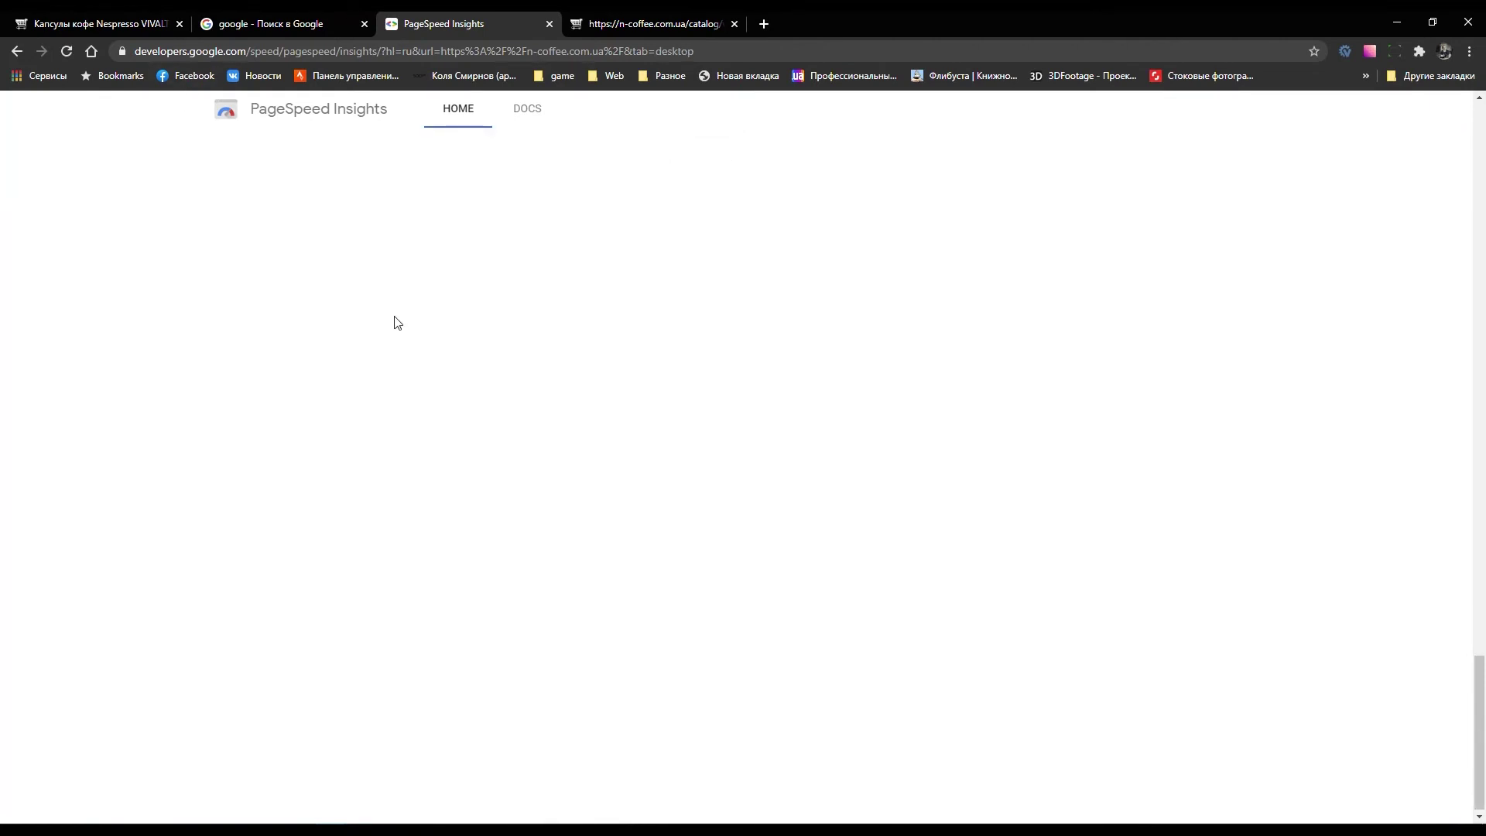
{"action": "left_click", "coordinate": [66, 51]}
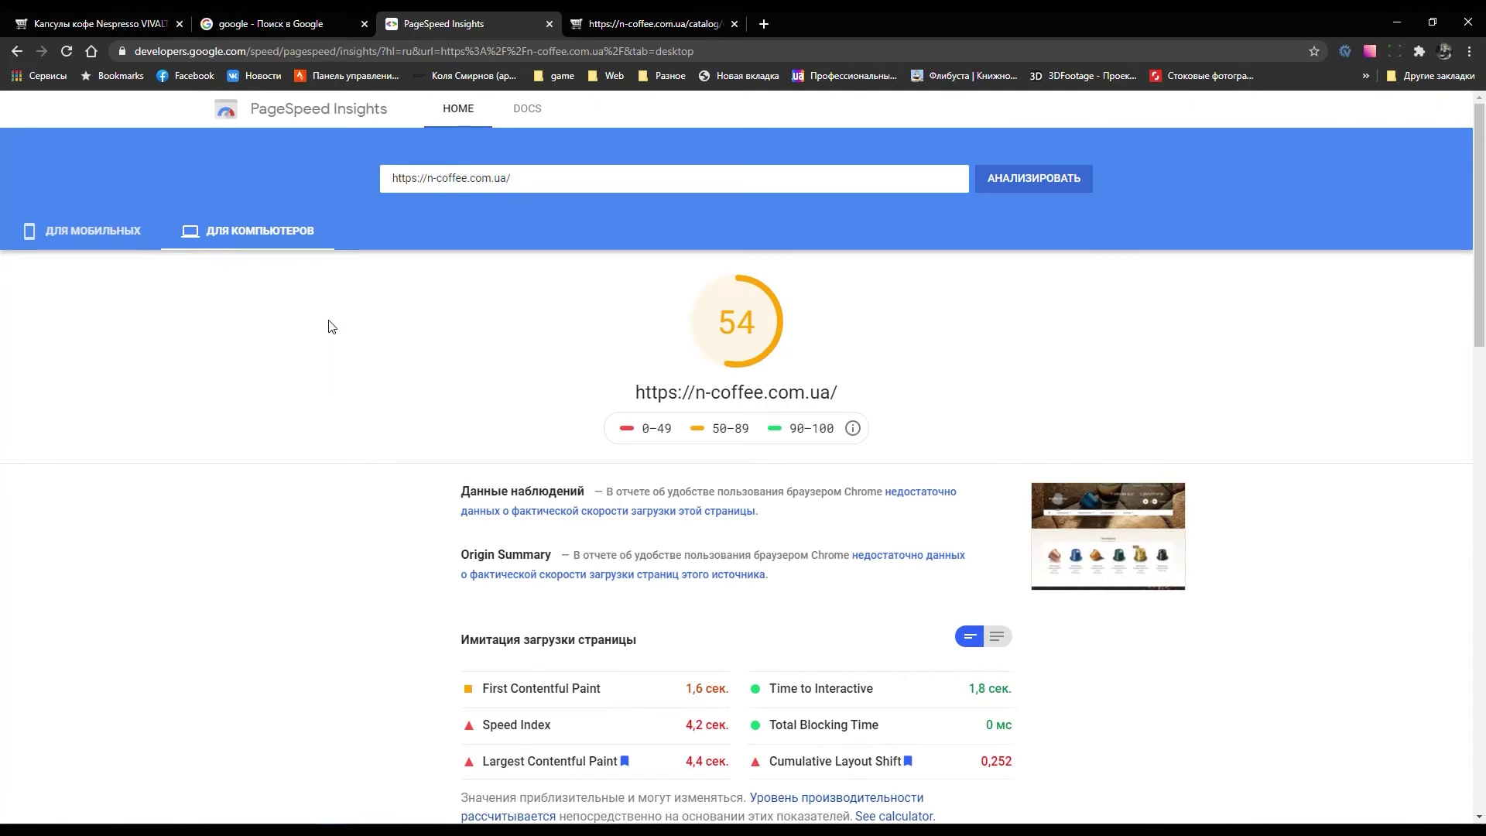
{"action": "scroll", "coordinate": [321, 310], "scroll_direction": "down", "scroll_amount": 2}
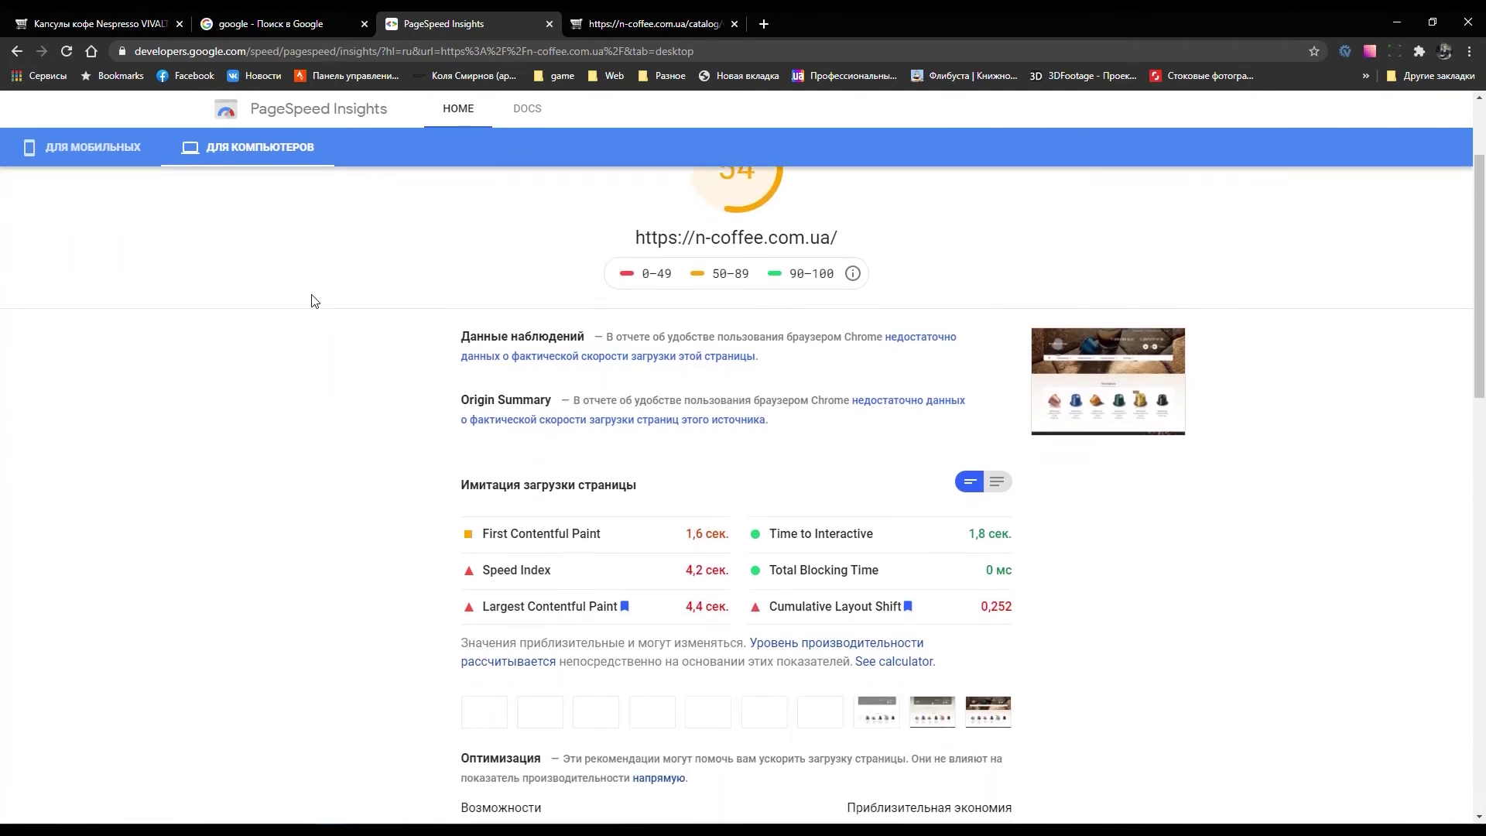
{"action": "left_click", "coordinate": [88, 166]}
{"action": "left_click", "coordinate": [246, 164]}
Review the desktop report's score-54 diagnostics, then go back to the stylesheet tab.
{"action": "scroll", "coordinate": [367, 350], "scroll_direction": "down", "scroll_amount": 2}
{"action": "scroll", "coordinate": [368, 347], "scroll_direction": "down", "scroll_amount": 1}
{"action": "scroll", "coordinate": [368, 346], "scroll_direction": "down", "scroll_amount": 2}
{"action": "scroll", "coordinate": [368, 345], "scroll_direction": "up", "scroll_amount": 1}
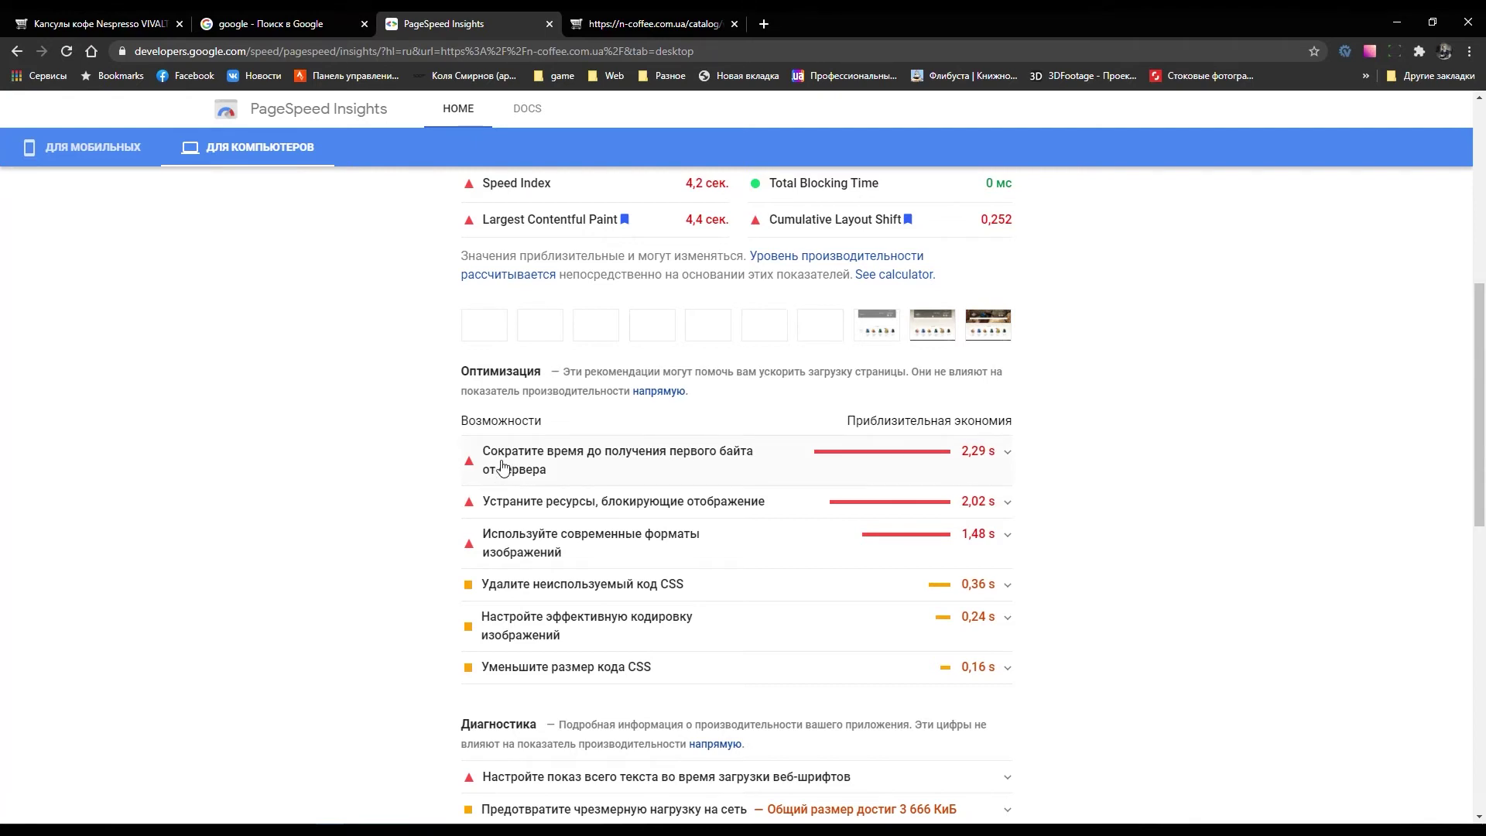
{"action": "scroll", "coordinate": [577, 433], "scroll_direction": "down", "scroll_amount": 2}
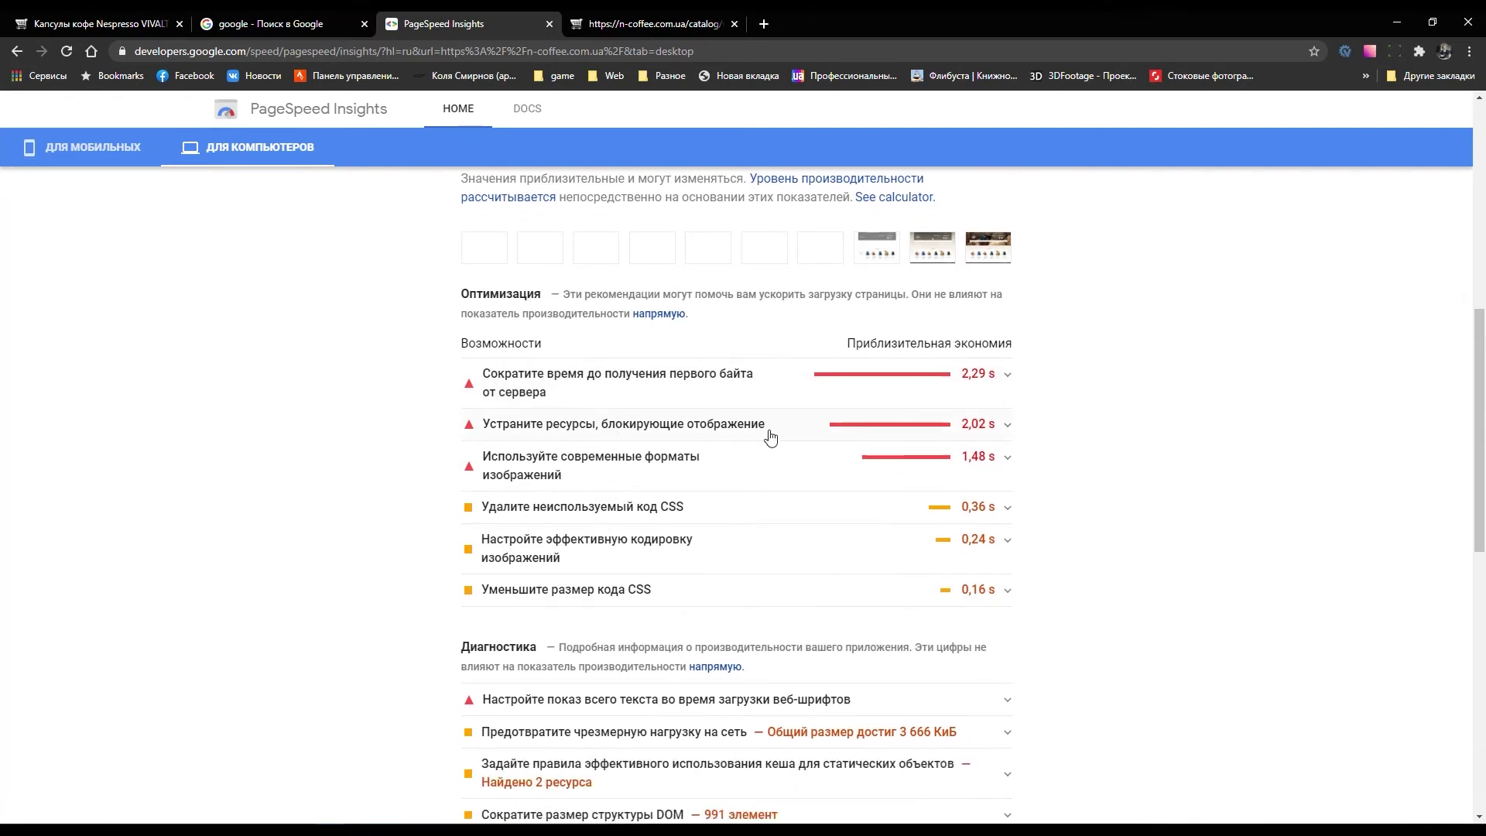
{"action": "scroll", "coordinate": [769, 433], "scroll_direction": "up", "scroll_amount": 1}
{"action": "scroll", "coordinate": [770, 435], "scroll_direction": "up", "scroll_amount": 1}
{"action": "scroll", "coordinate": [769, 436], "scroll_direction": "up", "scroll_amount": 1}
{"action": "scroll", "coordinate": [770, 436], "scroll_direction": "up", "scroll_amount": 2}
{"action": "scroll", "coordinate": [770, 435], "scroll_direction": "up", "scroll_amount": 2}
{"action": "scroll", "coordinate": [772, 436], "scroll_direction": "up", "scroll_amount": 2}
{"action": "scroll", "coordinate": [771, 436], "scroll_direction": "down", "scroll_amount": 4}
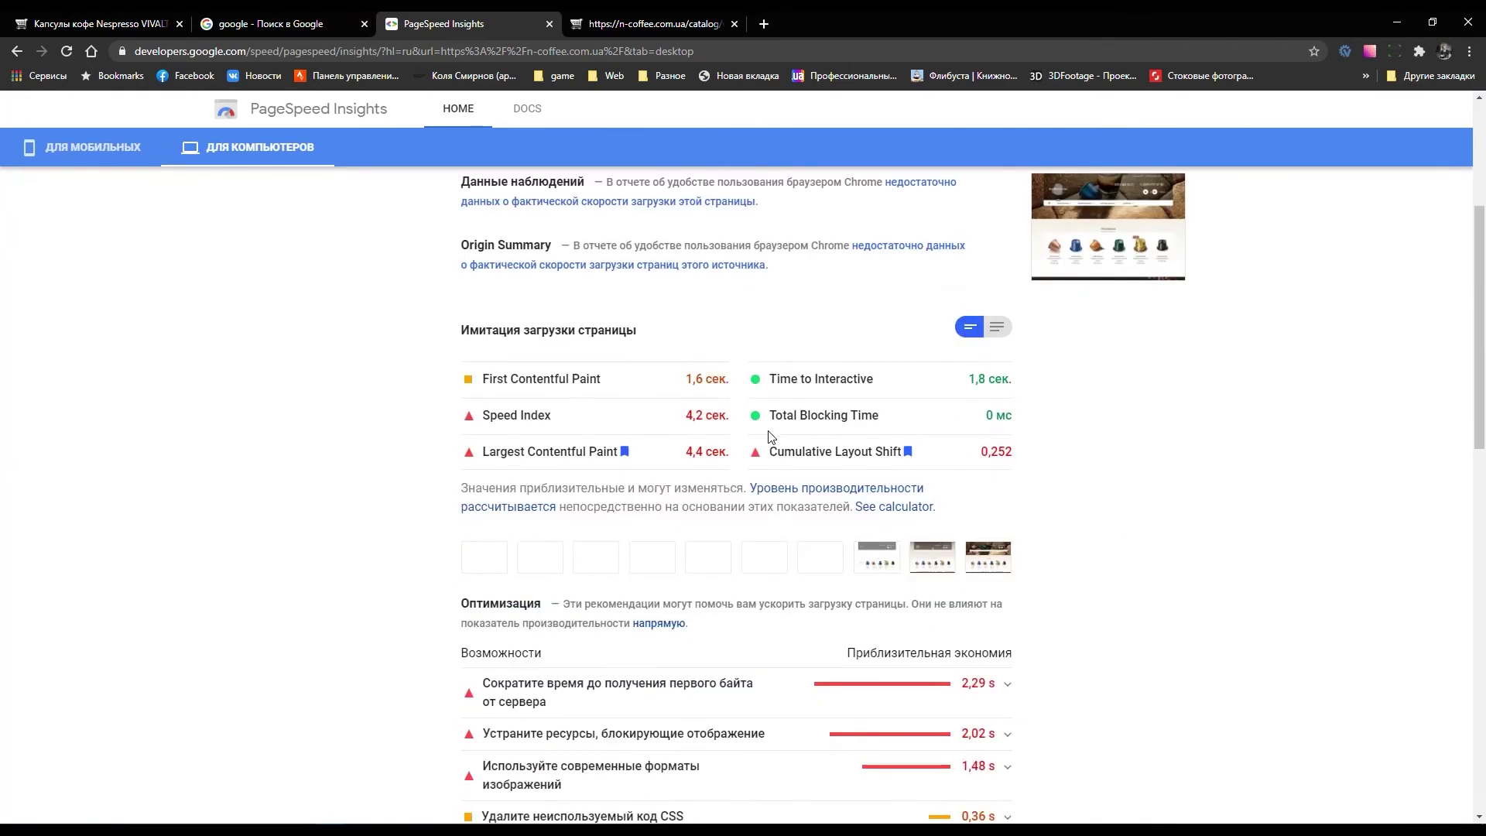
{"action": "scroll", "coordinate": [766, 433], "scroll_direction": "down", "scroll_amount": 4}
{"action": "scroll", "coordinate": [766, 430], "scroll_direction": "down", "scroll_amount": 4}
{"action": "scroll", "coordinate": [742, 442], "scroll_direction": "down", "scroll_amount": 2}
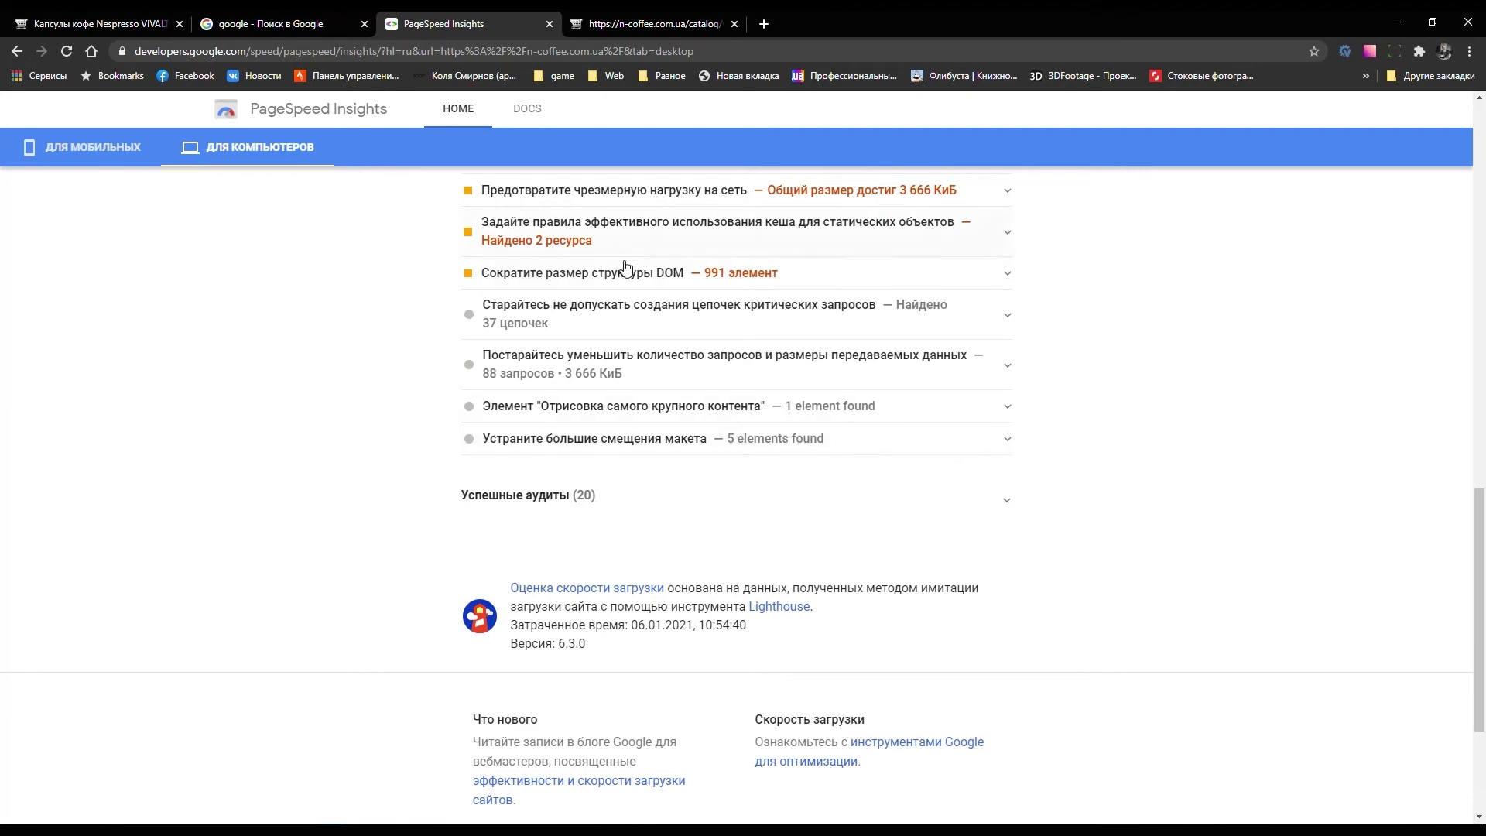
{"action": "scroll", "coordinate": [685, 383], "scroll_direction": "down", "scroll_amount": 1}
{"action": "scroll", "coordinate": [703, 388], "scroll_direction": "down", "scroll_amount": 1}
{"action": "scroll", "coordinate": [707, 383], "scroll_direction": "up", "scroll_amount": 4}
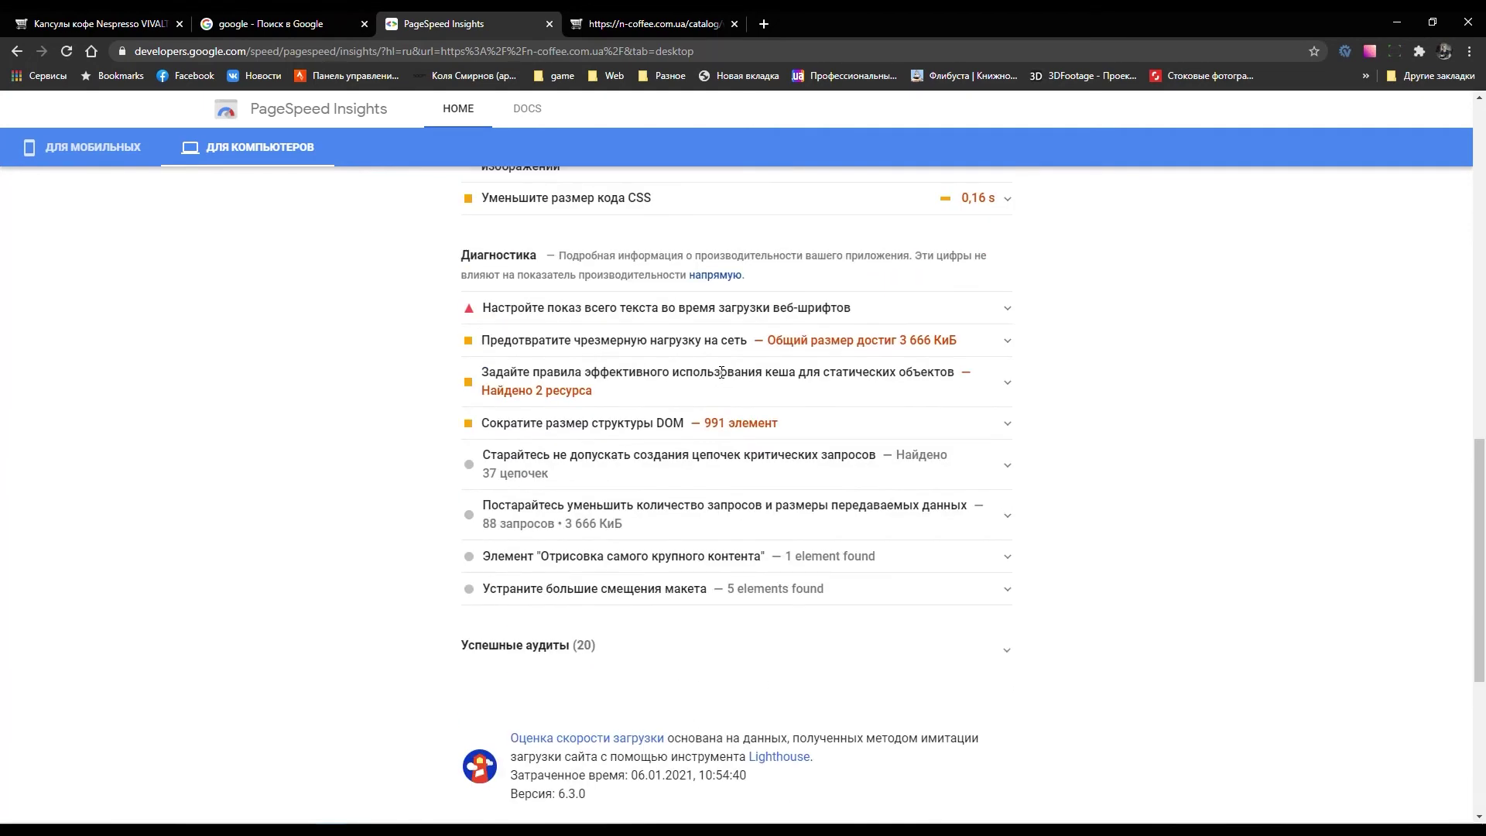
{"action": "scroll", "coordinate": [713, 377], "scroll_direction": "up", "scroll_amount": 4}
{"action": "scroll", "coordinate": [722, 372], "scroll_direction": "up", "scroll_amount": 2}
{"action": "scroll", "coordinate": [721, 372], "scroll_direction": "up", "scroll_amount": 1}
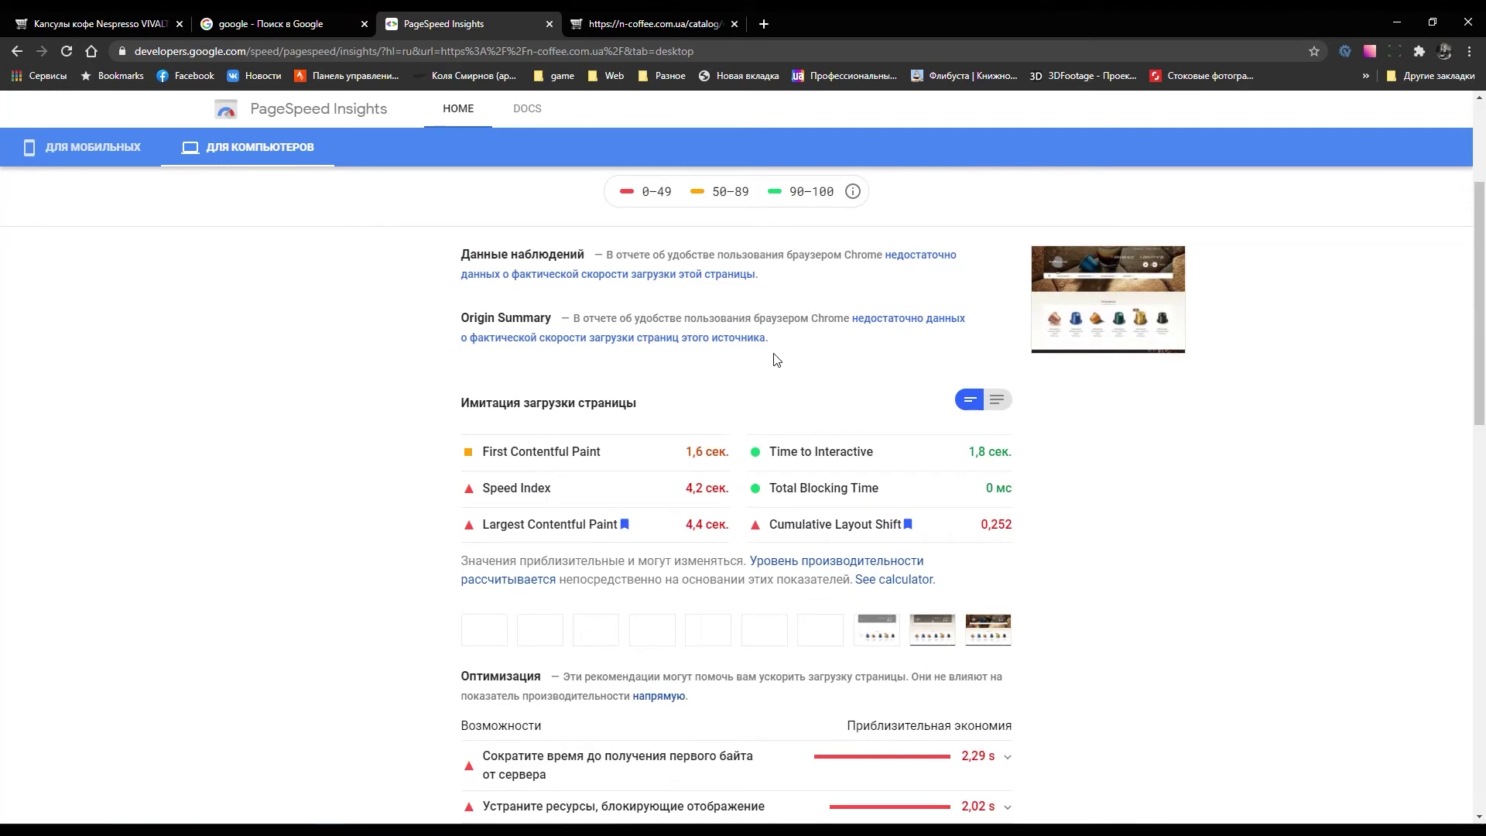
{"action": "scroll", "coordinate": [679, 355], "scroll_direction": "up", "scroll_amount": 2}
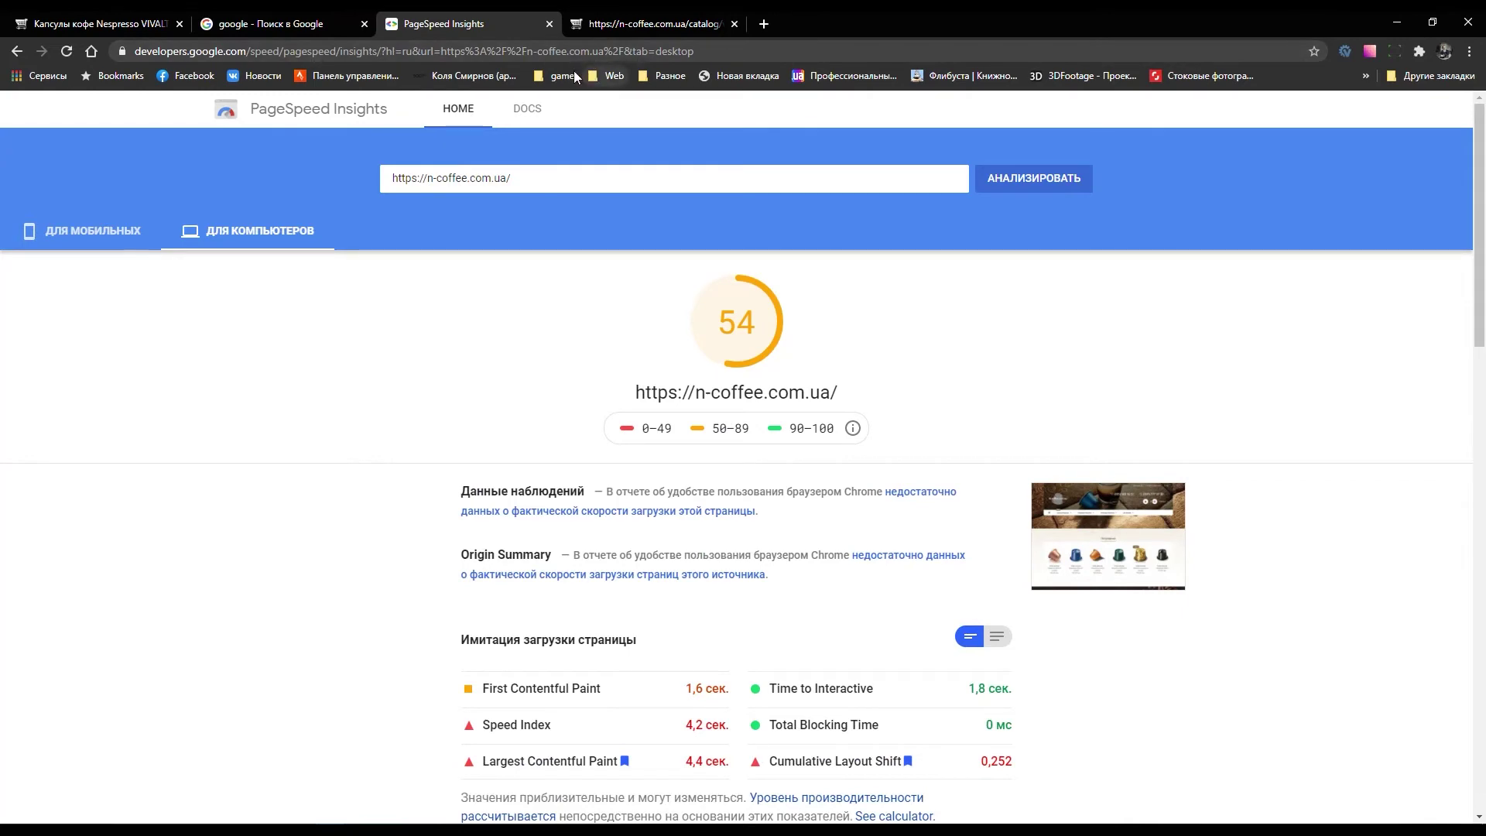
{"action": "left_click", "coordinate": [639, 27]}
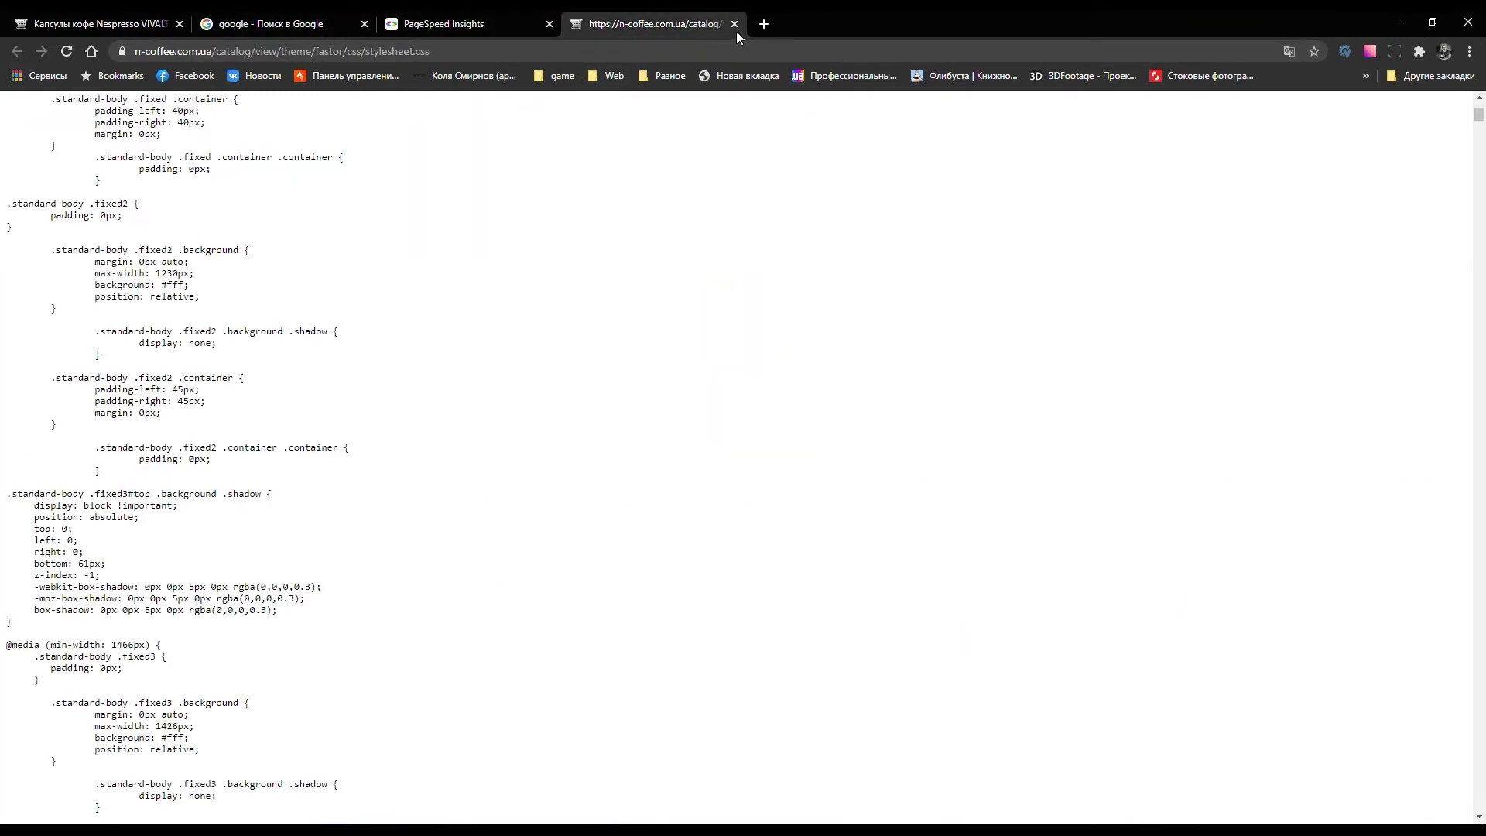
Close the stylesheet and PageSpeed tabs and return to the product page.
{"action": "left_click", "coordinate": [734, 24]}
{"action": "left_click", "coordinate": [551, 24]}
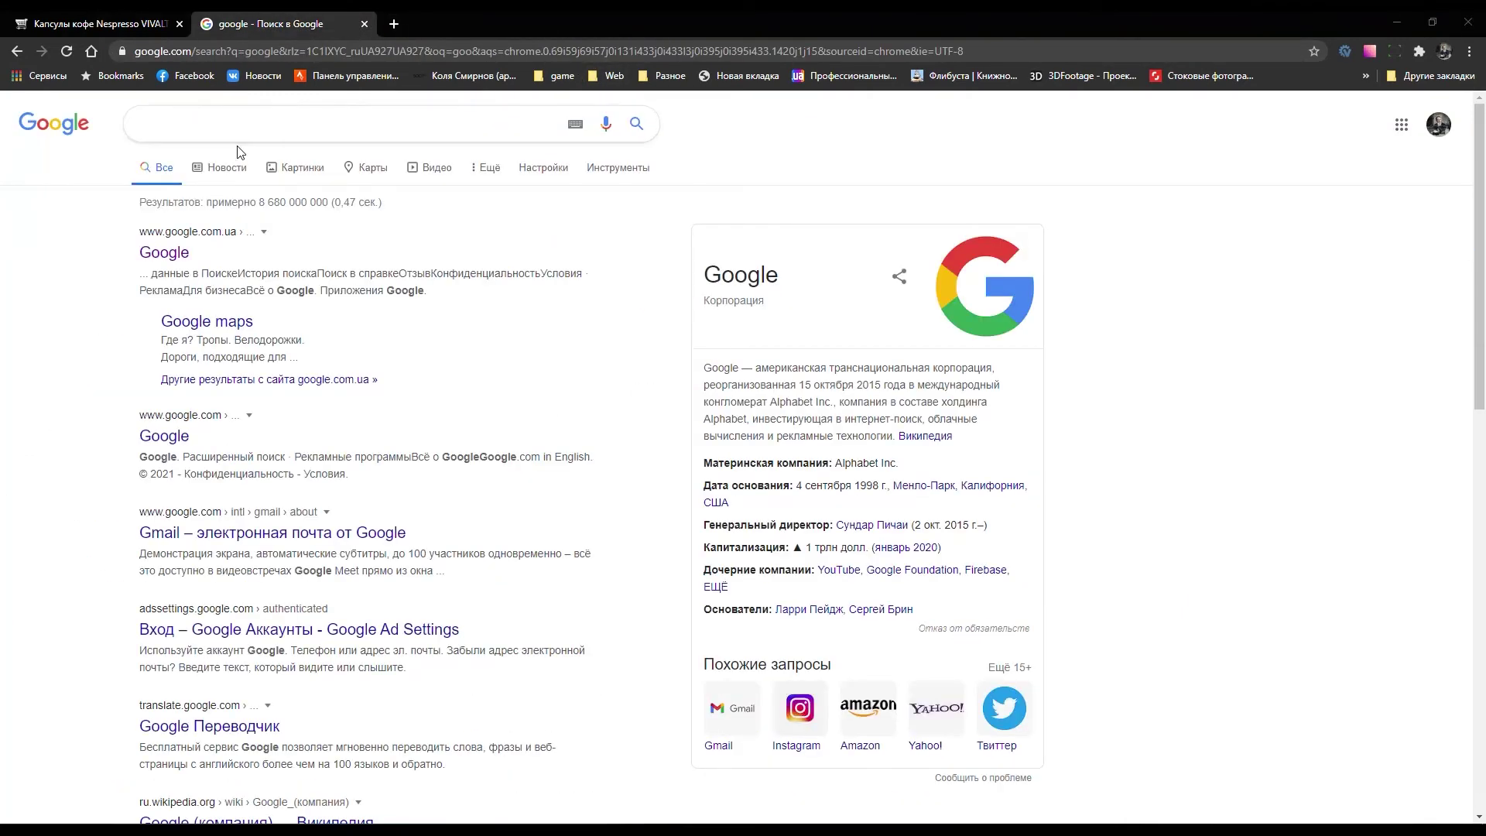
{"action": "key", "text": "ctrl+Tab"}
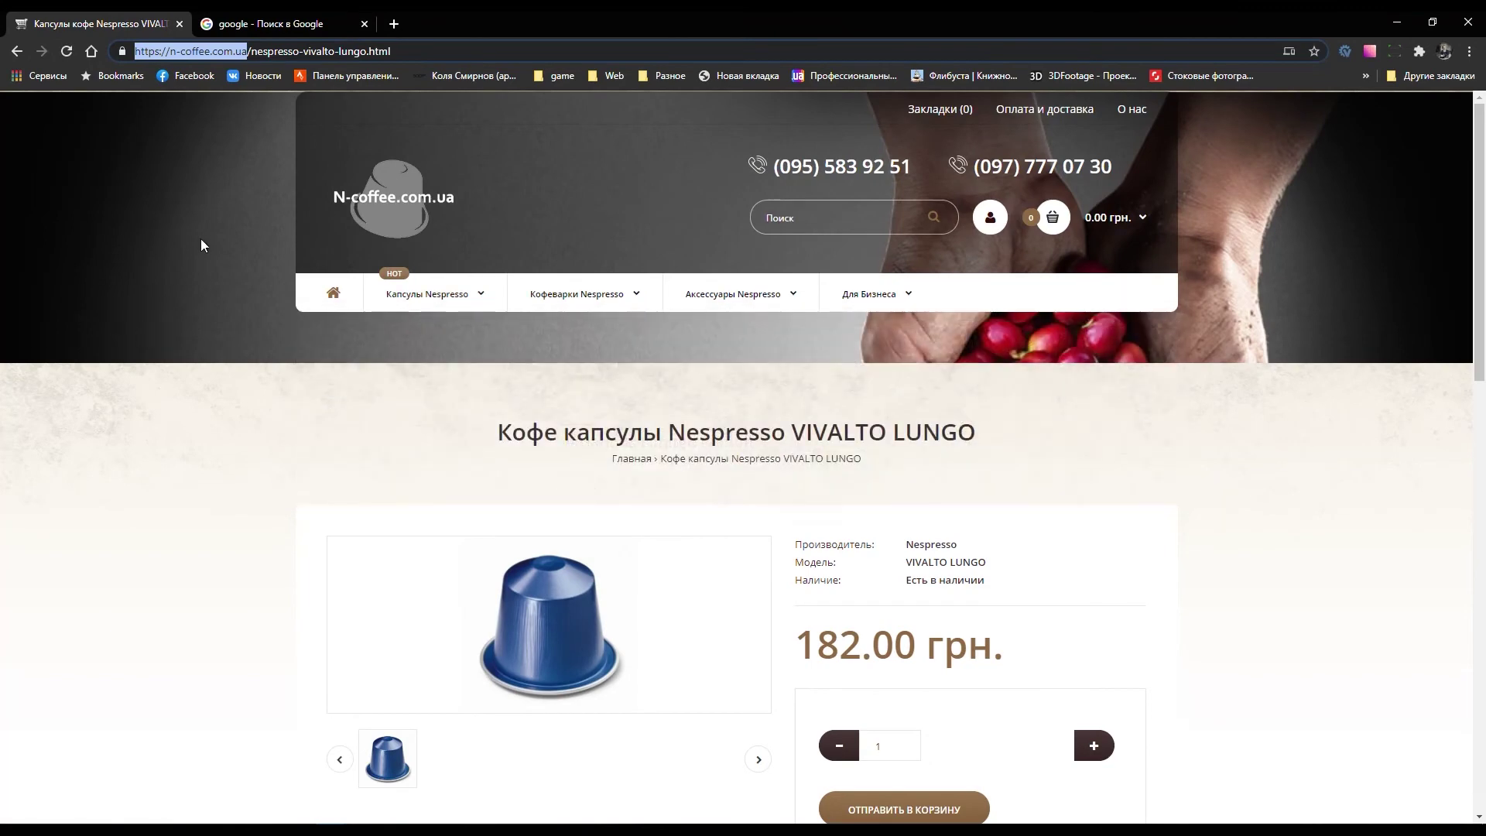
Inspect the product page in DevTools with iPhone 5/SE mobile emulation.
{"action": "right_click", "coordinate": [201, 230]}
{"action": "left_click", "coordinate": [275, 461]}
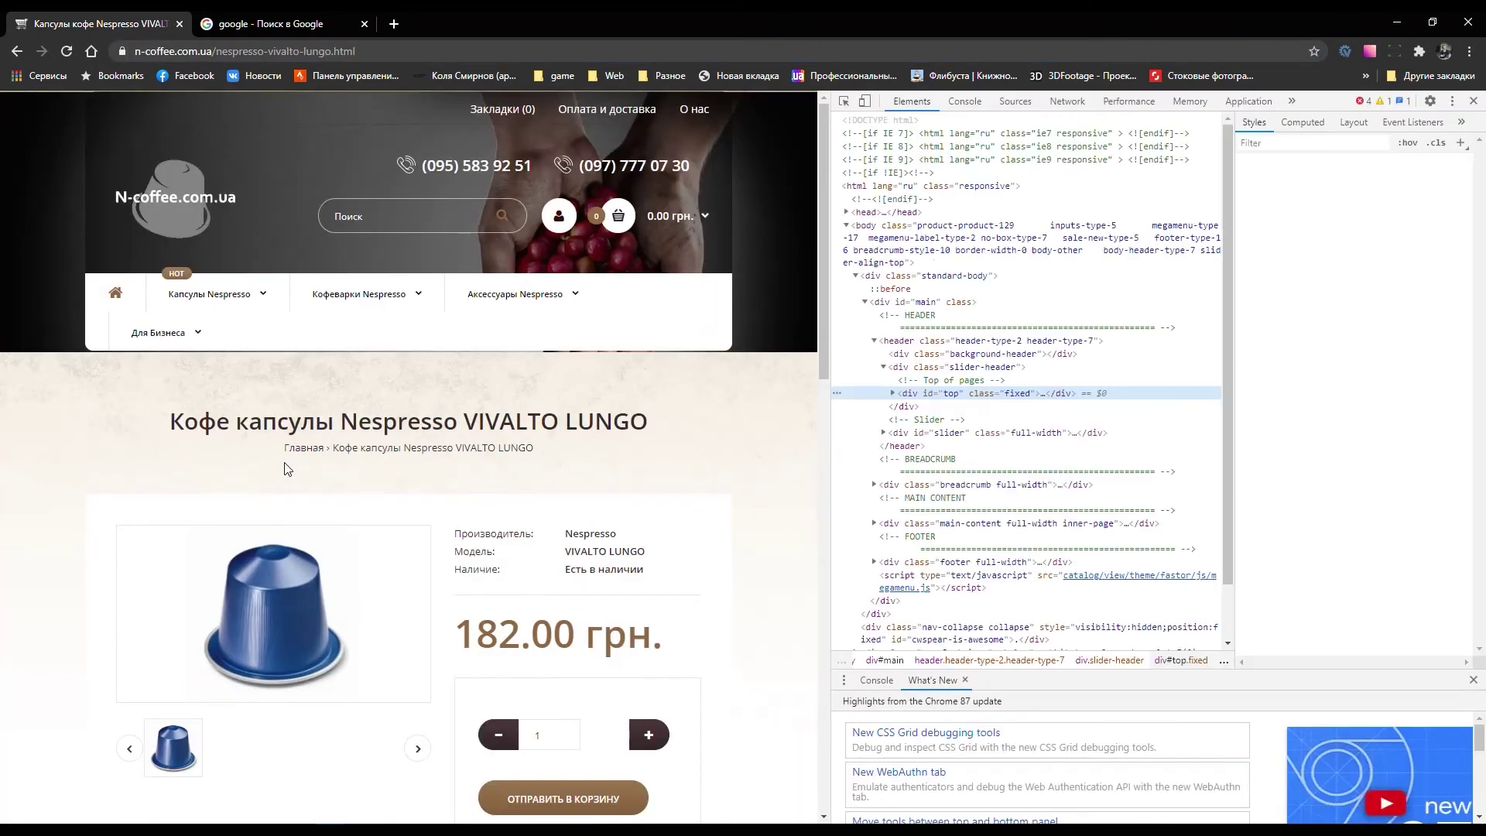
{"action": "left_click", "coordinate": [866, 104]}
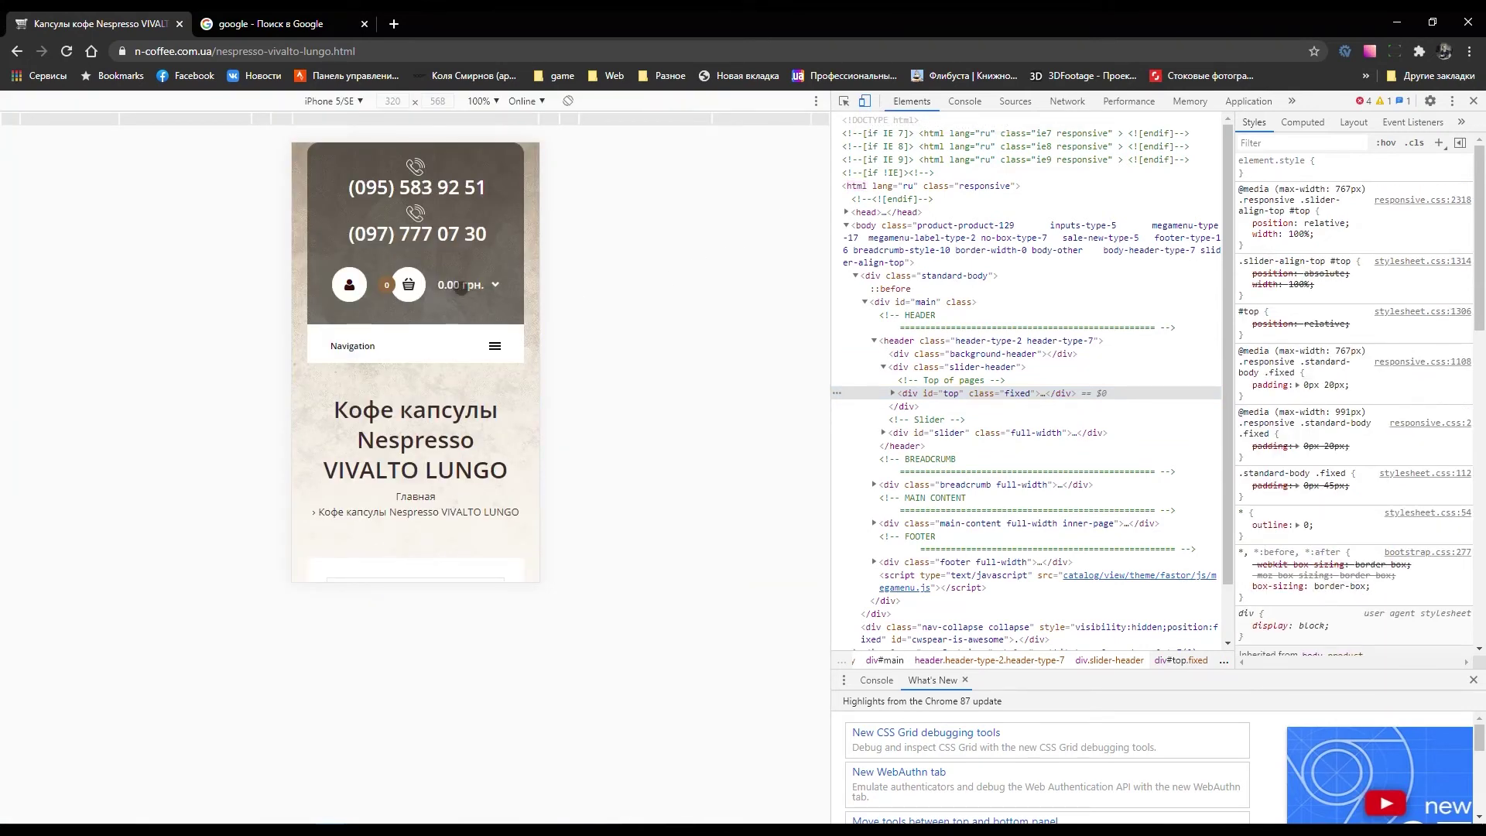
{"action": "scroll", "coordinate": [439, 232], "scroll_direction": "down", "scroll_amount": 1}
{"action": "left_click", "coordinate": [496, 208]}
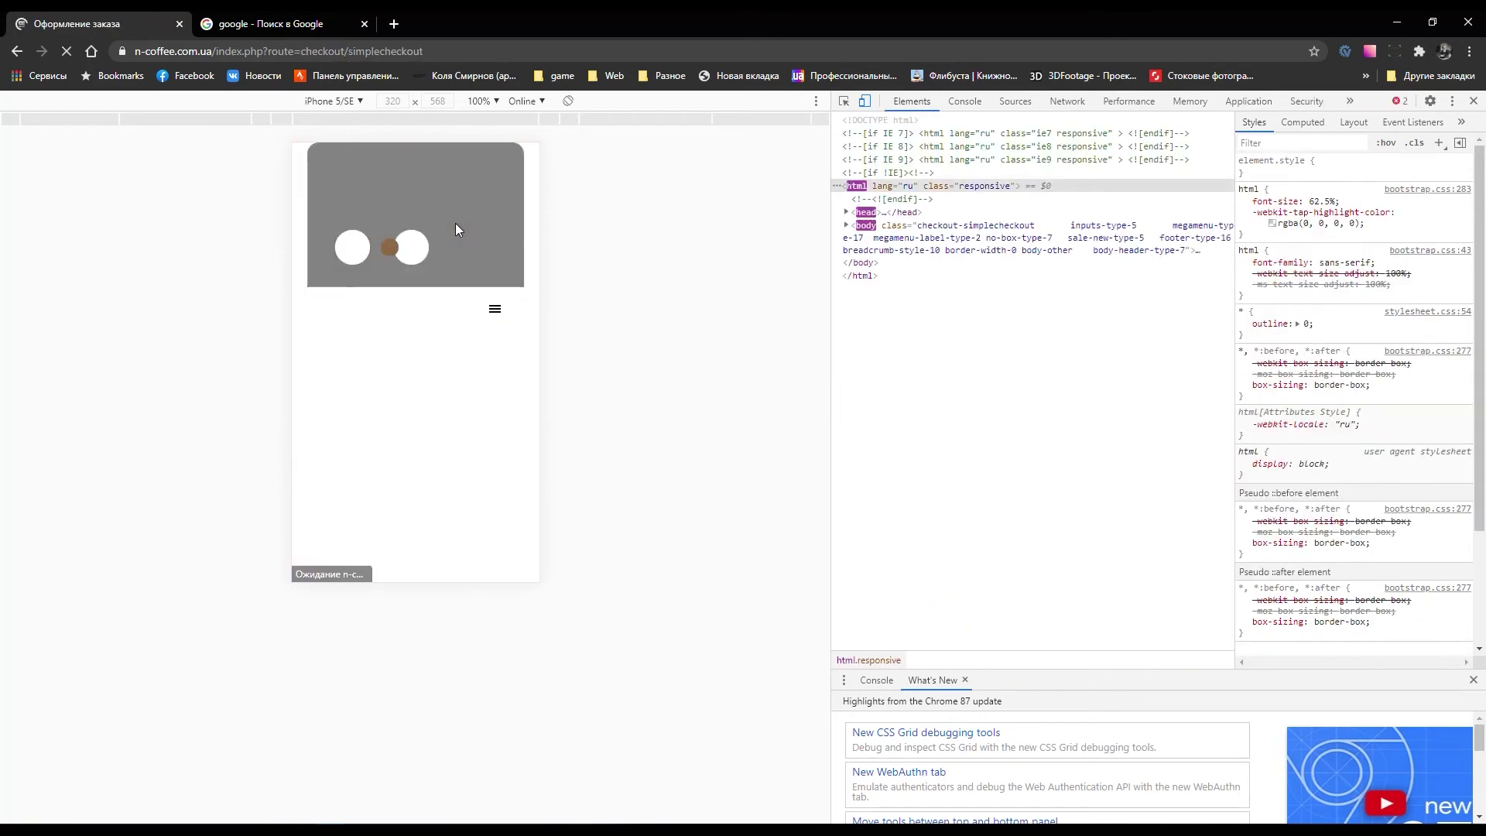
{"action": "scroll", "coordinate": [452, 418], "scroll_direction": "down", "scroll_amount": 2}
{"action": "scroll", "coordinate": [452, 434], "scroll_direction": "up", "scroll_amount": 3}
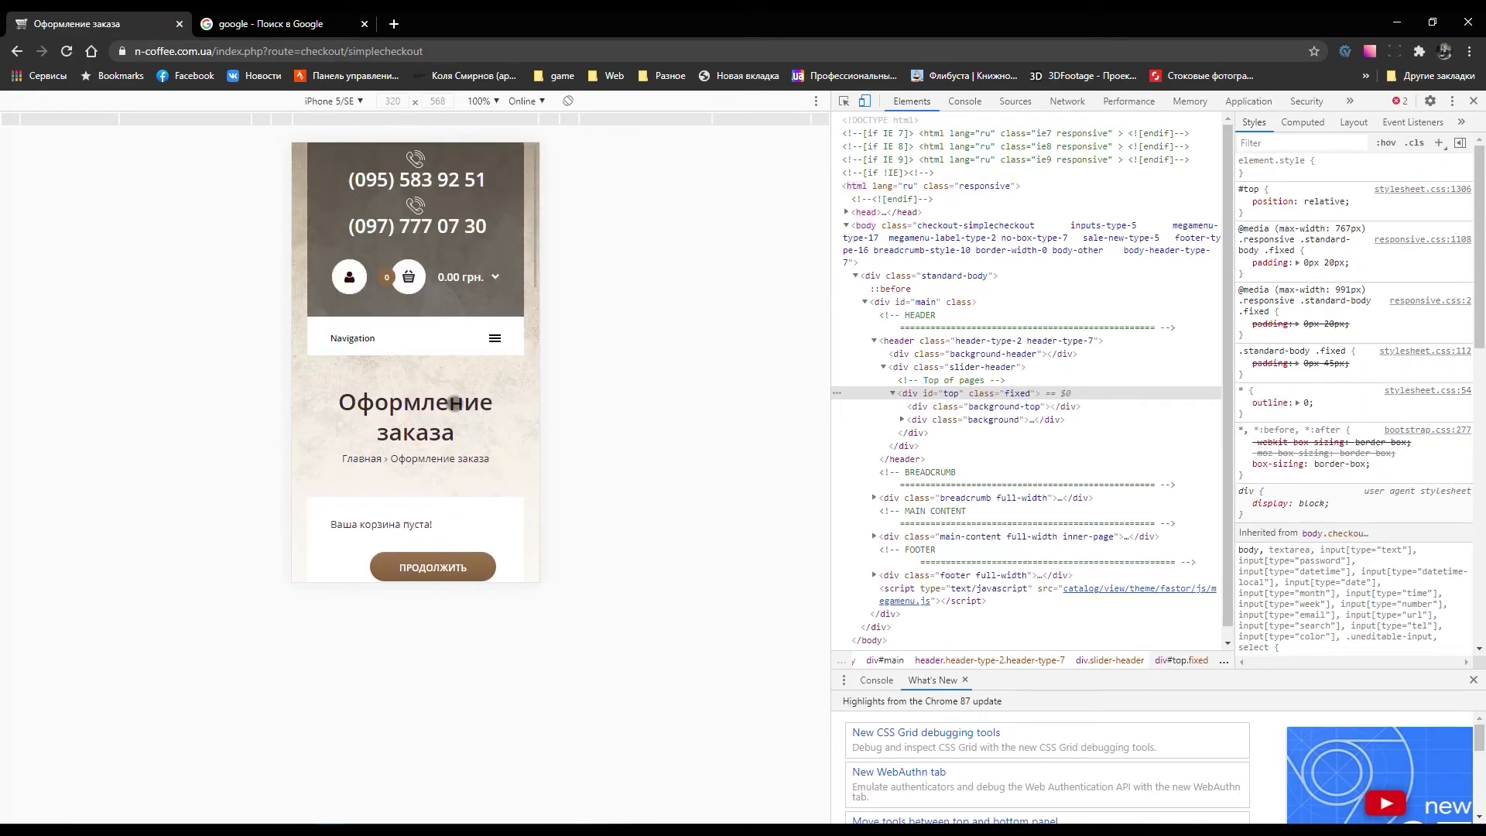
{"action": "scroll", "coordinate": [405, 320], "scroll_direction": "down", "scroll_amount": 4}
{"action": "scroll", "coordinate": [410, 314], "scroll_direction": "down", "scroll_amount": 3}
{"action": "scroll", "coordinate": [418, 305], "scroll_direction": "down", "scroll_amount": 2}
{"action": "scroll", "coordinate": [422, 329], "scroll_direction": "down", "scroll_amount": 3}
{"action": "scroll", "coordinate": [447, 357], "scroll_direction": "down", "scroll_amount": 2}
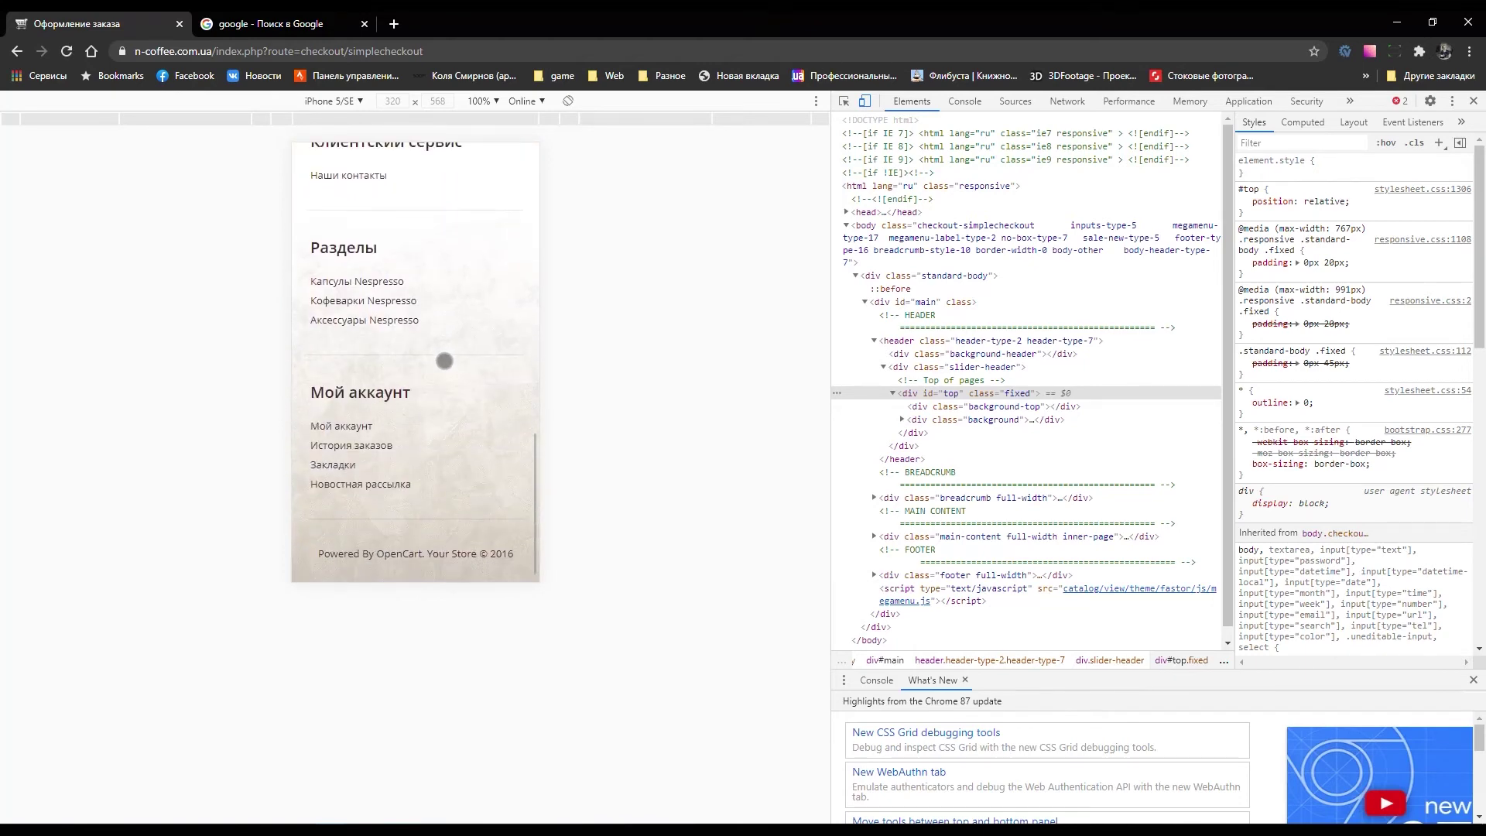
{"action": "scroll", "coordinate": [447, 364], "scroll_direction": "up", "scroll_amount": 10}
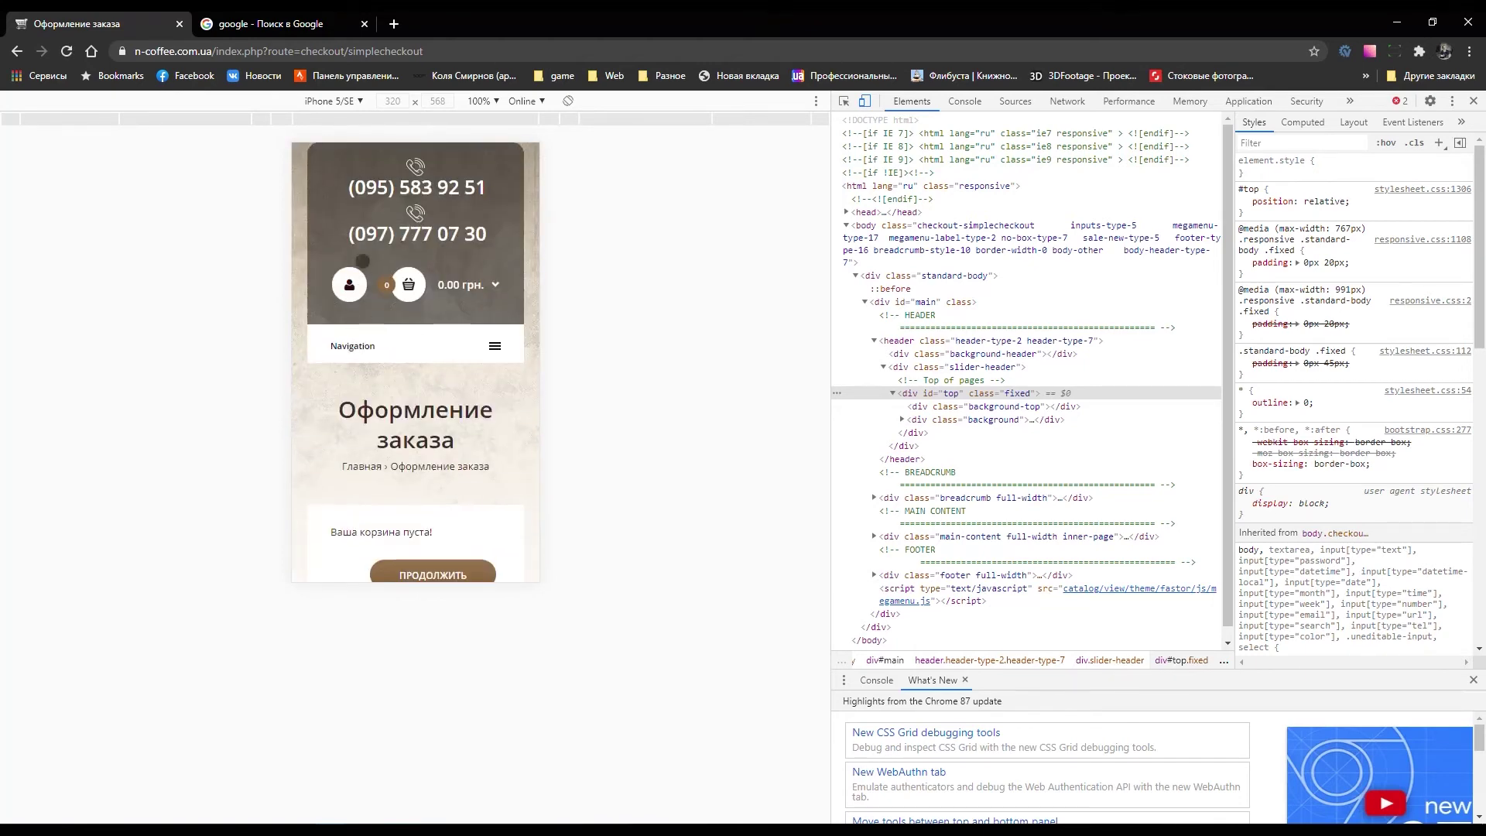
{"action": "left_click", "coordinate": [16, 51]}
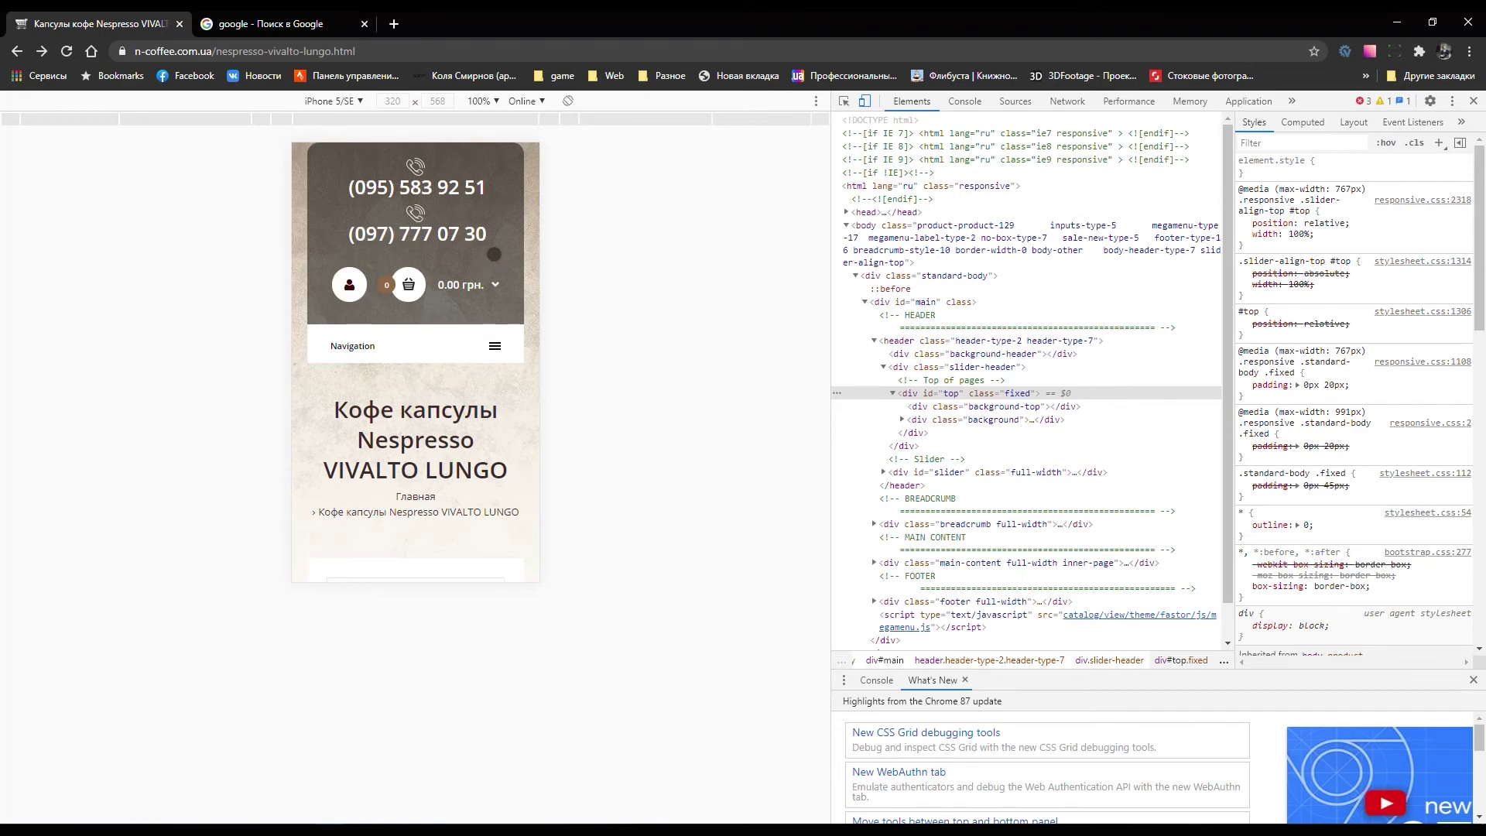
Scroll the emulated VIVALTO LUNGO page down to the recommended products.
{"action": "scroll", "coordinate": [493, 255], "scroll_direction": "down", "scroll_amount": 3}
{"action": "scroll", "coordinate": [492, 257], "scroll_direction": "down", "scroll_amount": 3}
{"action": "scroll", "coordinate": [494, 328], "scroll_direction": "down", "scroll_amount": 3}
{"action": "scroll", "coordinate": [488, 313], "scroll_direction": "down", "scroll_amount": 2}
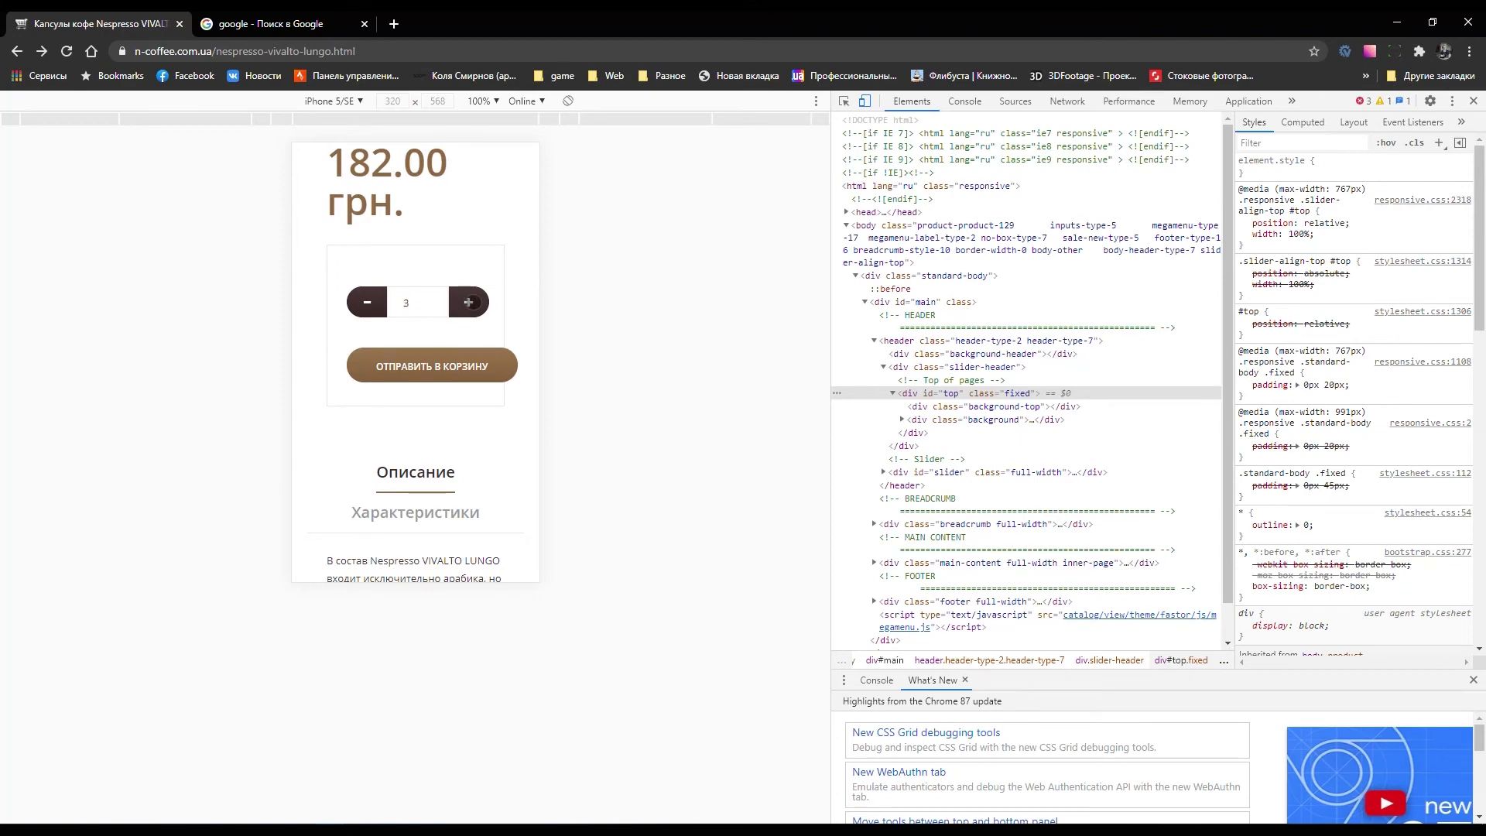
{"action": "scroll", "coordinate": [479, 325], "scroll_direction": "down", "scroll_amount": 4}
{"action": "scroll", "coordinate": [488, 345], "scroll_direction": "down", "scroll_amount": 1}
{"action": "scroll", "coordinate": [492, 331], "scroll_direction": "down", "scroll_amount": 4}
{"action": "scroll", "coordinate": [492, 330], "scroll_direction": "down", "scroll_amount": 3}
{"action": "scroll", "coordinate": [490, 329], "scroll_direction": "down", "scroll_amount": 5}
Page back and forth through the recommended products carousel, then scroll on to the footer.
{"action": "left_click", "coordinate": [442, 378]}
{"action": "left_click", "coordinate": [440, 377]}
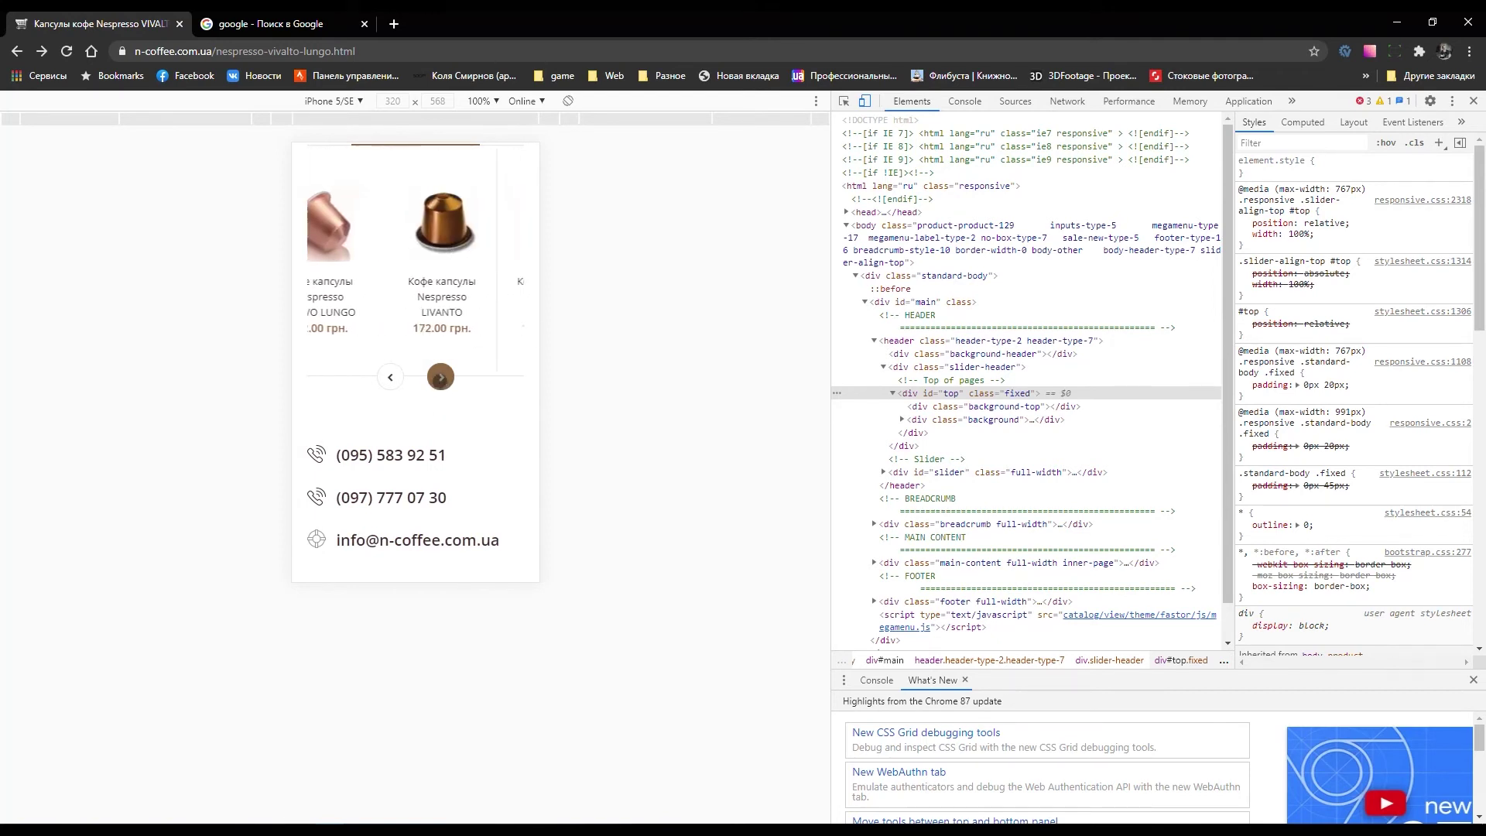
{"action": "left_click", "coordinate": [441, 377]}
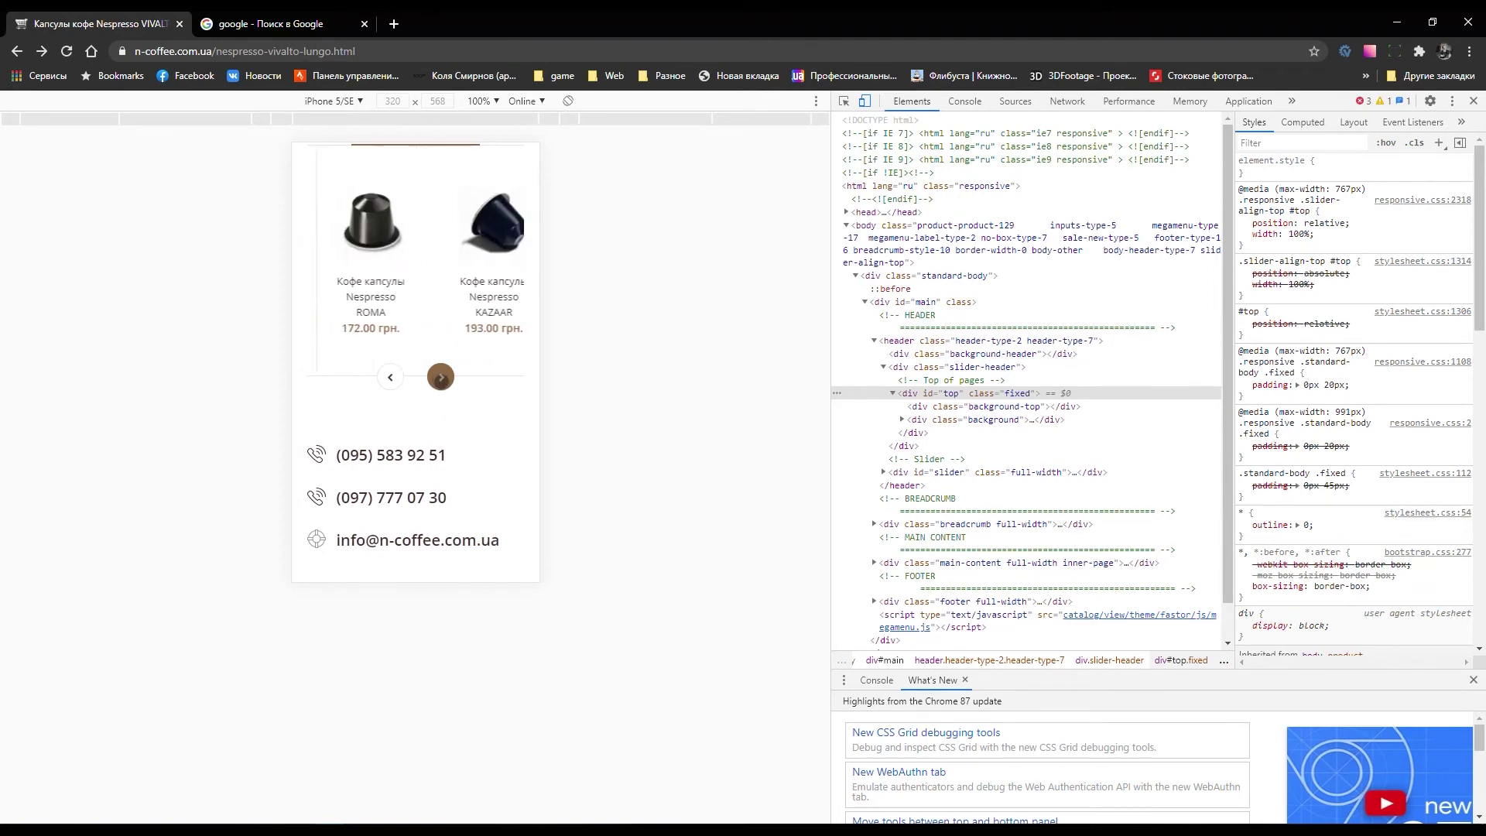
{"action": "left_click", "coordinate": [440, 377]}
{"action": "left_click", "coordinate": [440, 377]}
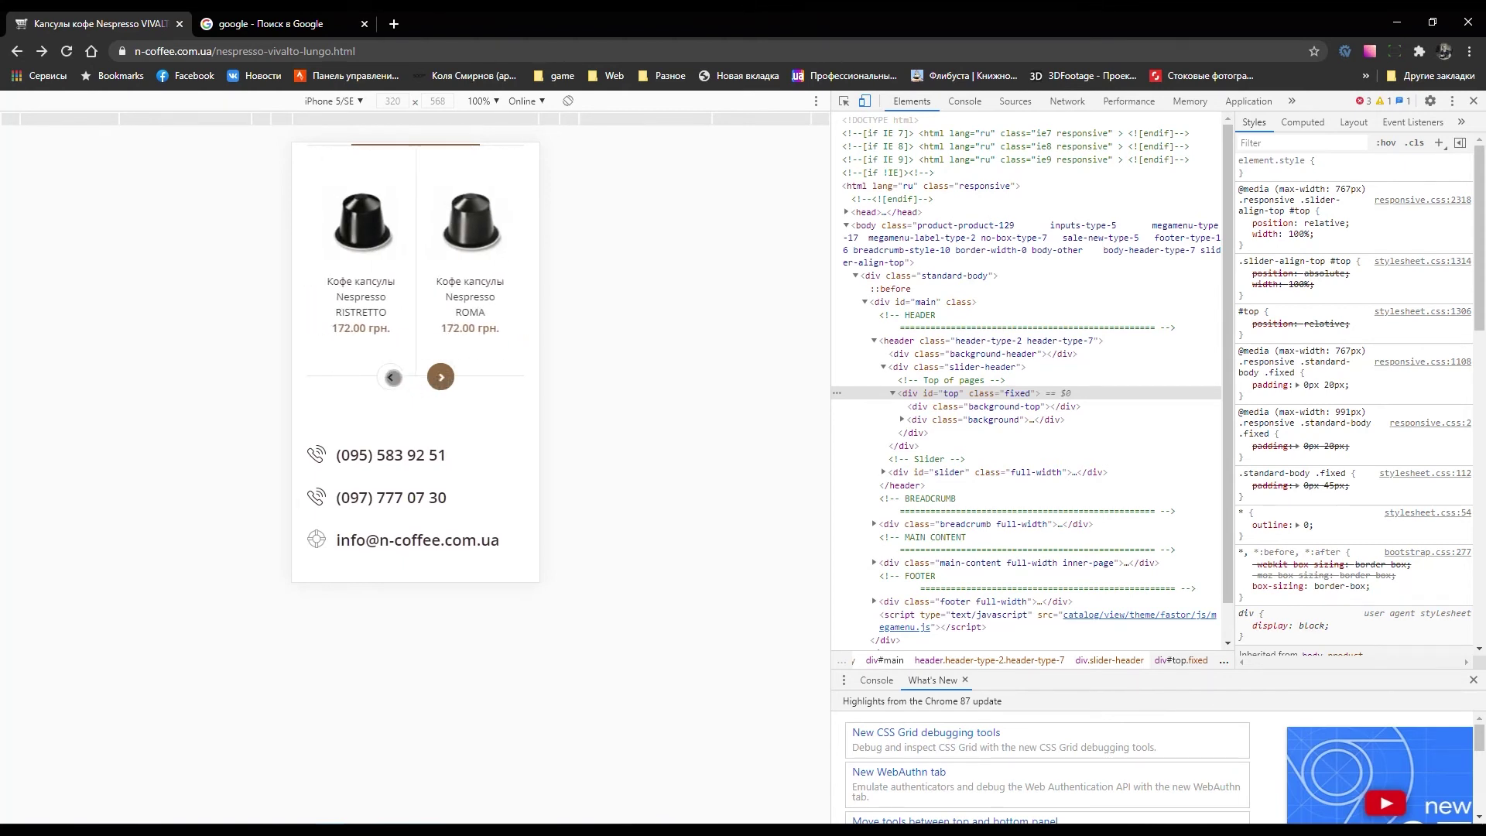
{"action": "left_click", "coordinate": [390, 377]}
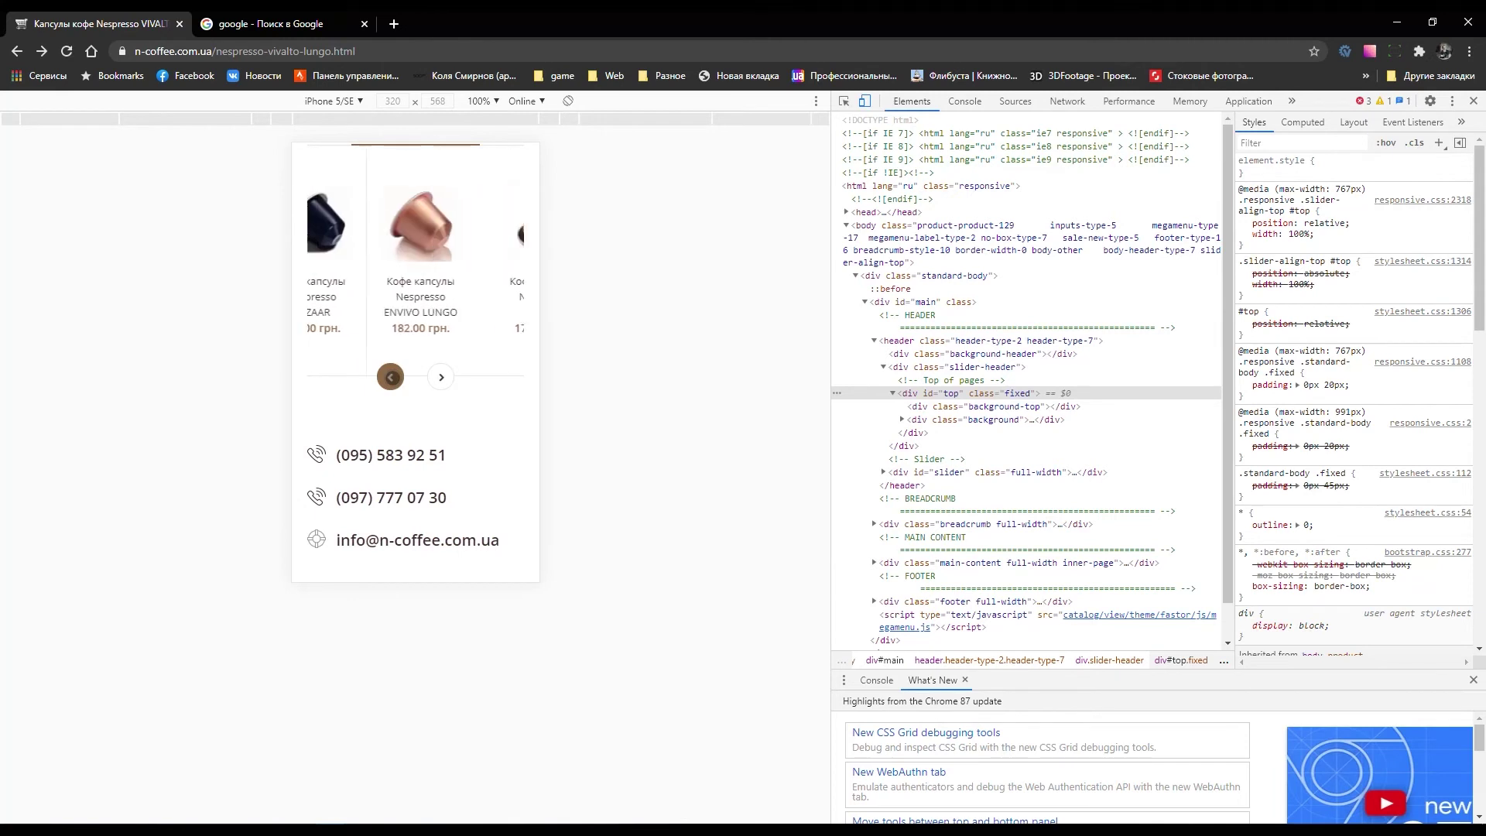
{"action": "left_click", "coordinate": [441, 377]}
{"action": "left_click", "coordinate": [440, 377]}
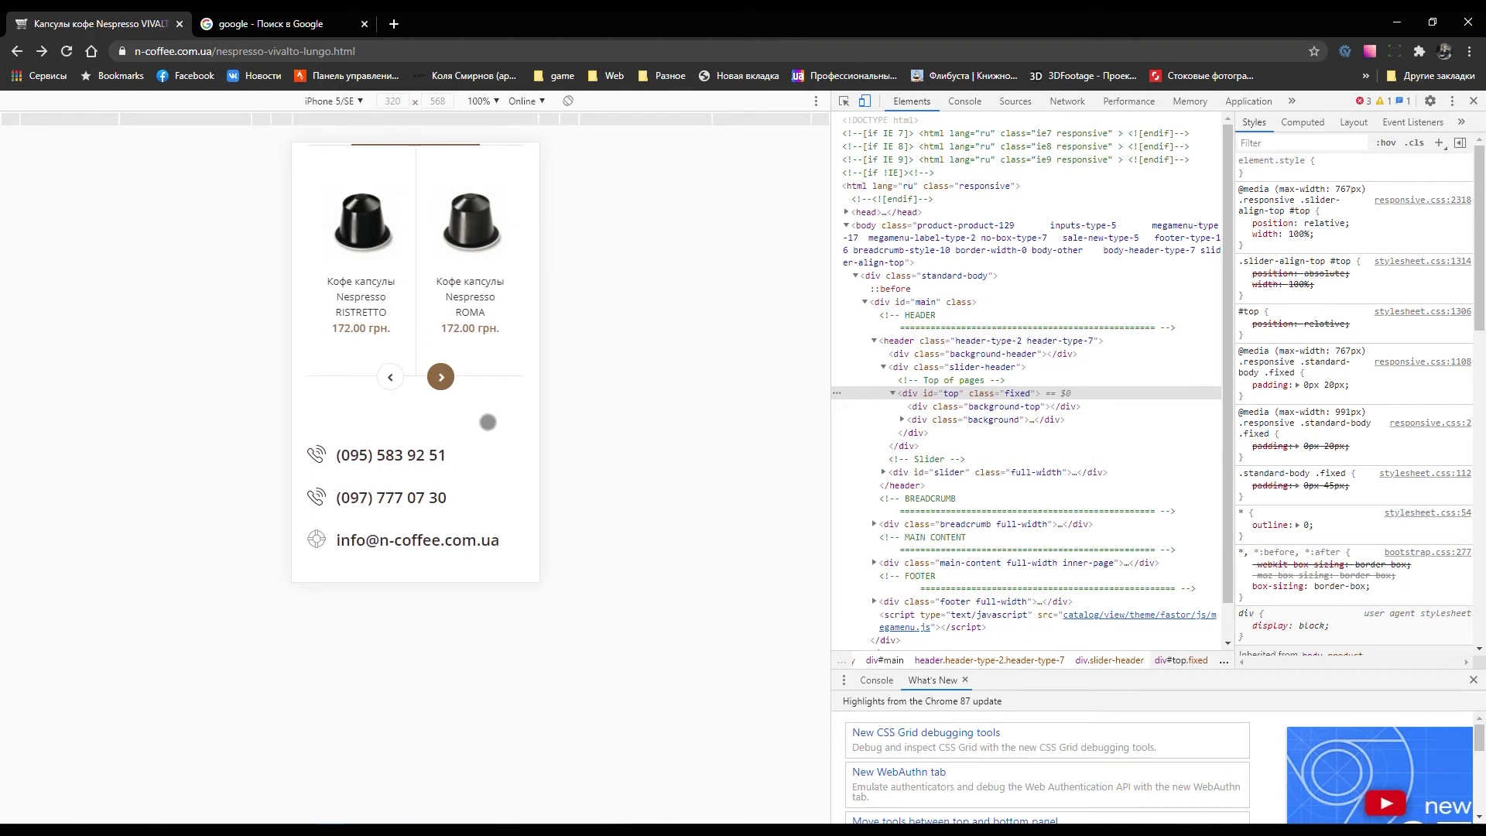
{"action": "left_click", "coordinate": [440, 376]}
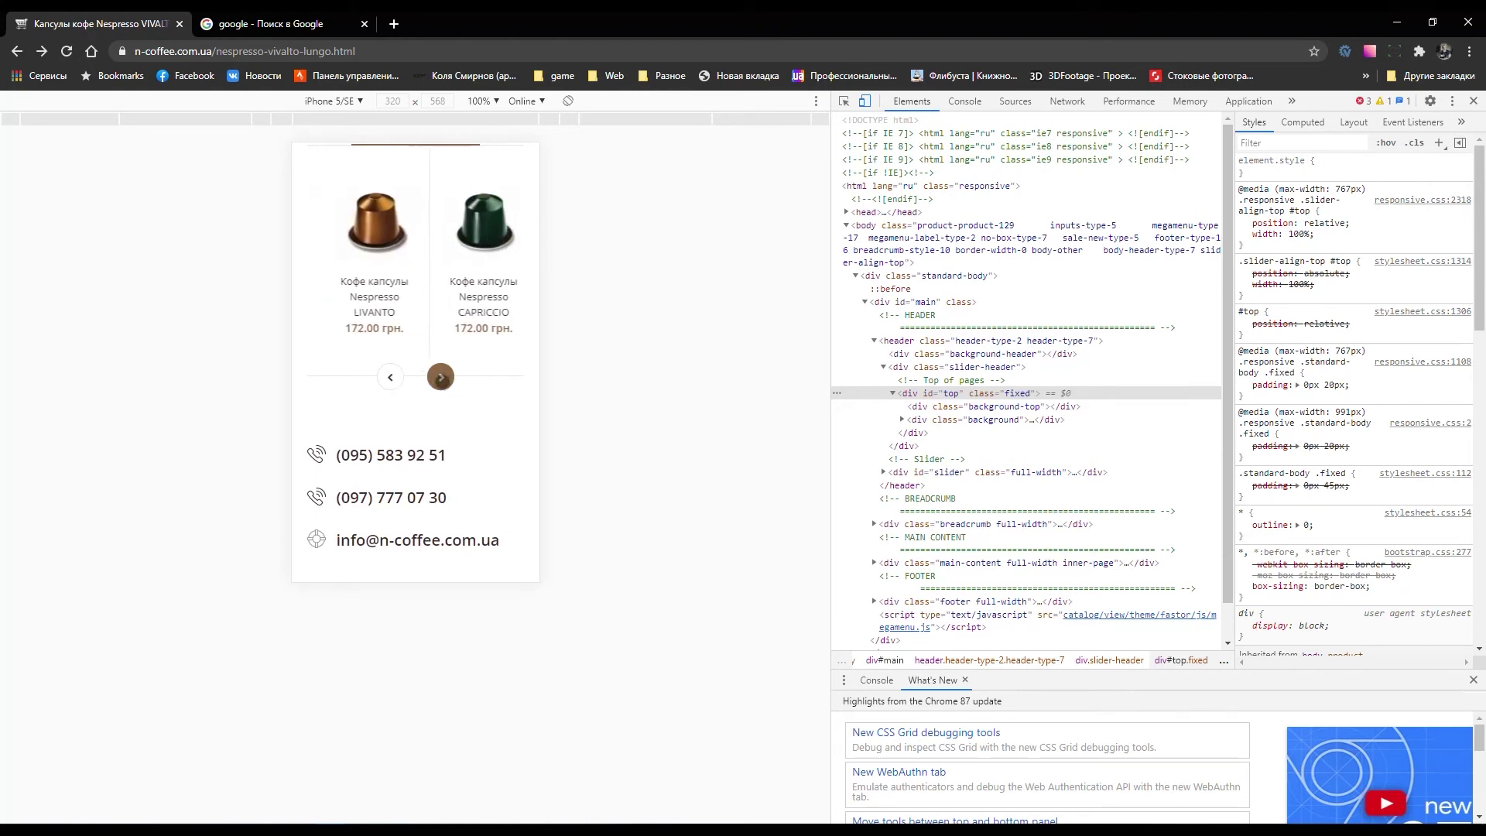
{"action": "left_click", "coordinate": [440, 377]}
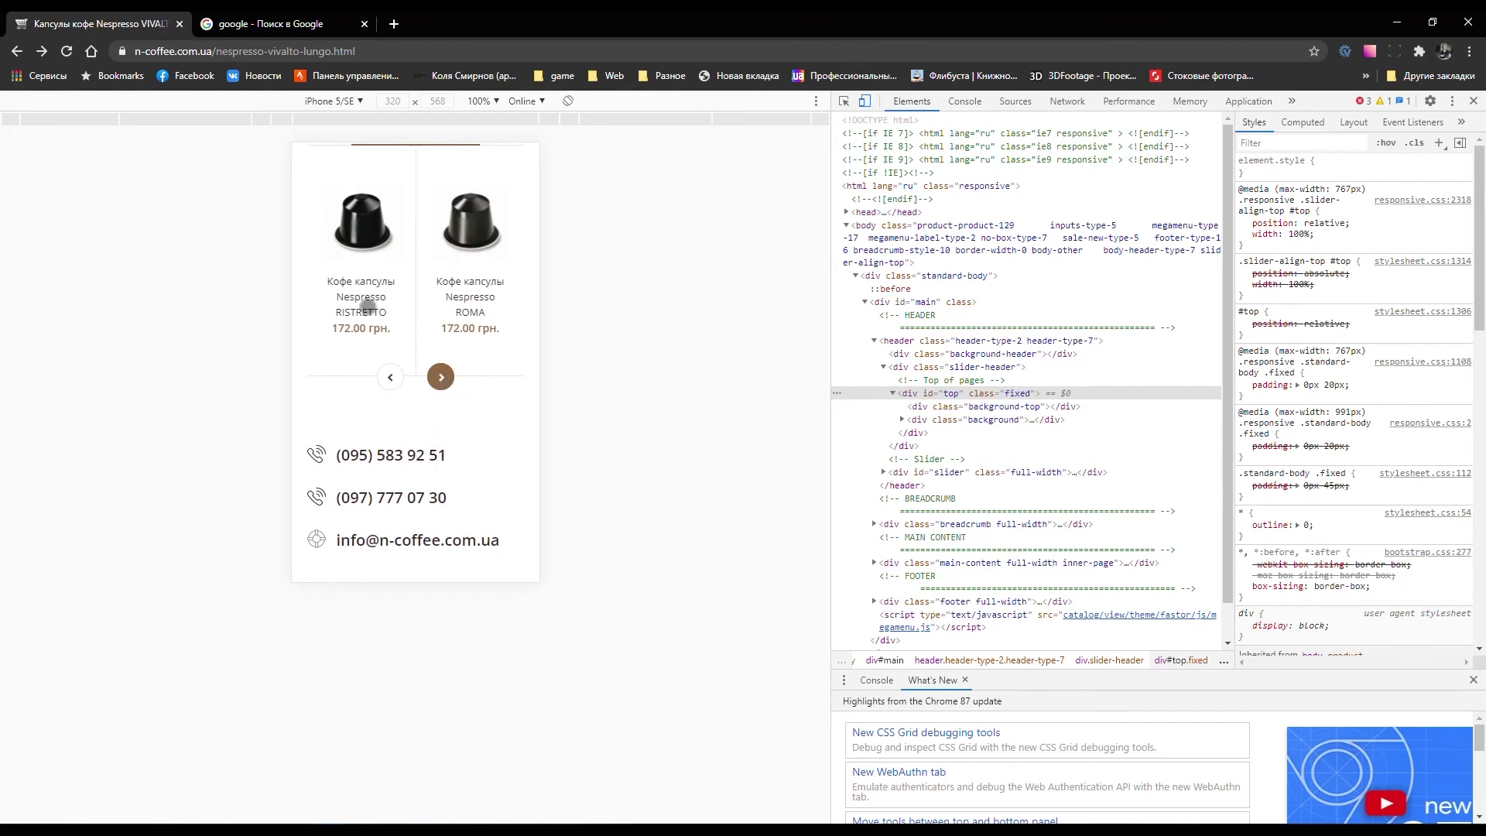
{"action": "left_click", "coordinate": [390, 377]}
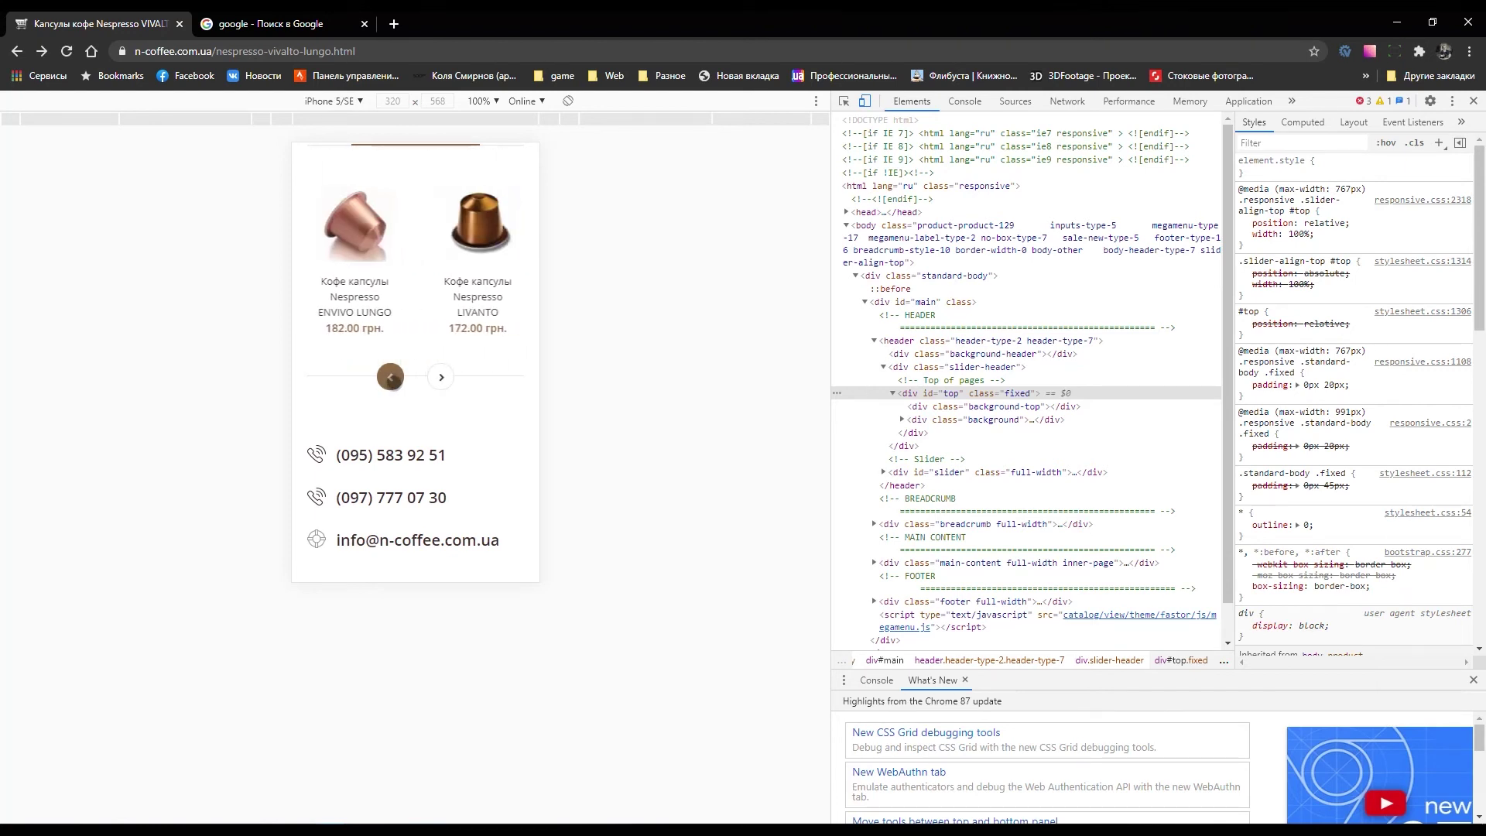
{"action": "scroll", "coordinate": [454, 424], "scroll_direction": "down", "scroll_amount": 5}
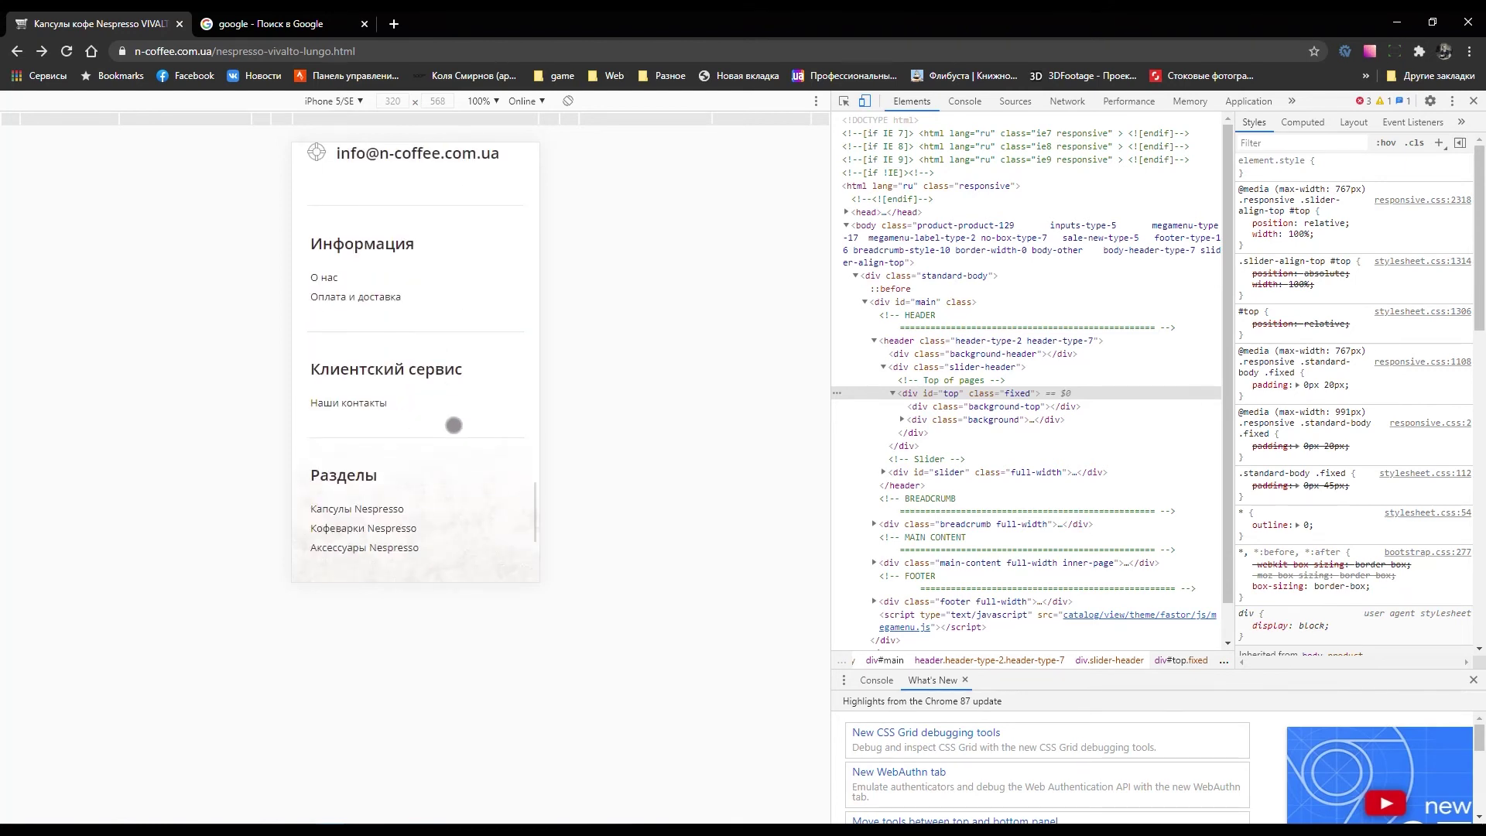
{"action": "scroll", "coordinate": [455, 425], "scroll_direction": "down", "scroll_amount": 2}
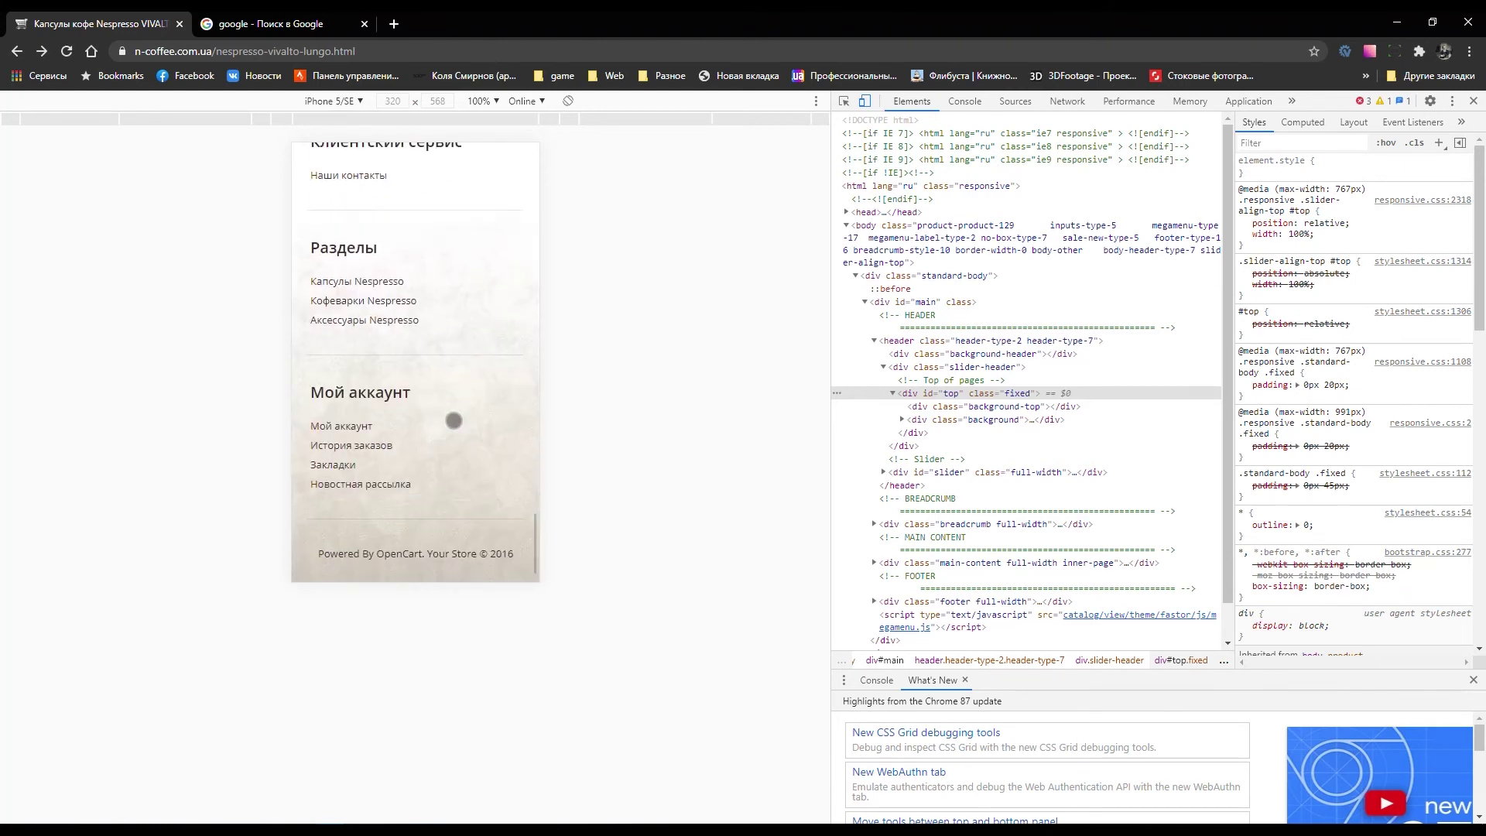
Emulate iPhone 6/7/8 Plus, then enlarge and close the VIVALTO LUNGO capsule image.
{"action": "left_click", "coordinate": [358, 102]}
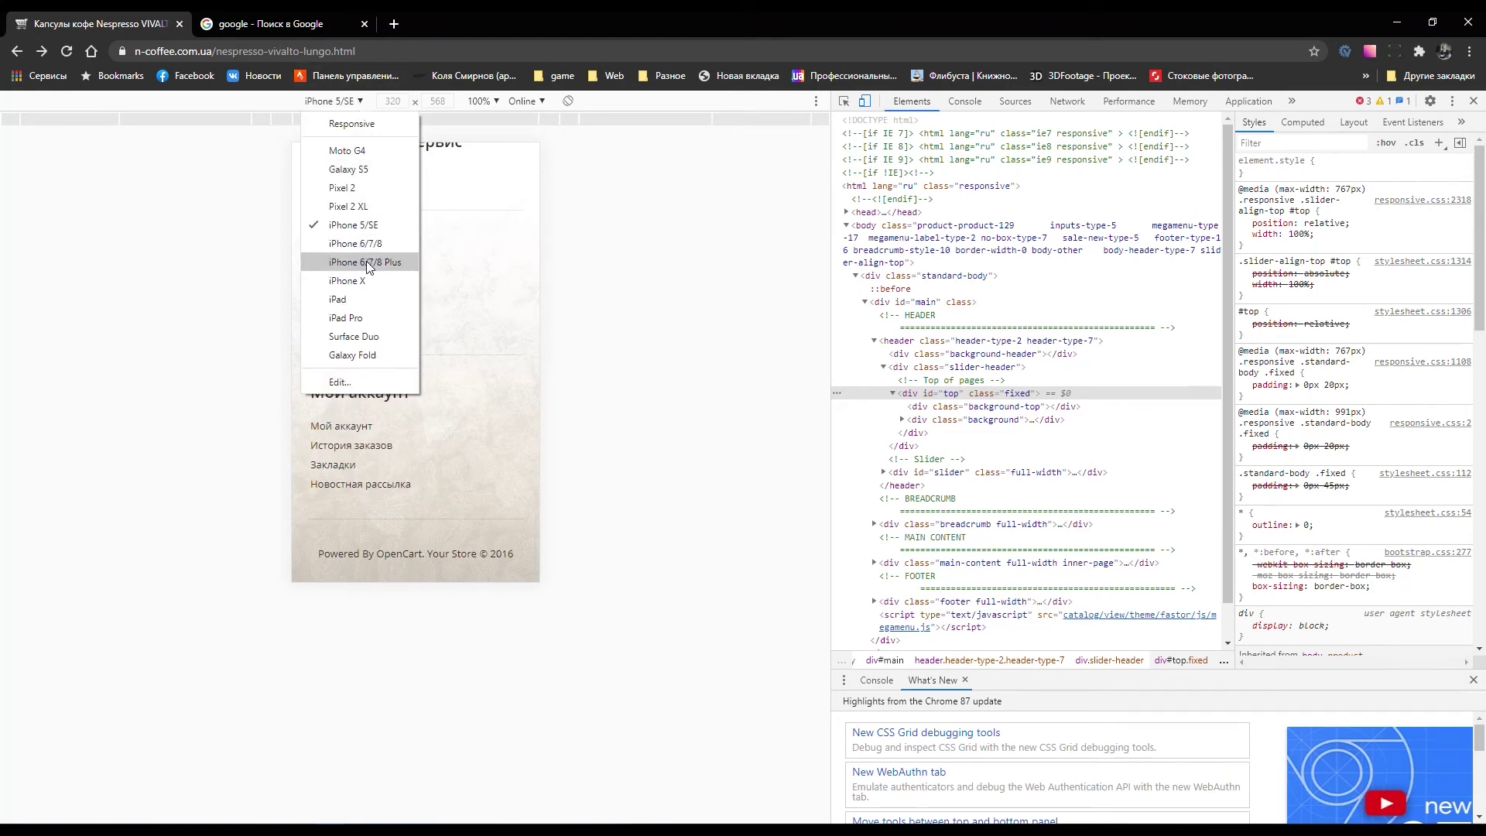
{"action": "left_click", "coordinate": [365, 261]}
{"action": "scroll", "coordinate": [455, 360], "scroll_direction": "up", "scroll_amount": 7}
{"action": "scroll", "coordinate": [454, 360], "scroll_direction": "up", "scroll_amount": 4}
{"action": "scroll", "coordinate": [454, 360], "scroll_direction": "up", "scroll_amount": 4}
{"action": "scroll", "coordinate": [454, 360], "scroll_direction": "up", "scroll_amount": 6}
{"action": "scroll", "coordinate": [454, 360], "scroll_direction": "up", "scroll_amount": 4}
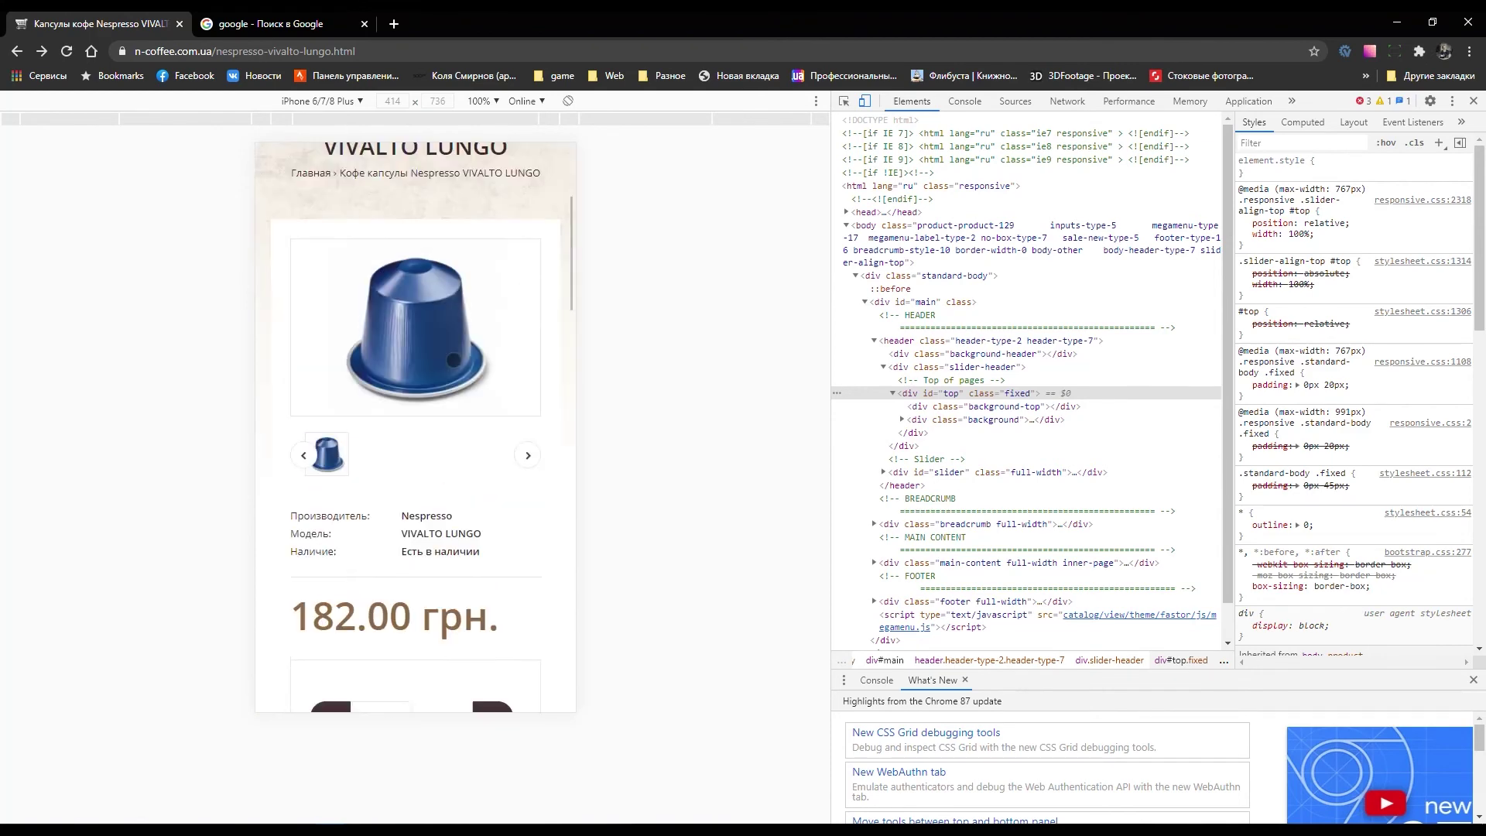
{"action": "scroll", "coordinate": [454, 360], "scroll_direction": "up", "scroll_amount": 1}
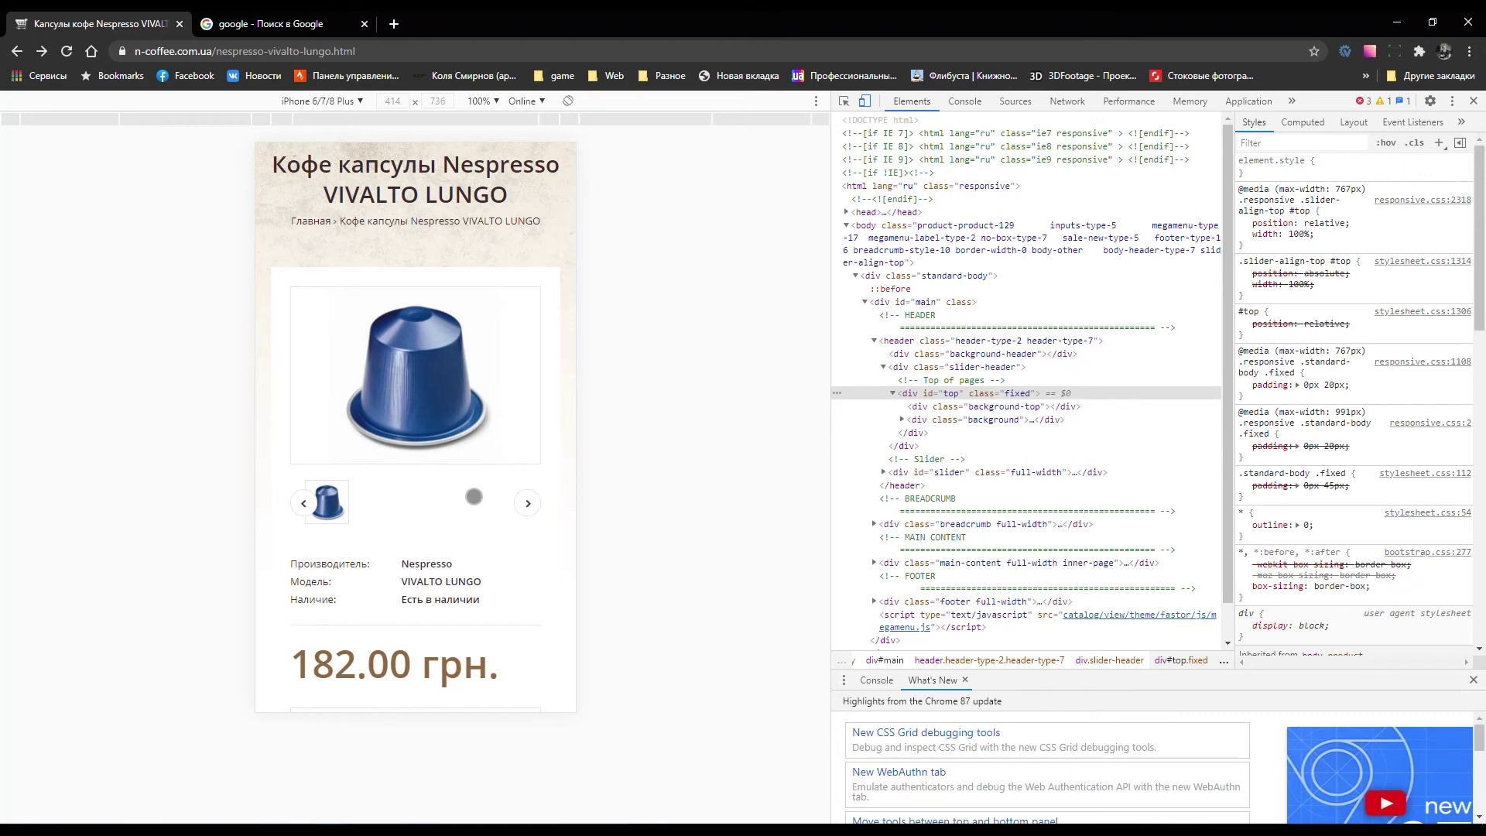
{"action": "left_click", "coordinate": [445, 357]}
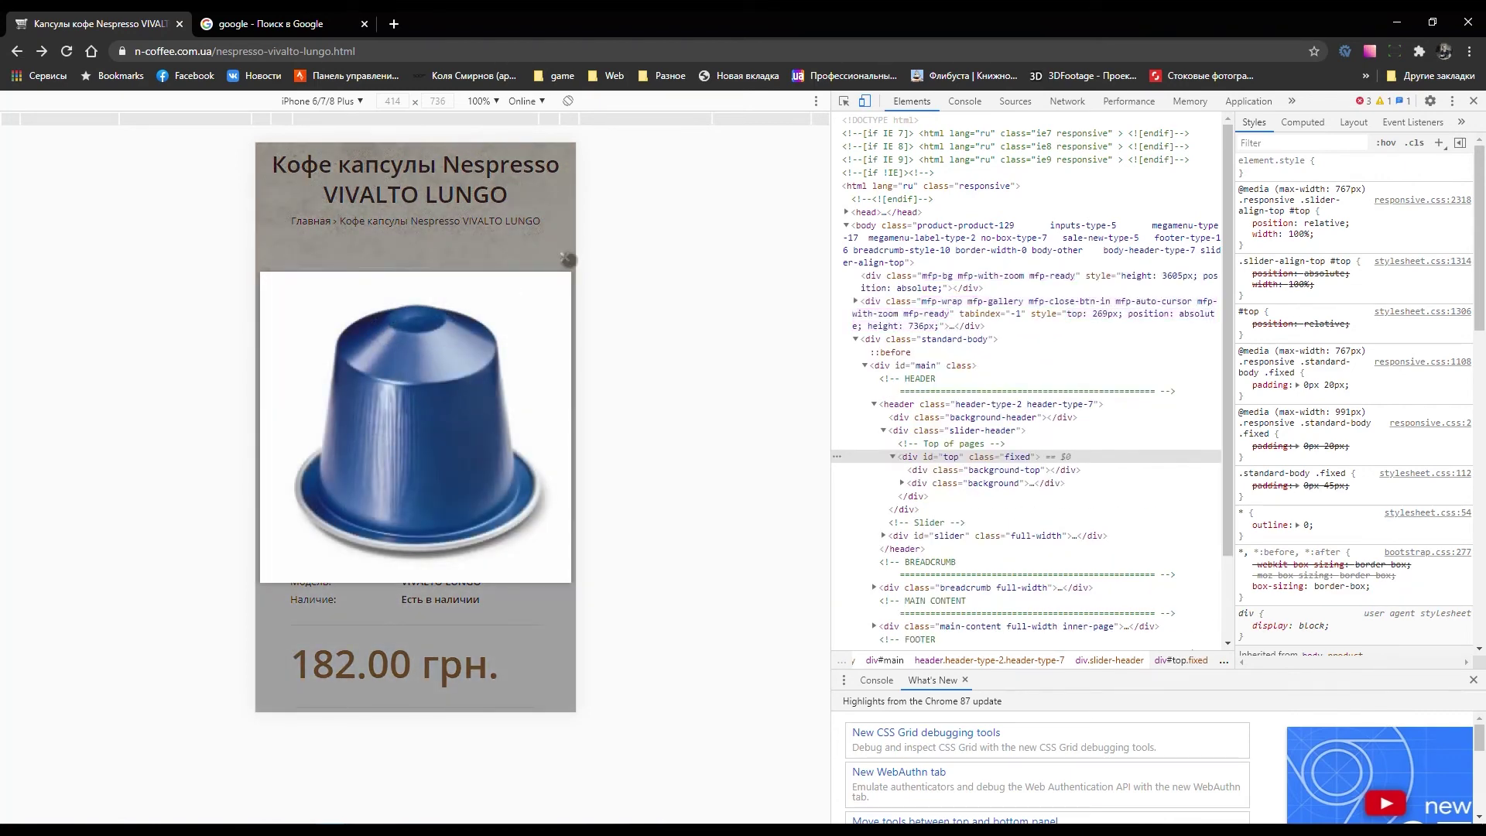
{"action": "left_click", "coordinate": [563, 258]}
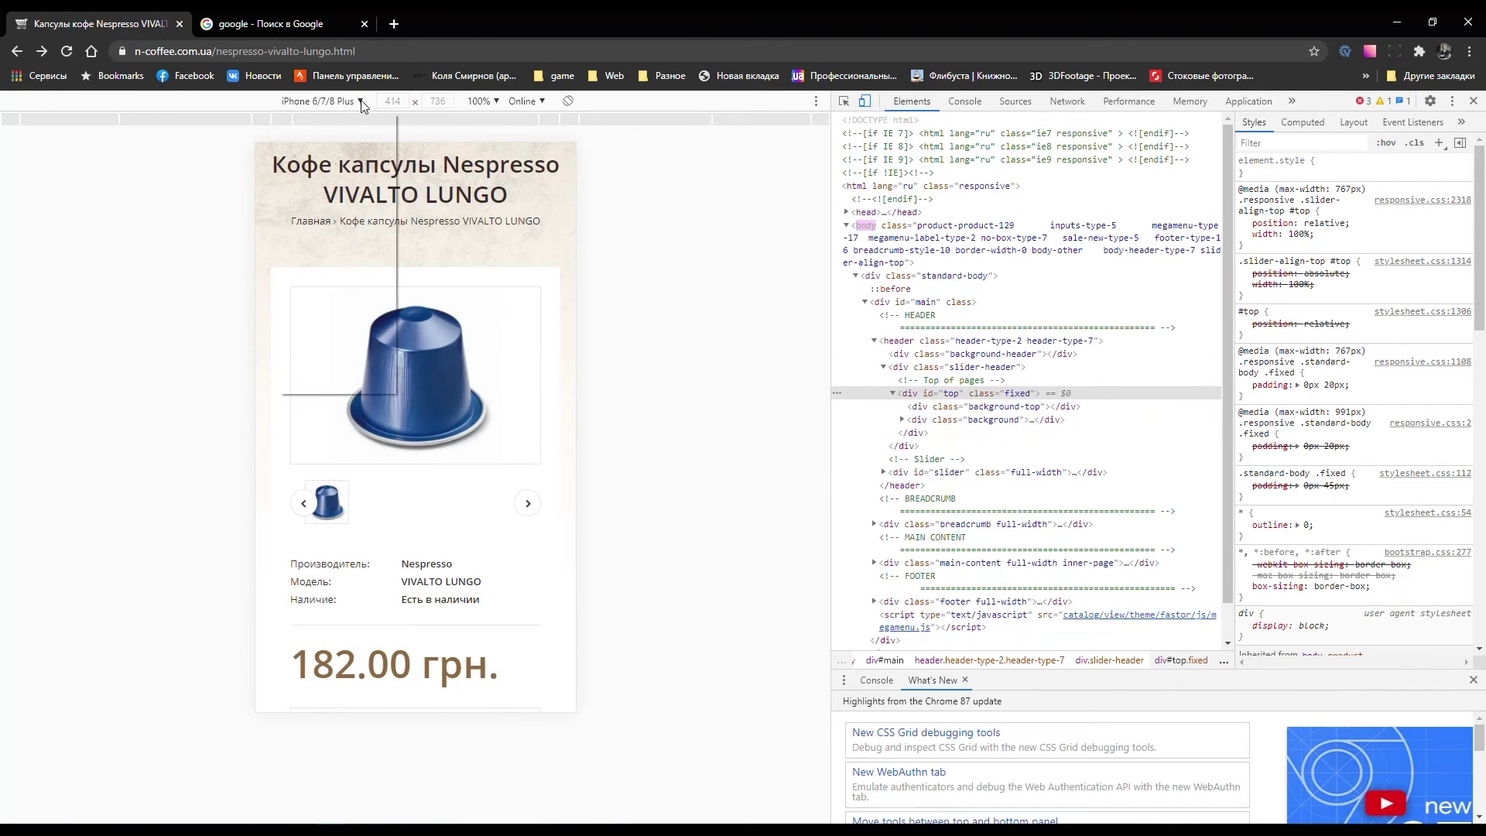
Switch back to iPhone 5/SE, repeat the enlarged-image check, then select the site domain.
{"action": "left_click", "coordinate": [361, 107]}
{"action": "left_click", "coordinate": [356, 229]}
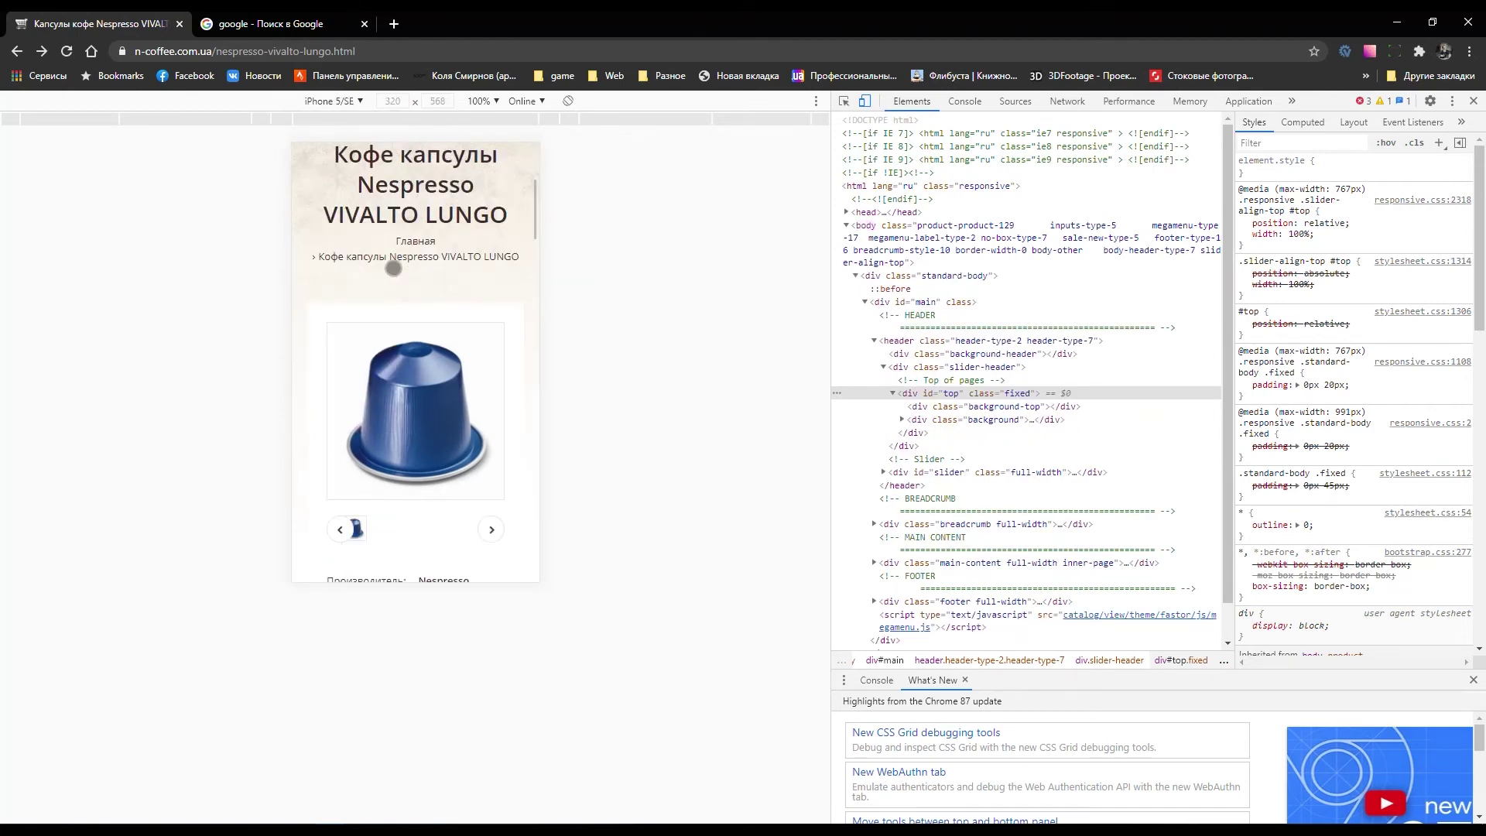
{"action": "scroll", "coordinate": [486, 363], "scroll_direction": "down", "scroll_amount": 3}
{"action": "left_click", "coordinate": [437, 259]}
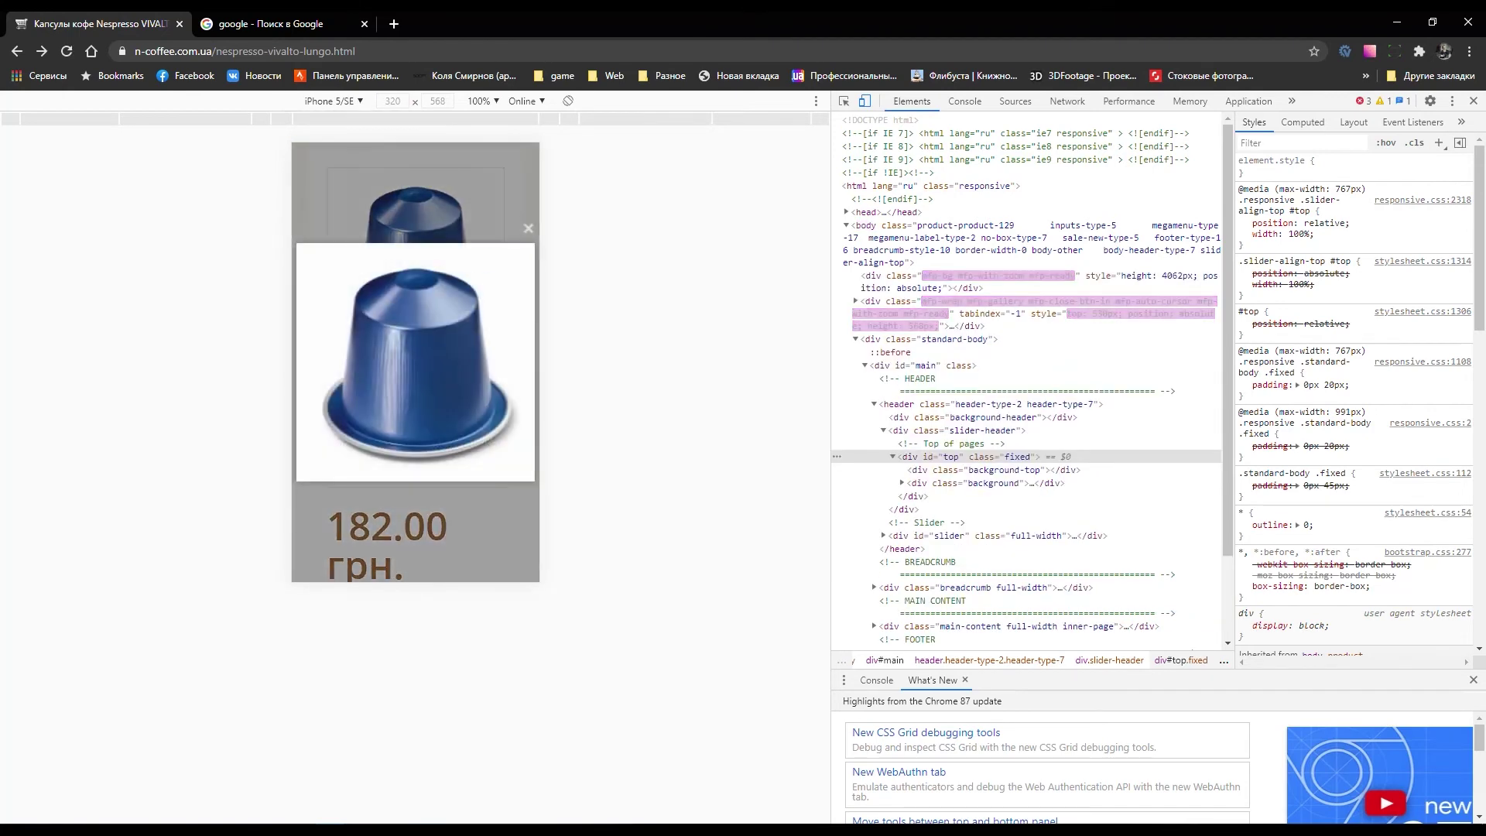
{"action": "left_click", "coordinate": [528, 231]}
{"action": "scroll", "coordinate": [443, 336], "scroll_direction": "down", "scroll_amount": 4}
{"action": "scroll", "coordinate": [444, 337], "scroll_direction": "up", "scroll_amount": 5}
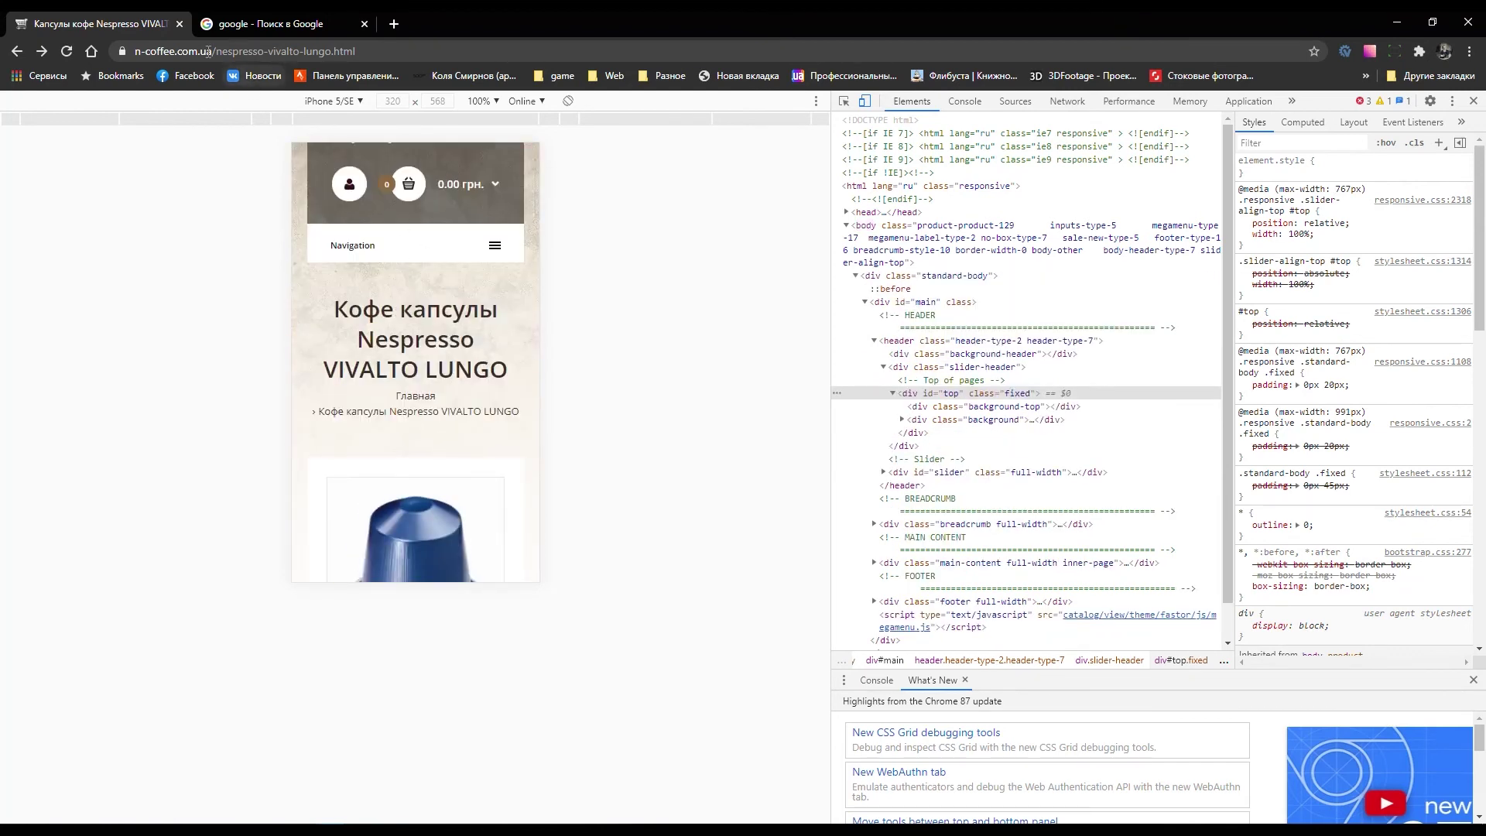
{"action": "left_click_drag", "start_coordinate": [213, 51], "coordinate": [115, 57]}
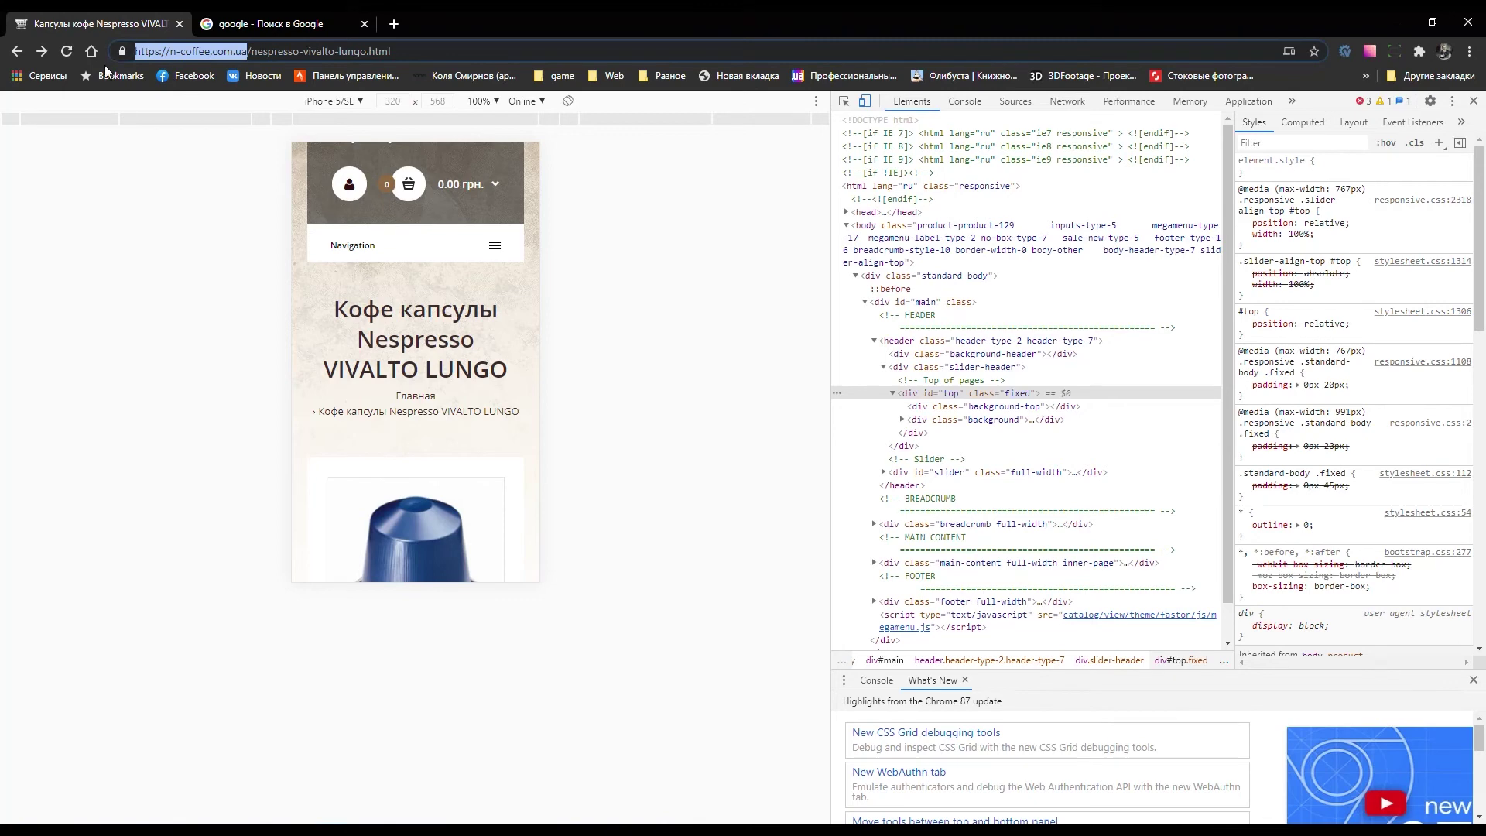
Search Google for 'браузерстек' in a new tab, open BrowserStack, and close the old Google tab.
{"action": "left_click", "coordinate": [394, 24]}
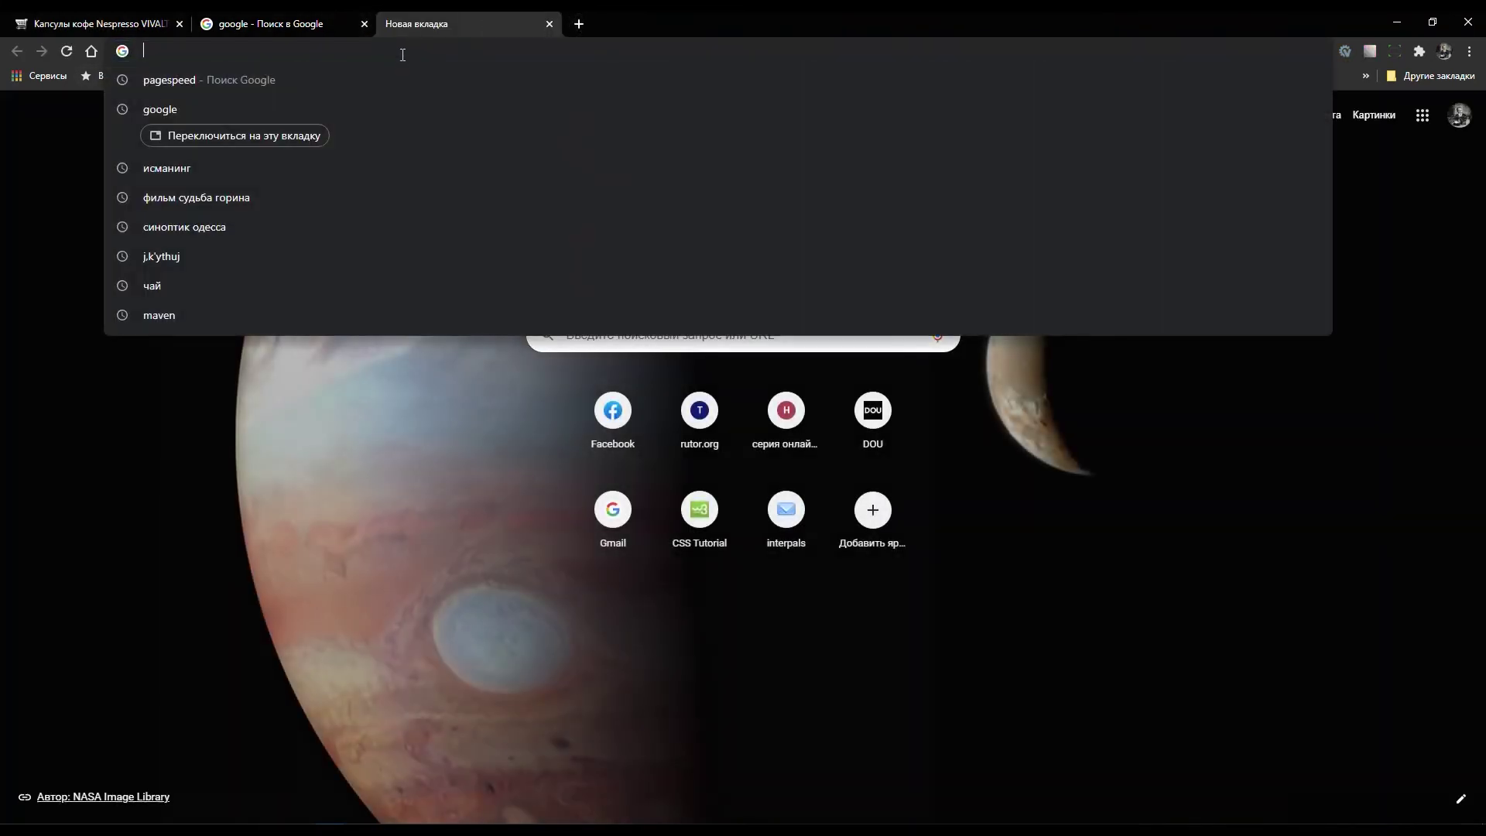
{"action": "type", "text": "бп"}
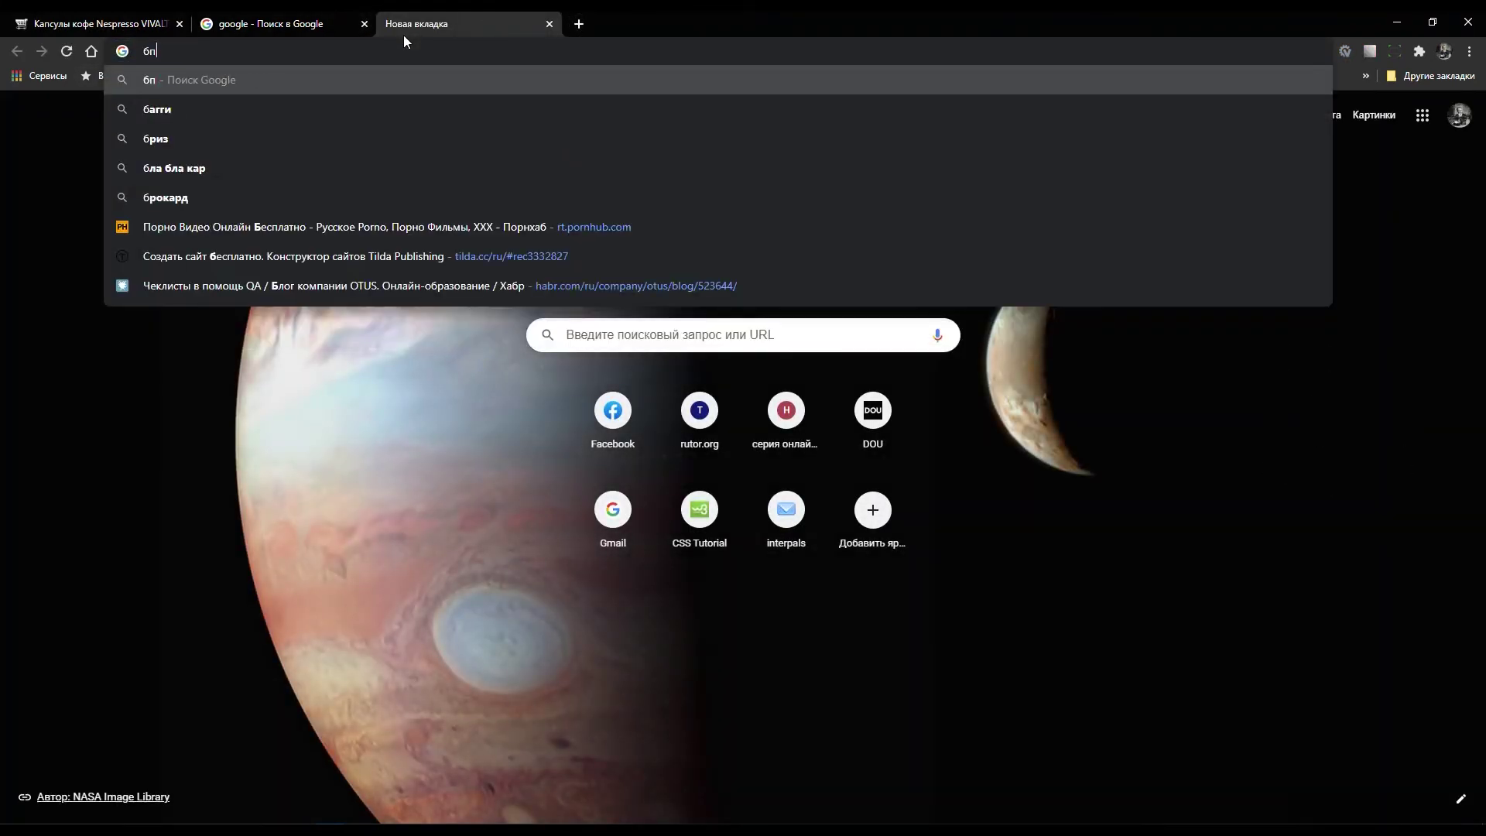
{"action": "type", "text": "а"}
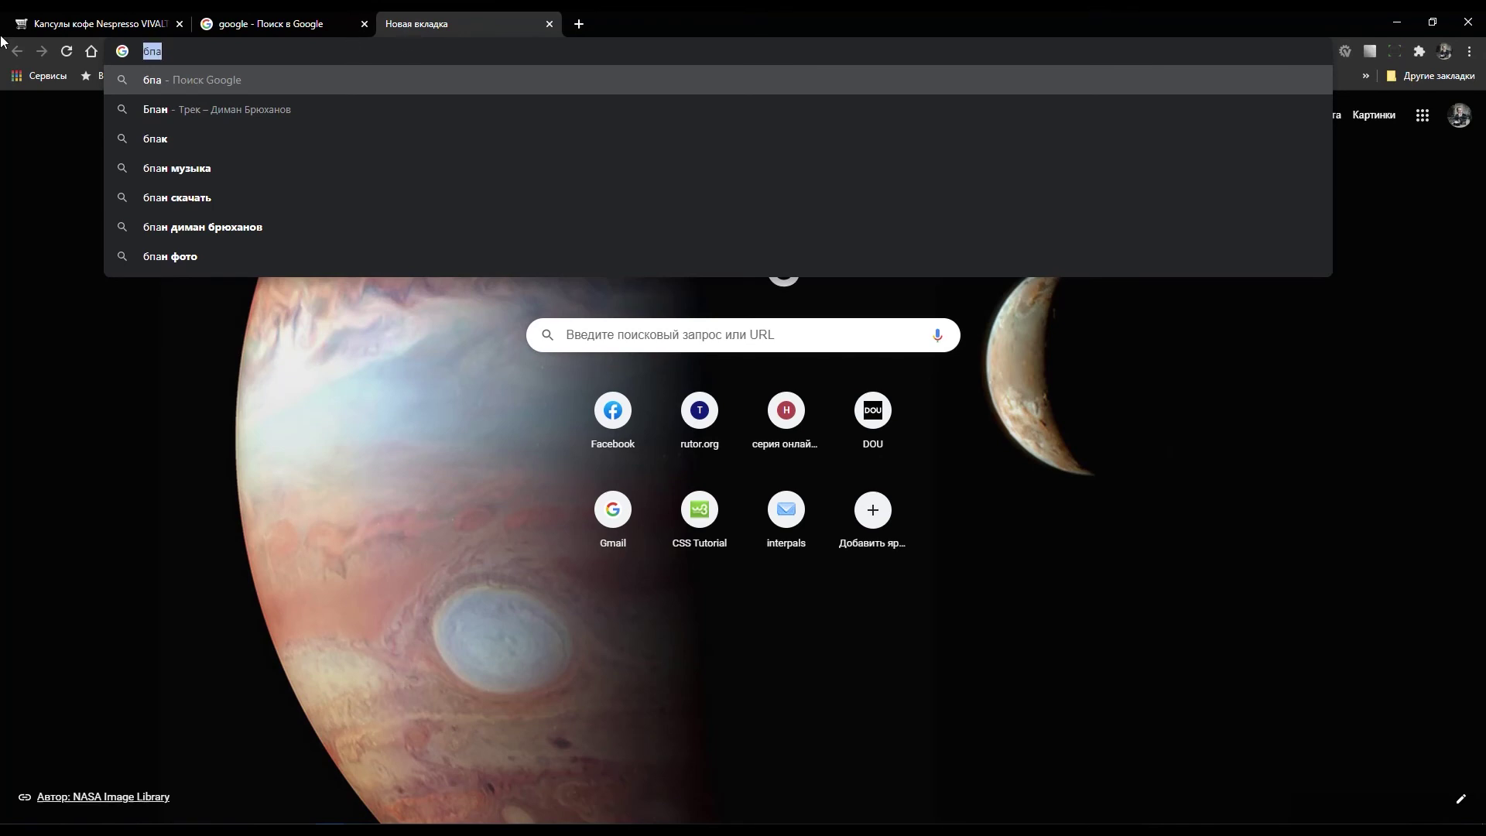
{"action": "type", "text": "браузер"}
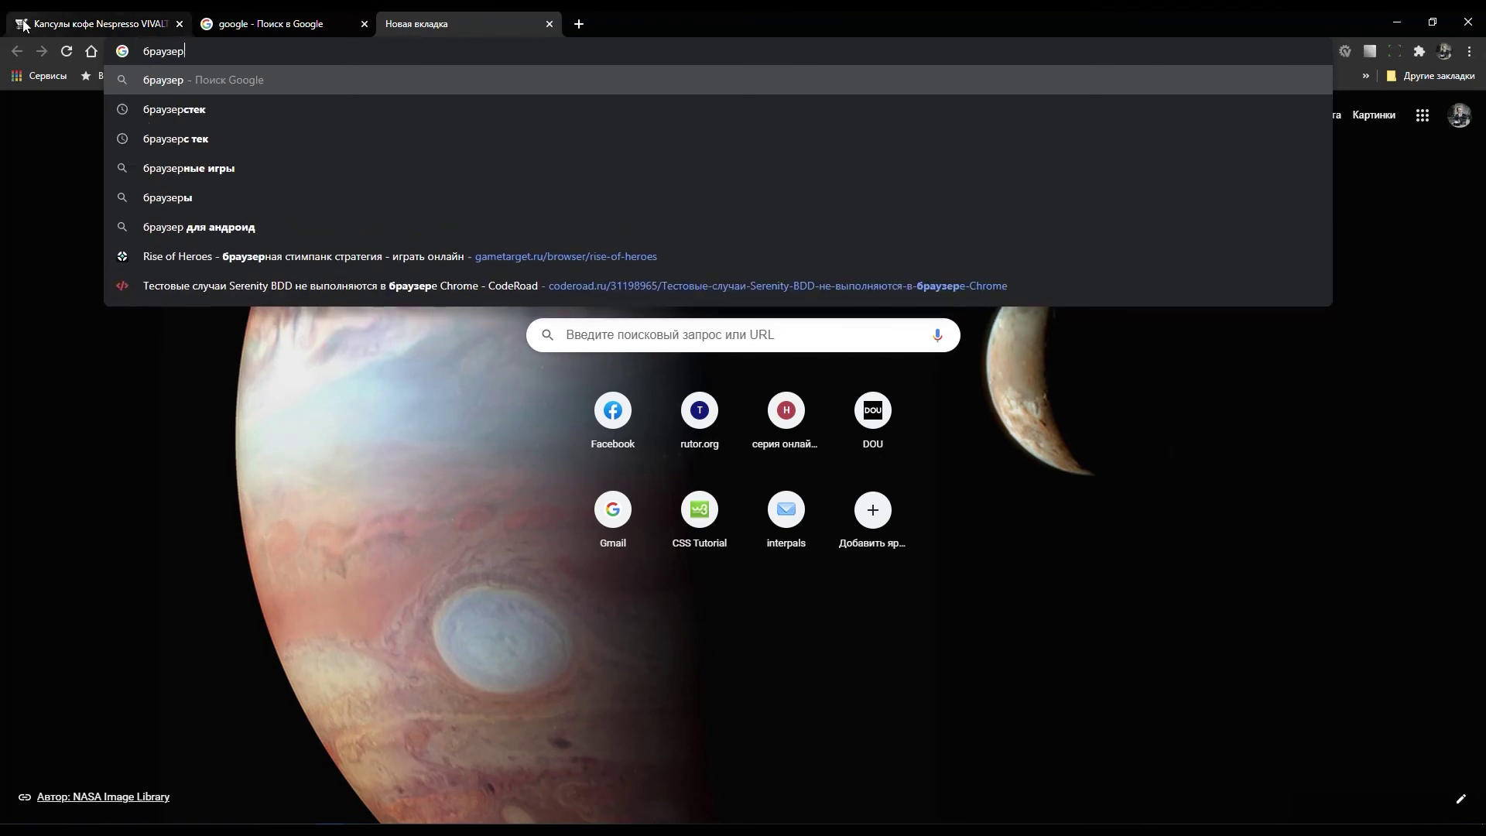
{"action": "left_click", "coordinate": [188, 110]}
{"action": "left_click", "coordinate": [202, 395]}
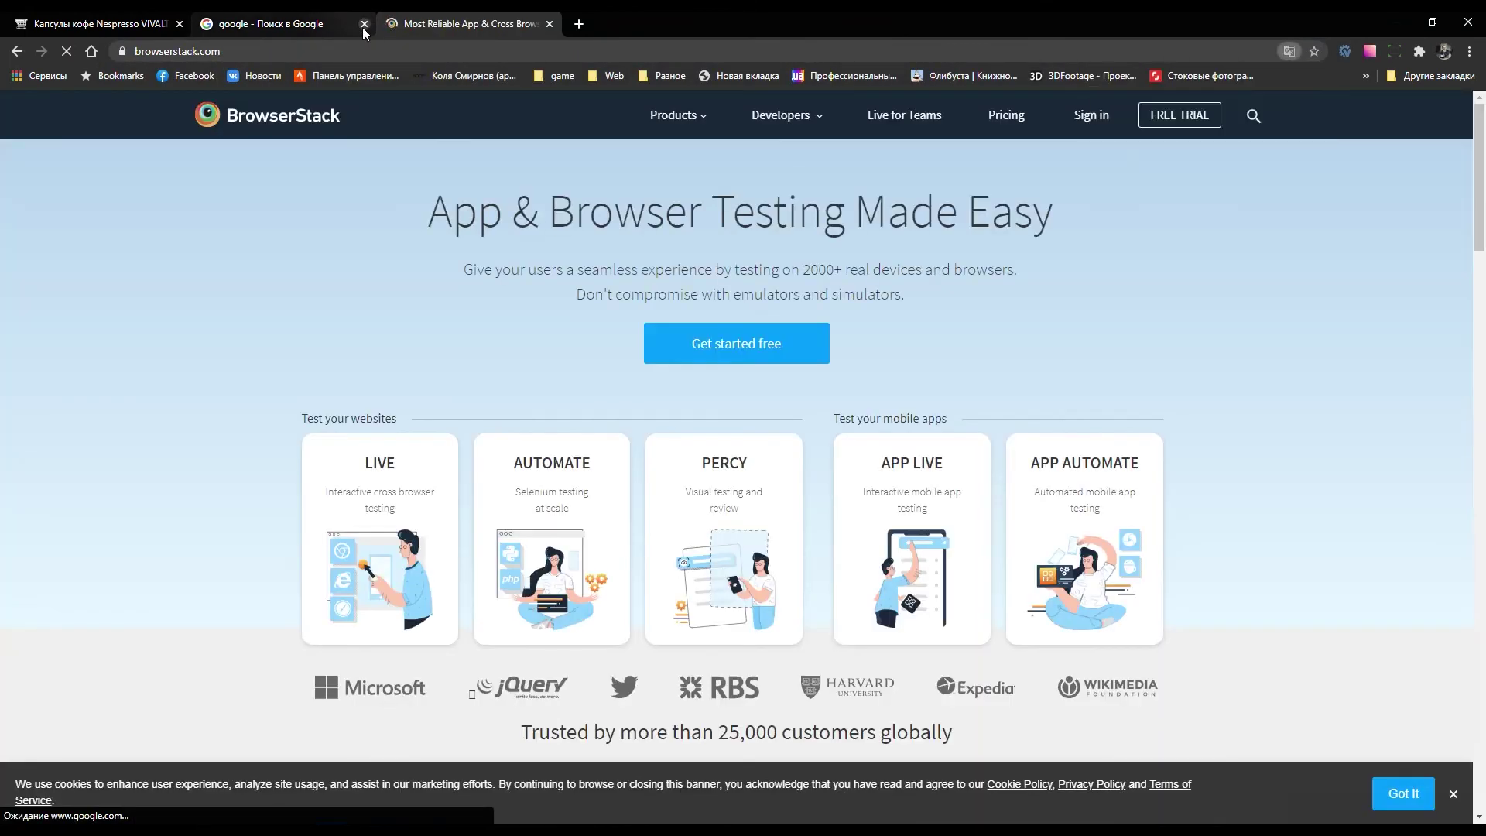
{"action": "left_click", "coordinate": [364, 24]}
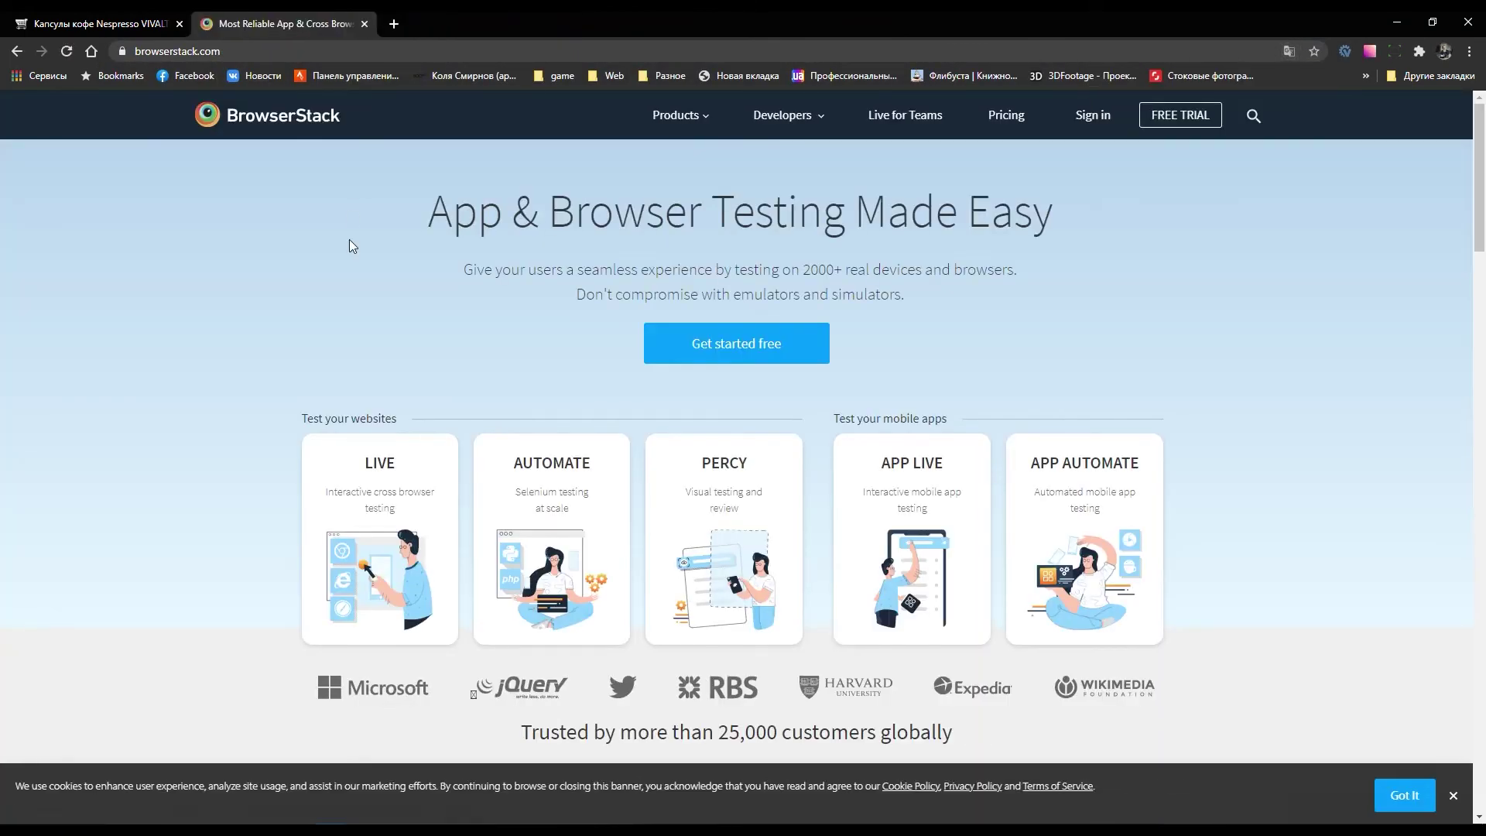
Start BrowserStack through Get started free and launch Safari on an iOS 12 iPhone XS Max.
{"action": "left_click", "coordinate": [778, 331]}
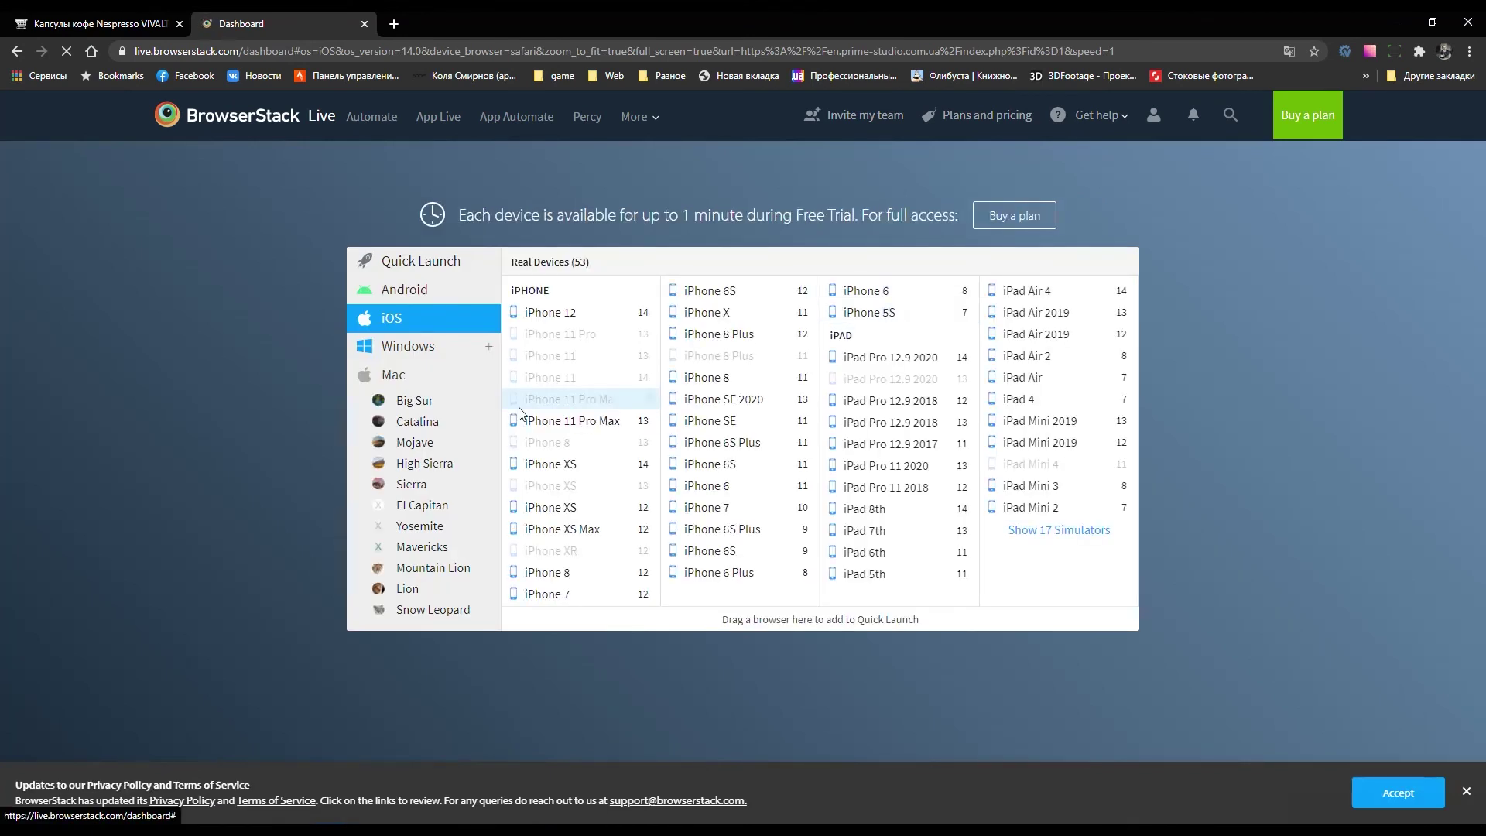
{"action": "mouse_move", "coordinate": [561, 528]}
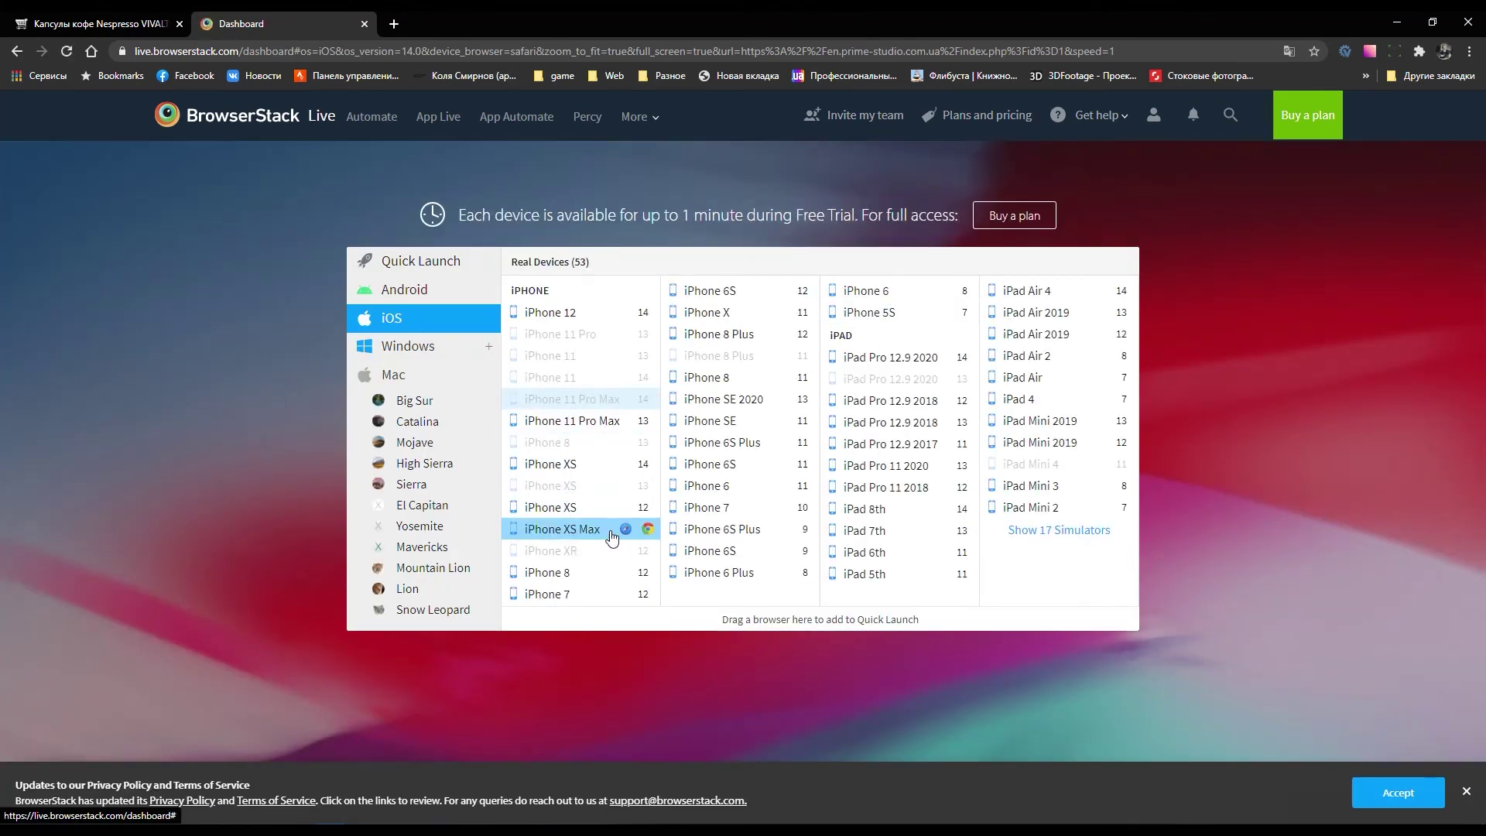
{"action": "left_click", "coordinate": [626, 507]}
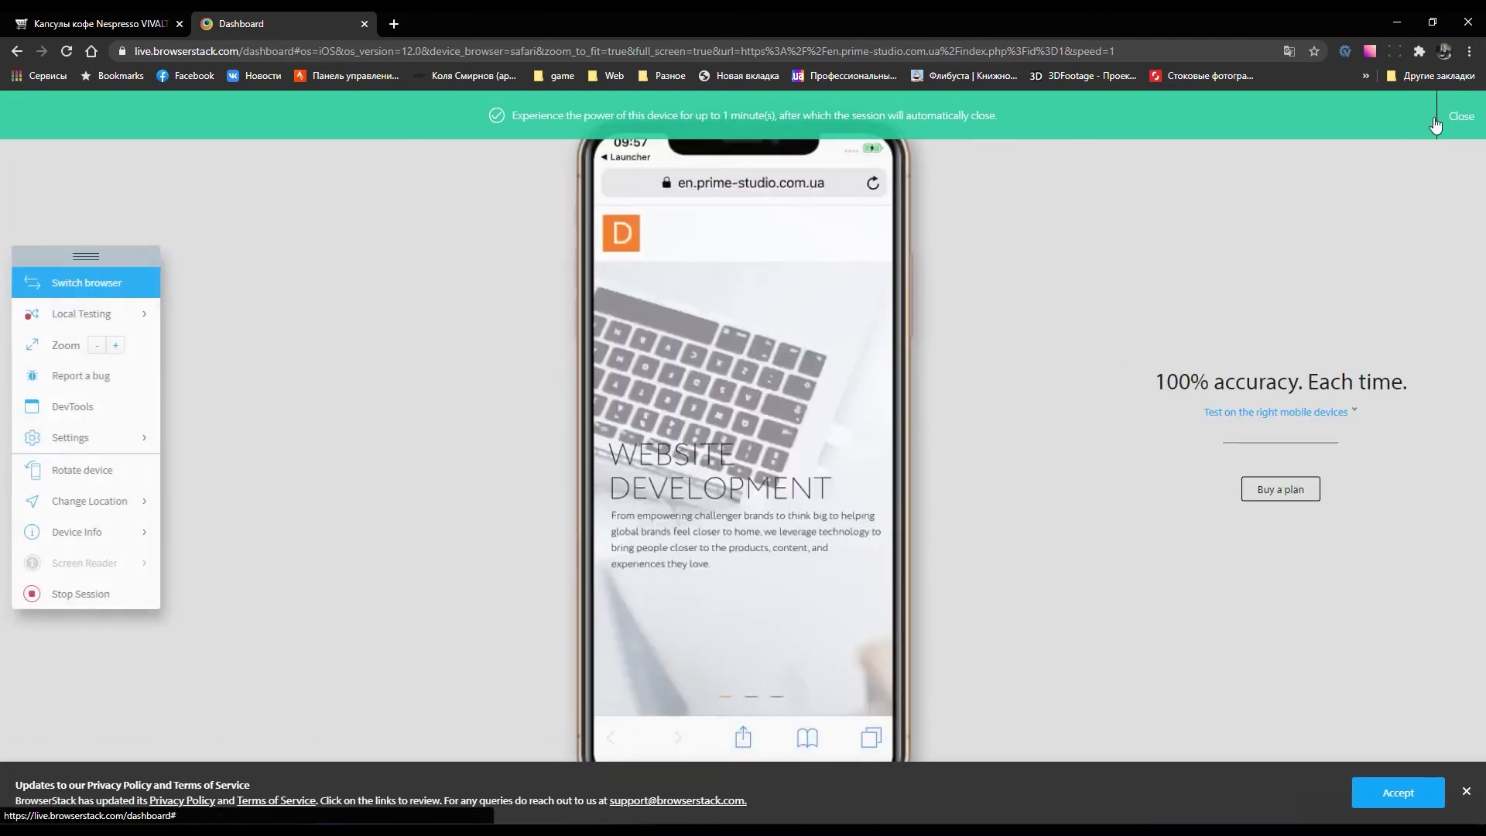
Paste n-coffee.com.ua into the phone's Safari address bar and load it, dismissing the notices.
{"action": "left_click", "coordinate": [1448, 116]}
{"action": "left_click", "coordinate": [746, 188]}
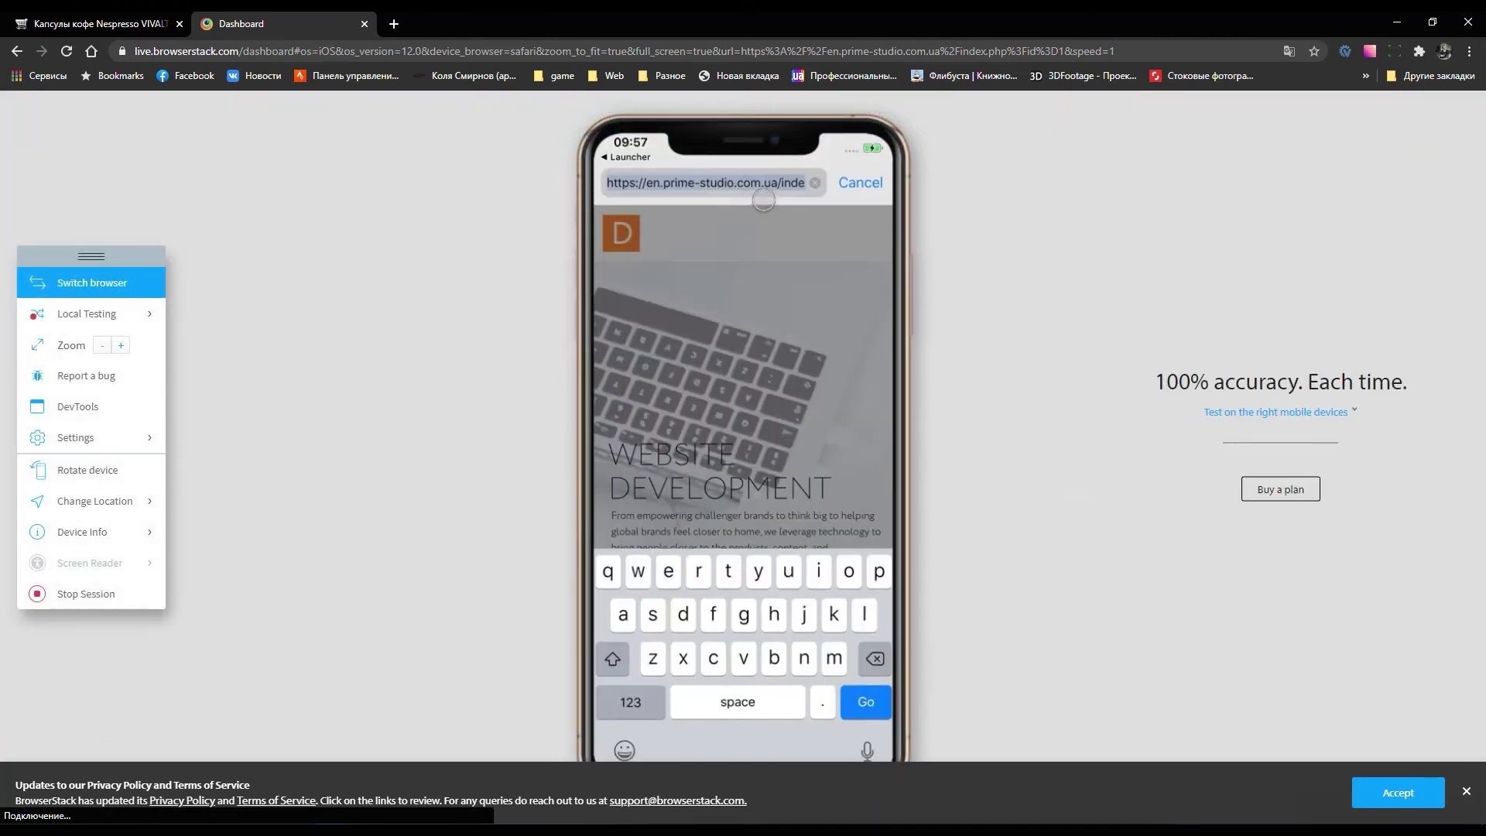
{"action": "type", "text": "https://n-coffee.com.ua/"}
{"action": "key", "text": "Return"}
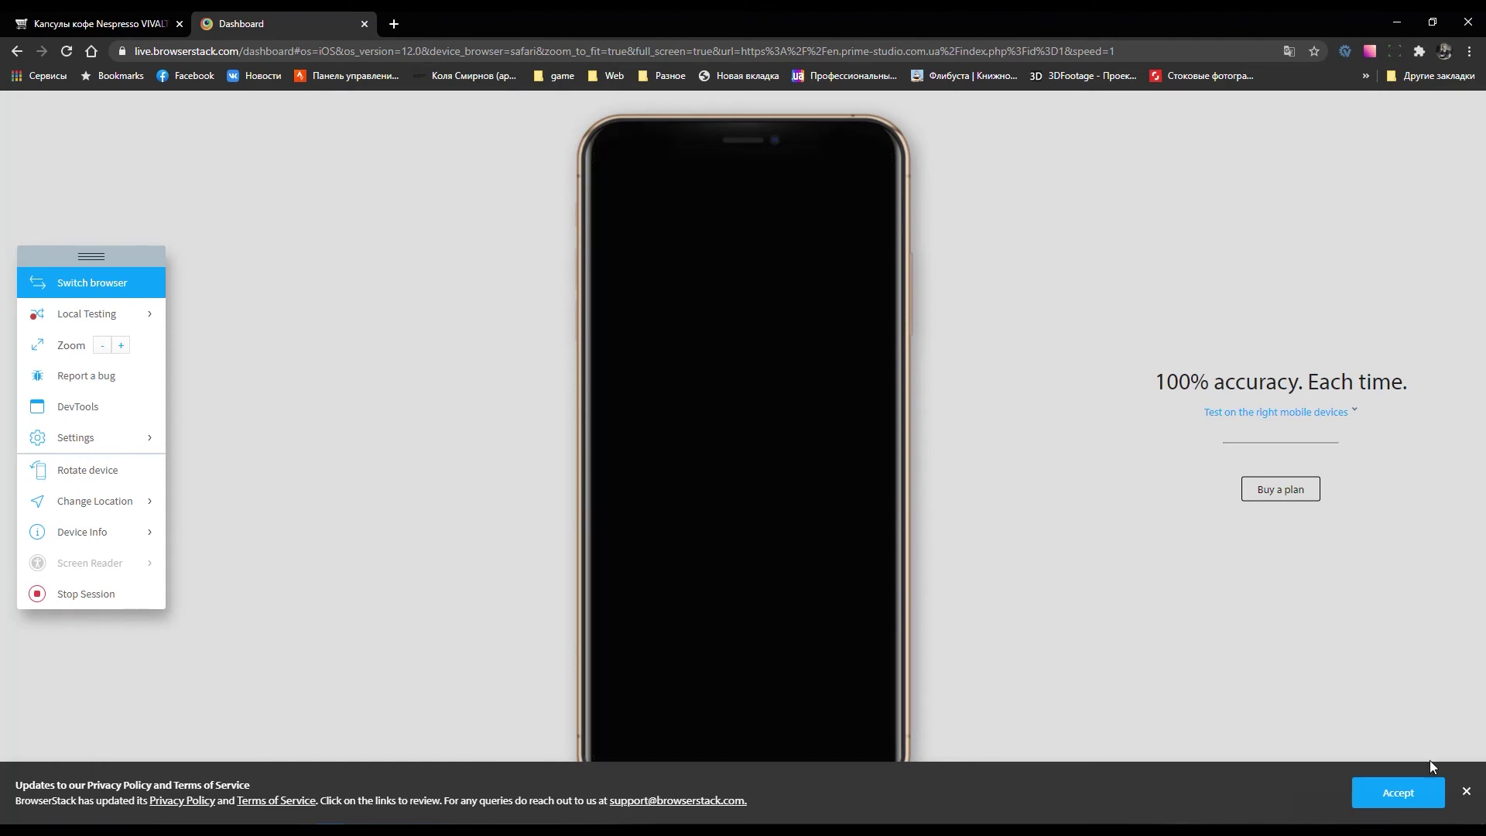
{"action": "left_click", "coordinate": [1466, 792]}
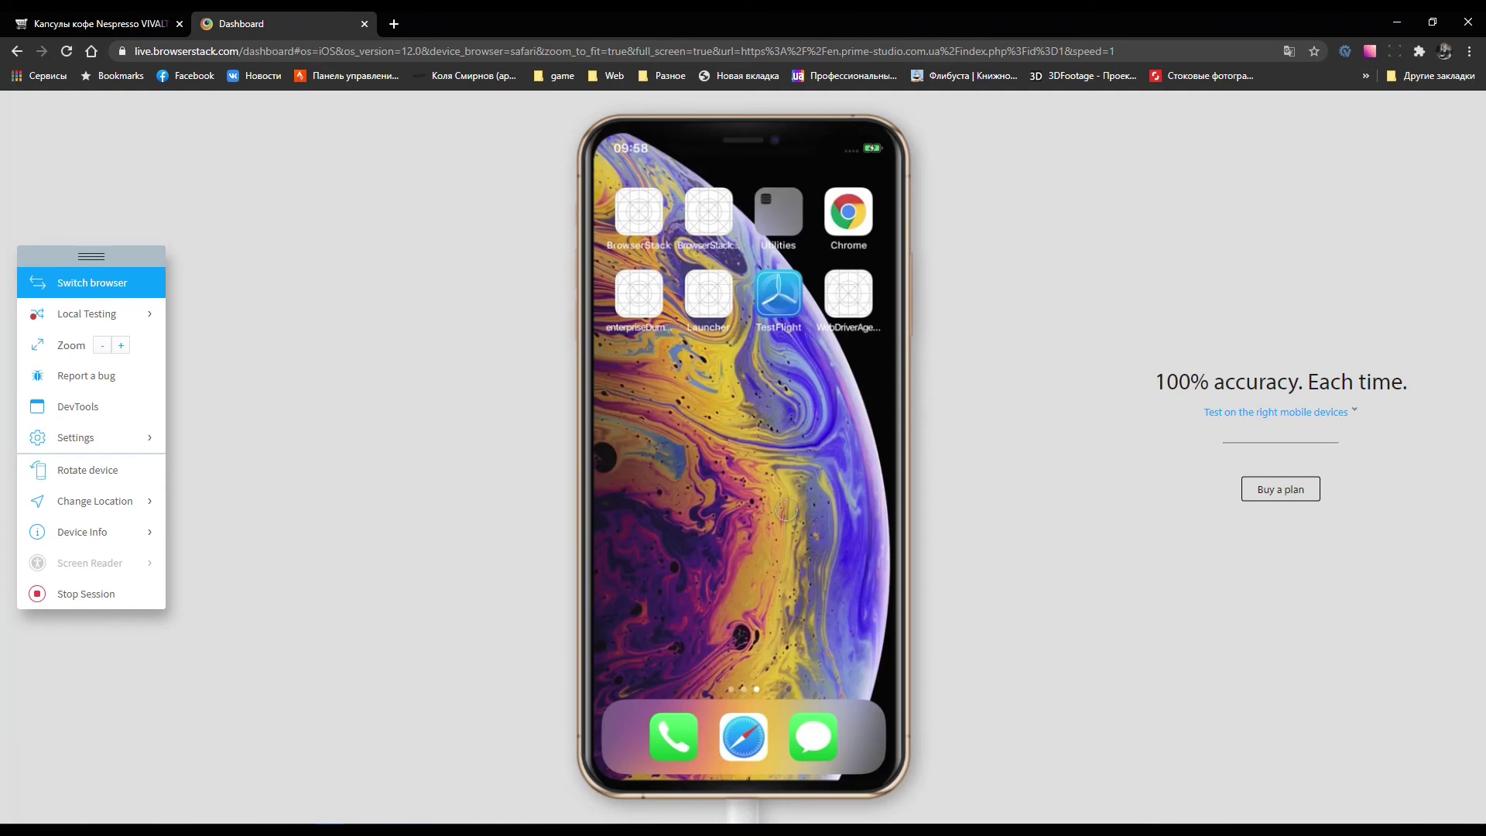
{"action": "left_click", "coordinate": [752, 739]}
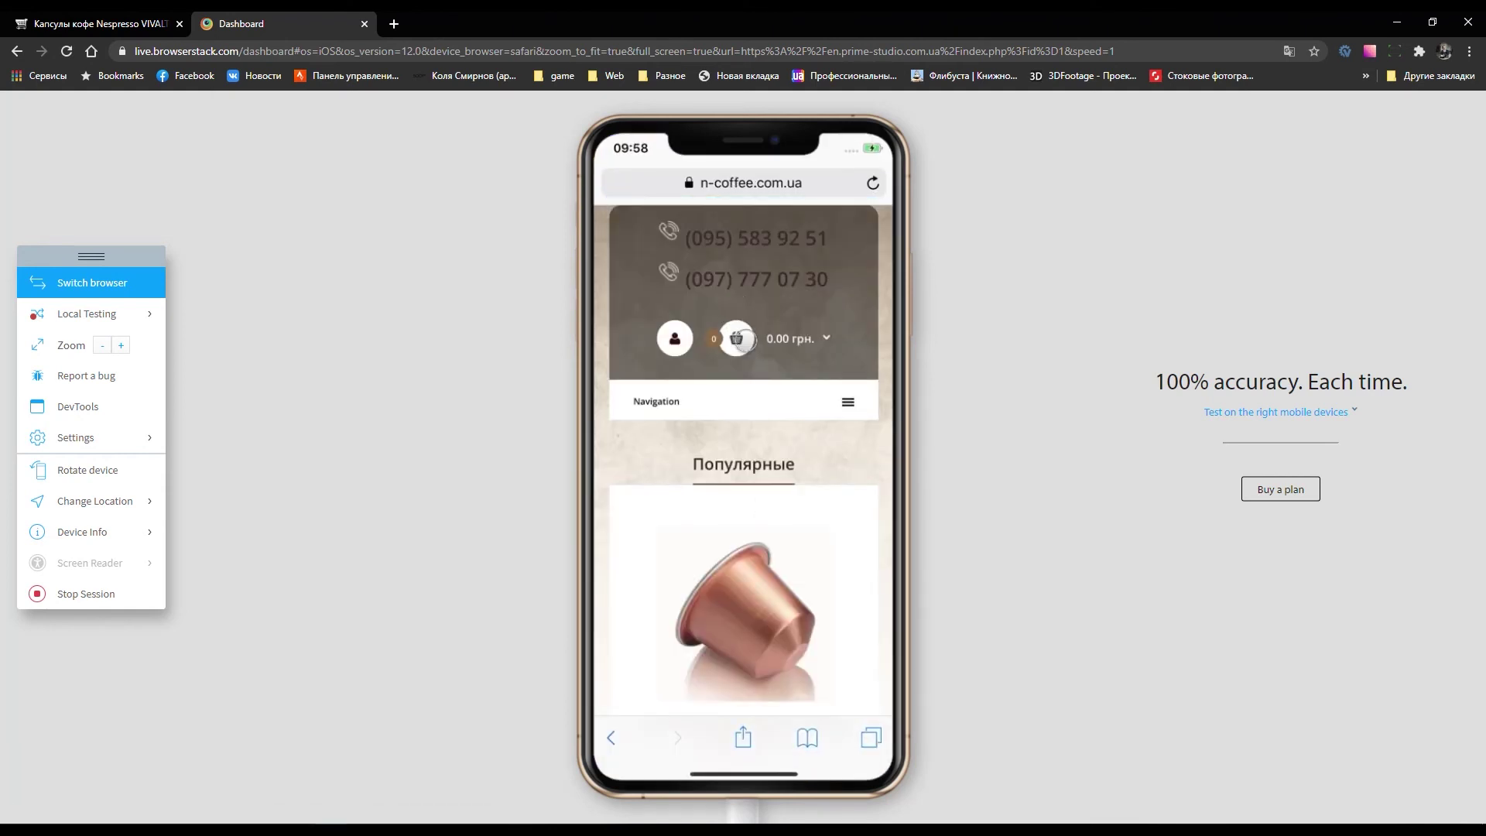
On the phone, open the Ispiracione Venezia product page and view its enlarged capsule image.
{"action": "scroll", "coordinate": [747, 342], "scroll_direction": "down", "scroll_amount": 10}
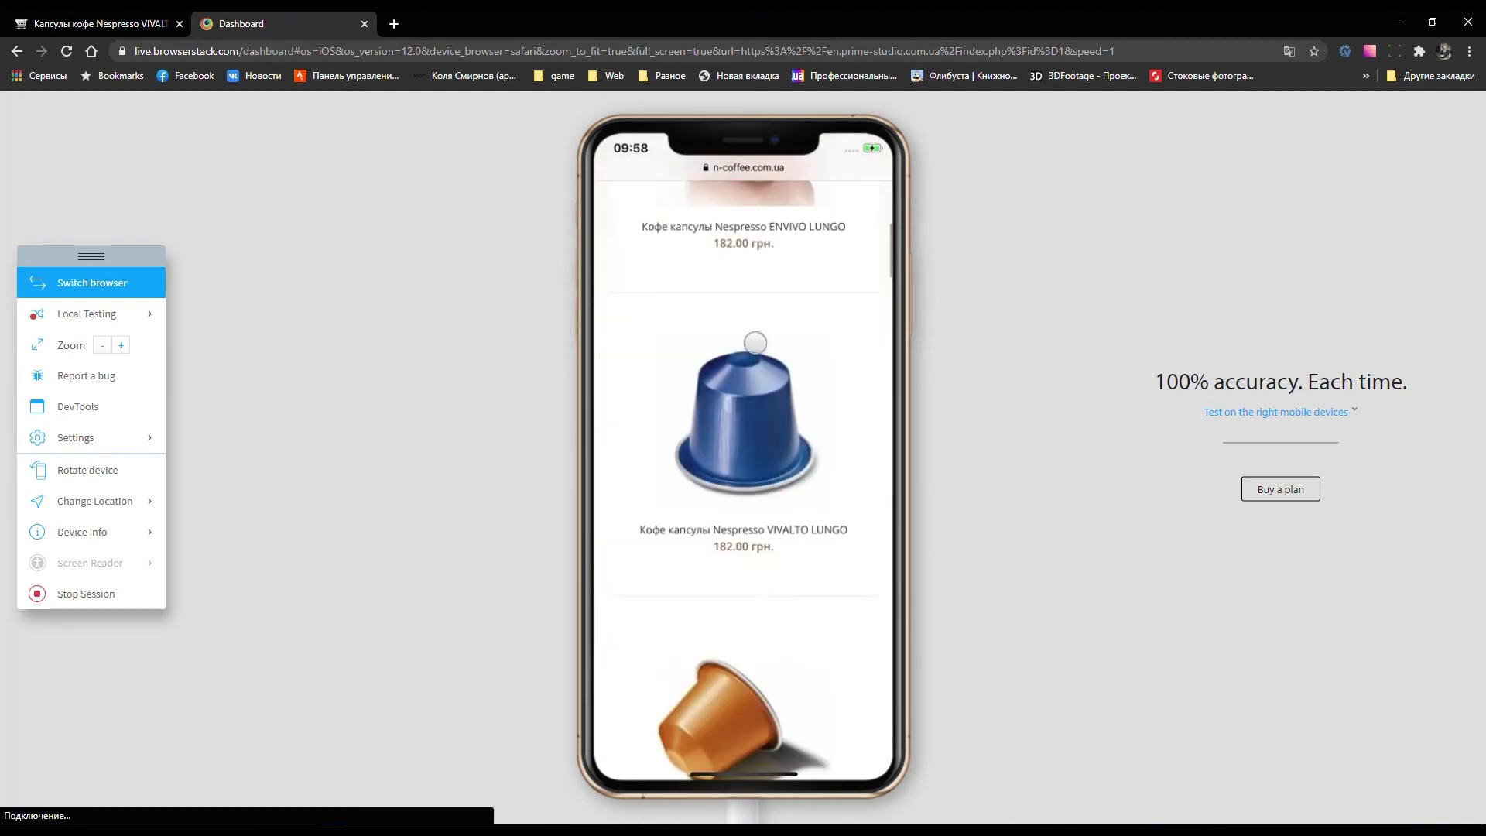
{"action": "scroll", "coordinate": [754, 343], "scroll_direction": "down", "scroll_amount": 5}
{"action": "scroll", "coordinate": [734, 325], "scroll_direction": "down", "scroll_amount": 2}
{"action": "left_click", "coordinate": [735, 325]}
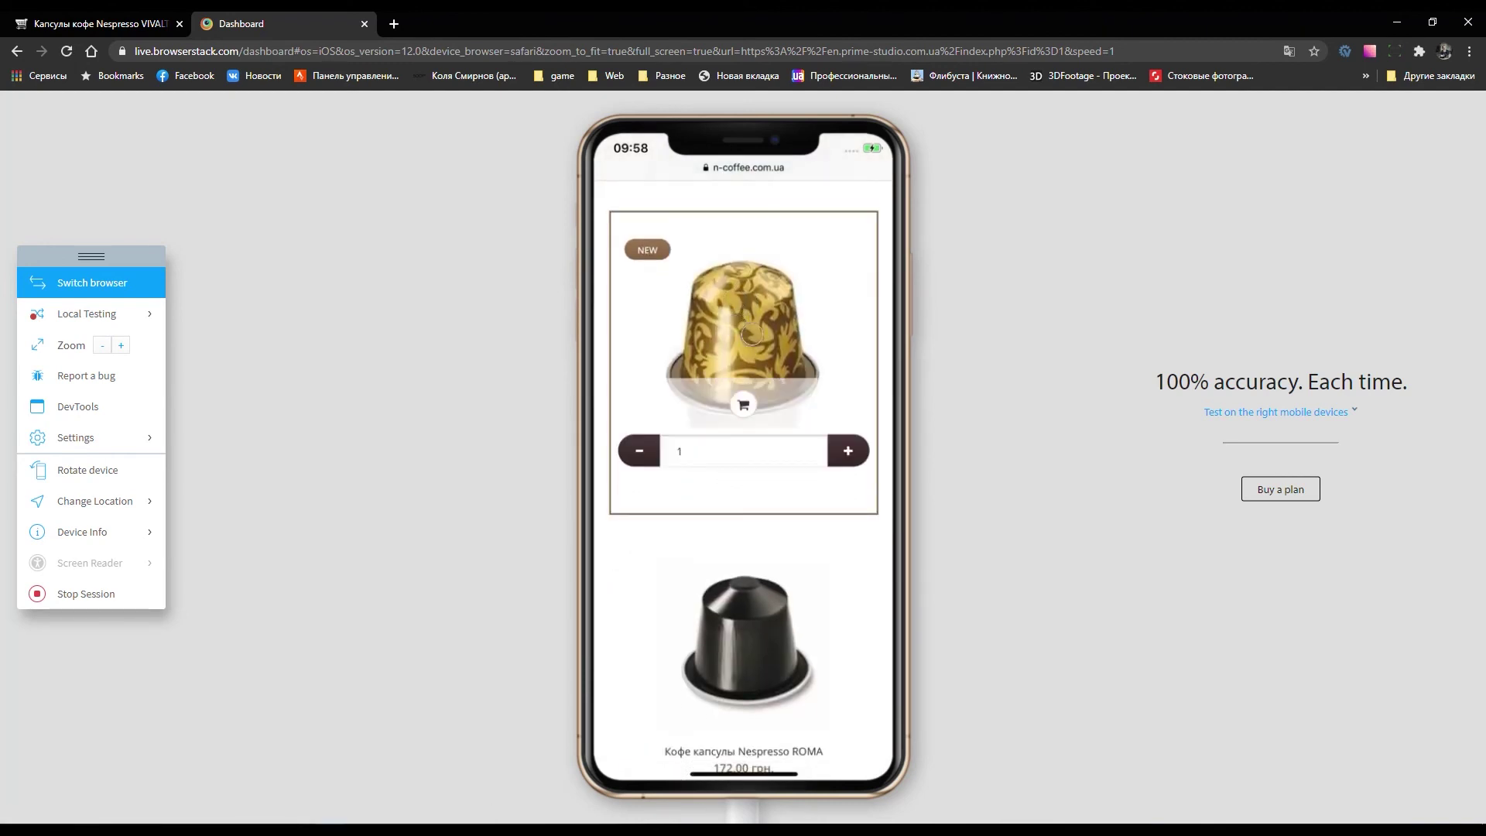
{"action": "left_click", "coordinate": [764, 325]}
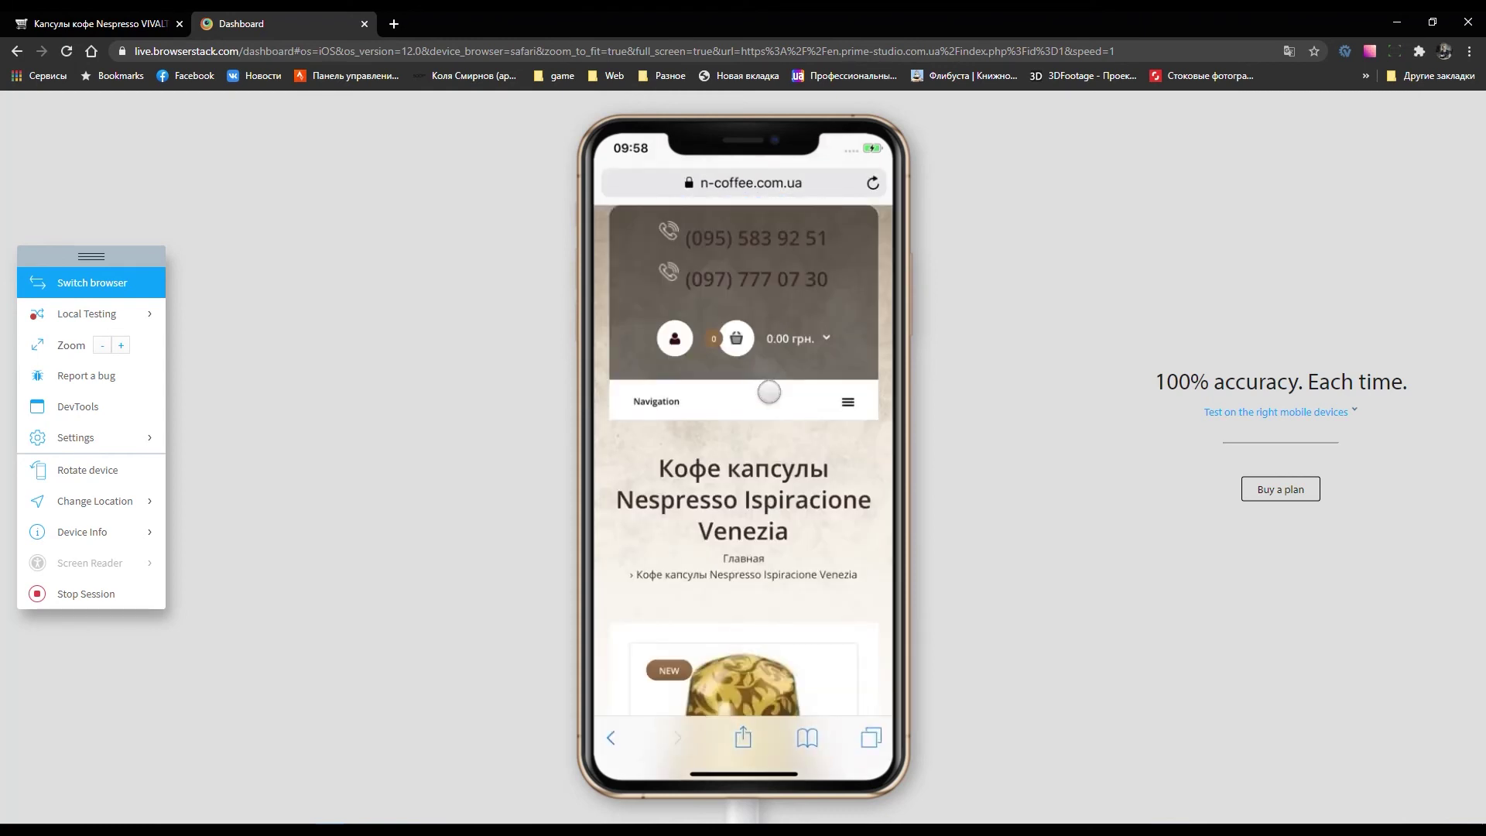
{"action": "scroll", "coordinate": [766, 388], "scroll_direction": "down", "scroll_amount": 5}
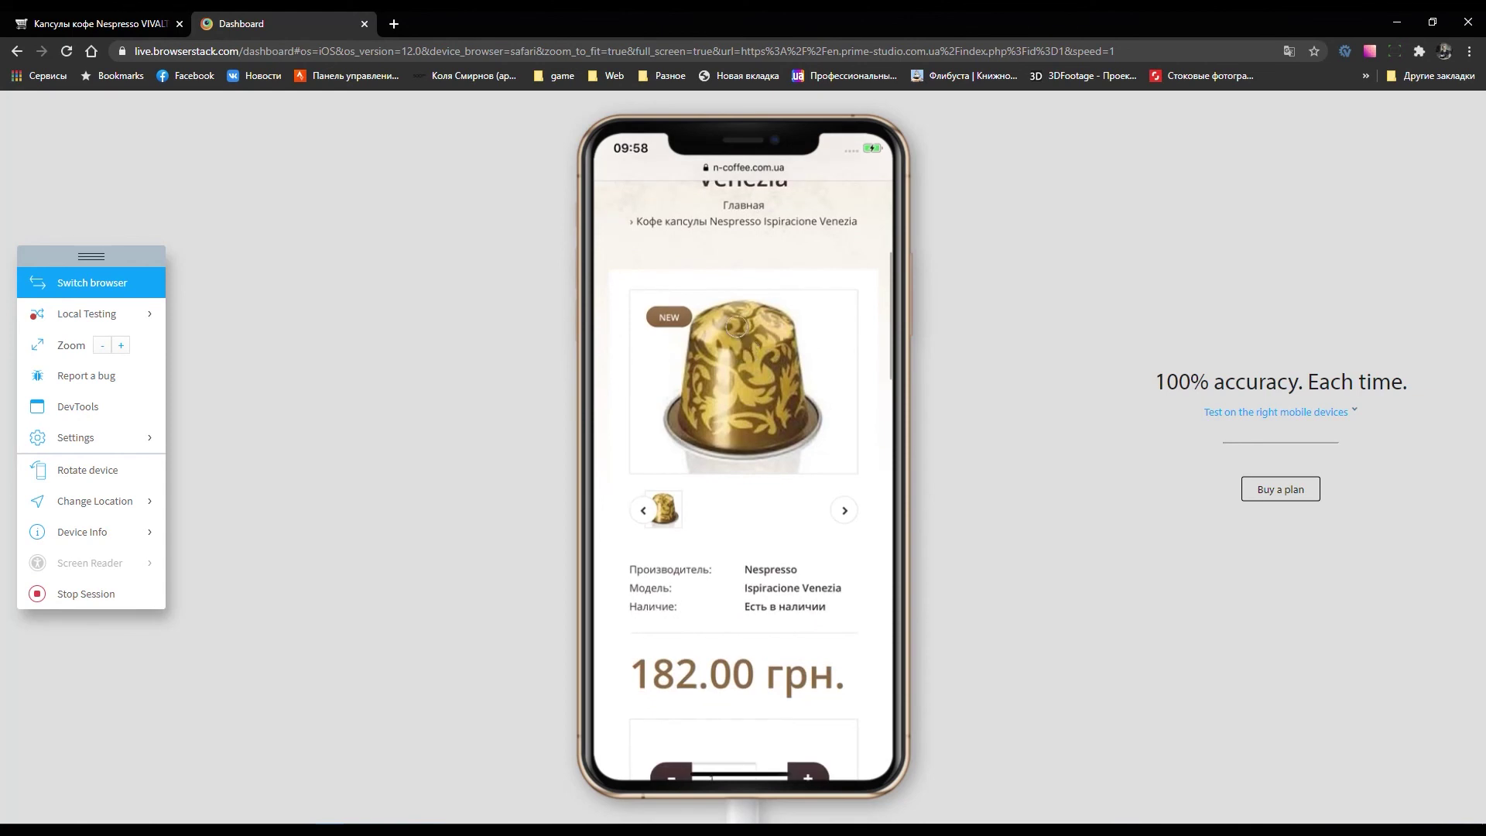
{"action": "left_click", "coordinate": [823, 299]}
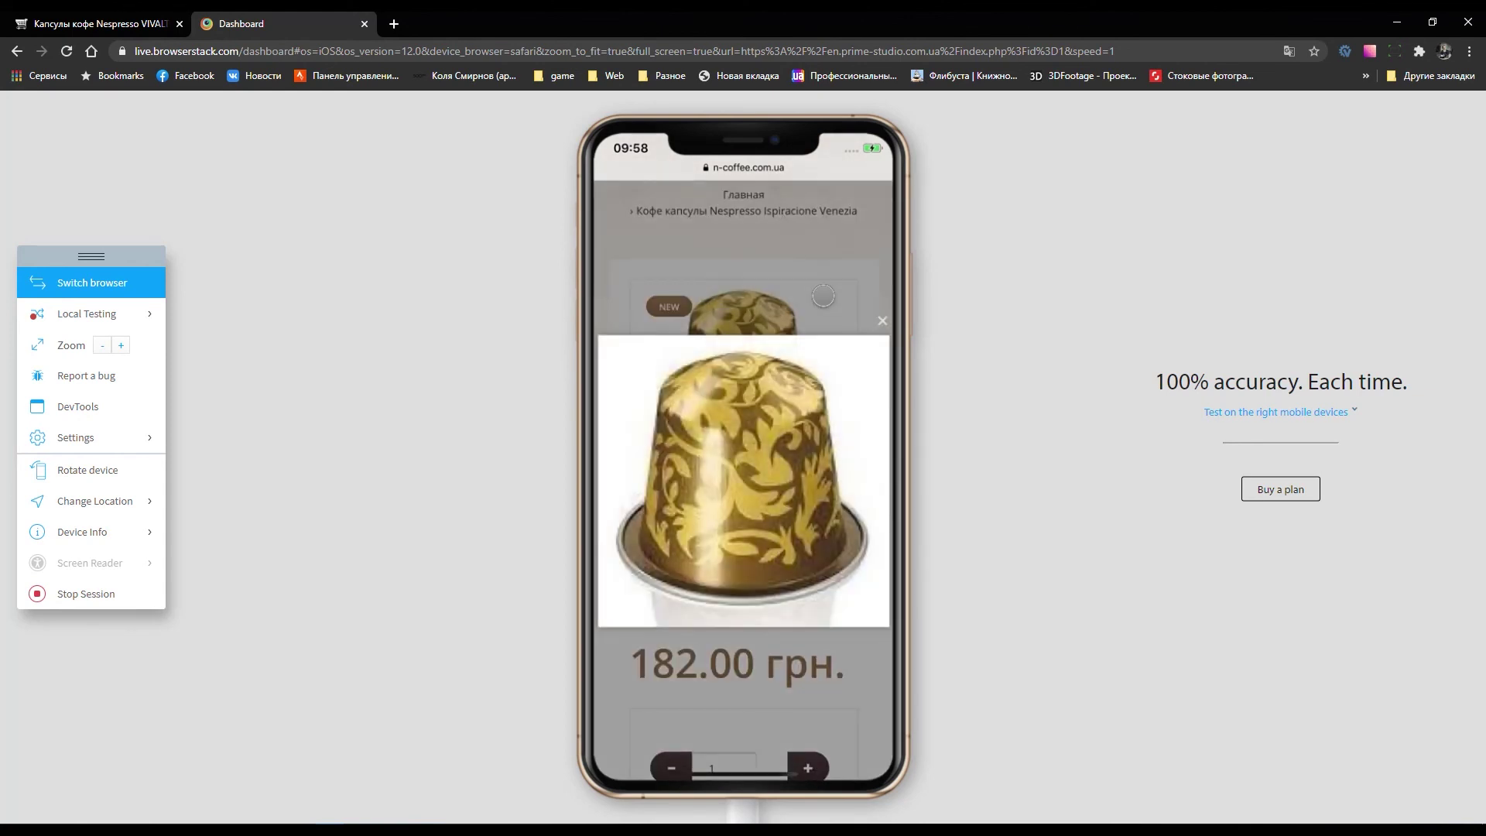
{"action": "left_click", "coordinate": [750, 415]}
{"action": "scroll", "coordinate": [772, 436], "scroll_direction": "down", "scroll_amount": 3}
{"action": "scroll", "coordinate": [772, 436], "scroll_direction": "down", "scroll_amount": 2}
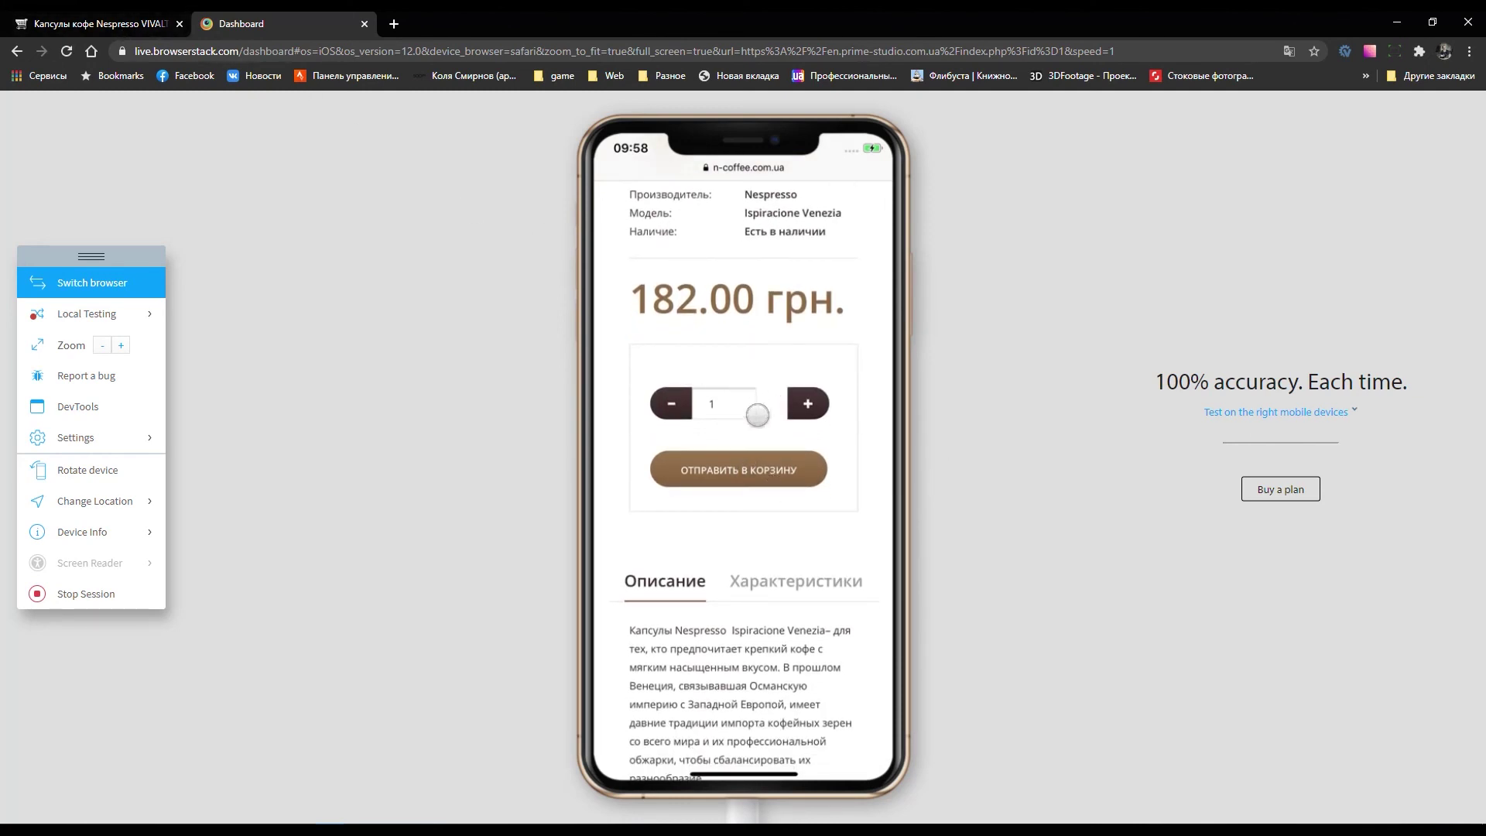
Compare against the emulated shop tab, then dismiss the ending warning and stop the iPhone session.
{"action": "left_click", "coordinate": [133, 26]}
{"action": "scroll", "coordinate": [422, 359], "scroll_direction": "down", "scroll_amount": 1}
{"action": "scroll", "coordinate": [422, 358], "scroll_direction": "down", "scroll_amount": 3}
{"action": "scroll", "coordinate": [422, 358], "scroll_direction": "down", "scroll_amount": 3}
{"action": "scroll", "coordinate": [422, 358], "scroll_direction": "down", "scroll_amount": 3}
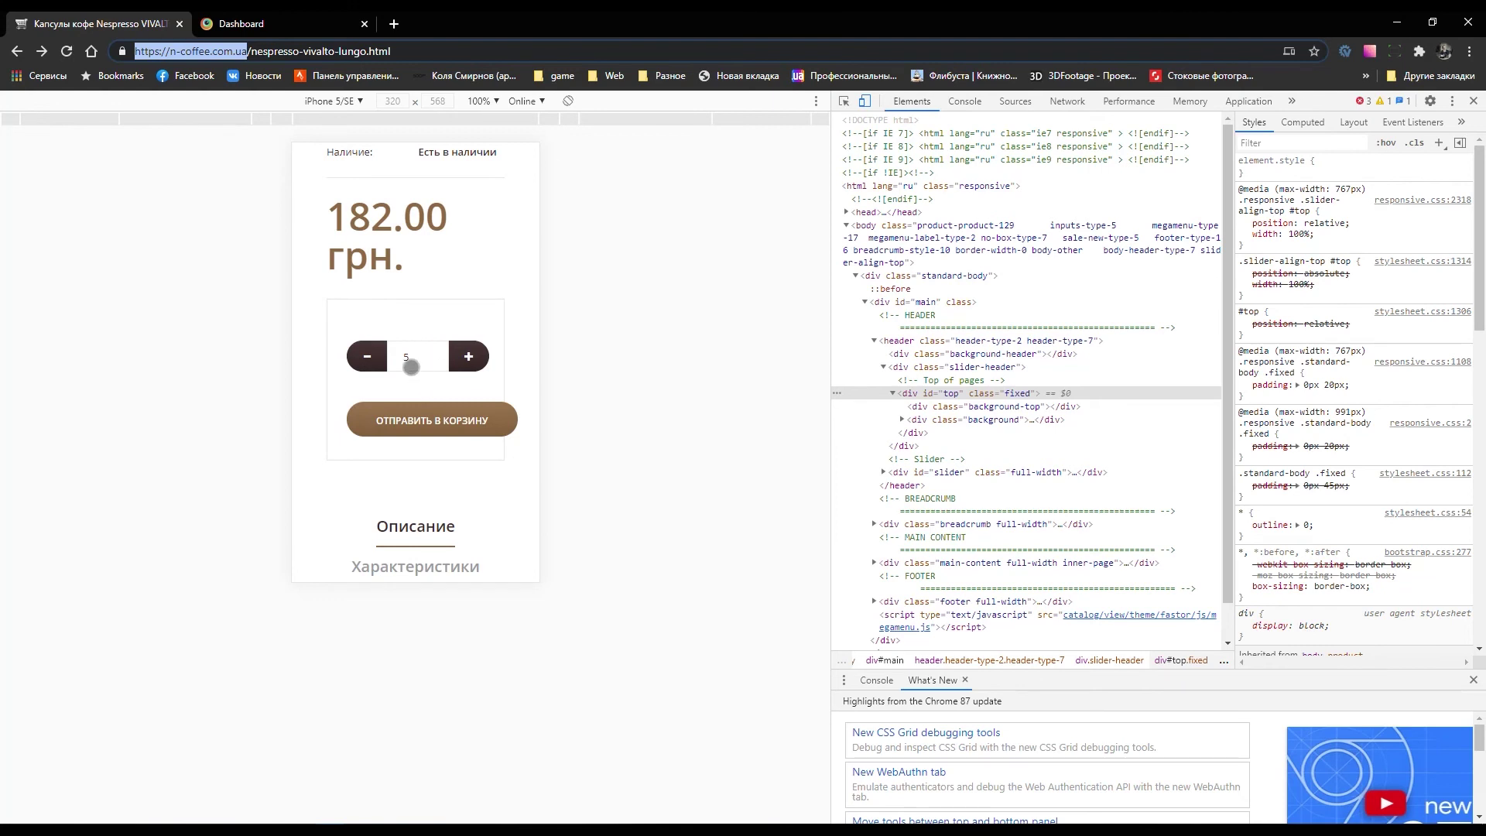
{"action": "left_click", "coordinate": [269, 16]}
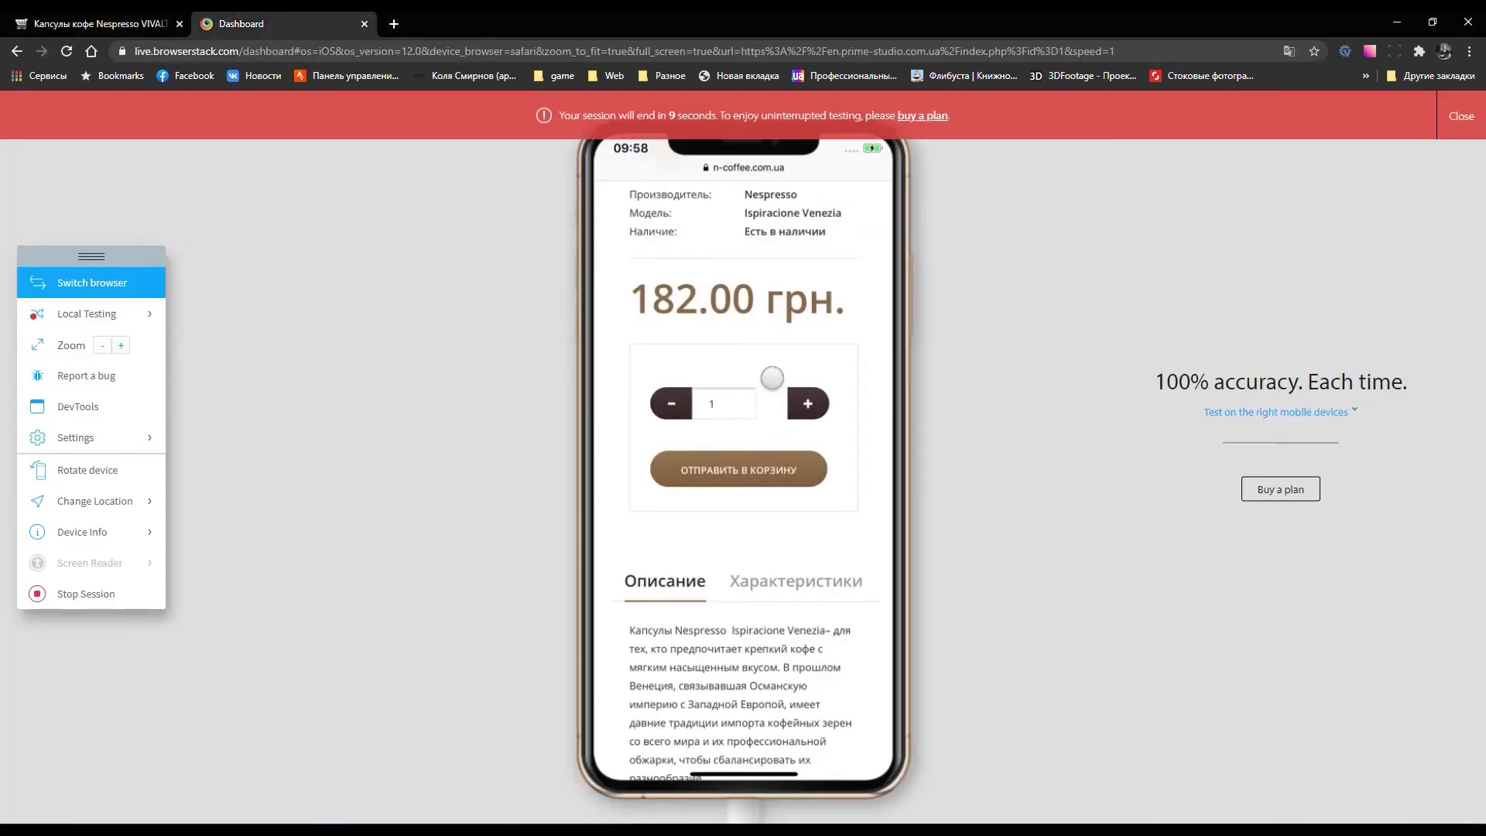
{"action": "left_click", "coordinate": [1461, 115]}
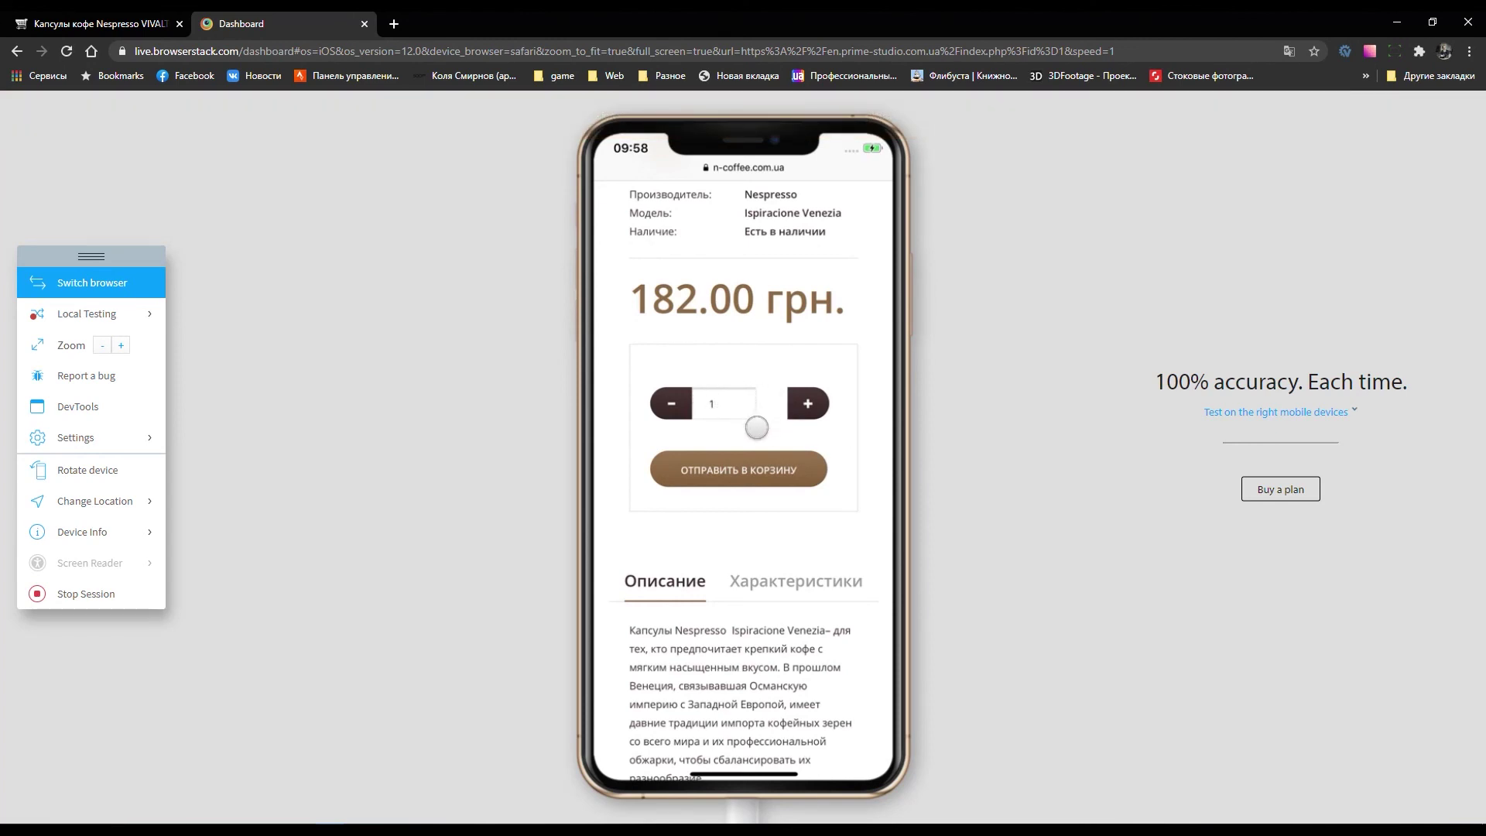
{"action": "left_click", "coordinate": [112, 594]}
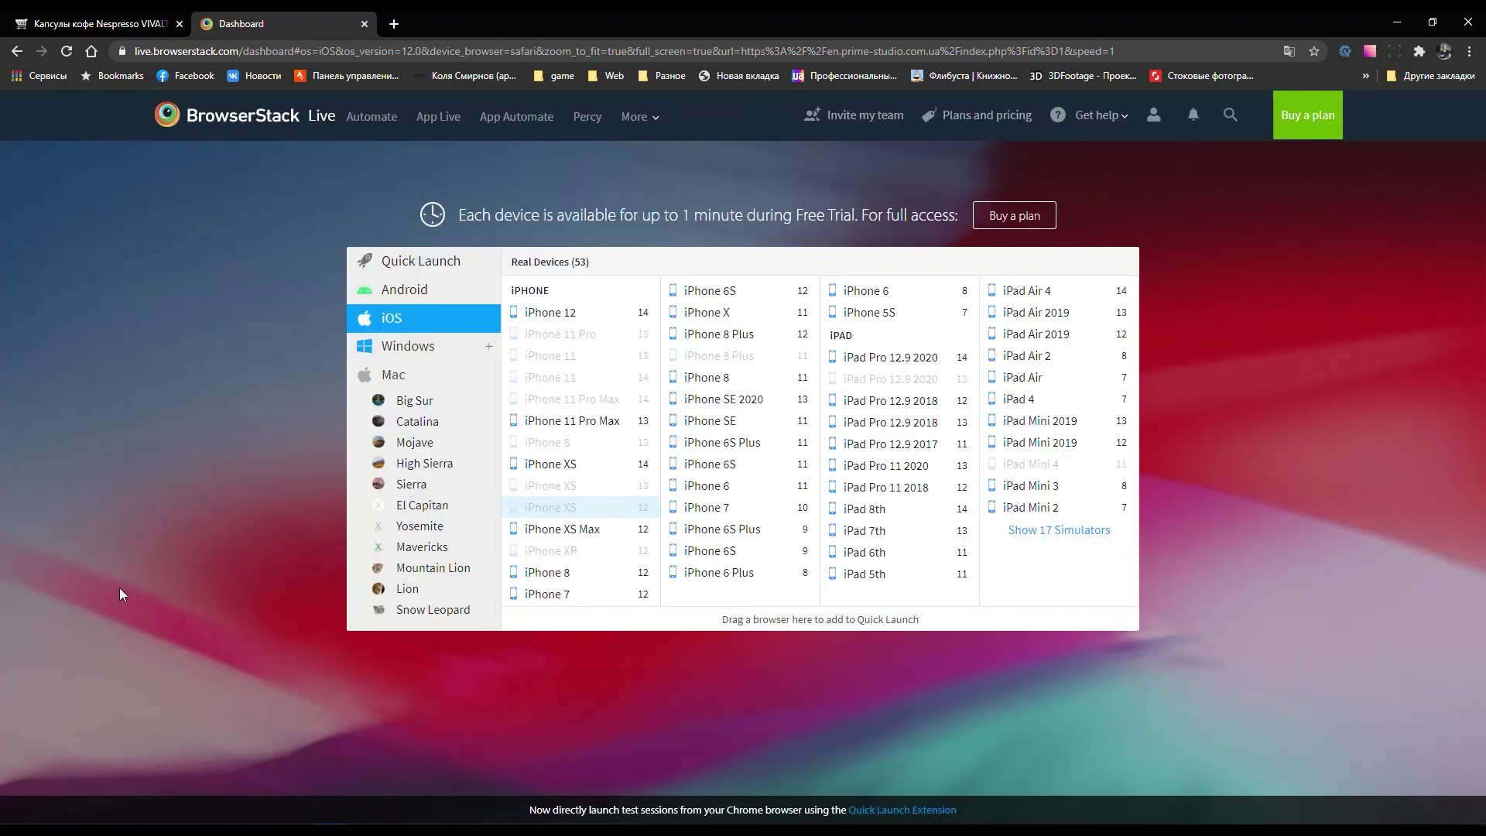
Run Safari on iPhone XS Max, rotate to landscape, scroll the Venezia page, then stop the session.
{"action": "mouse_move", "coordinate": [581, 529]}
{"action": "left_click", "coordinate": [625, 529]}
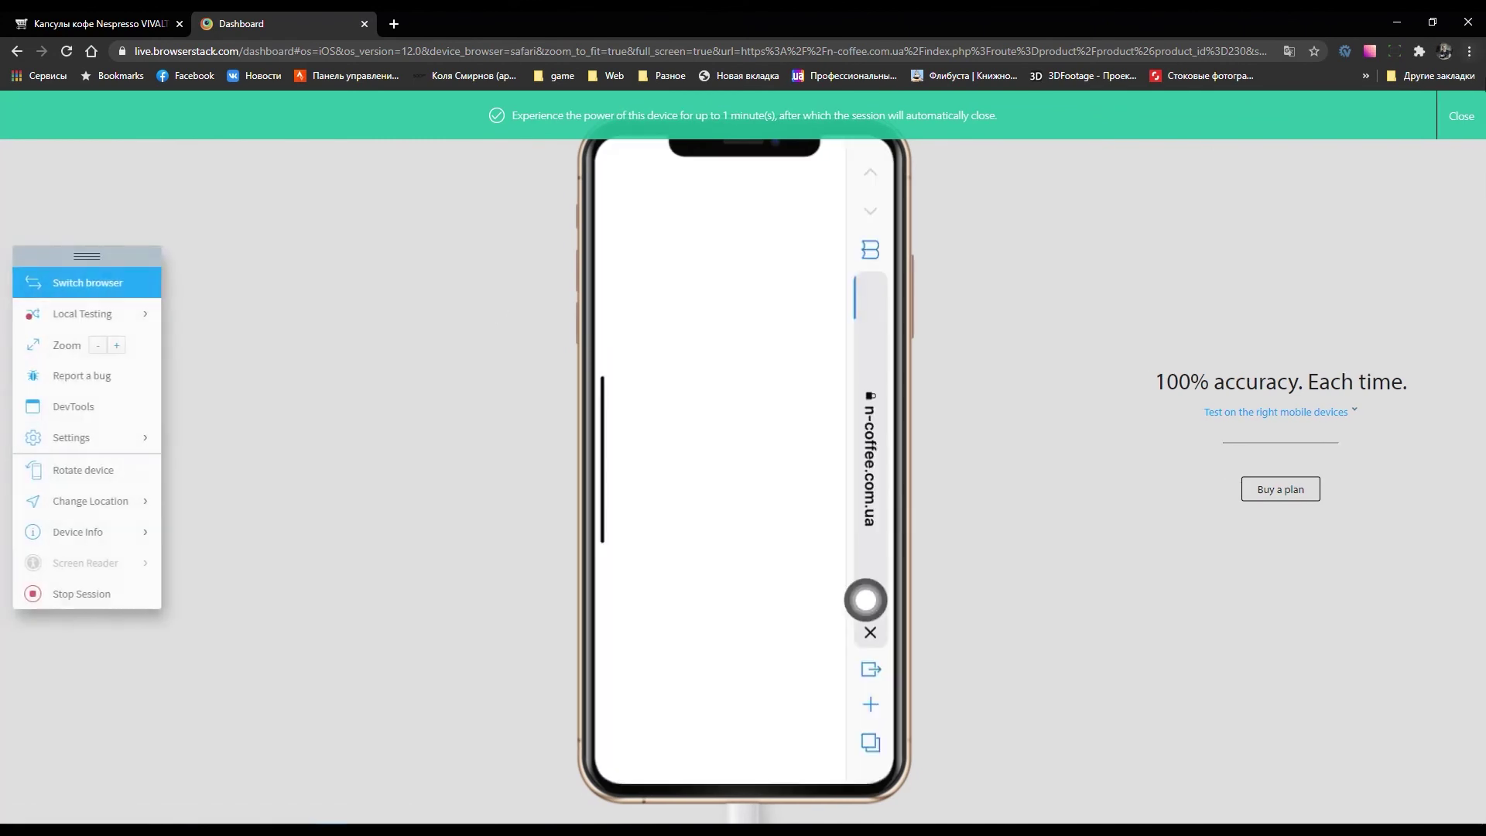
{"action": "left_click", "coordinate": [1449, 116]}
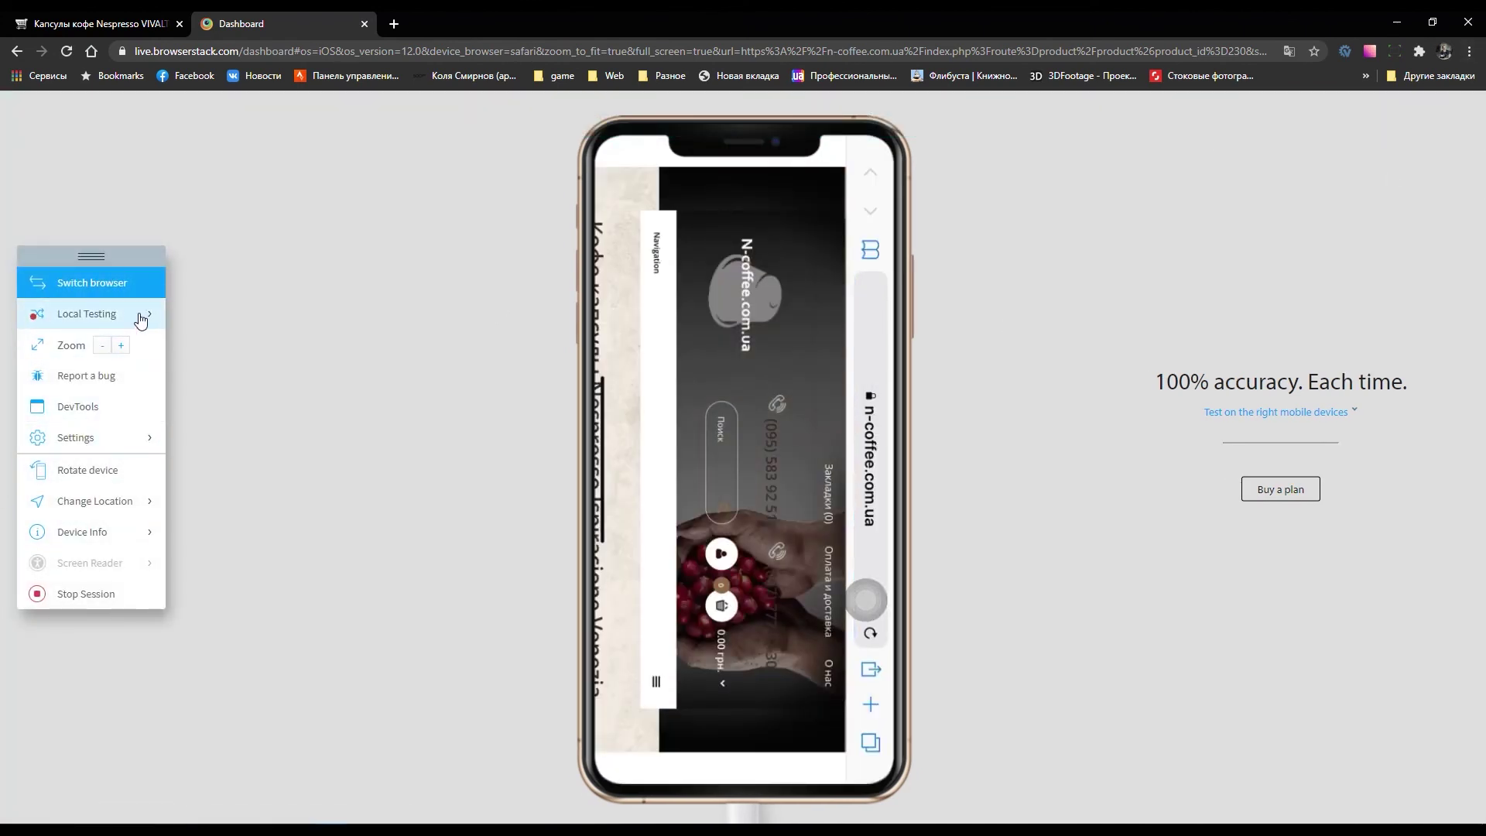
{"action": "left_click", "coordinate": [92, 469]}
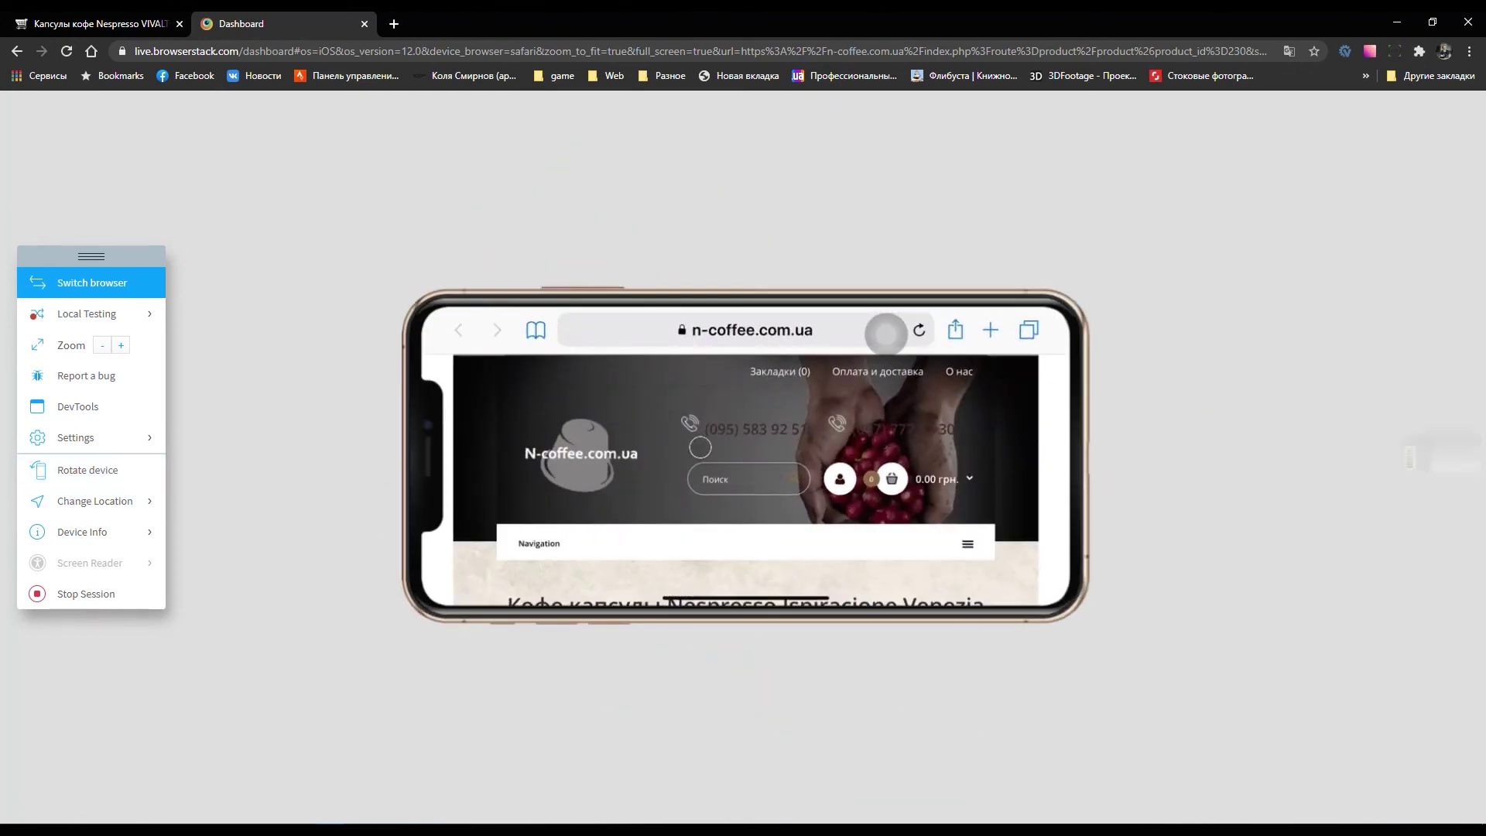
{"action": "scroll", "coordinate": [764, 410], "scroll_direction": "down", "scroll_amount": 5}
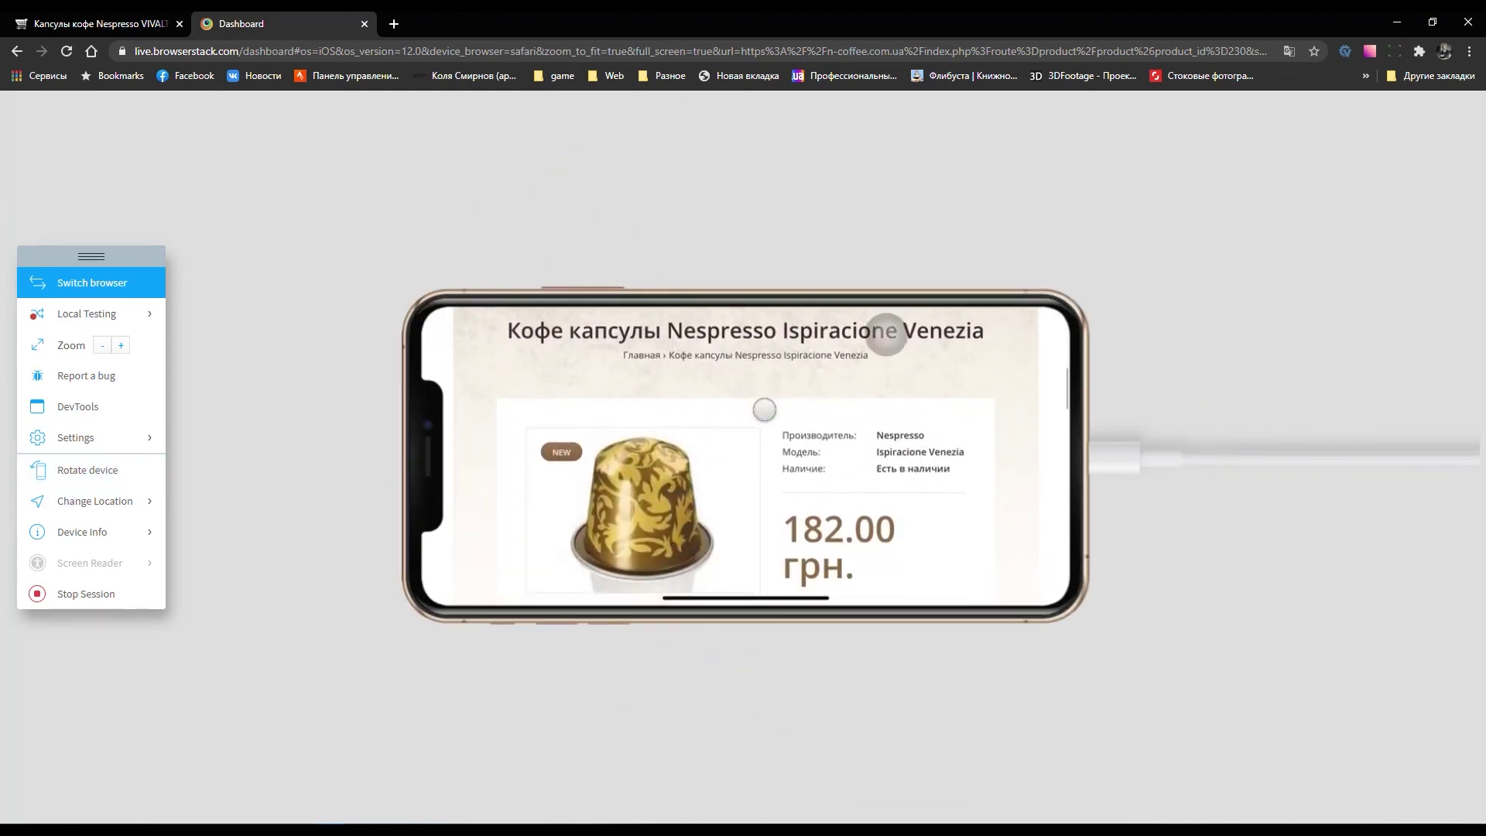
{"action": "scroll", "coordinate": [764, 409], "scroll_direction": "down", "scroll_amount": 5}
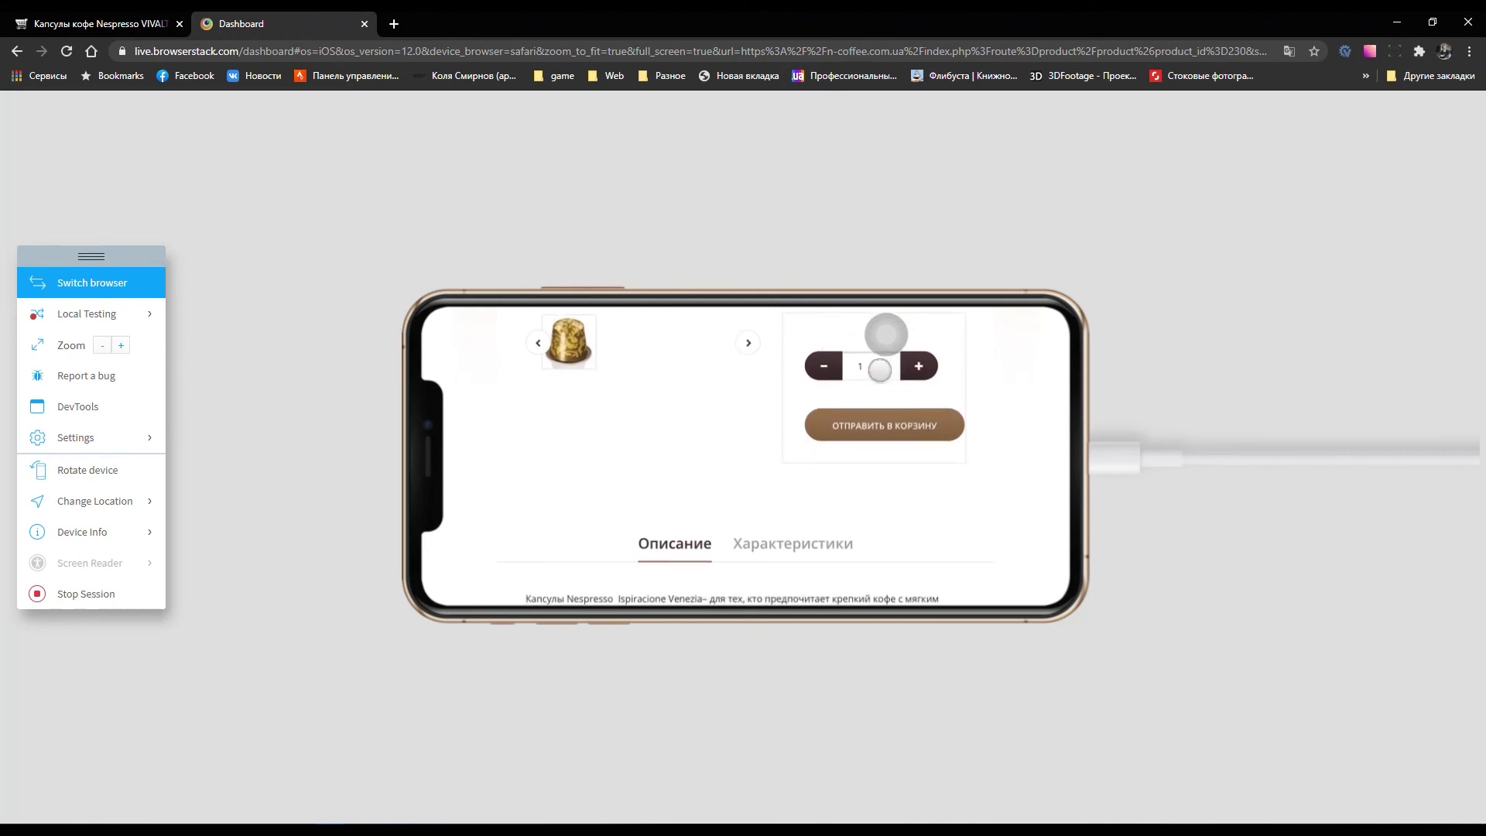
{"action": "left_click", "coordinate": [16, 51]}
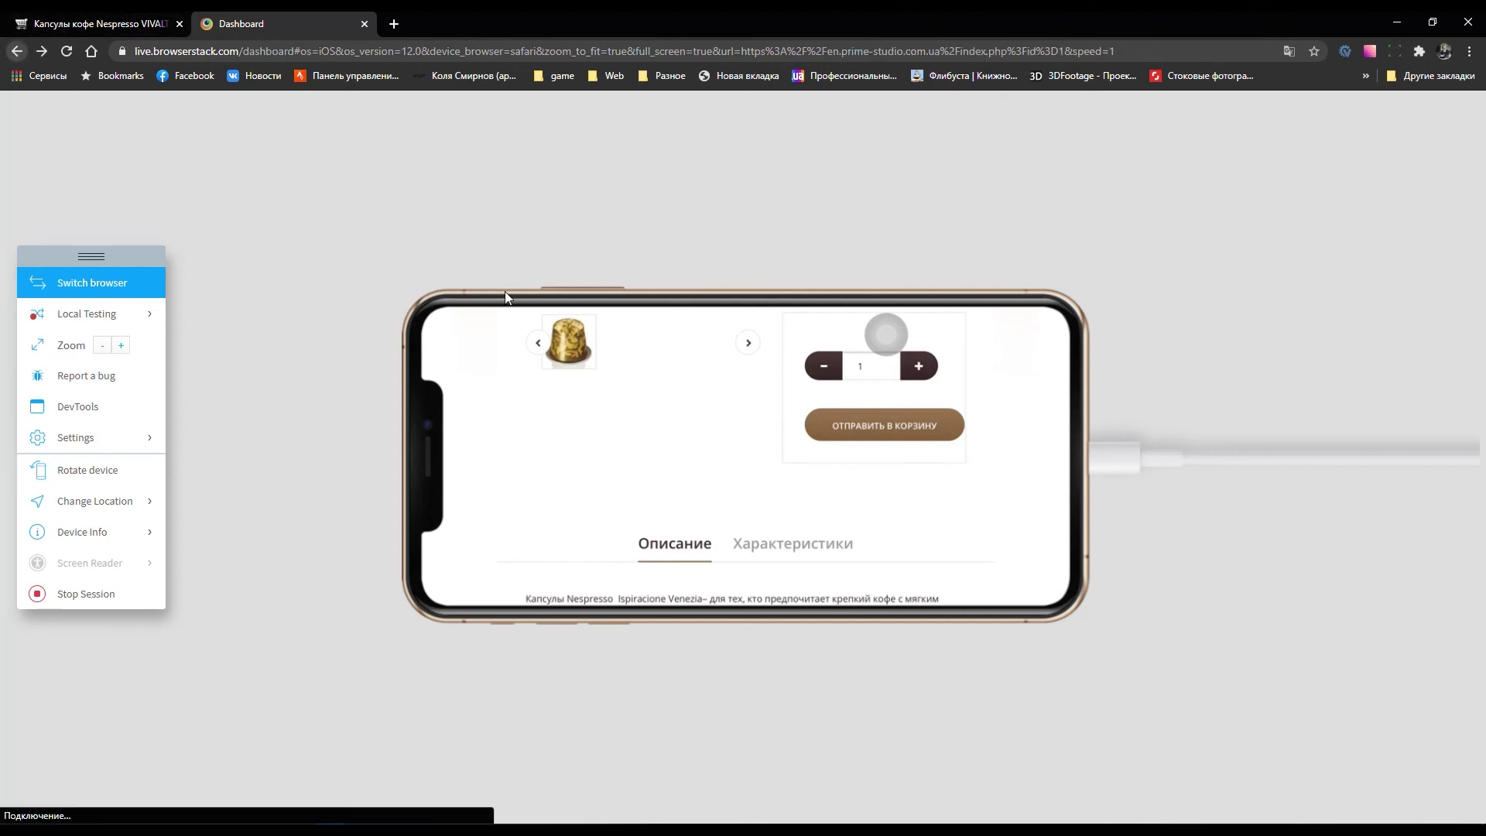
{"action": "left_click", "coordinate": [108, 597]}
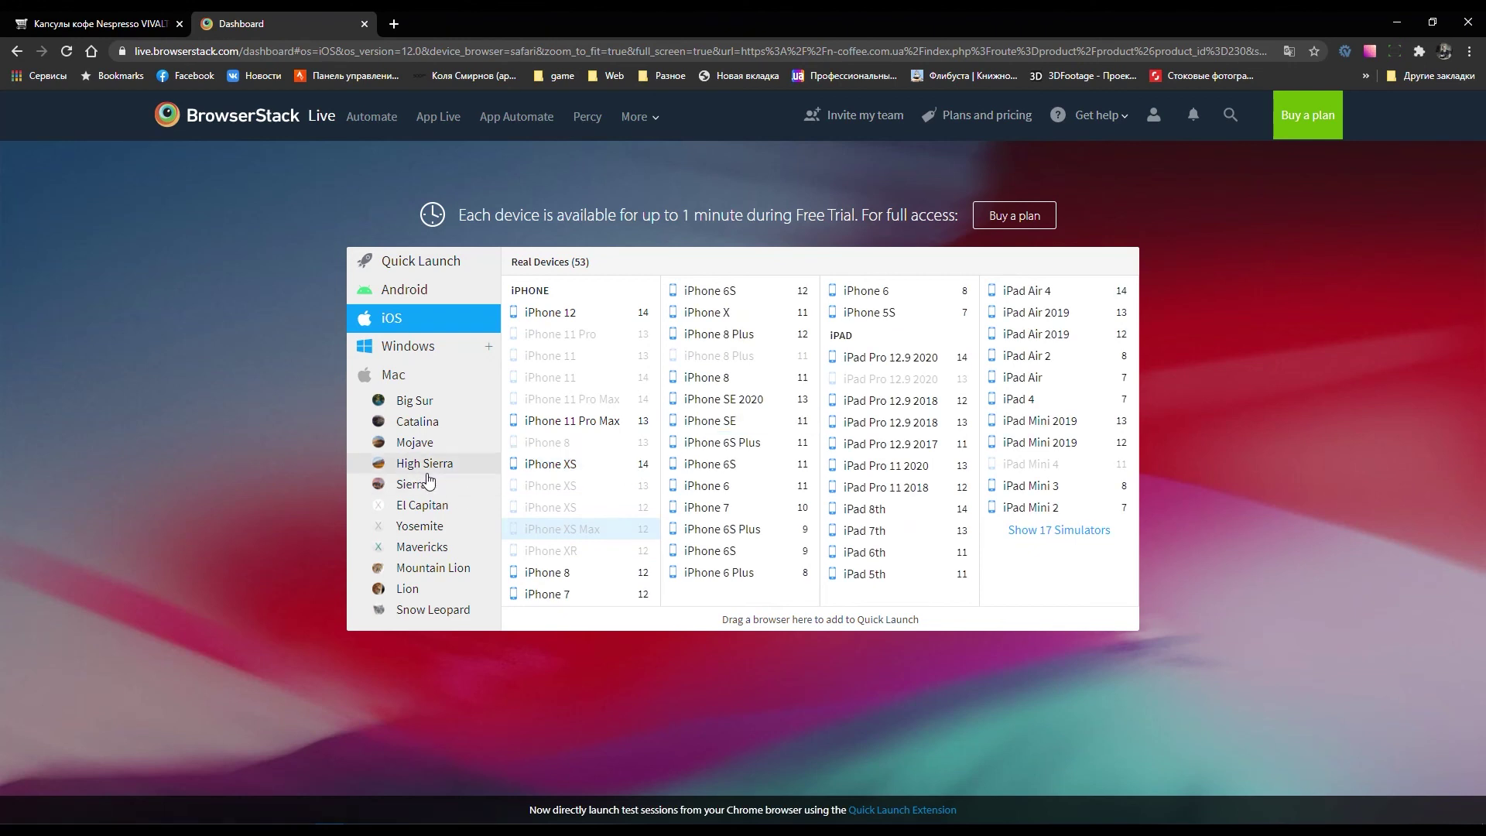
Launch Safari 10.1 on macOS Sierra, scroll the Ispiracione Venezia page, then return to the shop tab.
{"action": "left_click", "coordinate": [409, 375]}
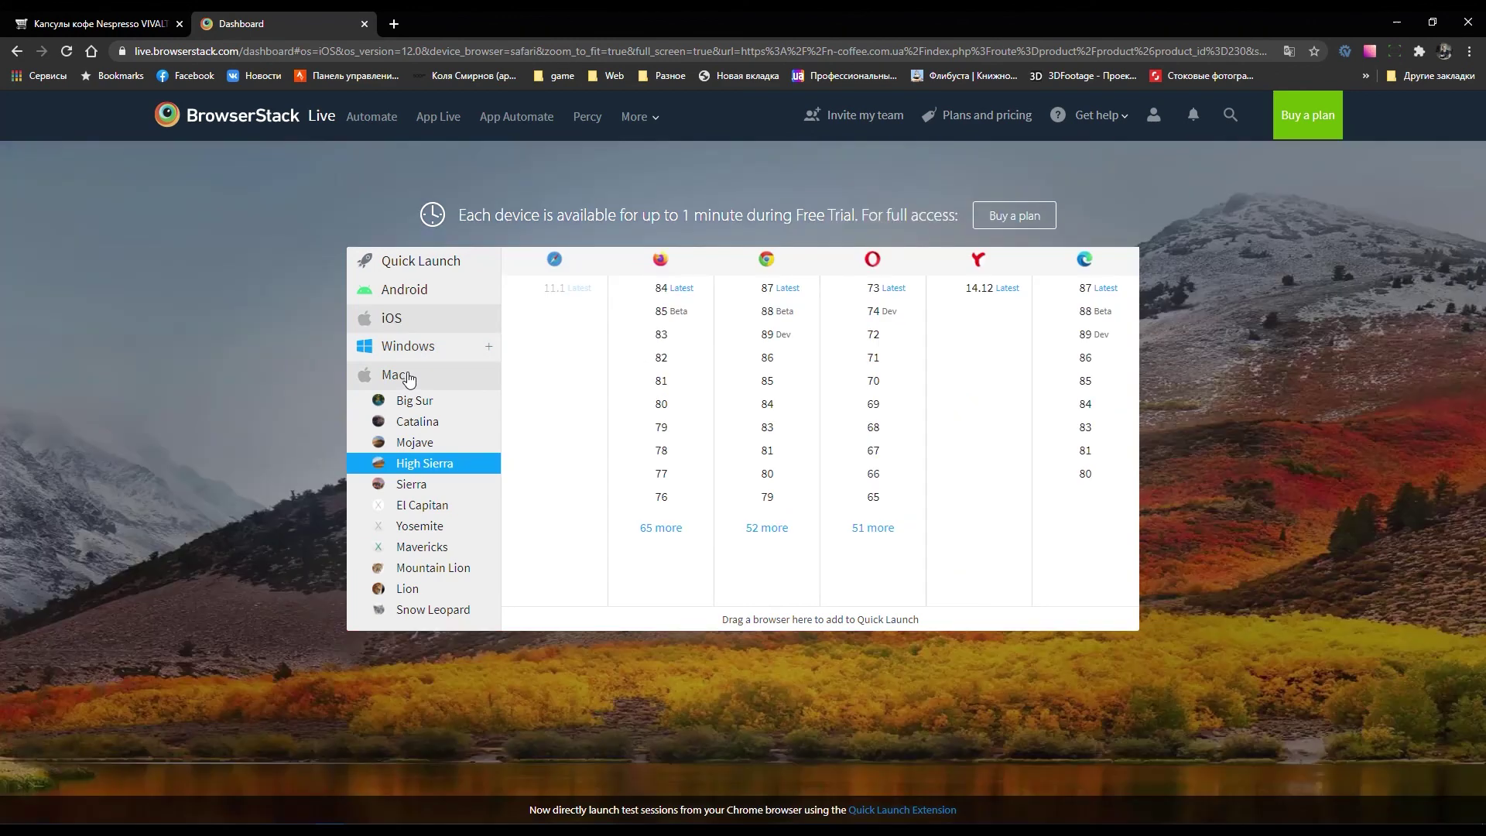
{"action": "left_click", "coordinate": [418, 486]}
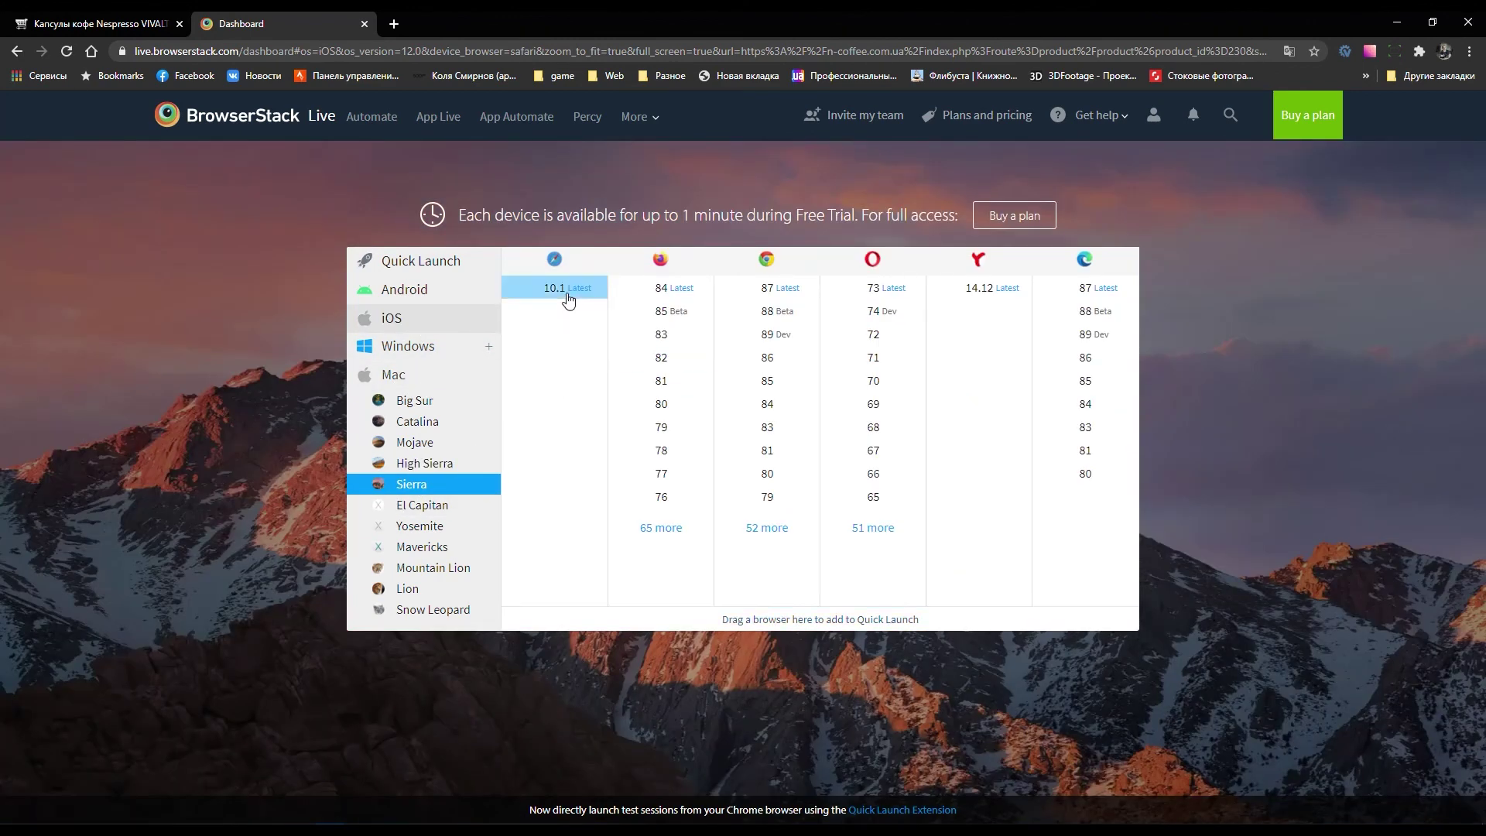
{"action": "left_click", "coordinate": [567, 289]}
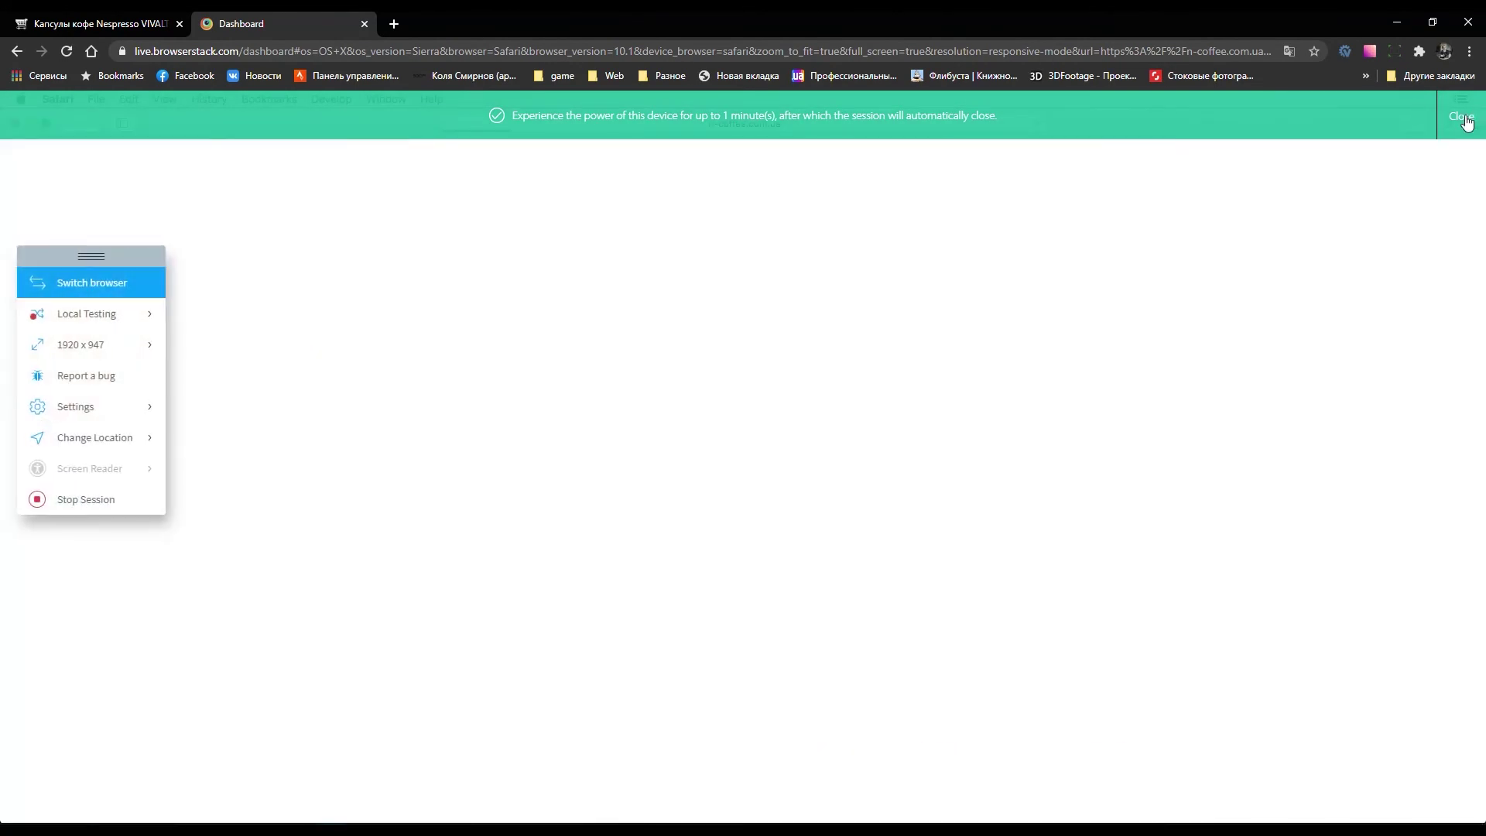
{"action": "left_click", "coordinate": [1461, 115]}
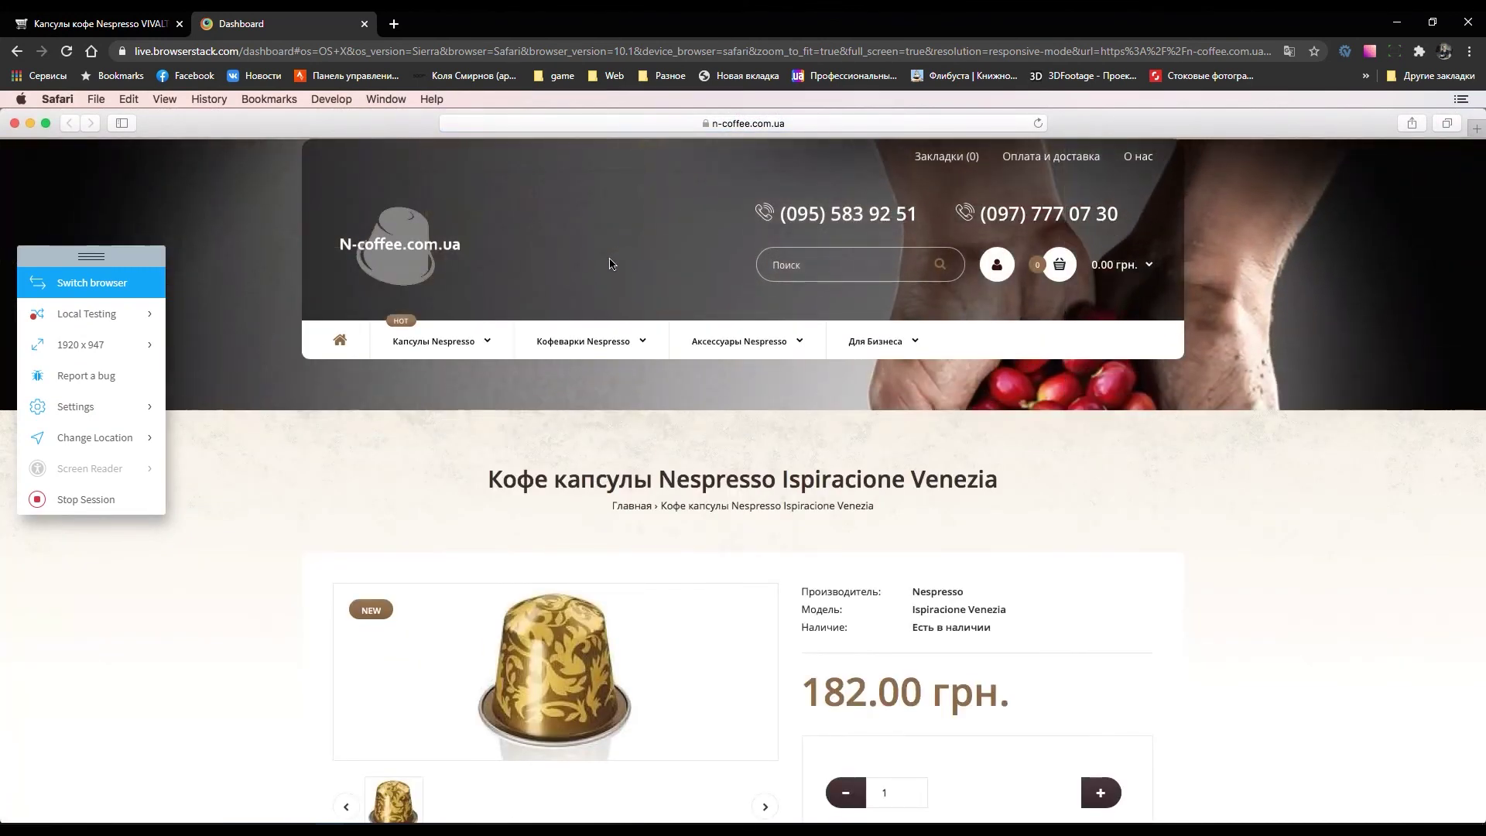
{"action": "scroll", "coordinate": [628, 260], "scroll_direction": "down", "scroll_amount": 5}
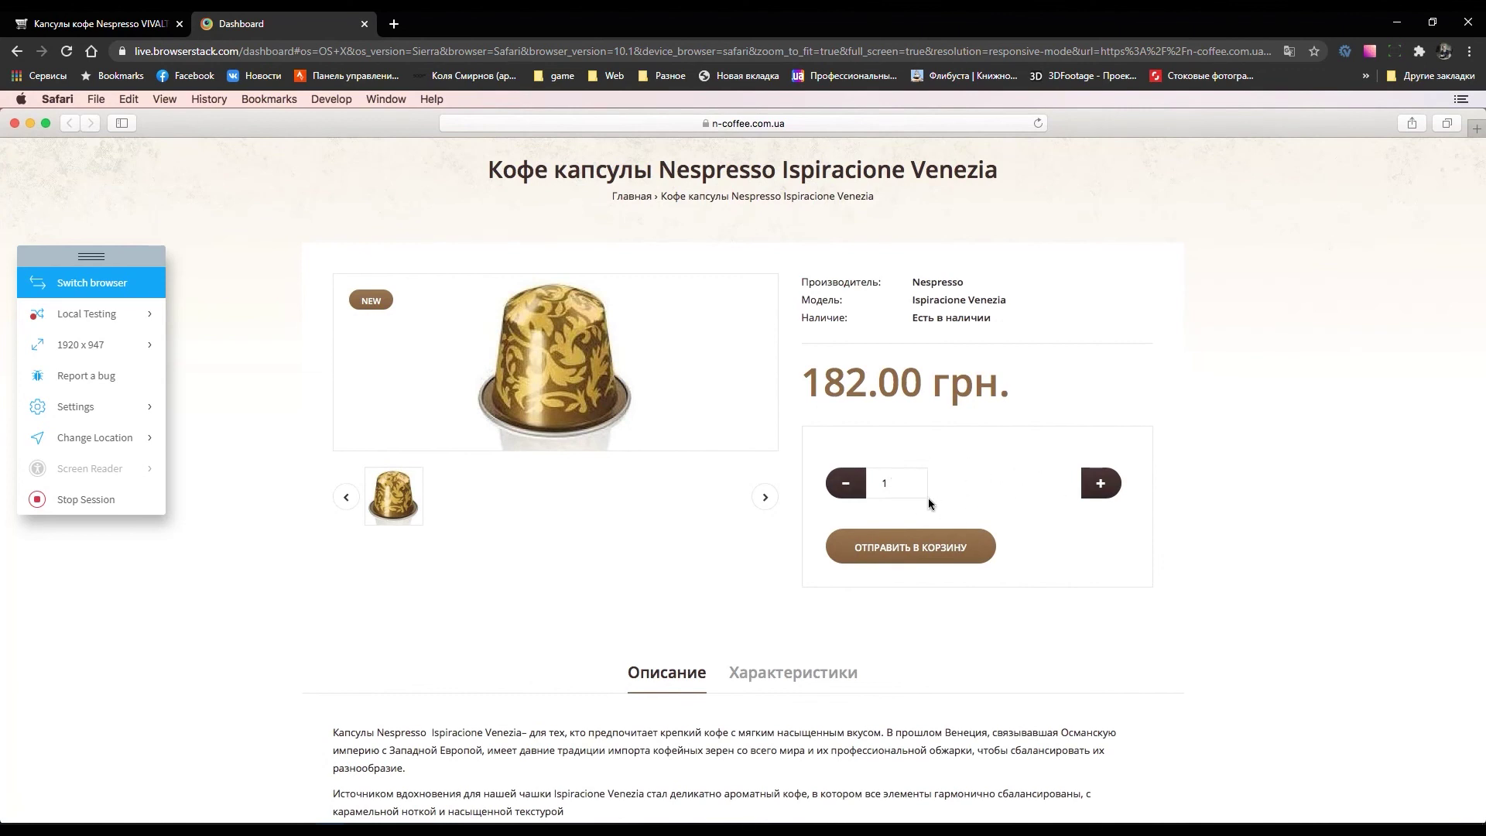
{"action": "left_click", "coordinate": [83, 25]}
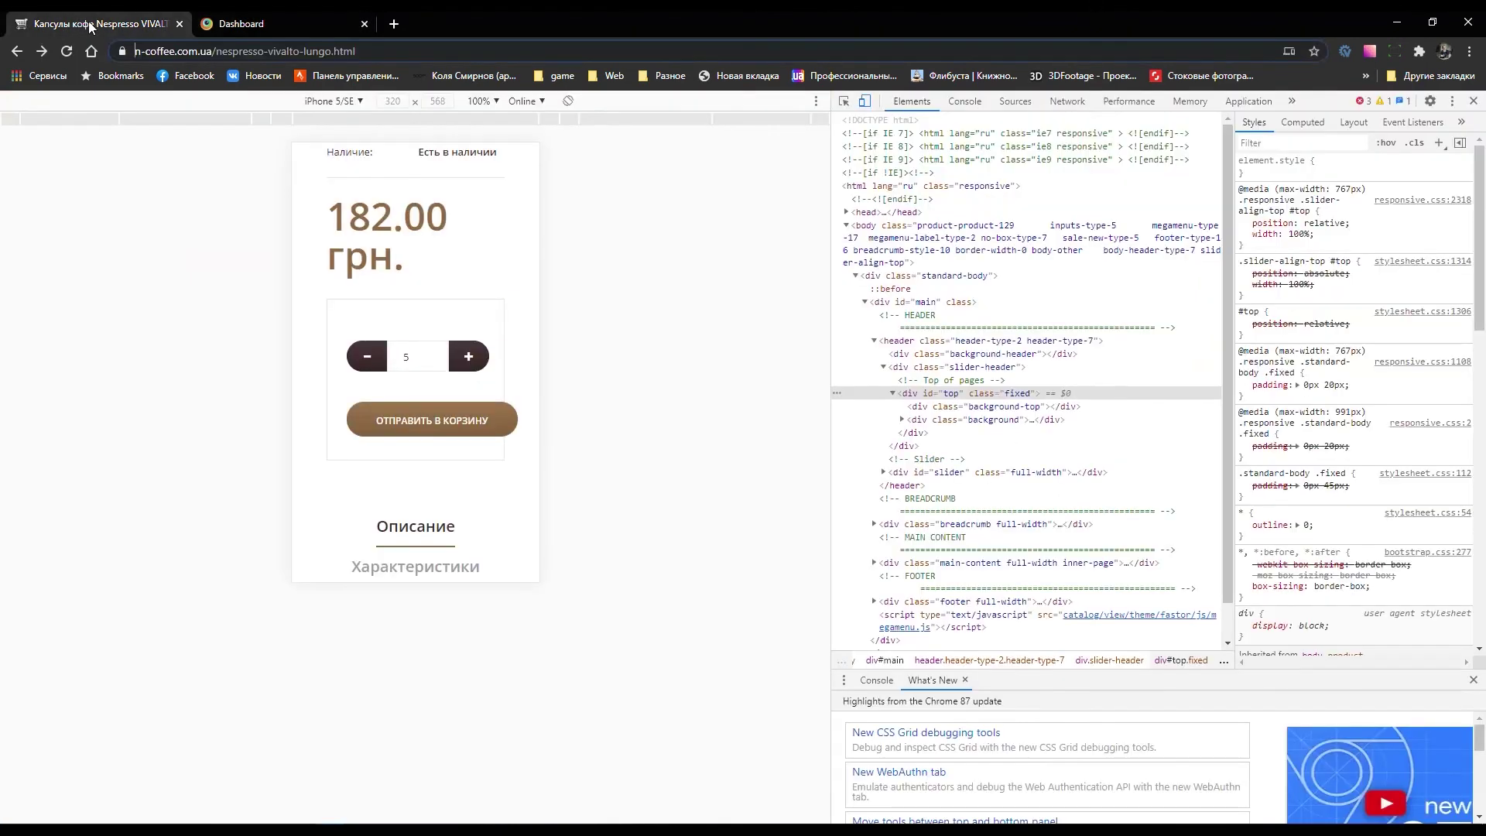
Close DevTools with F12 and reload the VIVALTO LUNGO page (182.00 грн) with F5.
{"action": "key", "text": "F12"}
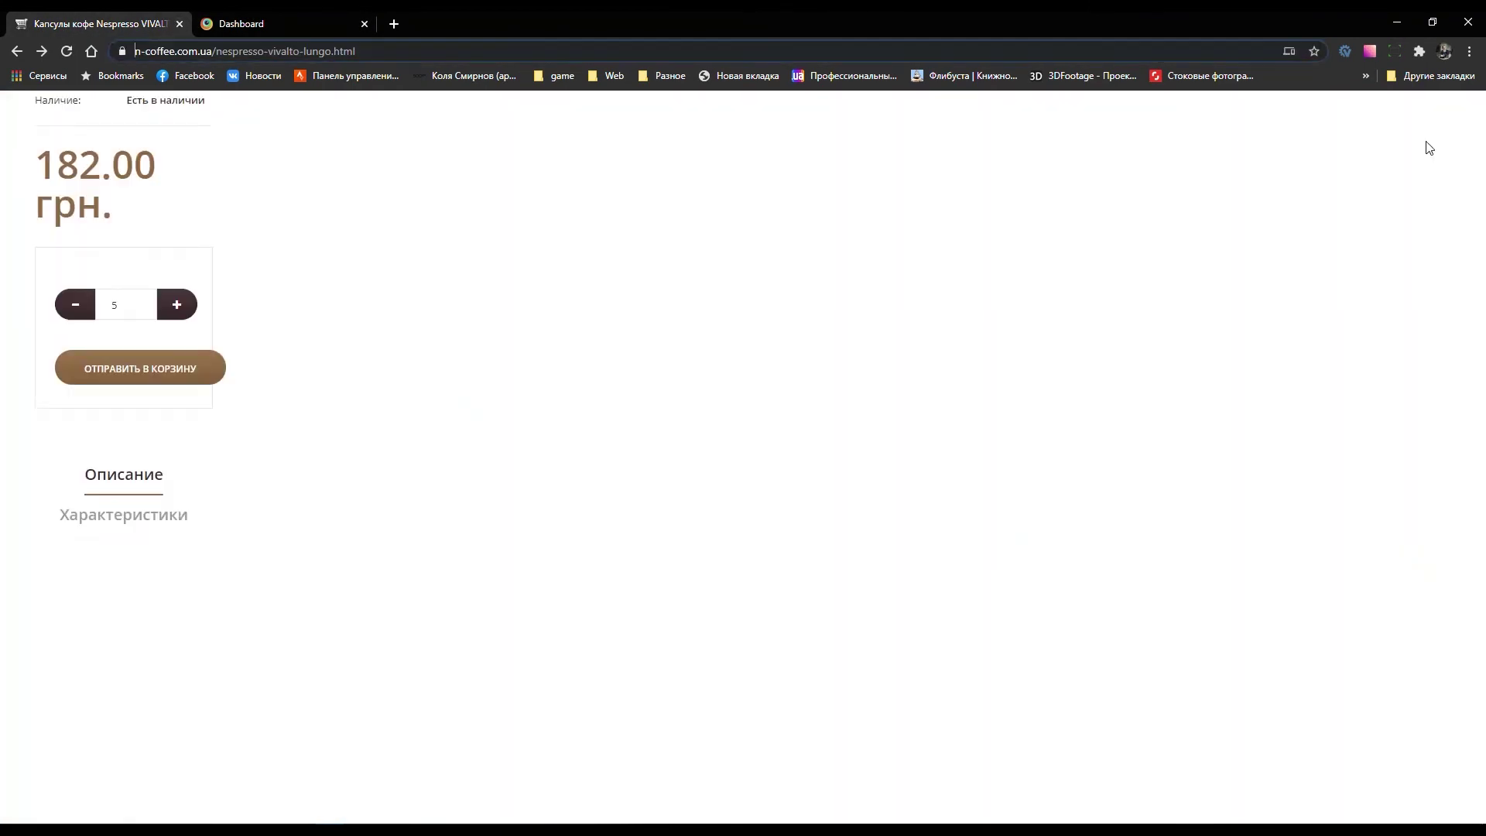
{"action": "scroll", "coordinate": [858, 429], "scroll_direction": "down", "scroll_amount": 5}
{"action": "scroll", "coordinate": [858, 425], "scroll_direction": "up", "scroll_amount": 7}
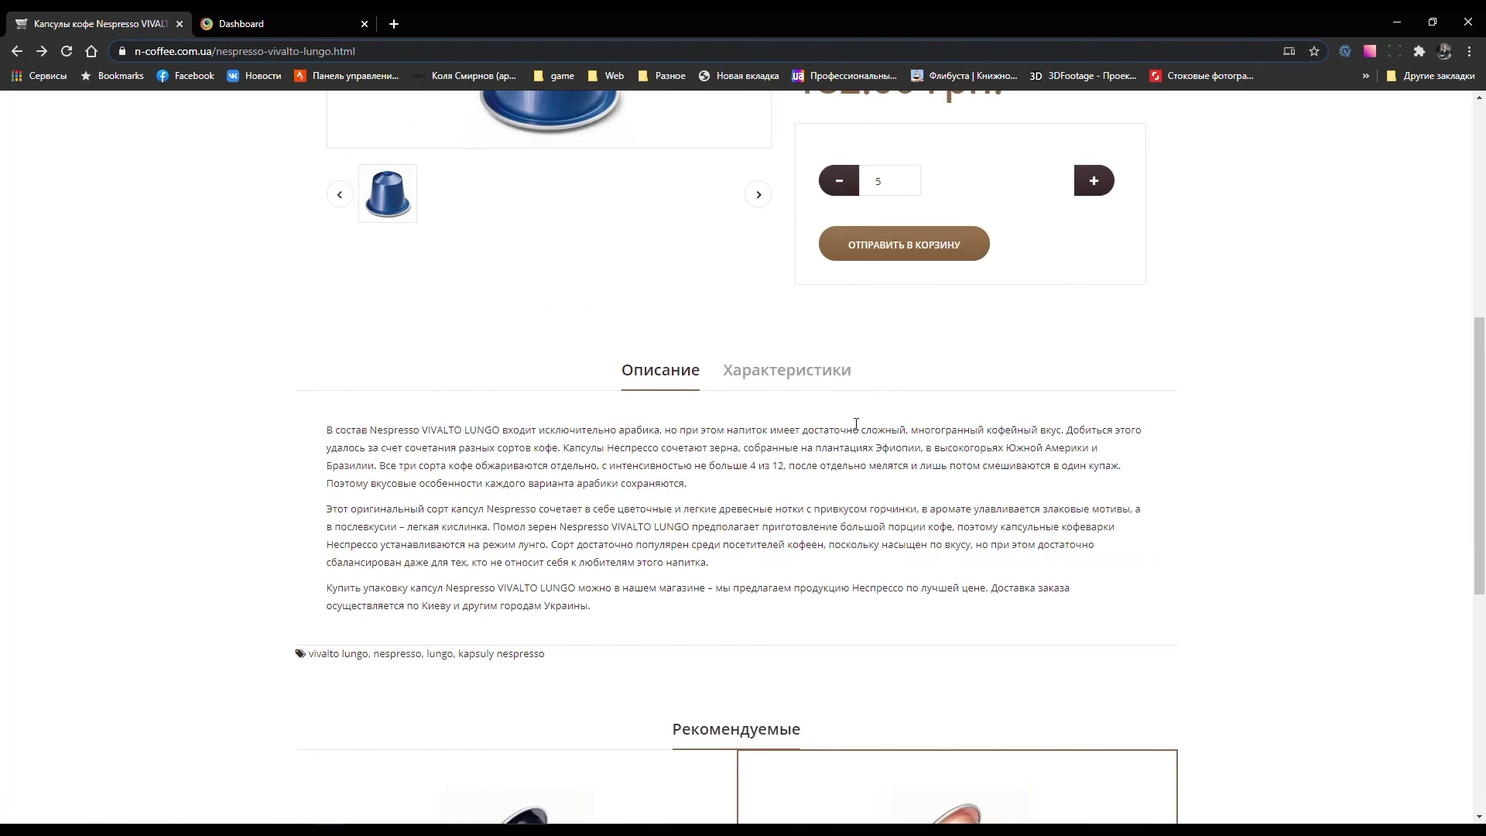
{"action": "scroll", "coordinate": [867, 418], "scroll_direction": "up", "scroll_amount": 4}
{"action": "scroll", "coordinate": [869, 421], "scroll_direction": "up", "scroll_amount": 1}
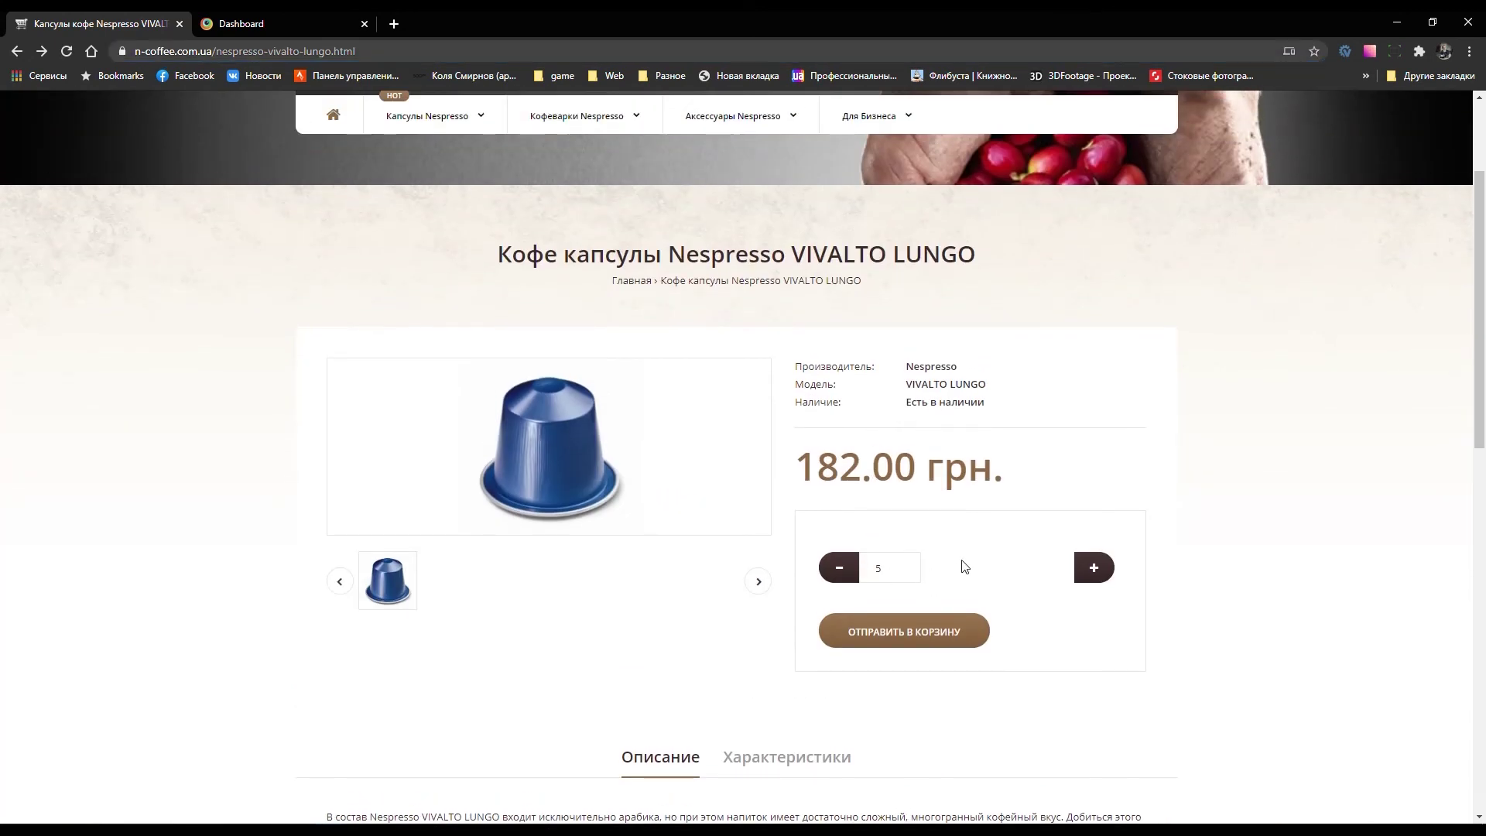
{"action": "key", "text": "F5"}
{"action": "left_click", "coordinate": [325, 22]}
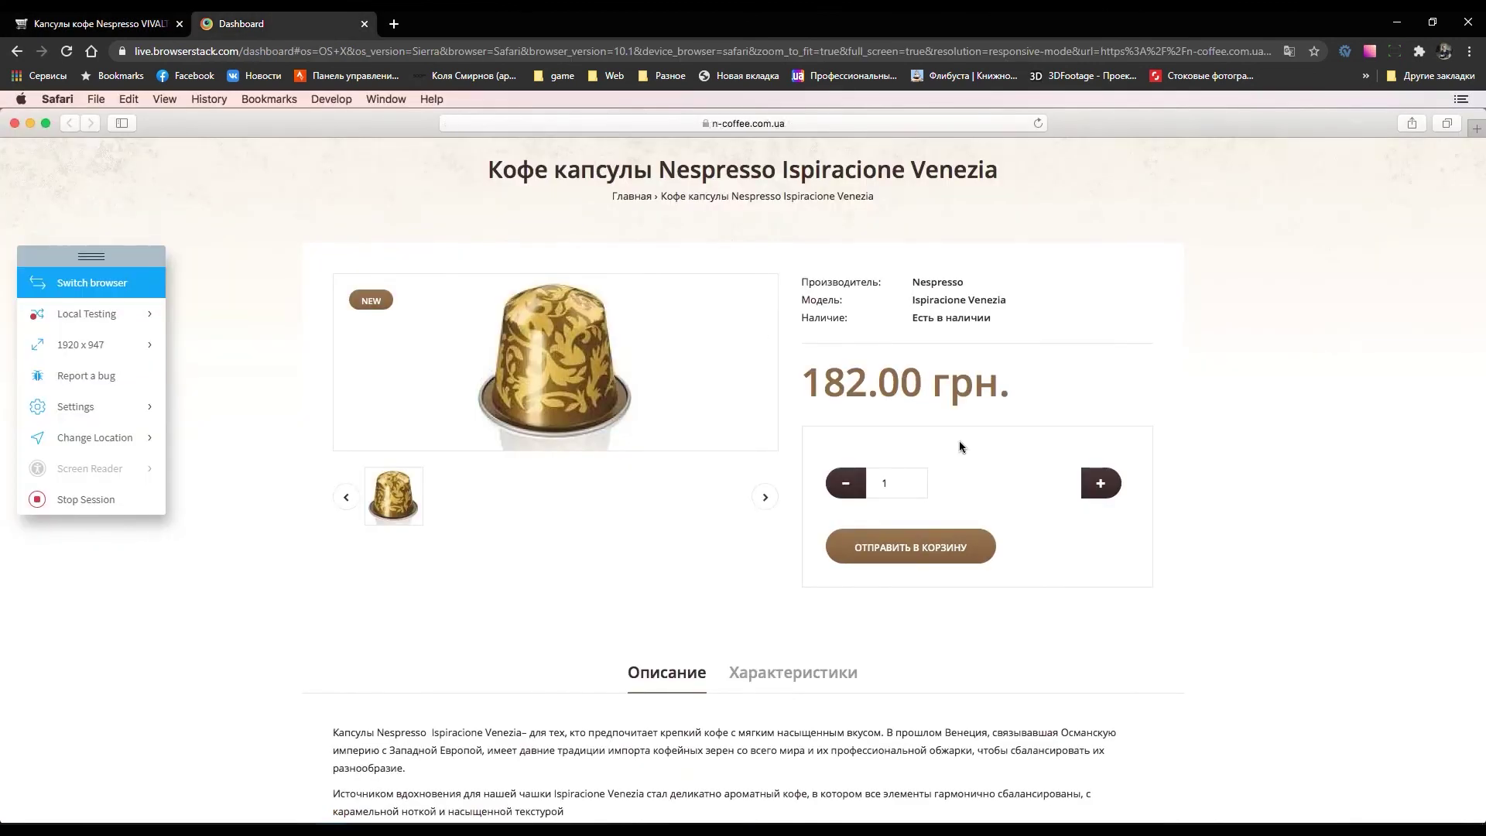
{"action": "left_click", "coordinate": [94, 24]}
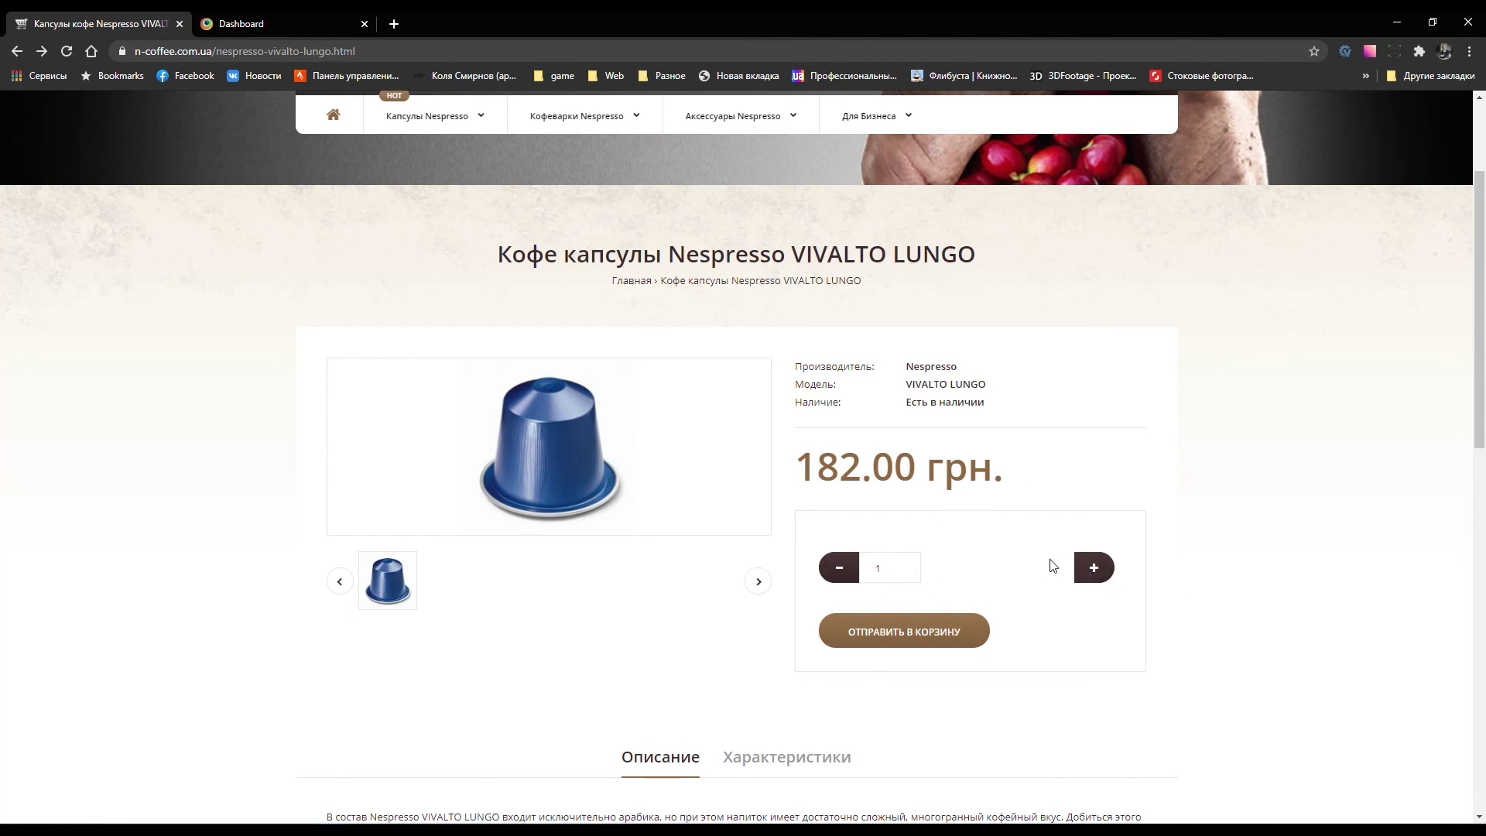
From the home page, glance at LINIZIO LUNGO, then open the Nespresso ROMA page at 172.00 грн.
{"action": "left_click", "coordinate": [17, 51]}
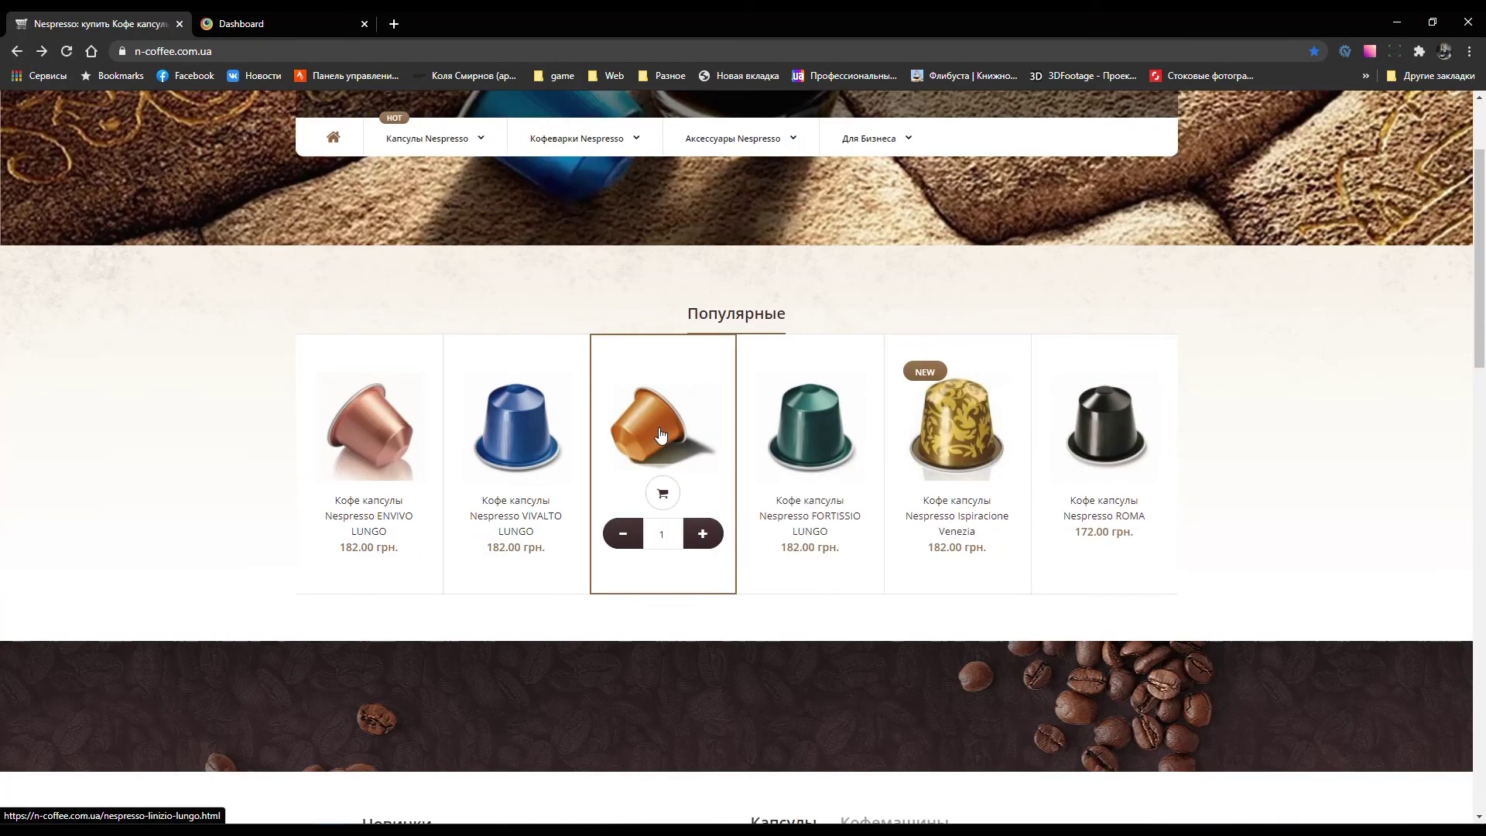
{"action": "left_click", "coordinate": [660, 434]}
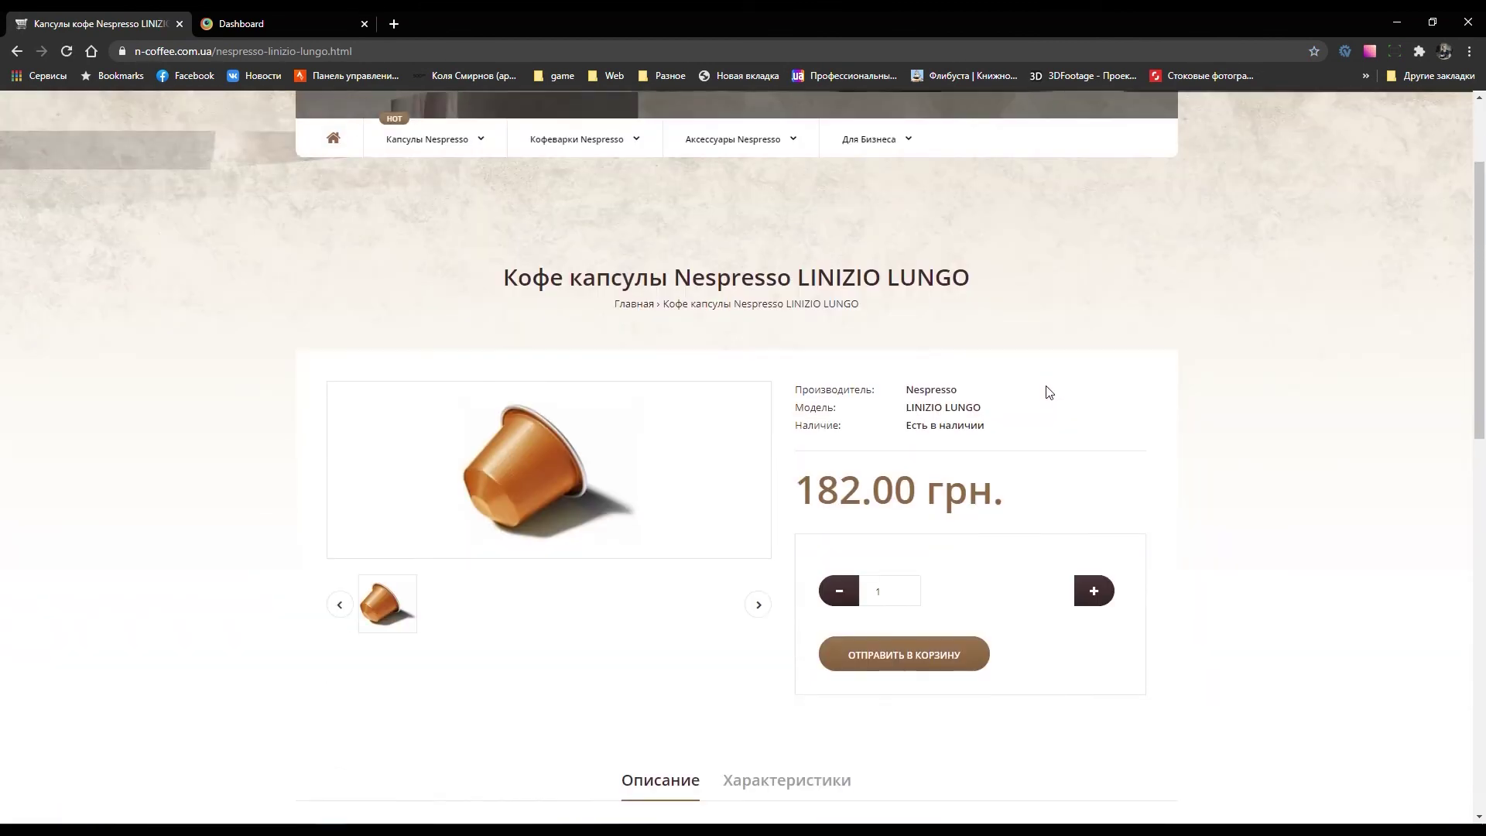
{"action": "scroll", "coordinate": [1048, 392], "scroll_direction": "up", "scroll_amount": 2}
{"action": "key", "text": "alt+Left"}
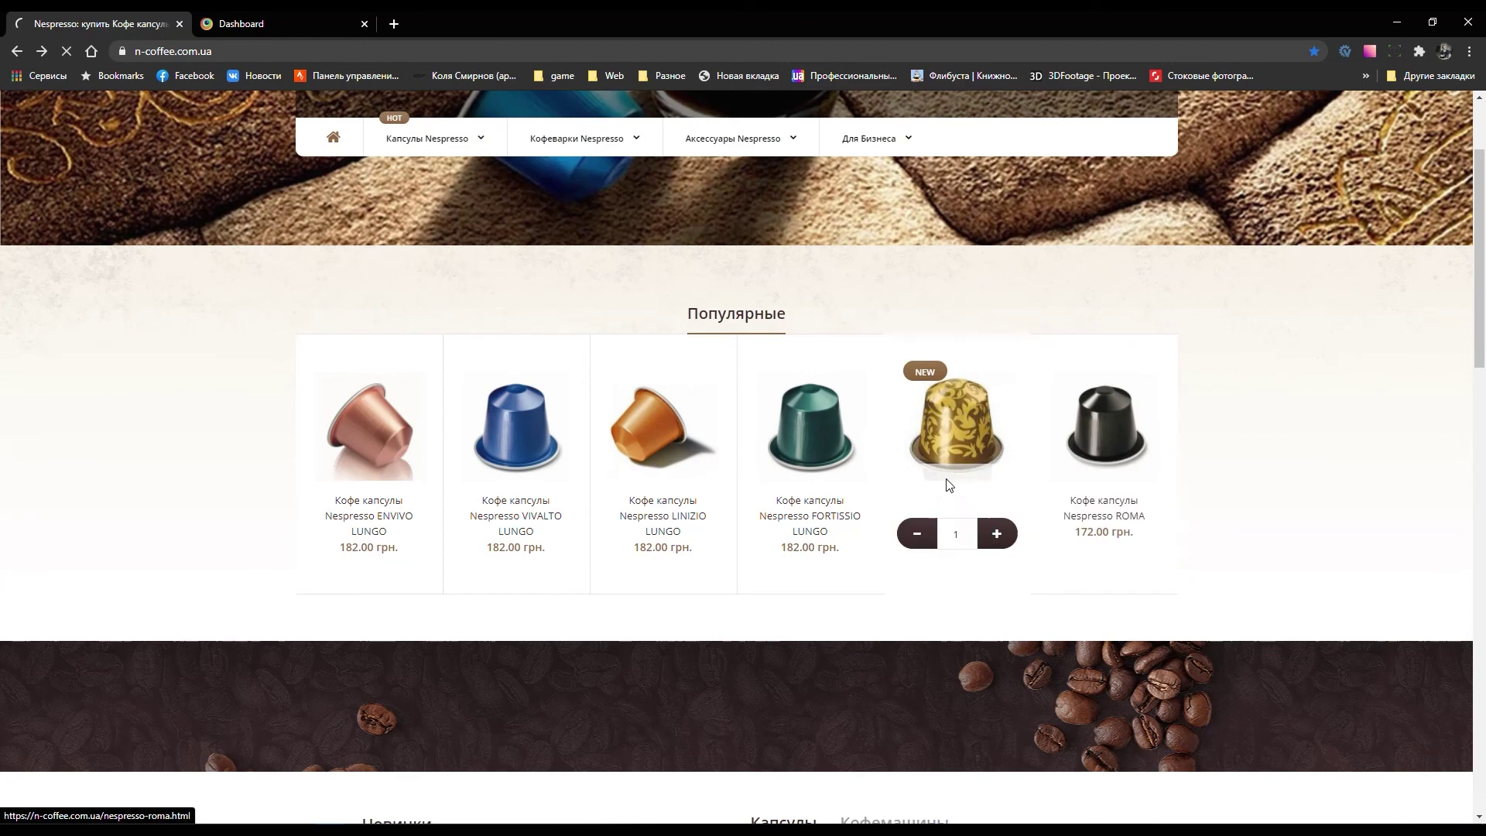
{"action": "left_click", "coordinate": [1107, 410]}
{"action": "scroll", "coordinate": [1255, 432], "scroll_direction": "down", "scroll_amount": 2}
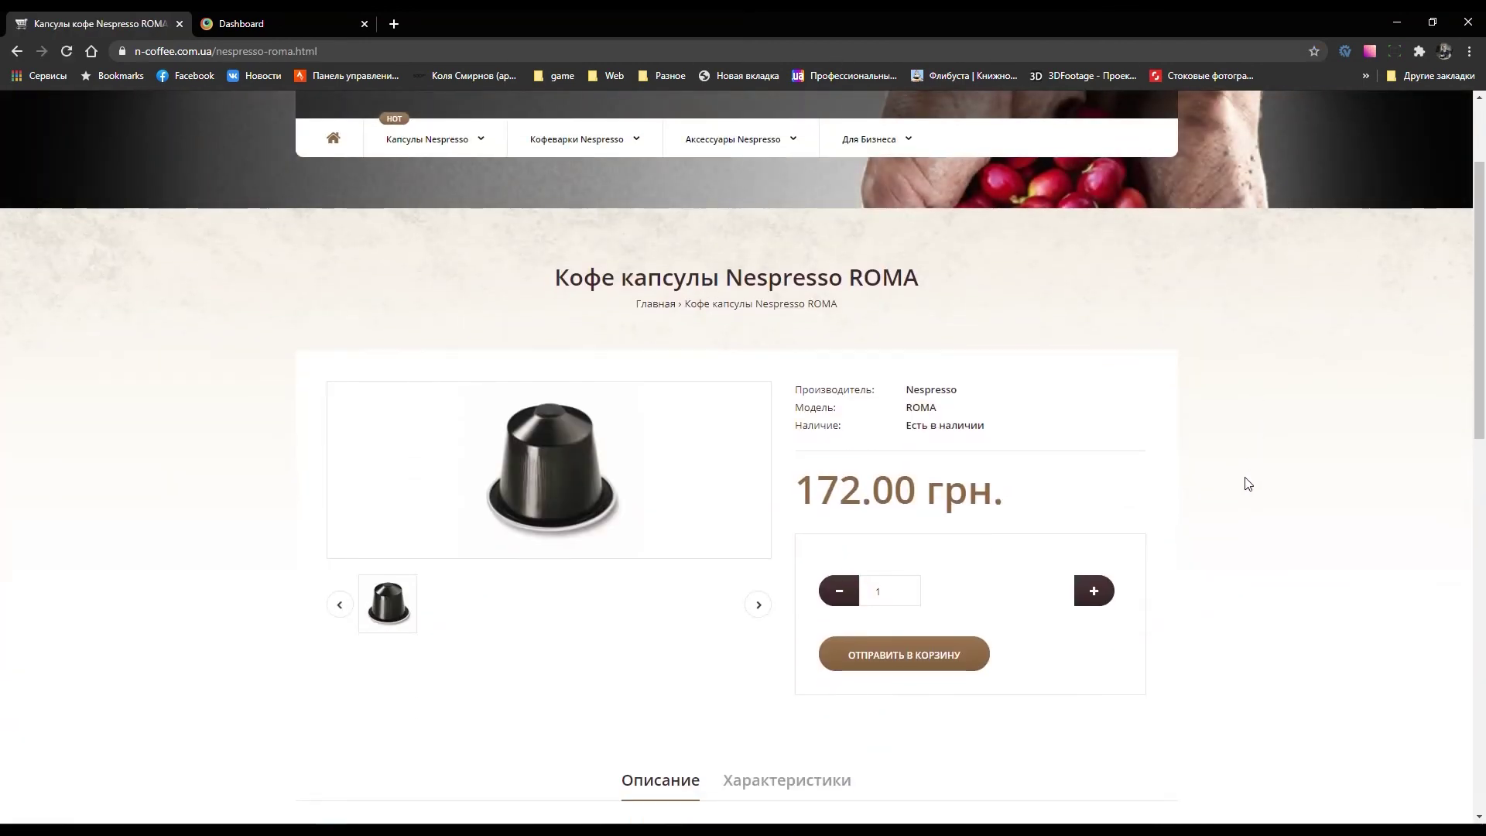